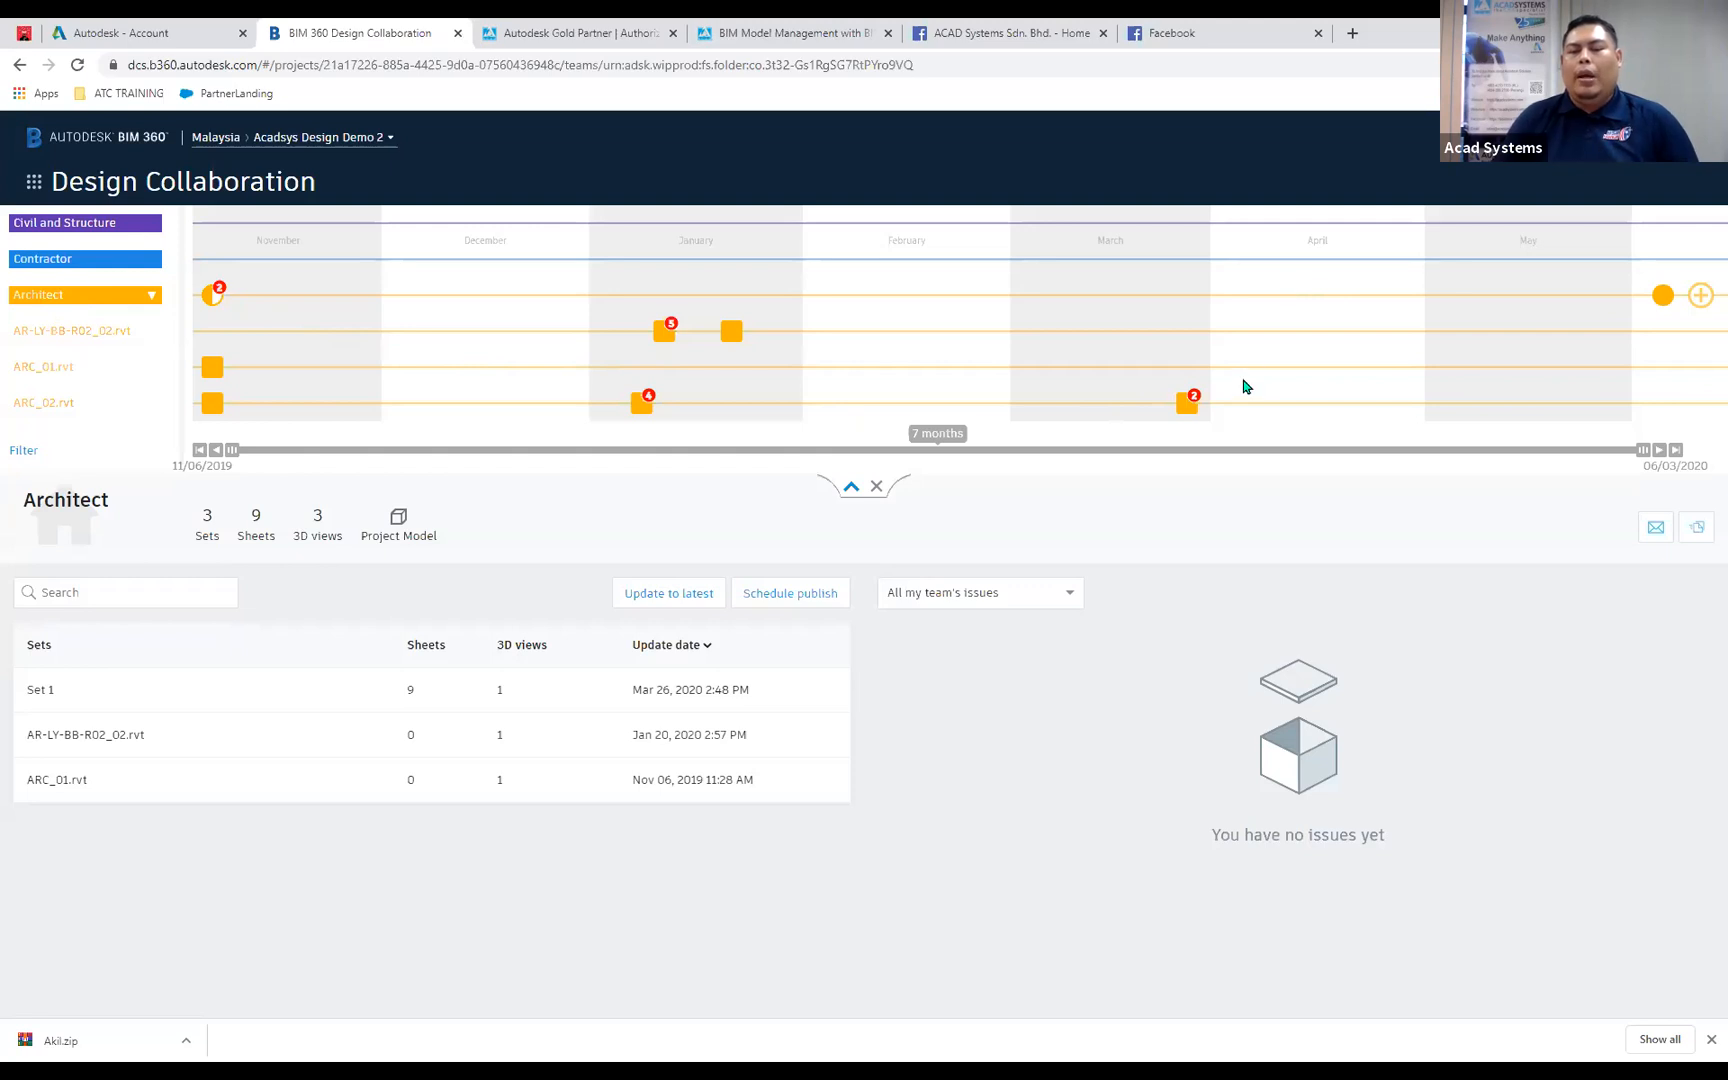
# Start a new package on the Architect team's timeline.
pyautogui.click(1699, 298)
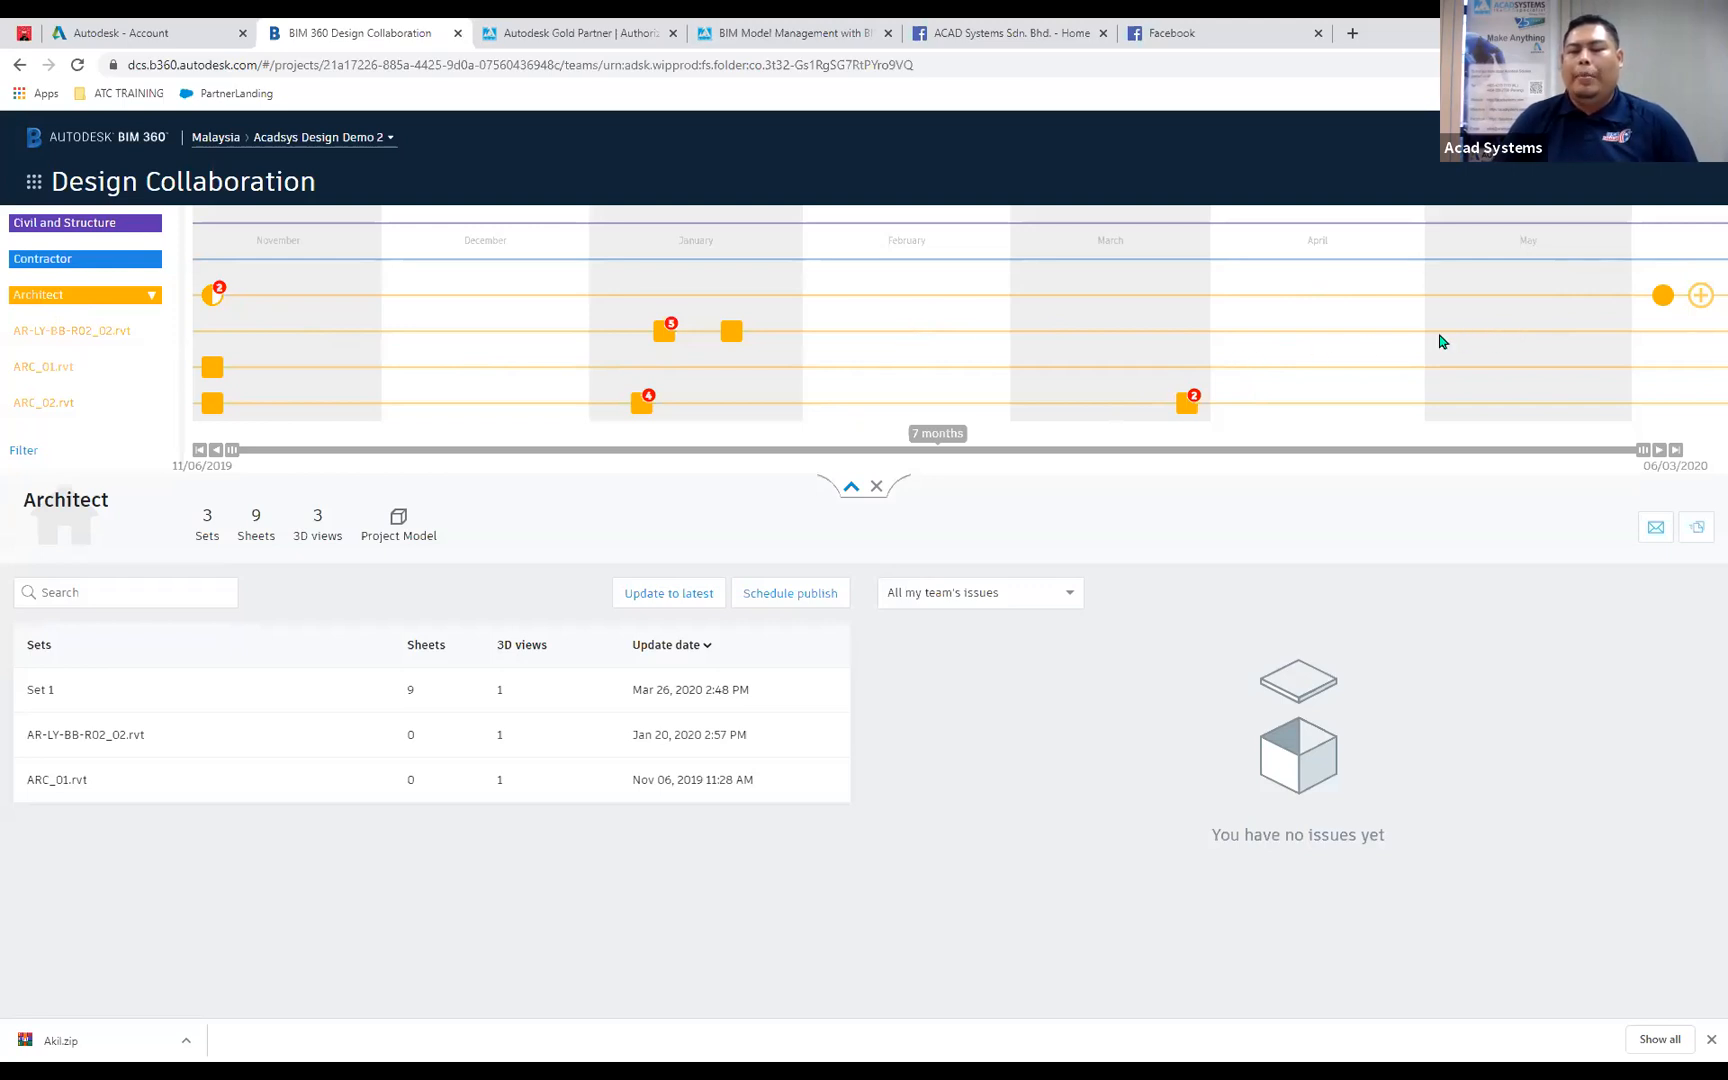
# Show the Civil and Structure team's timeline and open the latest published version of STR-001.rvt.
pyautogui.click(118, 224)
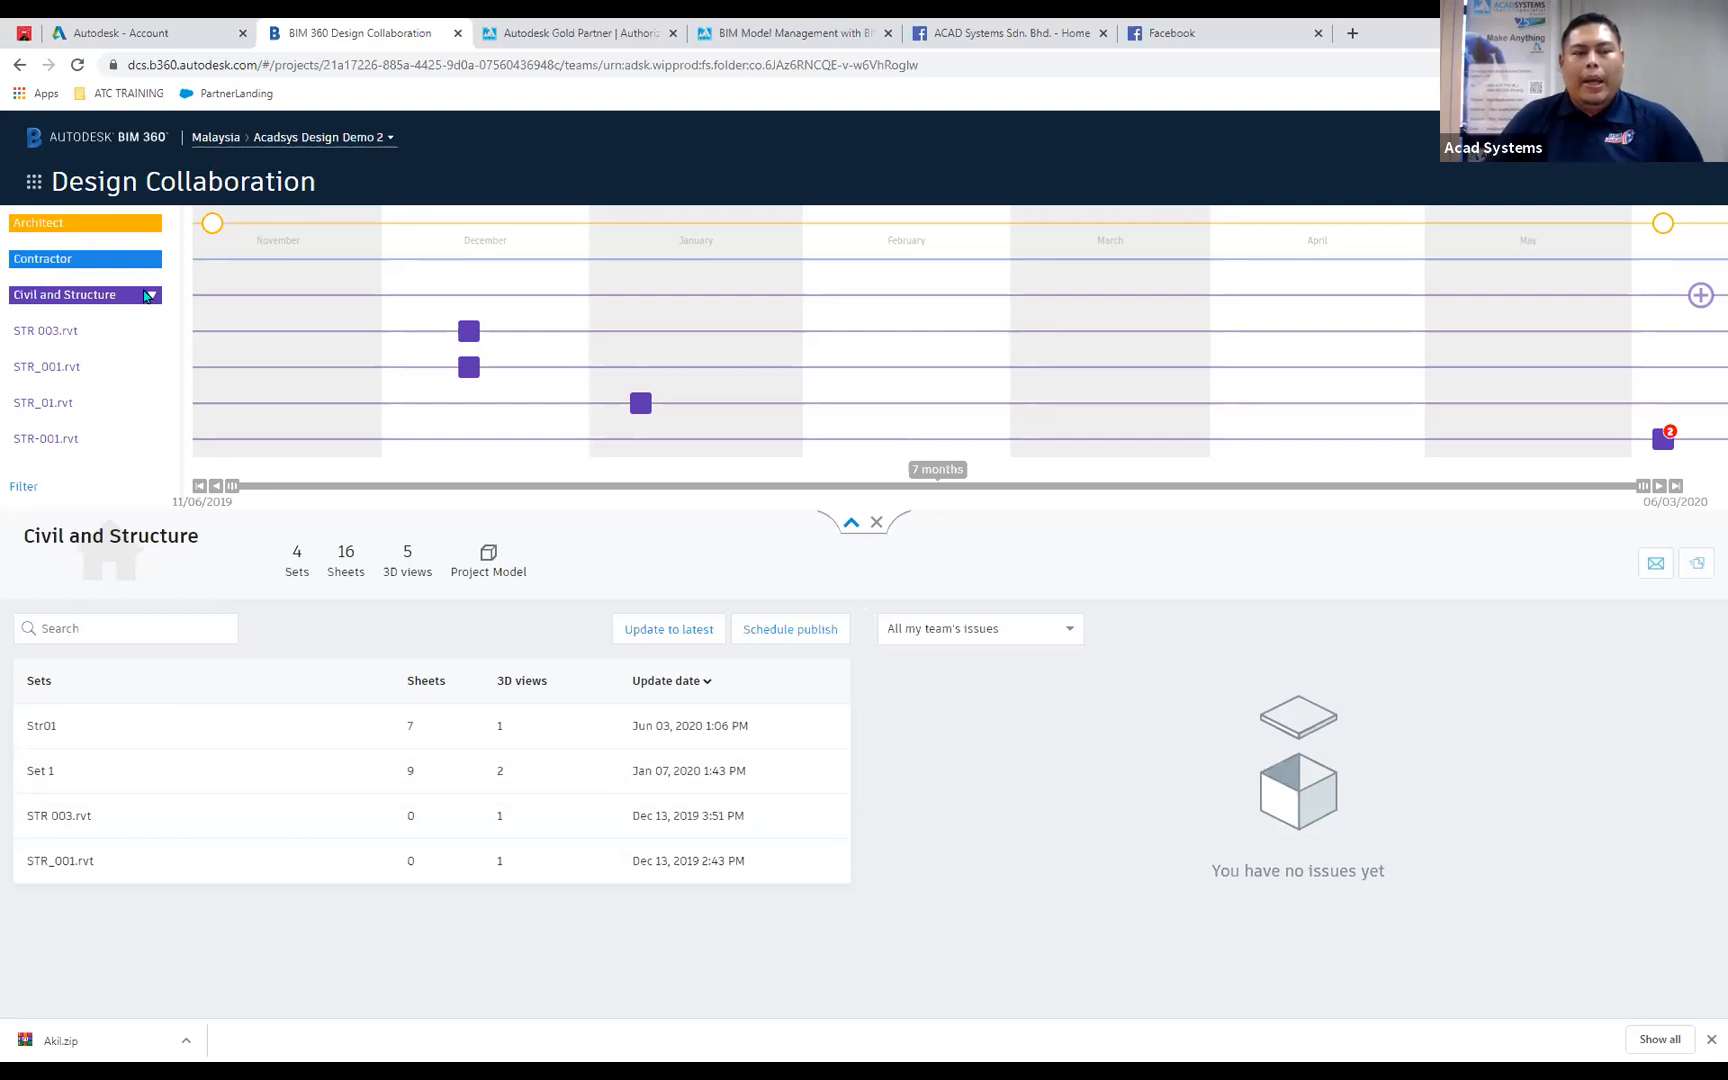
pyautogui.click(1662, 440)
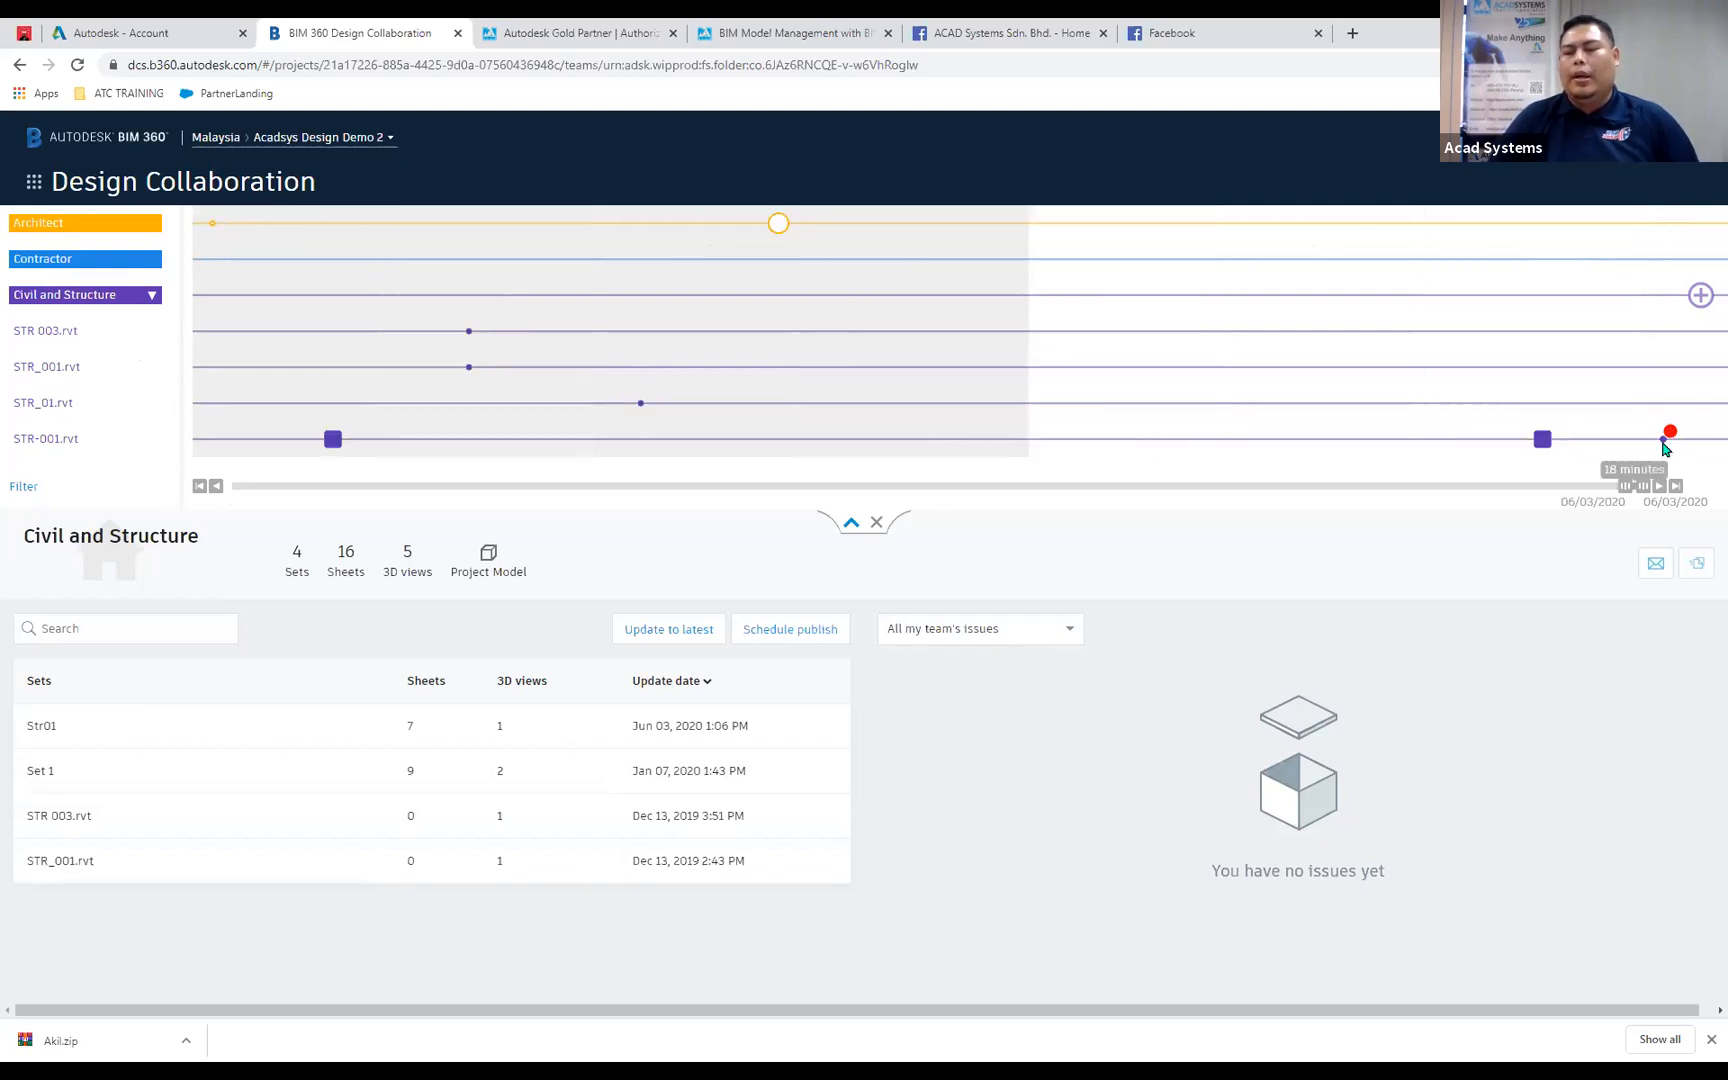
pyautogui.click(1542, 440)
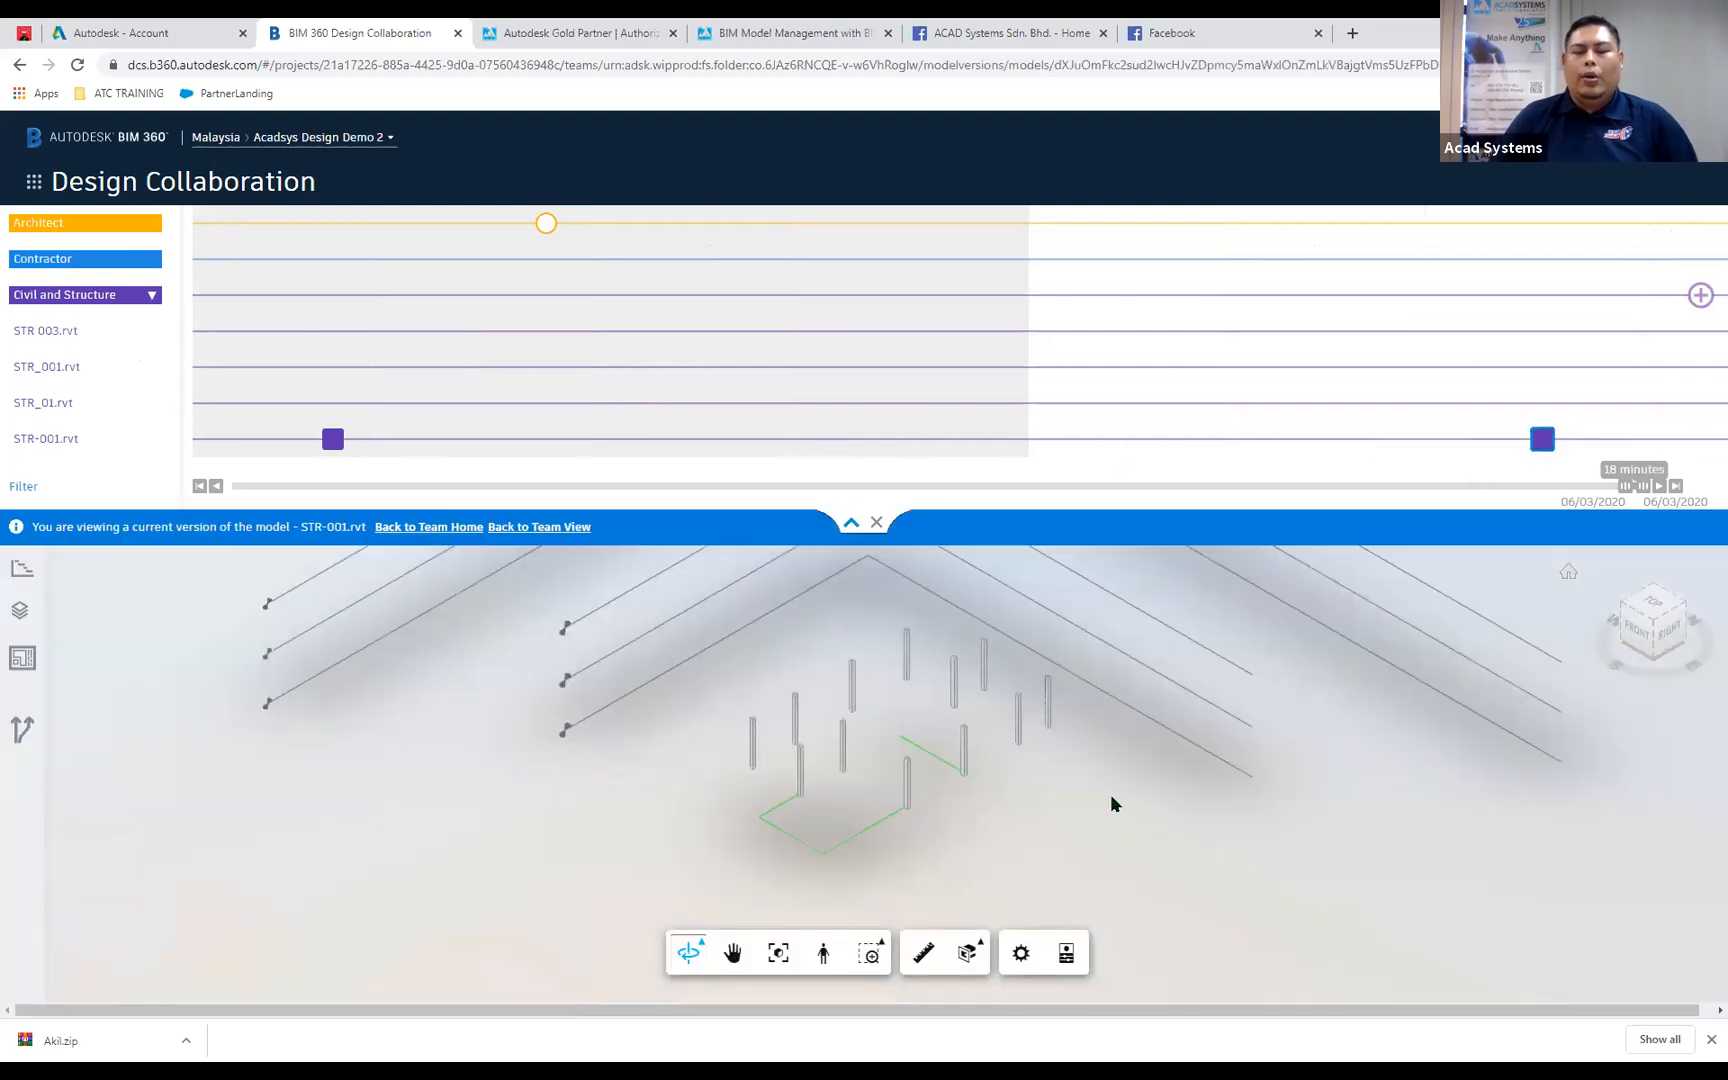
# Examine the columns and level lines of the STR-001 structural model from several angles and at close range.
pyautogui.moveTo(1085, 806); pyautogui.dragTo(1022, 806, button='middle')
pyautogui.scroll(2, 999, 762)
pyautogui.scroll(1, 1003, 828)
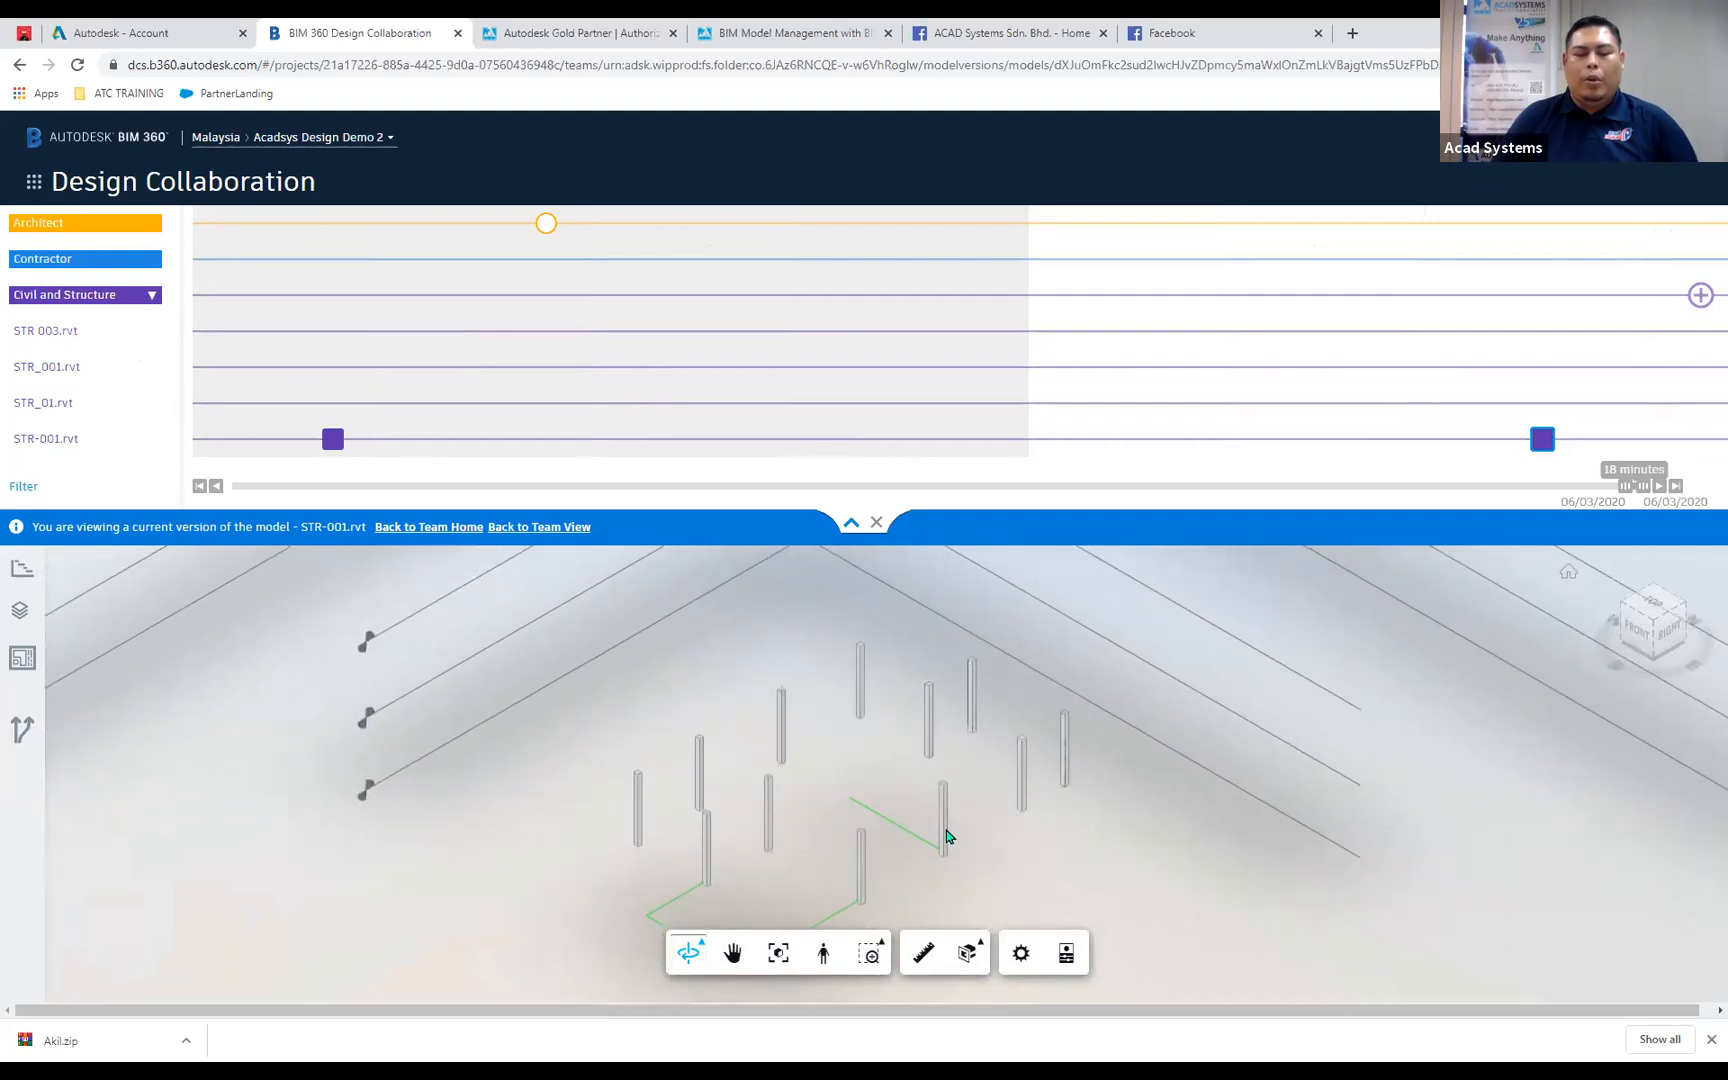
pyautogui.keyDown('shift'); pyautogui.moveTo(901, 844); pyautogui.dragTo(946, 812, button='middle'); pyautogui.keyUp('shift')
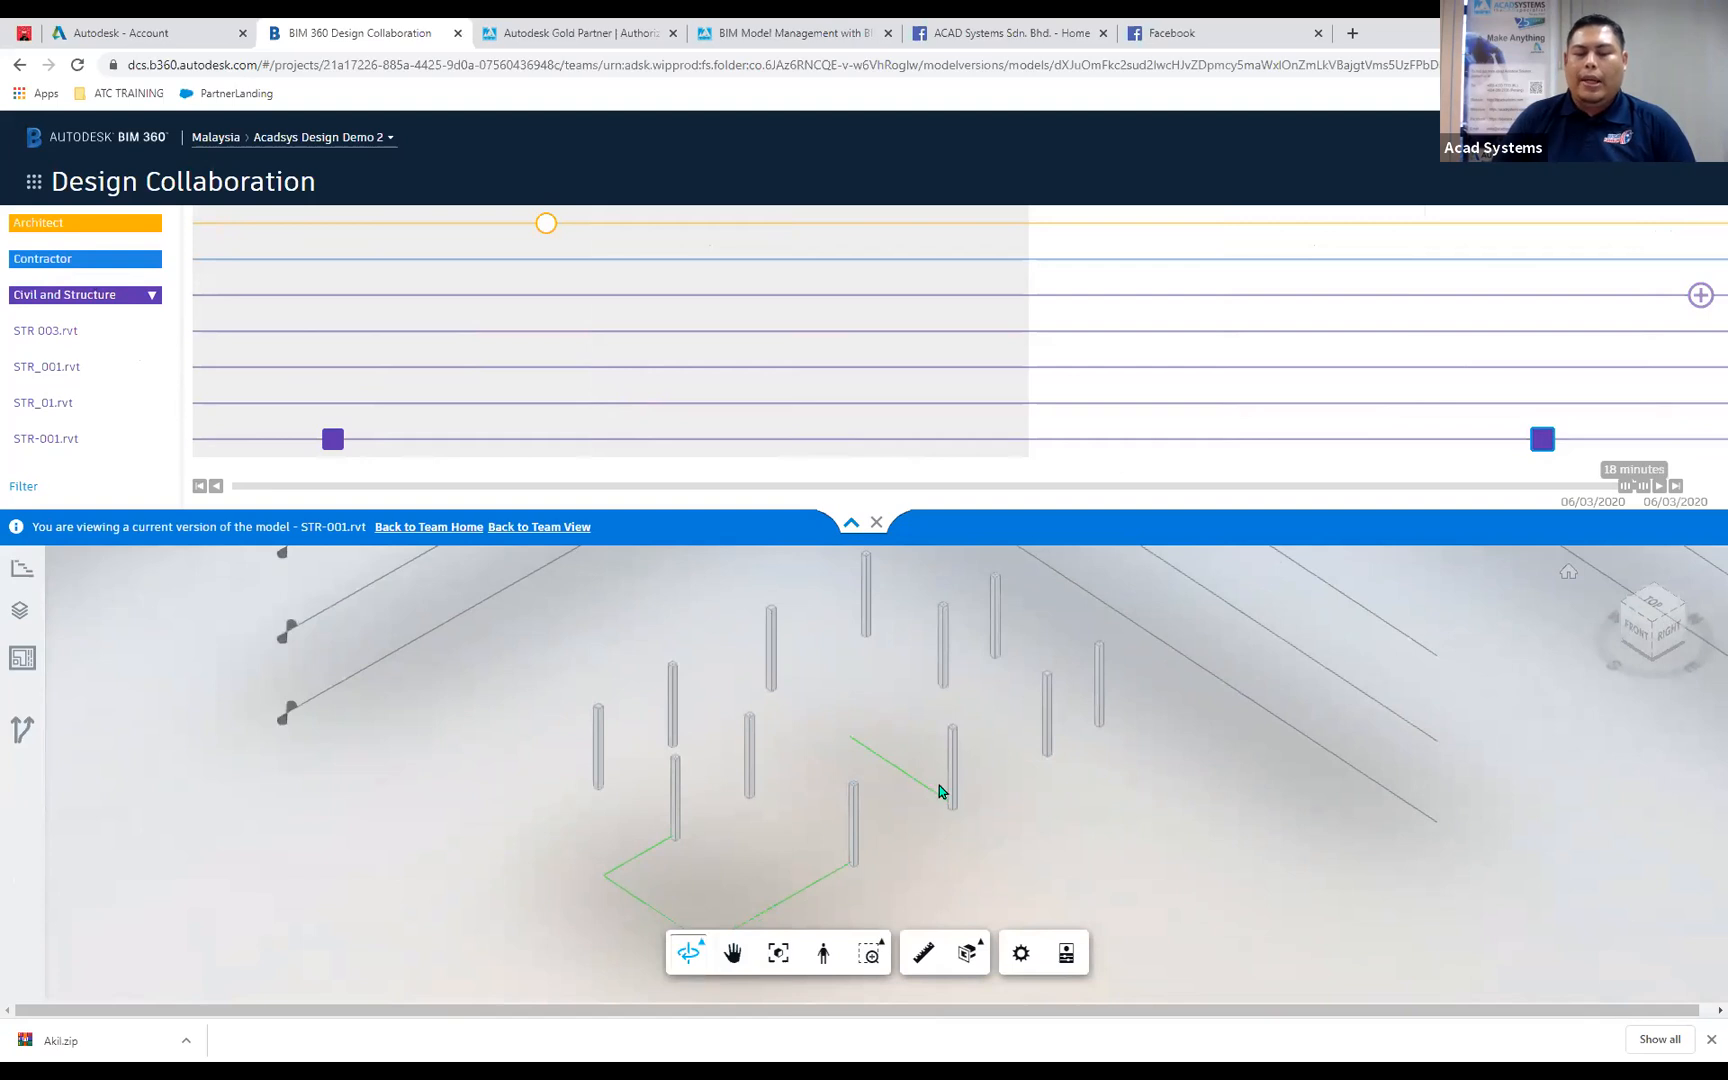
pyautogui.scroll(2, 937, 805)
pyautogui.keyDown('shift'); pyautogui.moveTo(899, 852); pyautogui.dragTo(1066, 822, button='middle'); pyautogui.keyUp('shift')
pyautogui.moveTo(1066, 822); pyautogui.dragTo(912, 811)
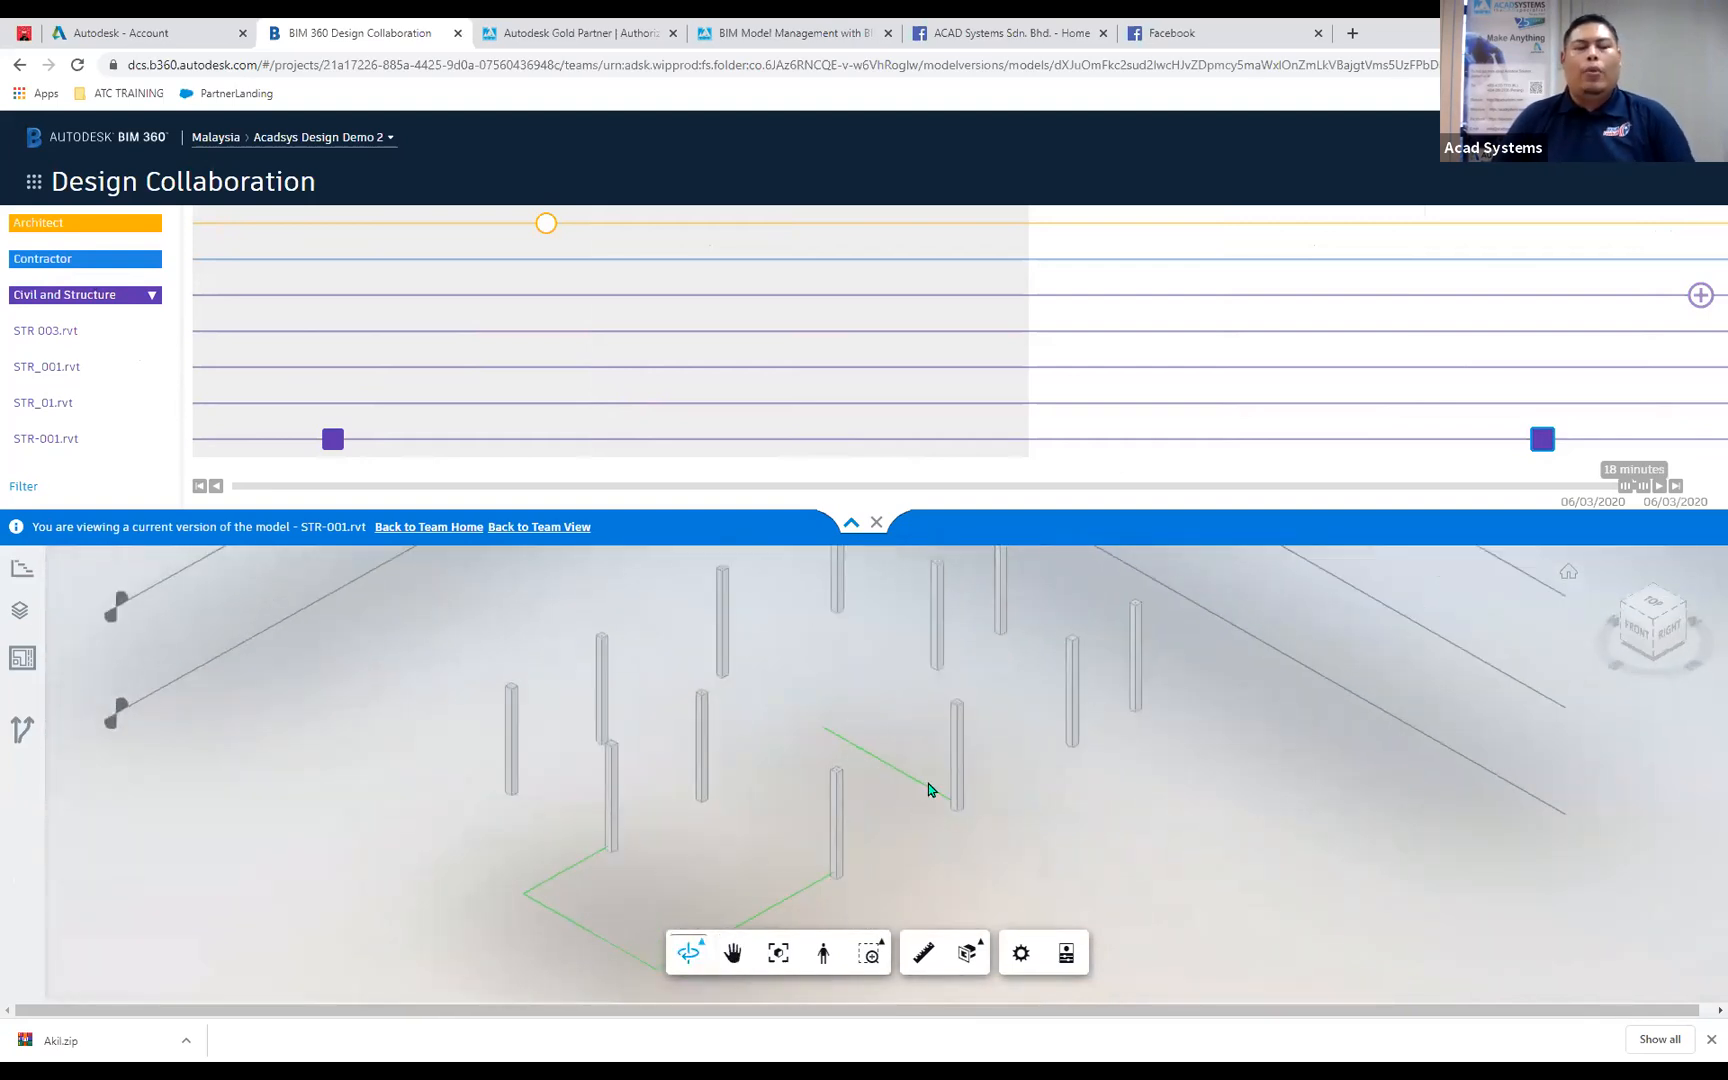
pyautogui.scroll(2, 890, 790)
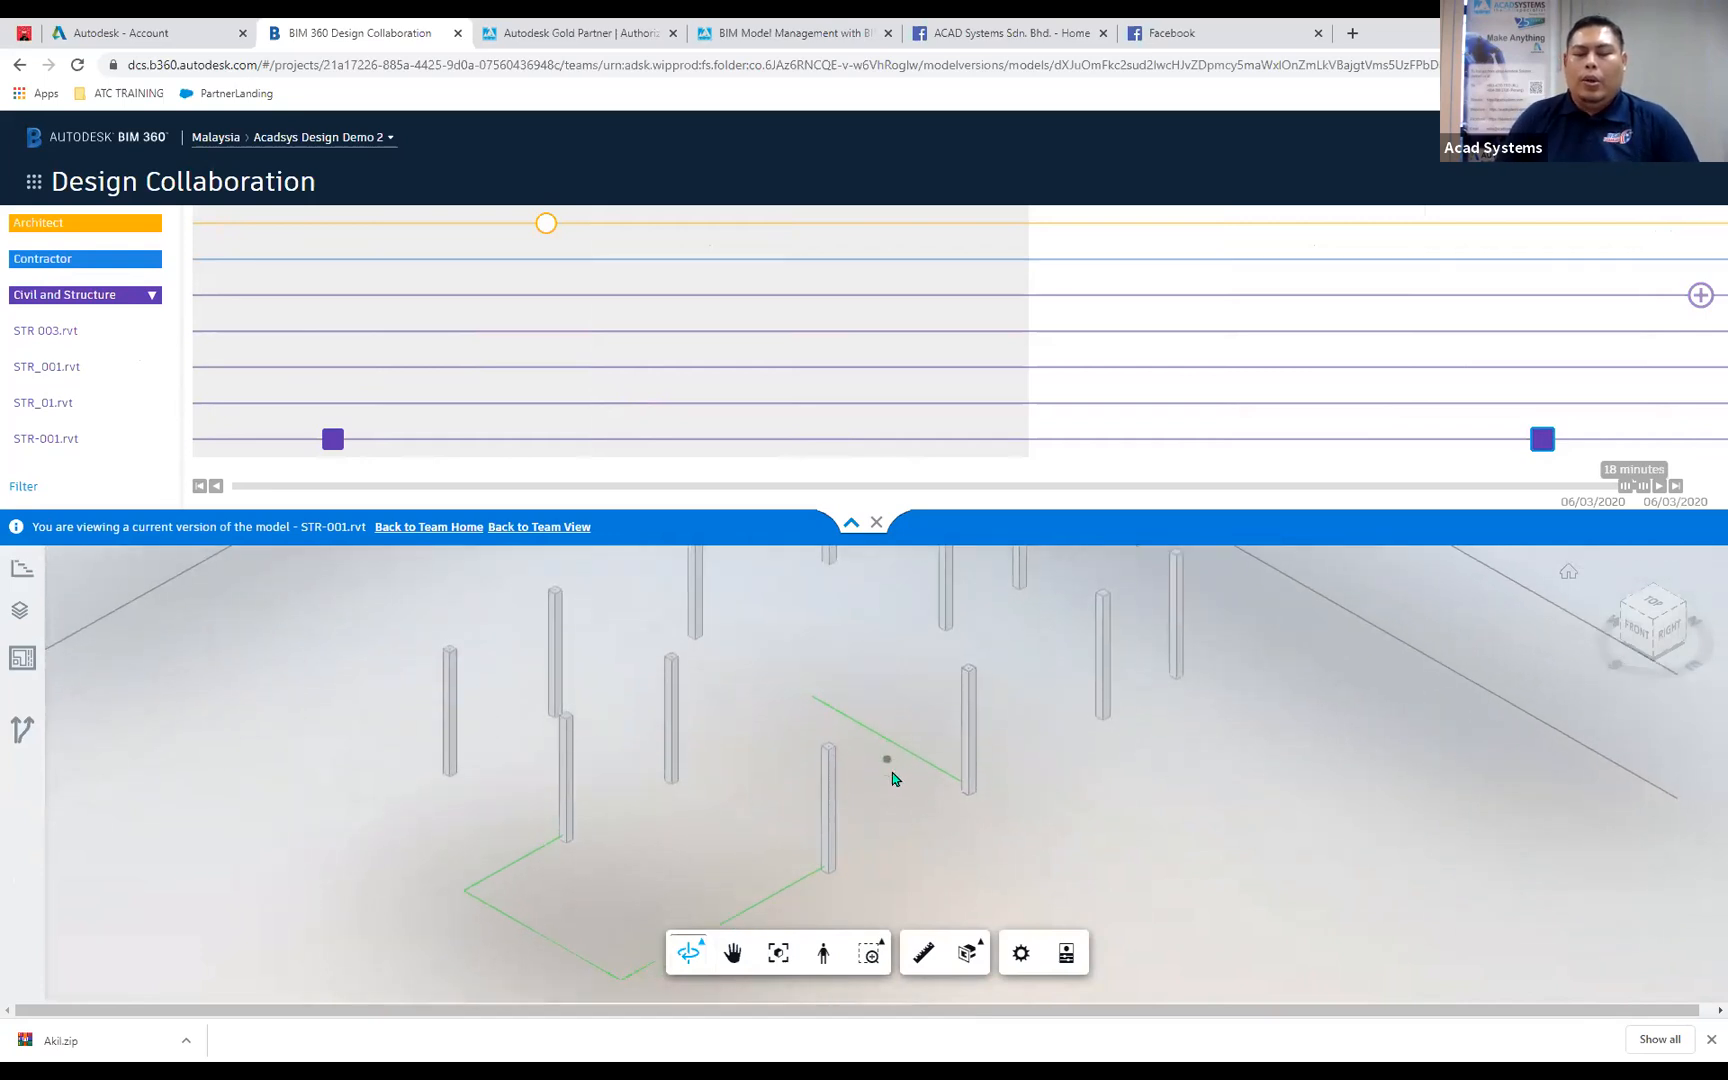
pyautogui.moveTo(895, 775); pyautogui.dragTo(937, 779, button='middle')
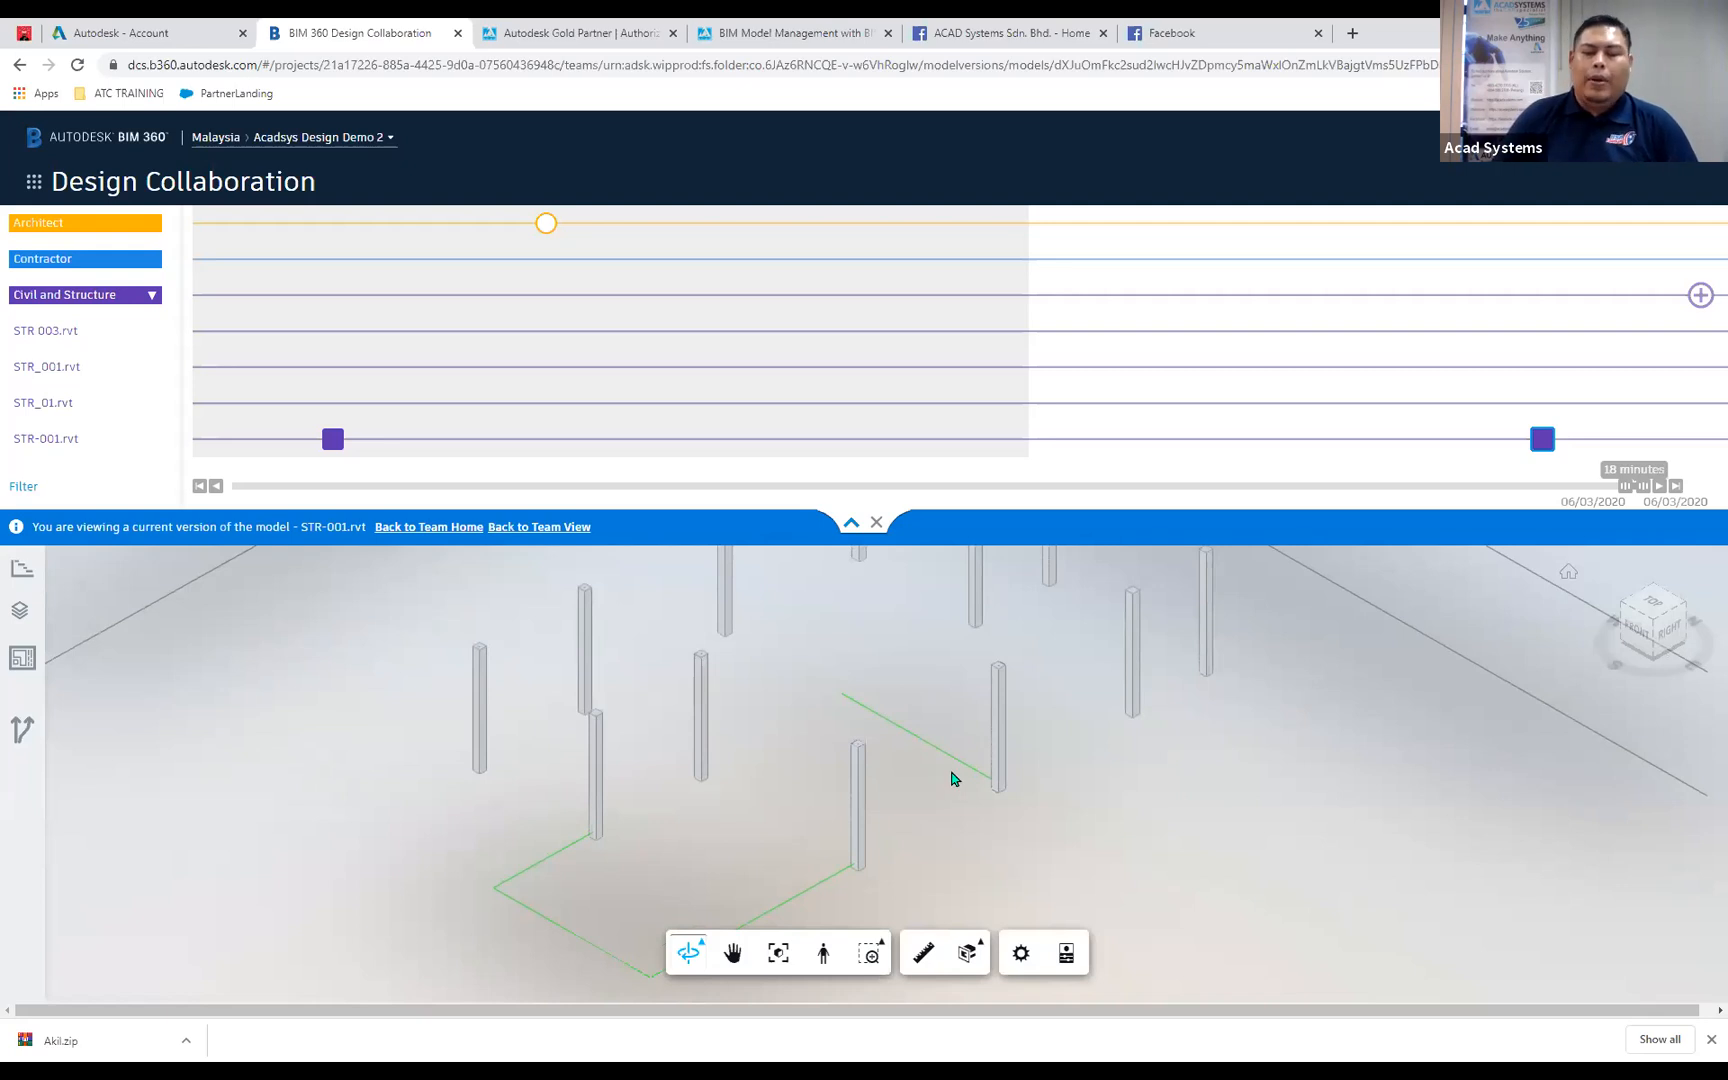
pyautogui.moveTo(991, 795); pyautogui.dragTo(1017, 843)
pyautogui.moveTo(1016, 837)
pyautogui.keyDown('shift'); pyautogui.mouseDown(button='middle')
pyautogui.moveTo(1027, 792)
pyautogui.moveTo(1082, 803)
pyautogui.moveTo(913, 838)
pyautogui.moveTo(1024, 807)
pyautogui.mouseUp(button='middle'); pyautogui.keyUp('shift')
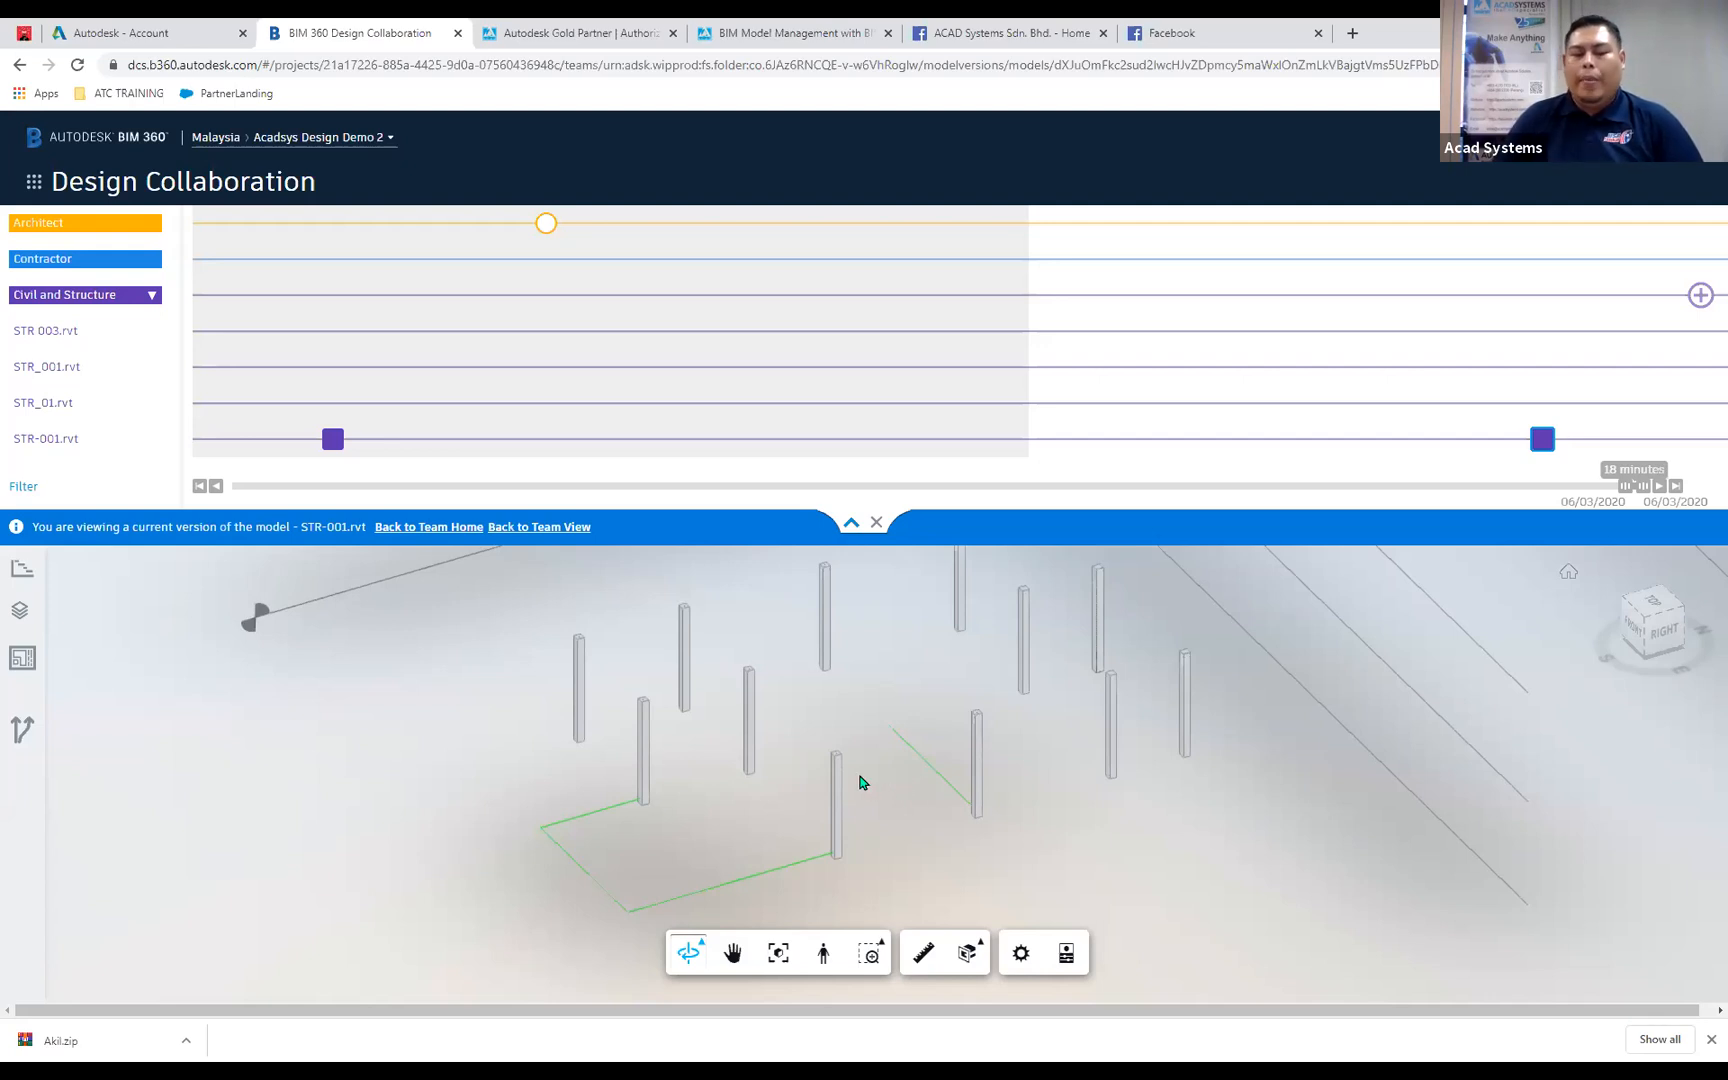
pyautogui.keyDown('shift'); pyautogui.moveTo(922, 810); pyautogui.dragTo(983, 782, button='middle'); pyautogui.keyUp('shift')
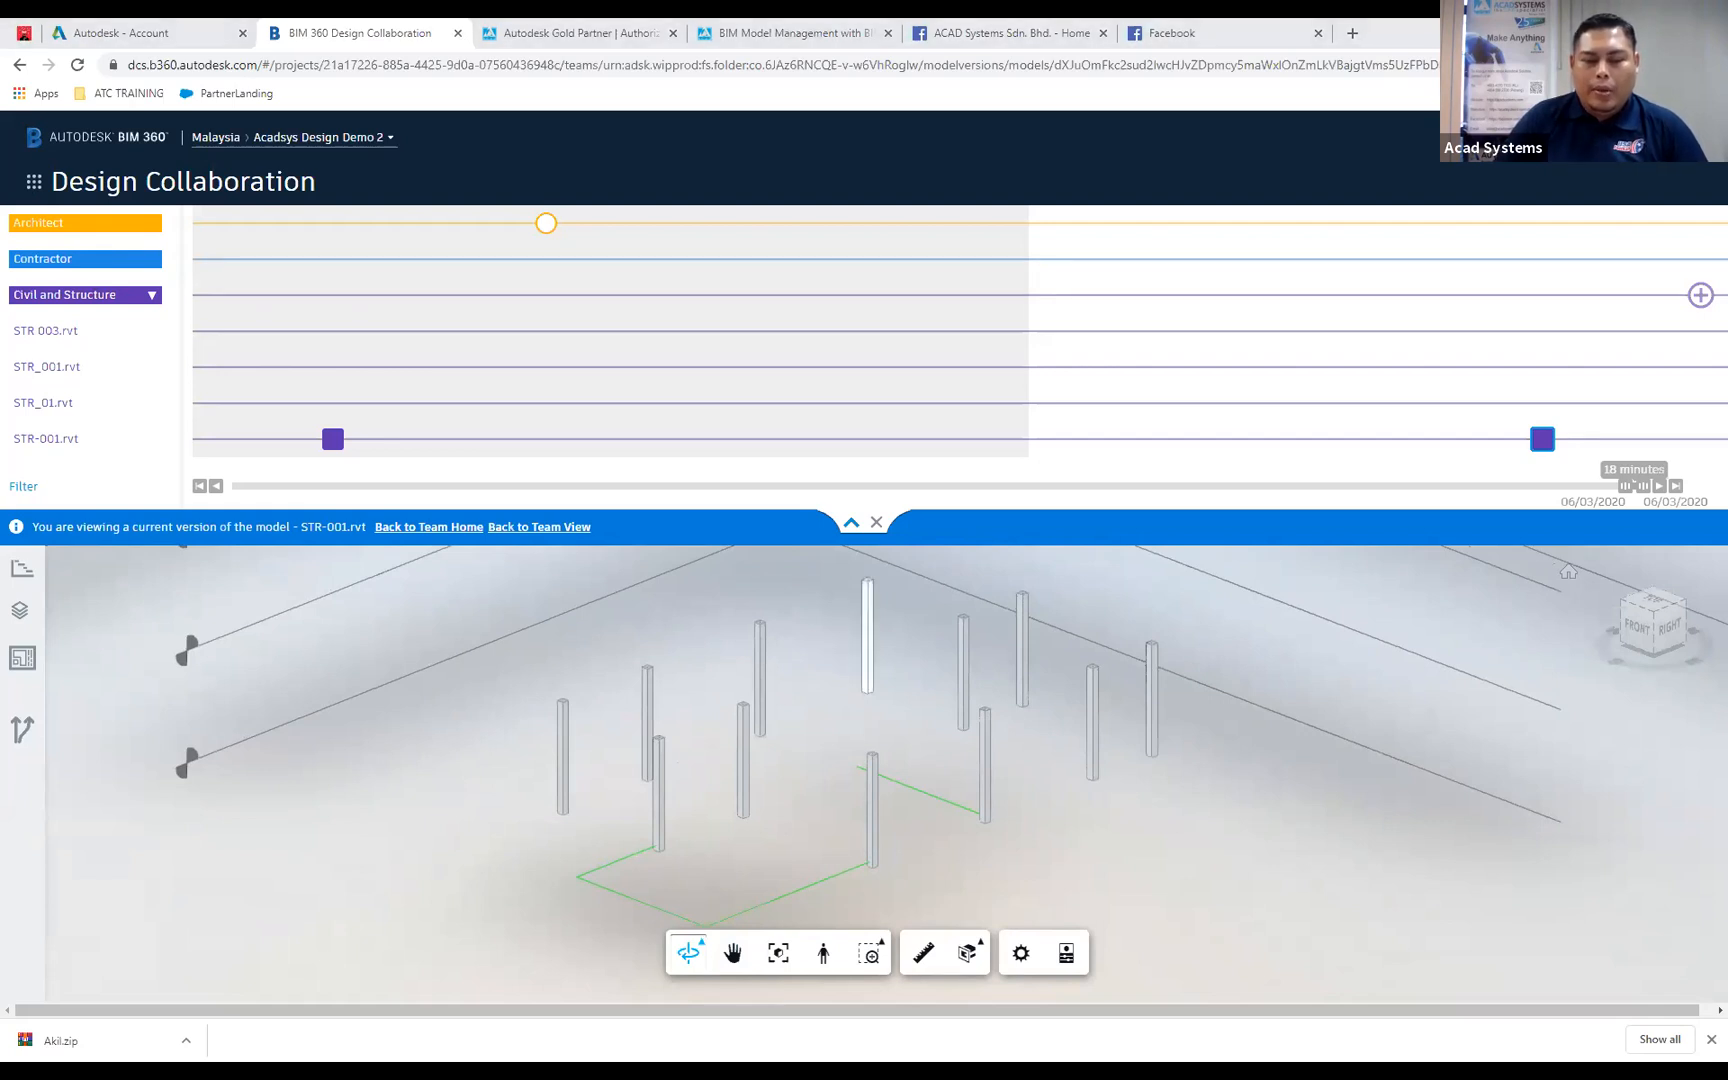
# Switch to Revit and close the ARC_02 model's 3D view.
pyautogui.hotkey('alt', 'Tab')
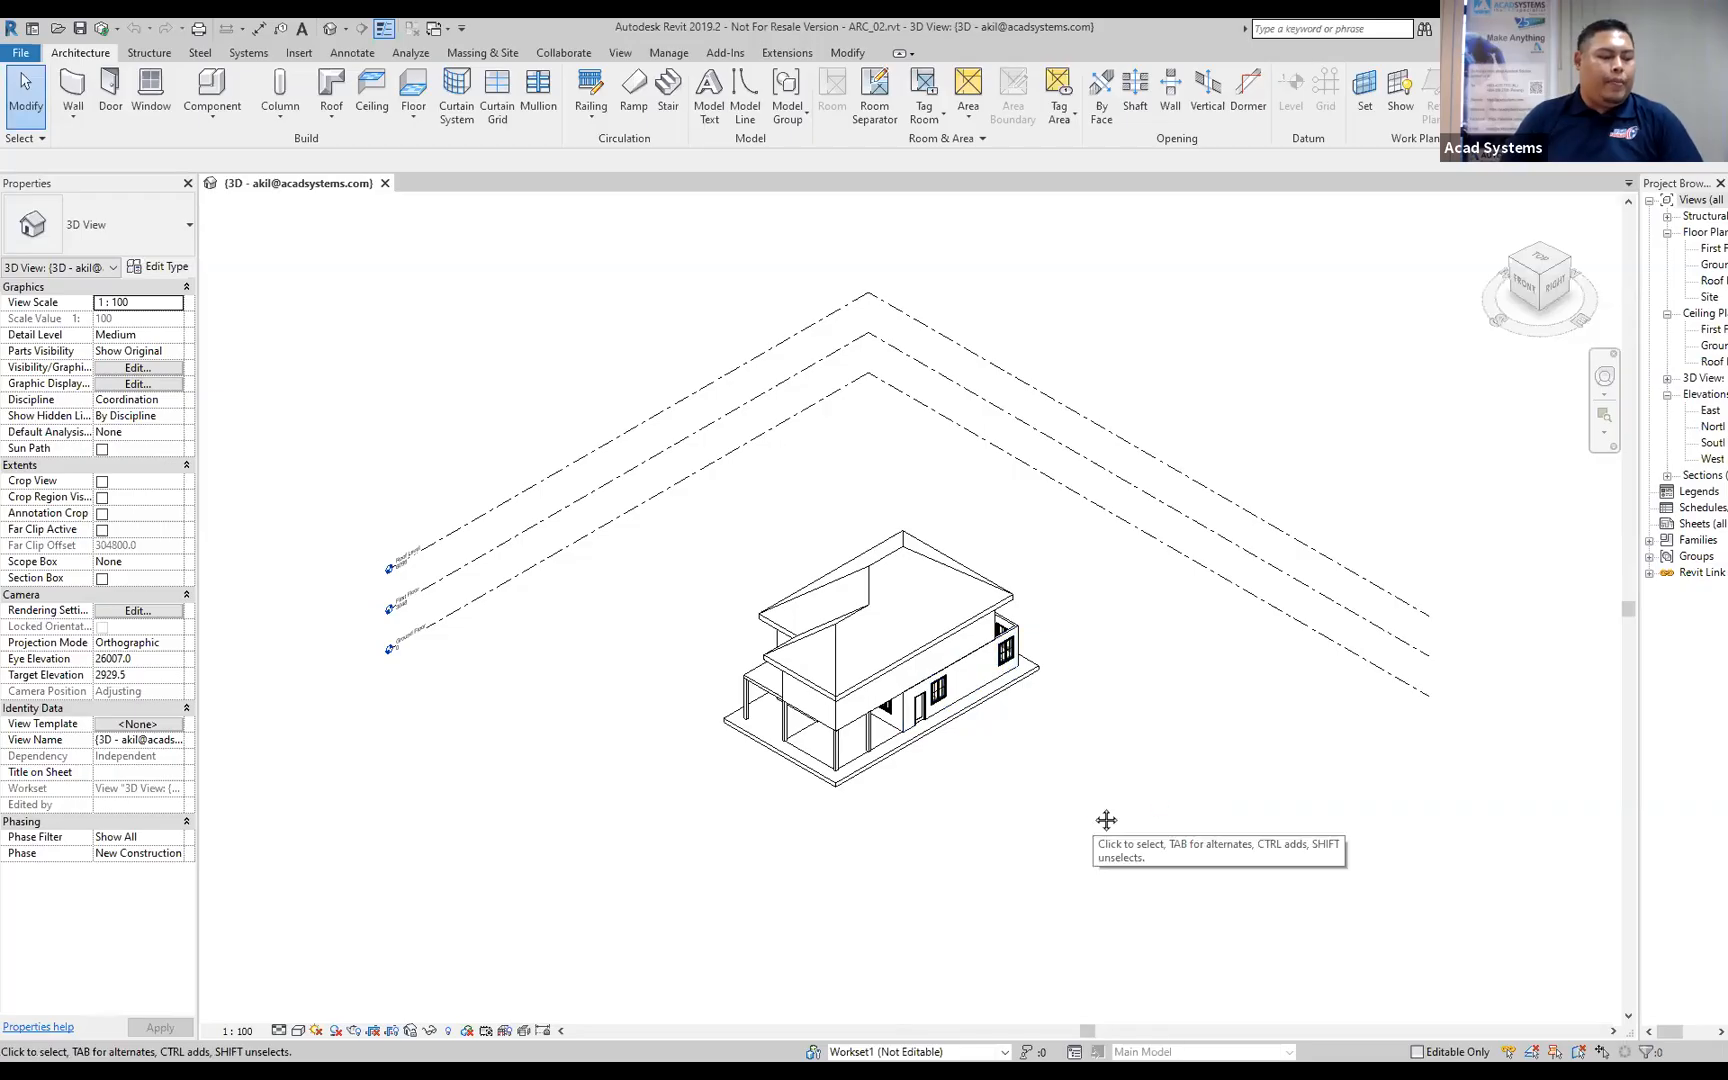
pyautogui.moveTo(1140, 803); pyautogui.dragTo(1108, 812, button='middle')
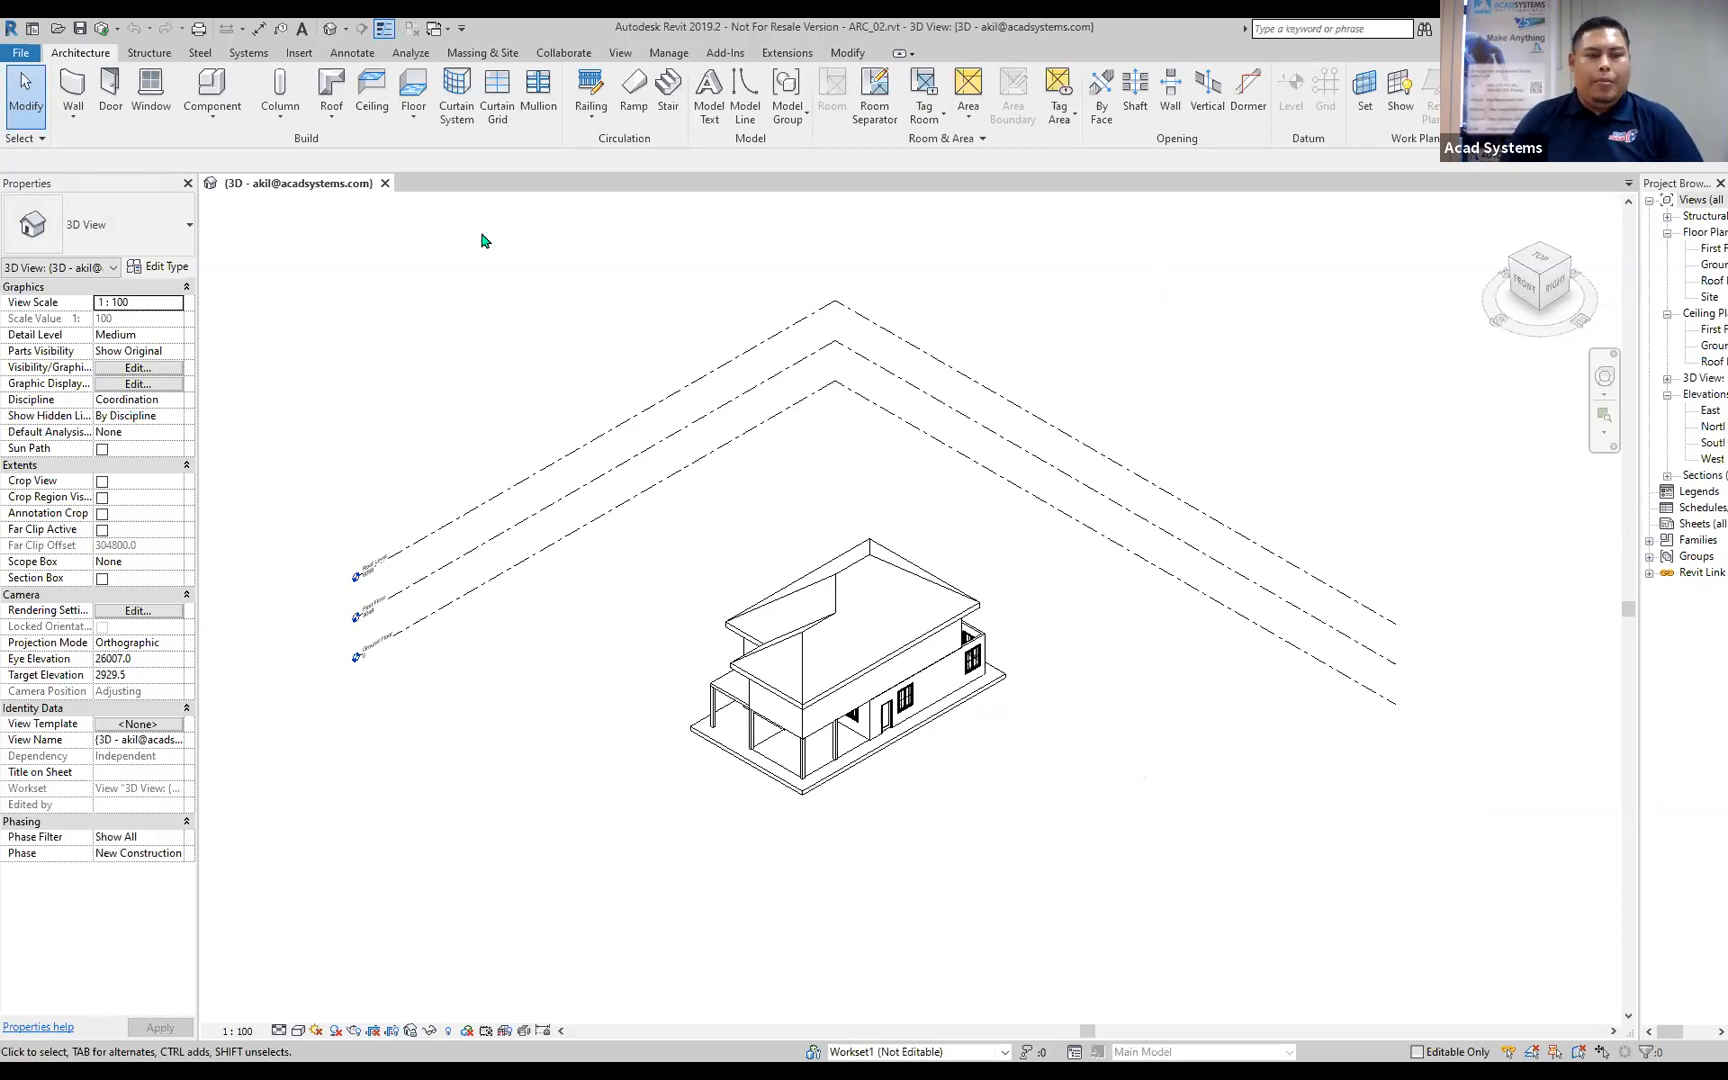
pyautogui.click(385, 185)
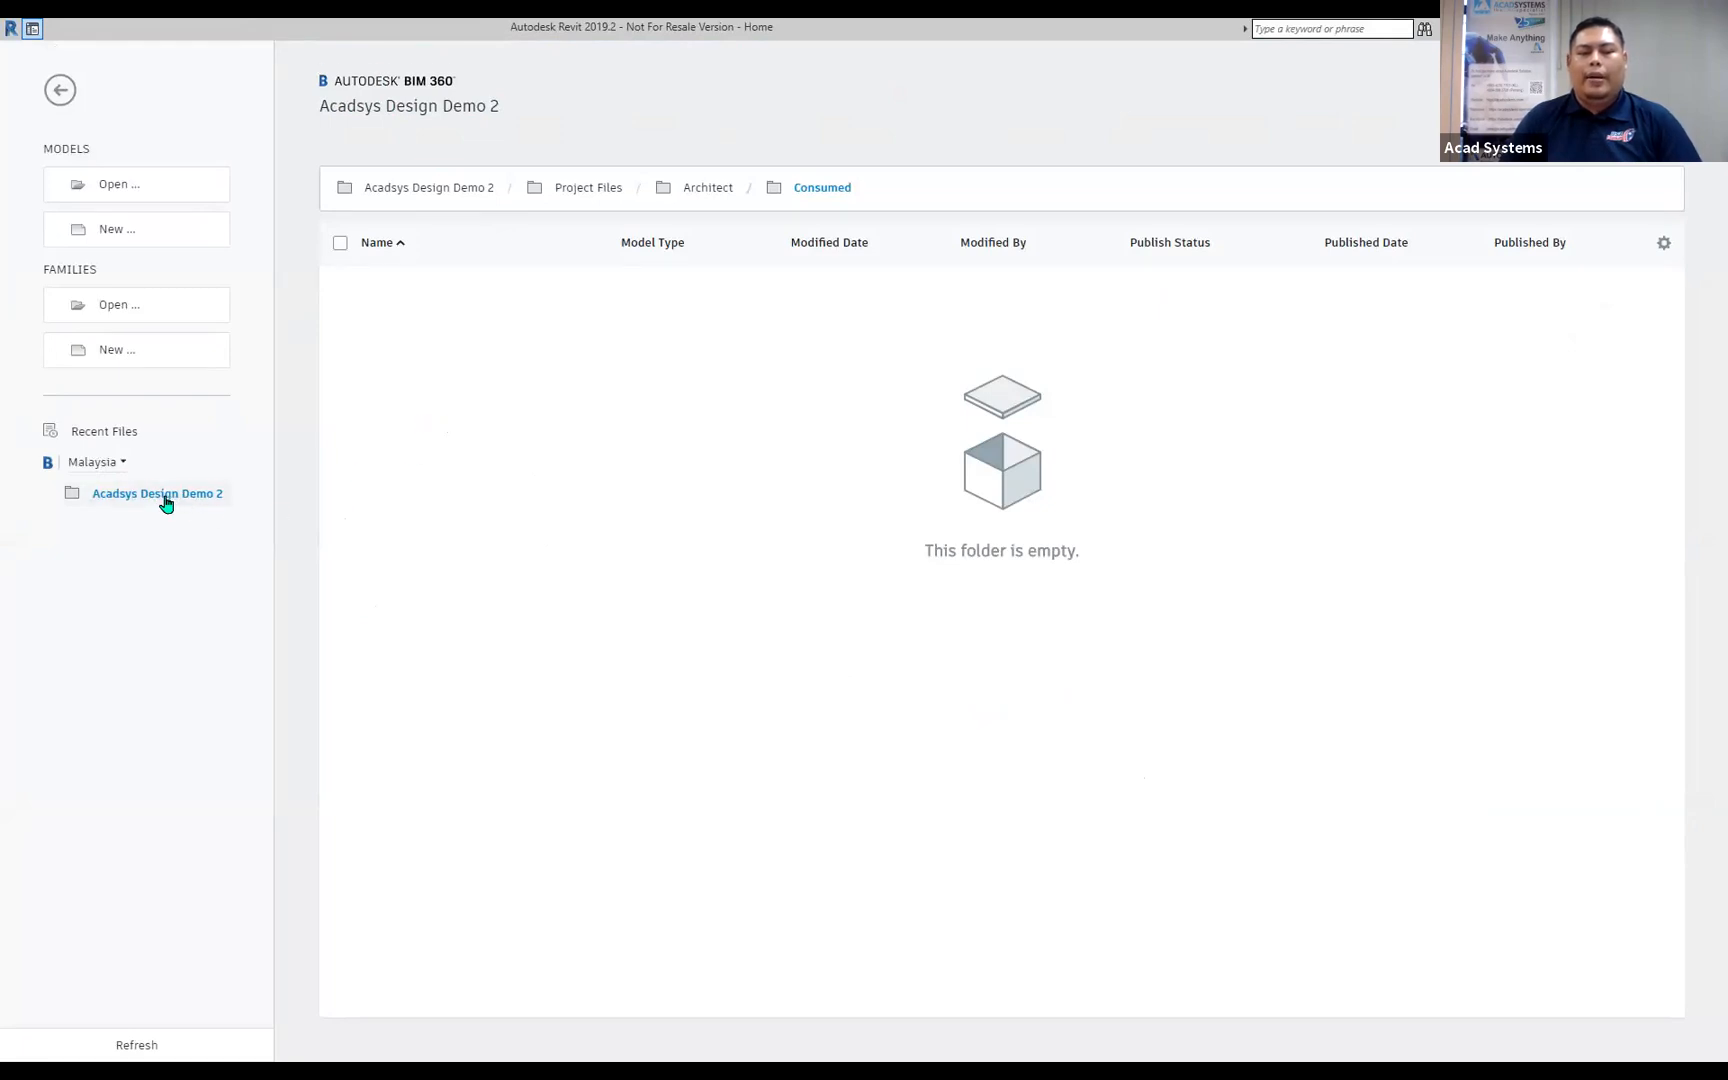
# Open the ARC_02 cloud model from the project's Architect folder and inspect the house and its long upper-floor wall.
pyautogui.click(714, 194)
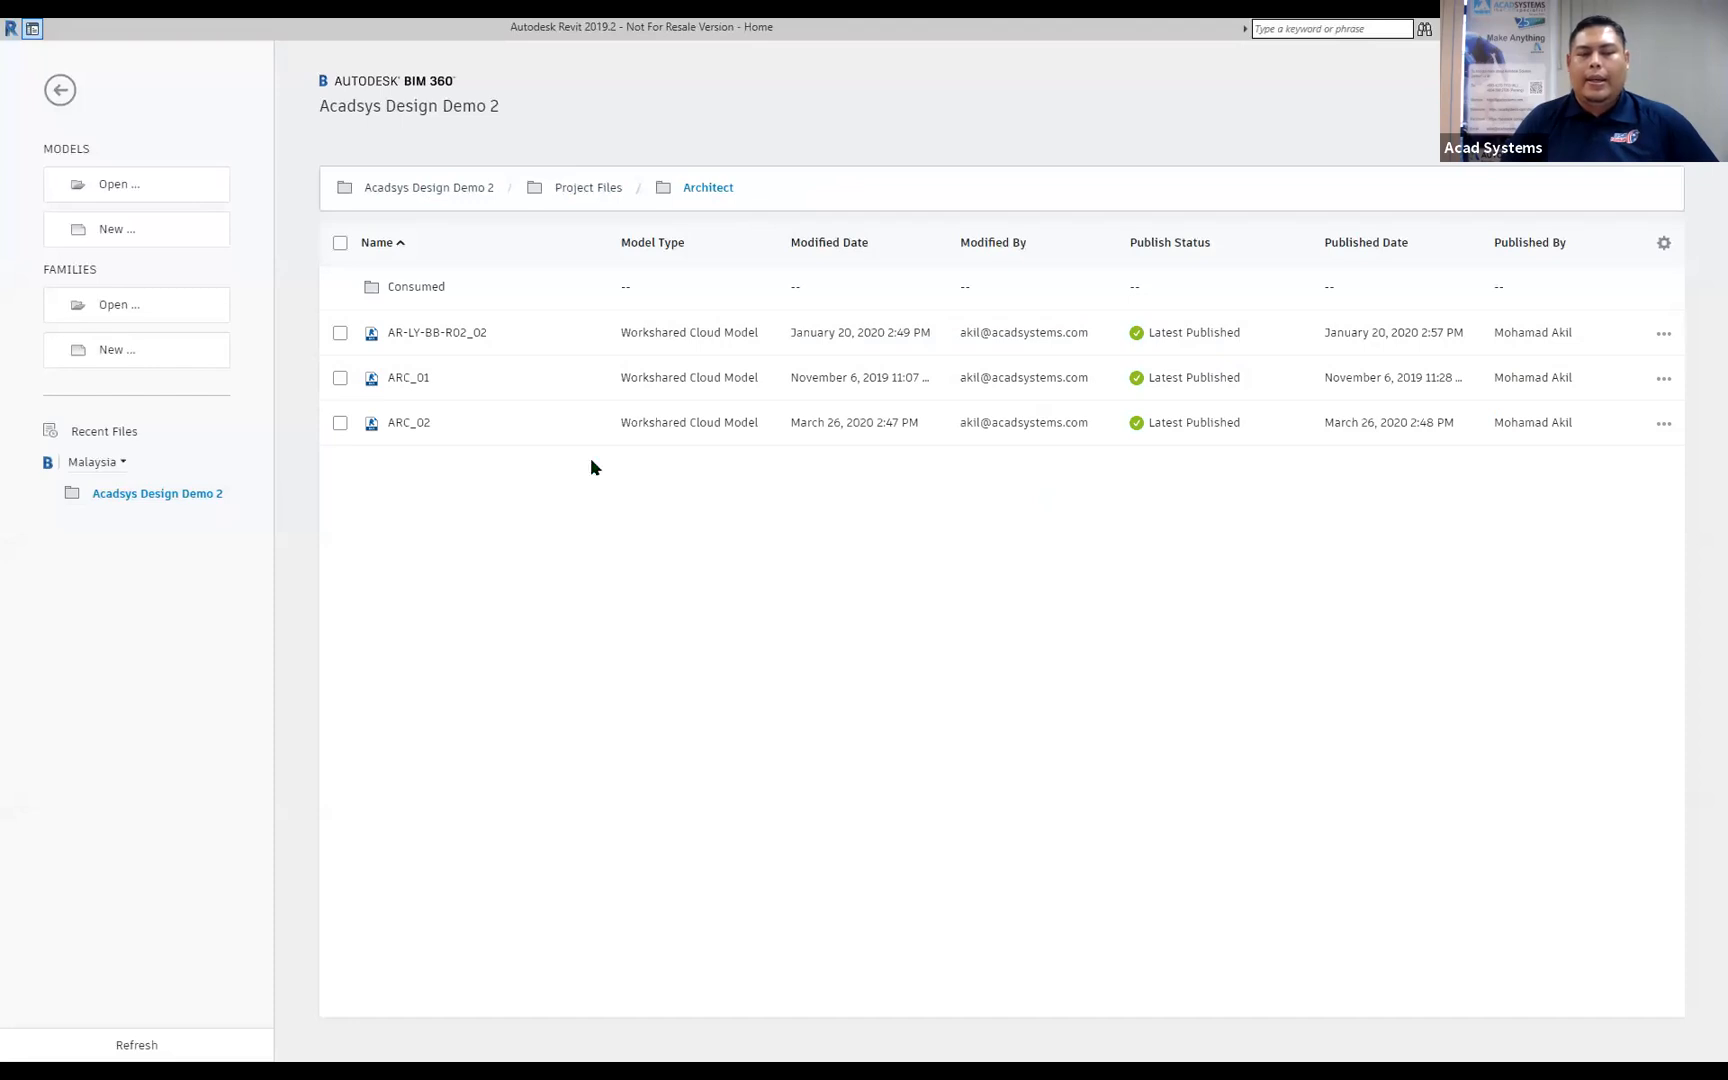
pyautogui.click(421, 423)
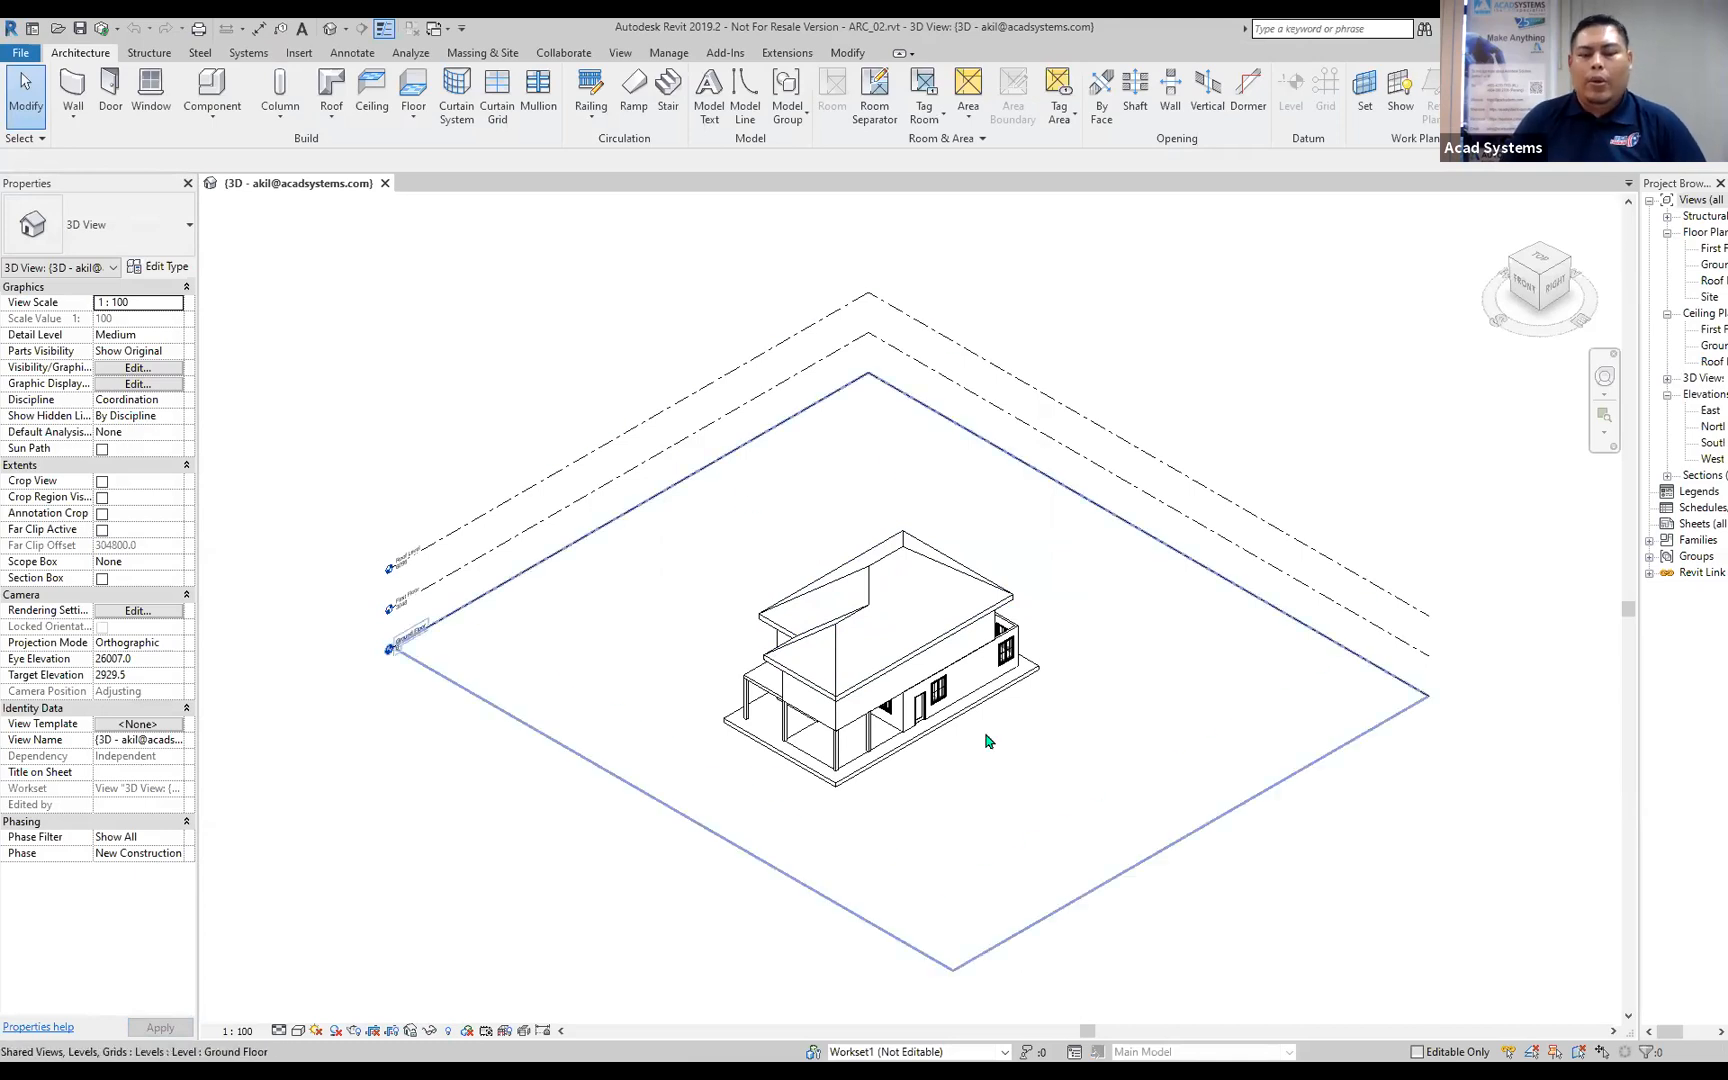
pyautogui.scroll(2, 926, 756)
pyautogui.keyDown('shift'); pyautogui.moveTo(1169, 722); pyautogui.dragTo(826, 630, button='middle'); pyautogui.keyUp('shift')
pyautogui.click(805, 582)
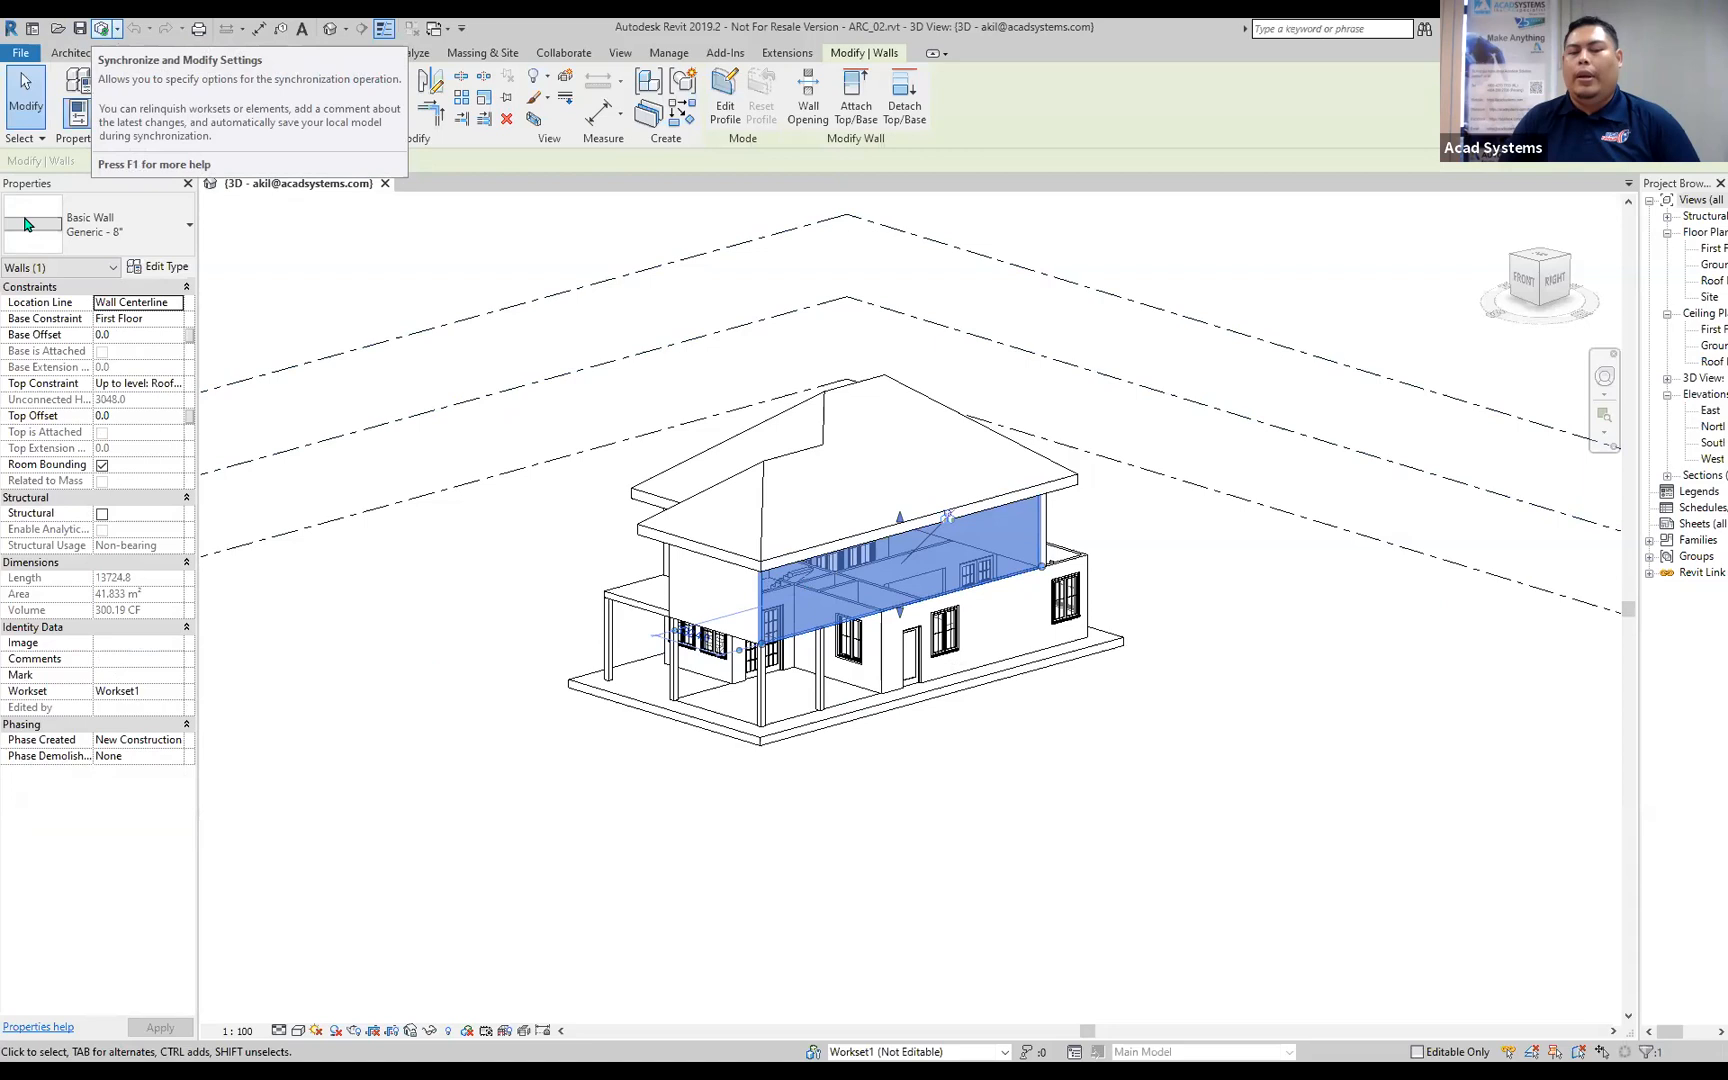
pyautogui.click(533, 566)
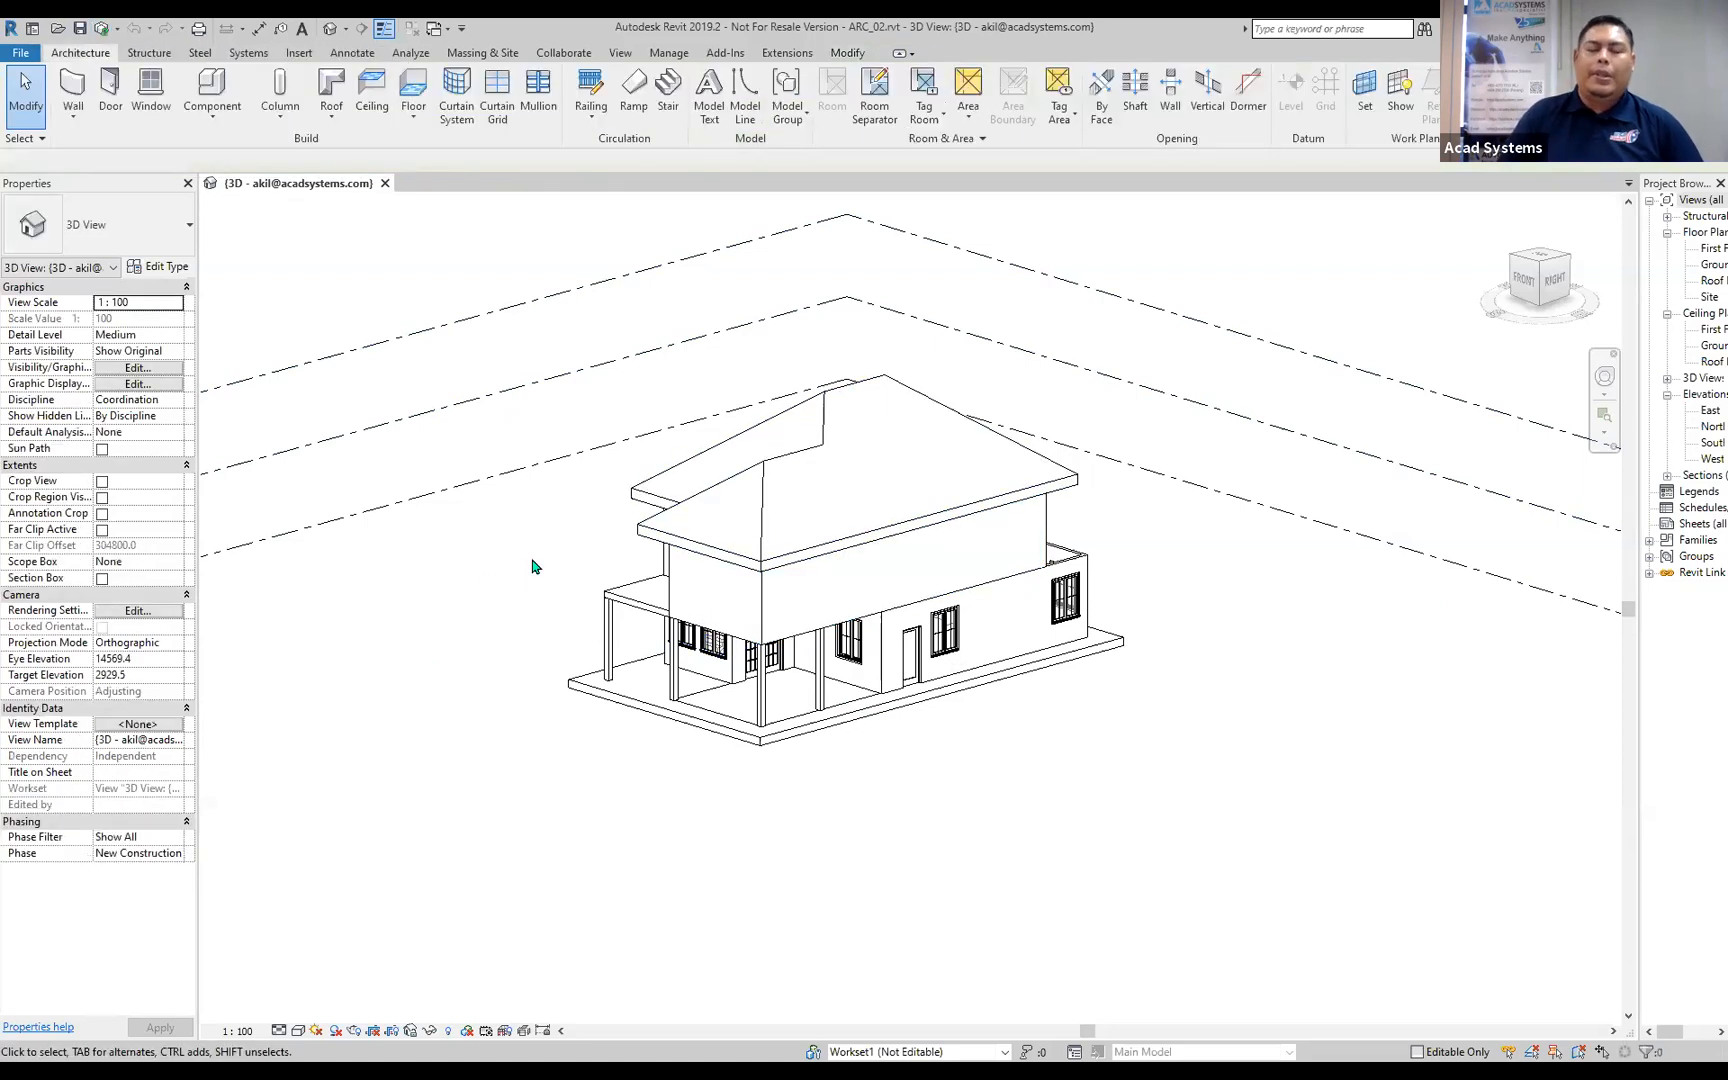
# Close the ARC_02 3D view and choose the Structural Template for a new project.
pyautogui.click(385, 183)
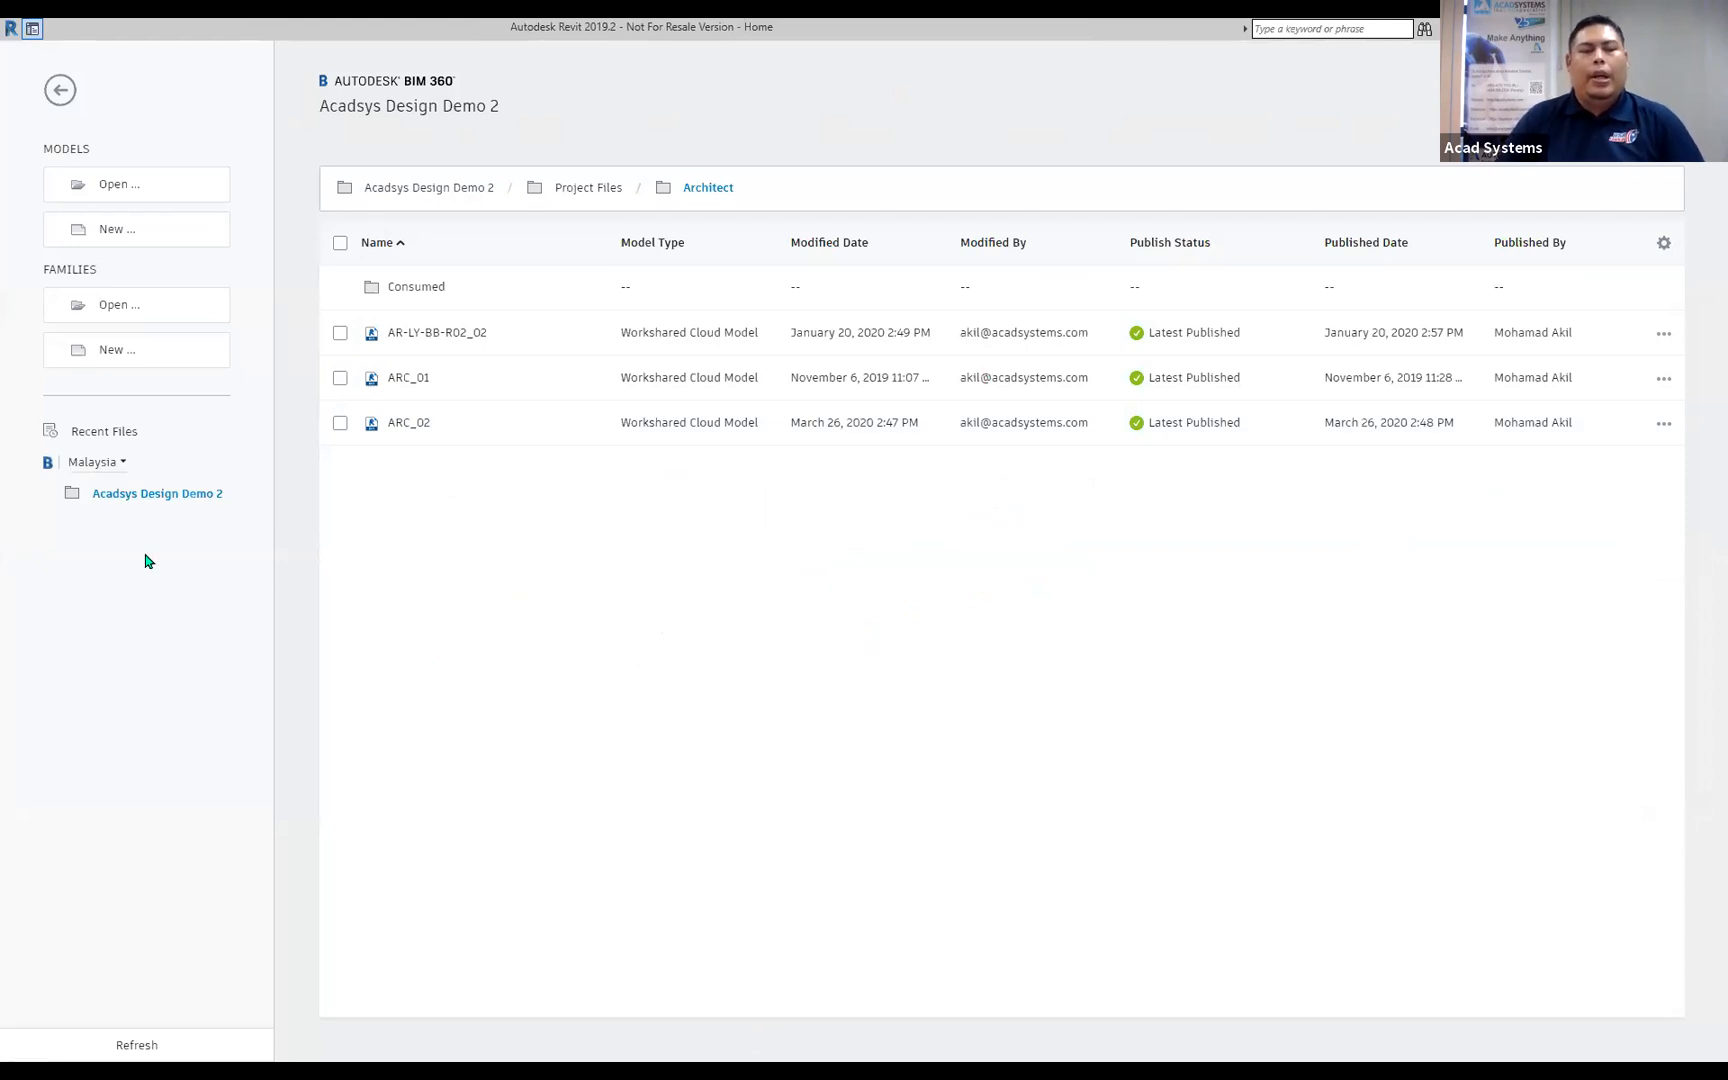
pyautogui.hotkey('alt', 'Tab')
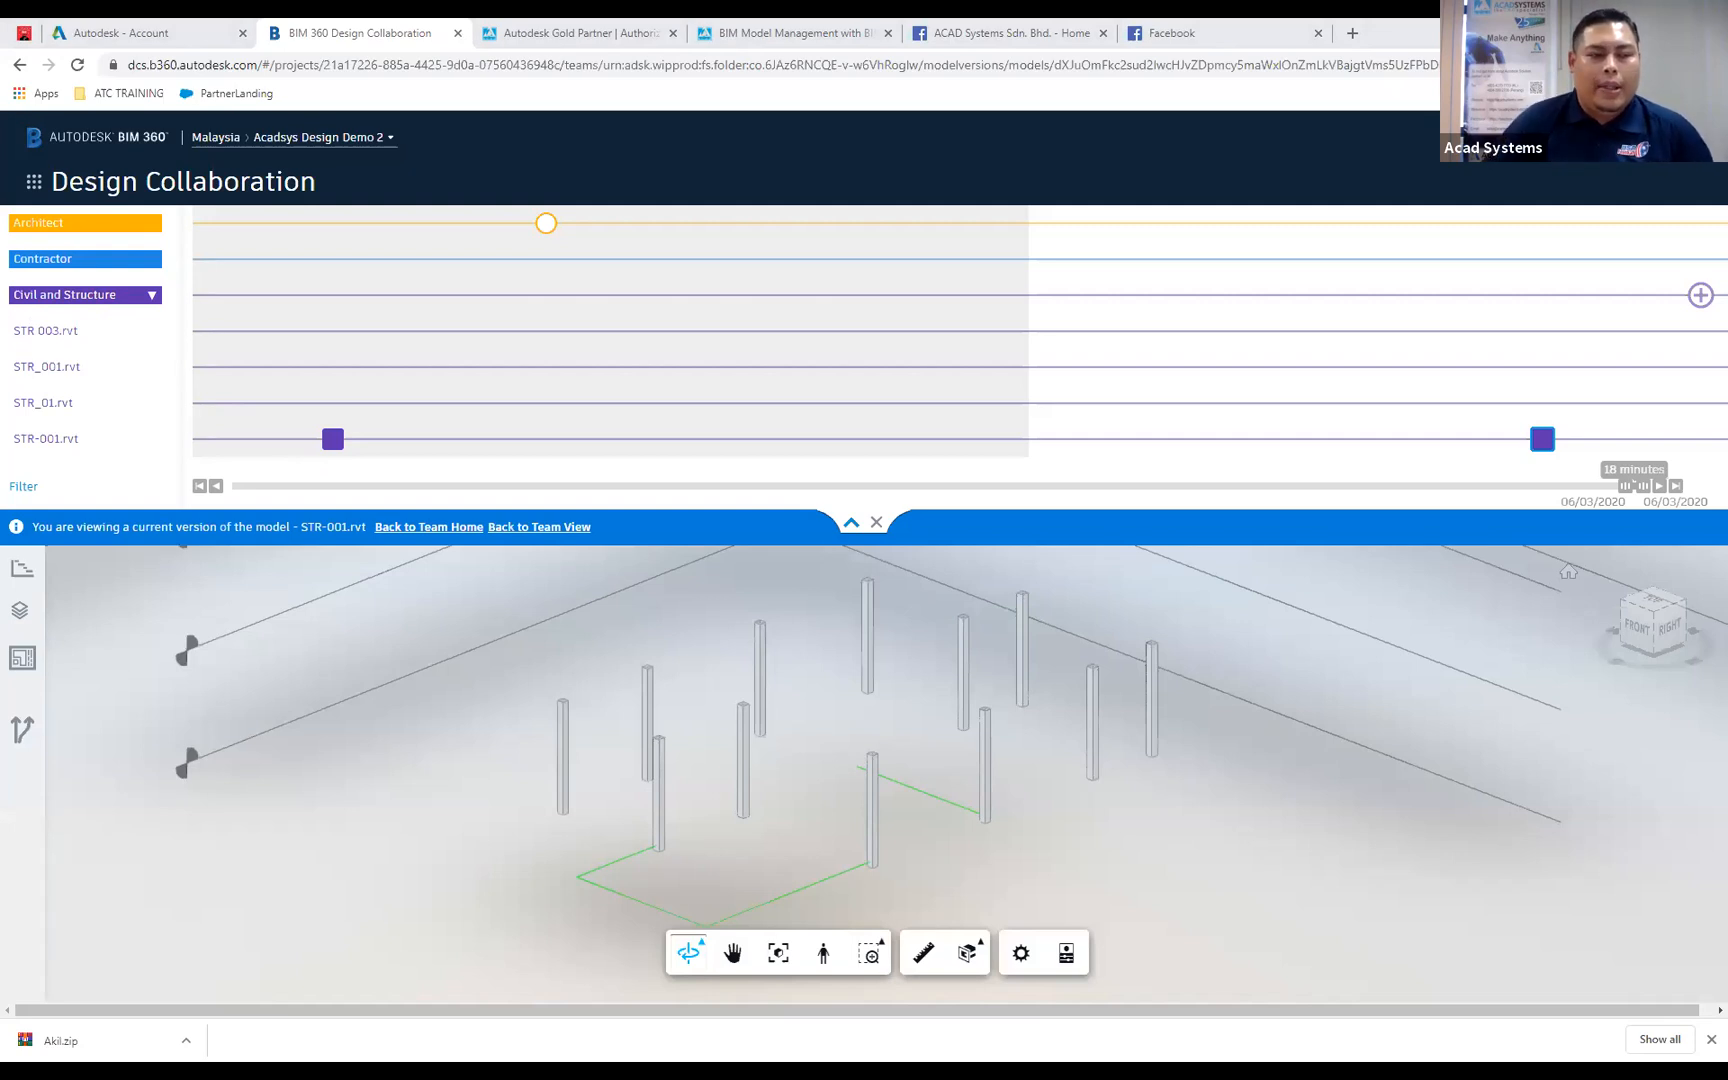
pyautogui.click(896, 275)
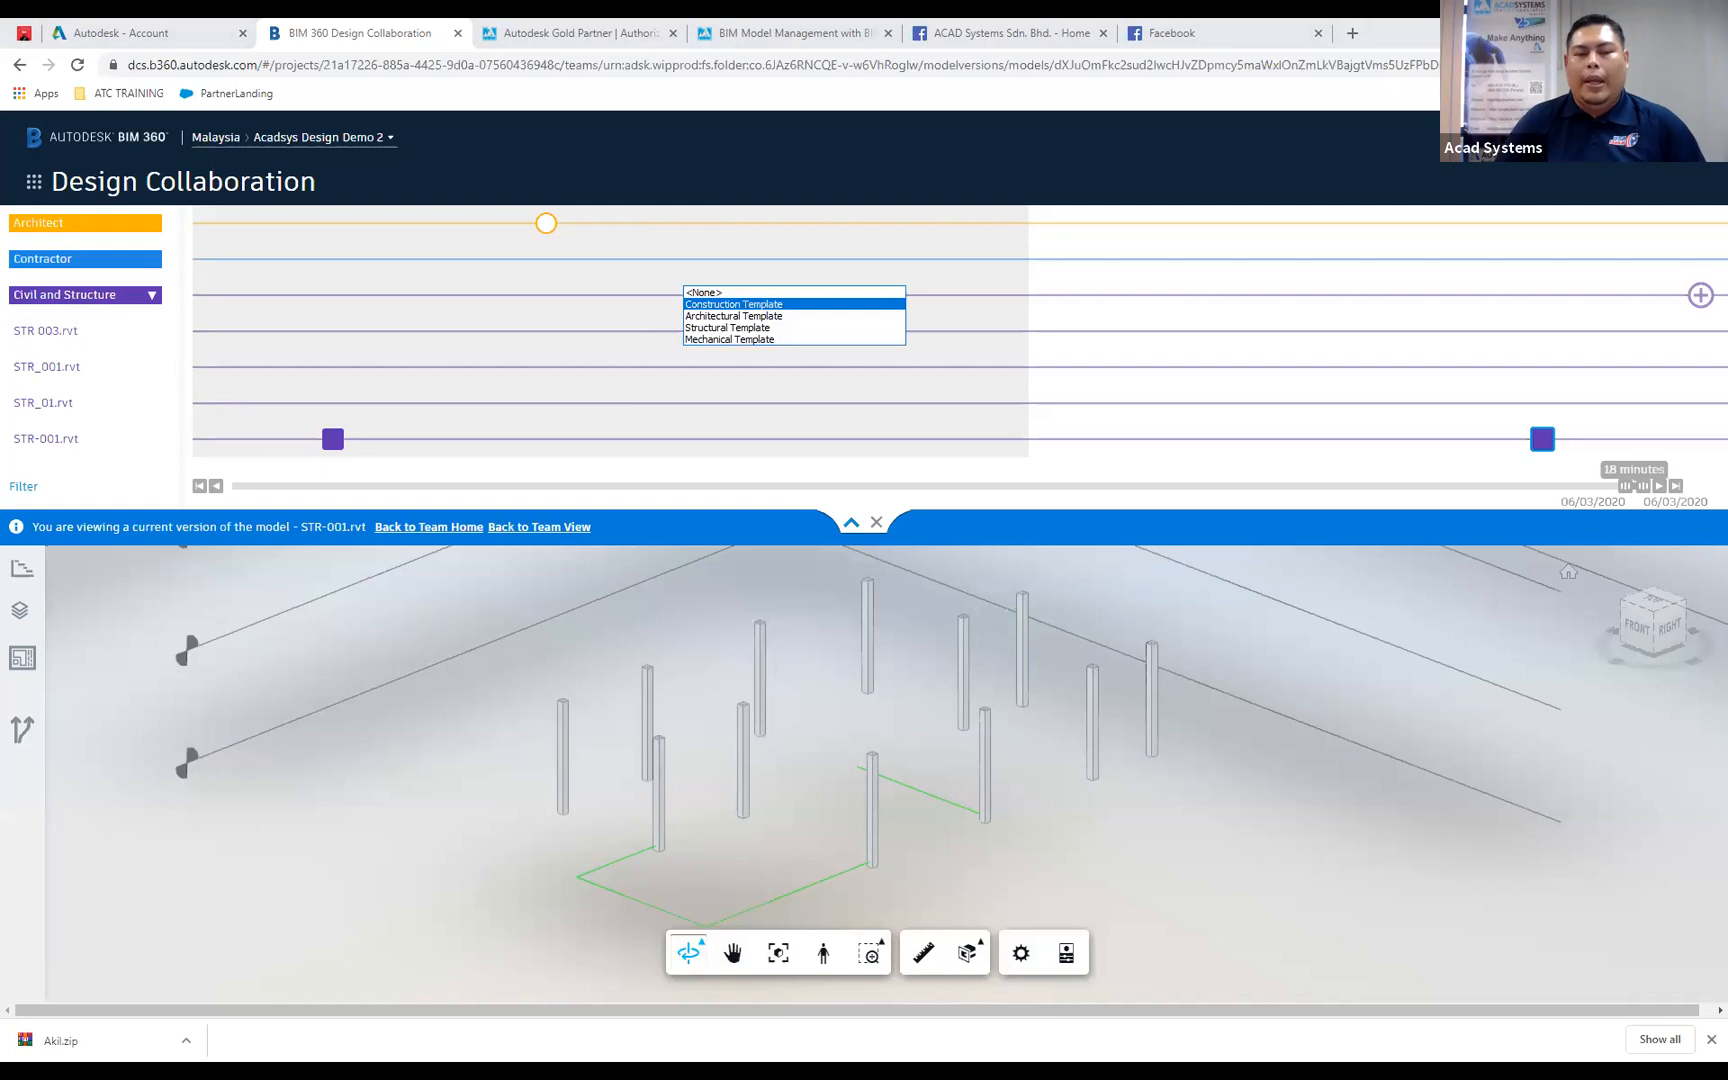
pyautogui.click(800, 327)
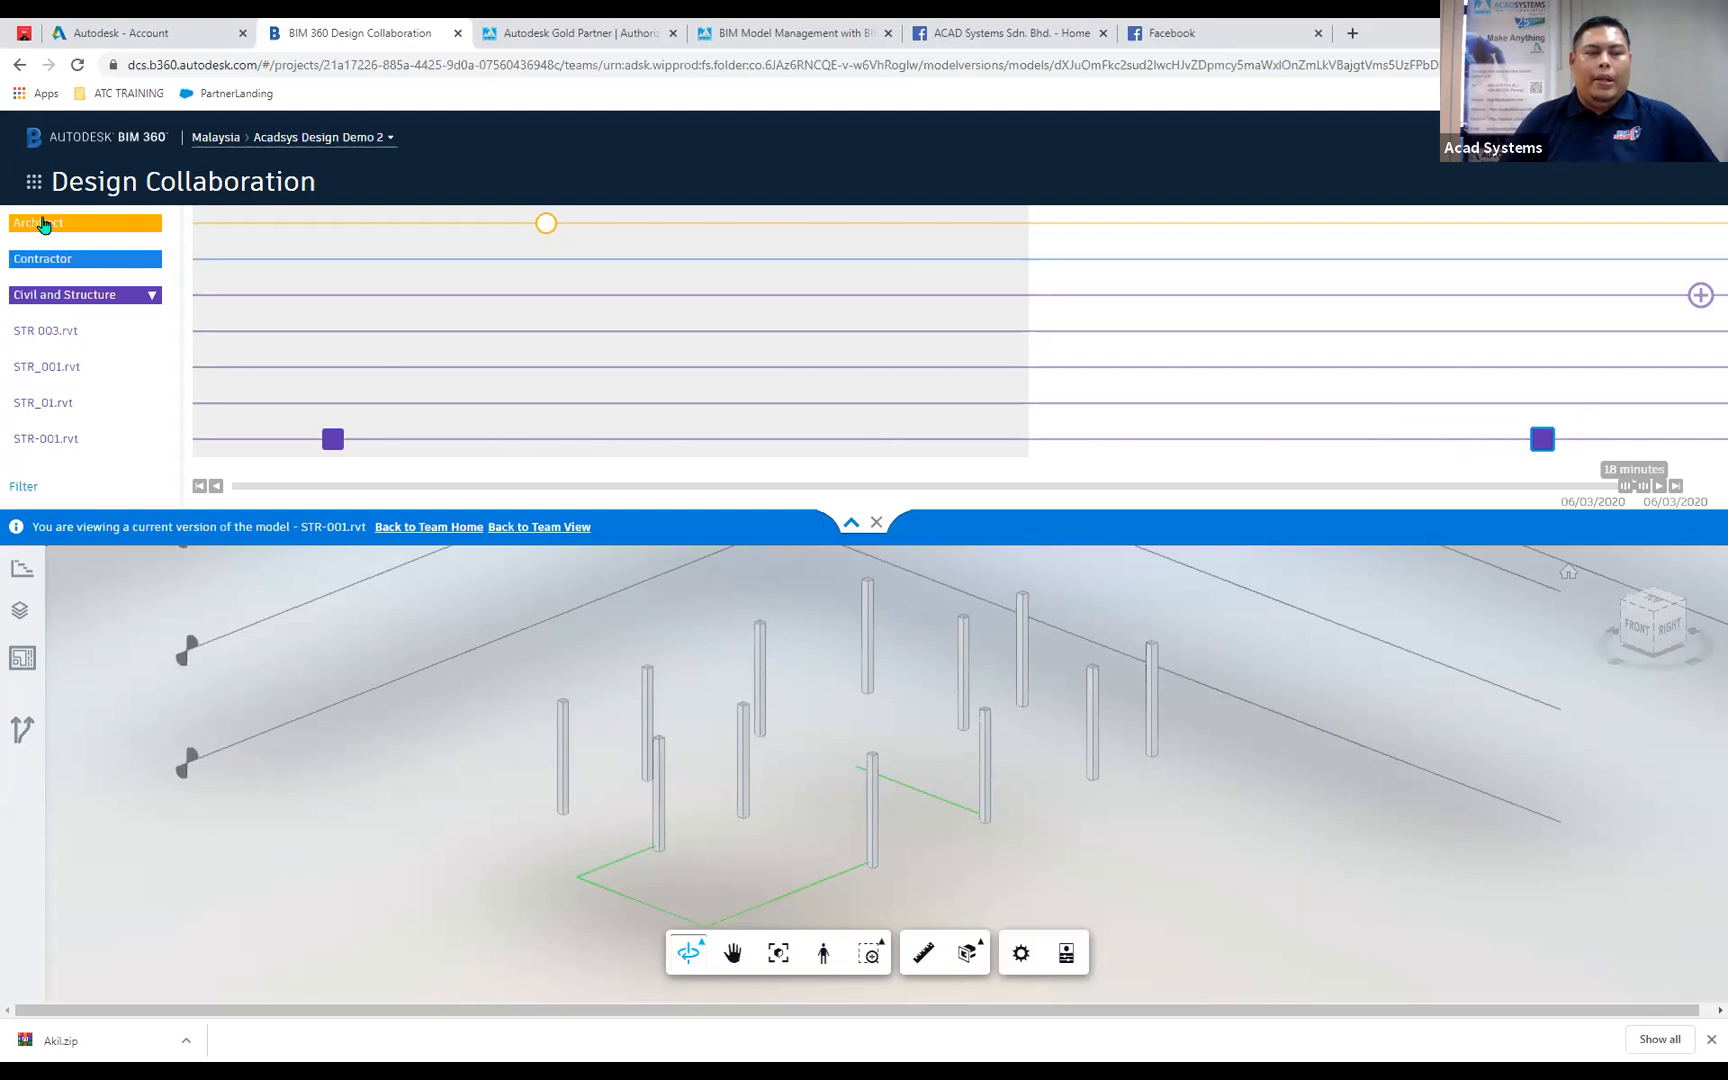
# Go to Document Management in BIM 360 and view the files in the Civil and Structure folder.
pyautogui.click(32, 186)
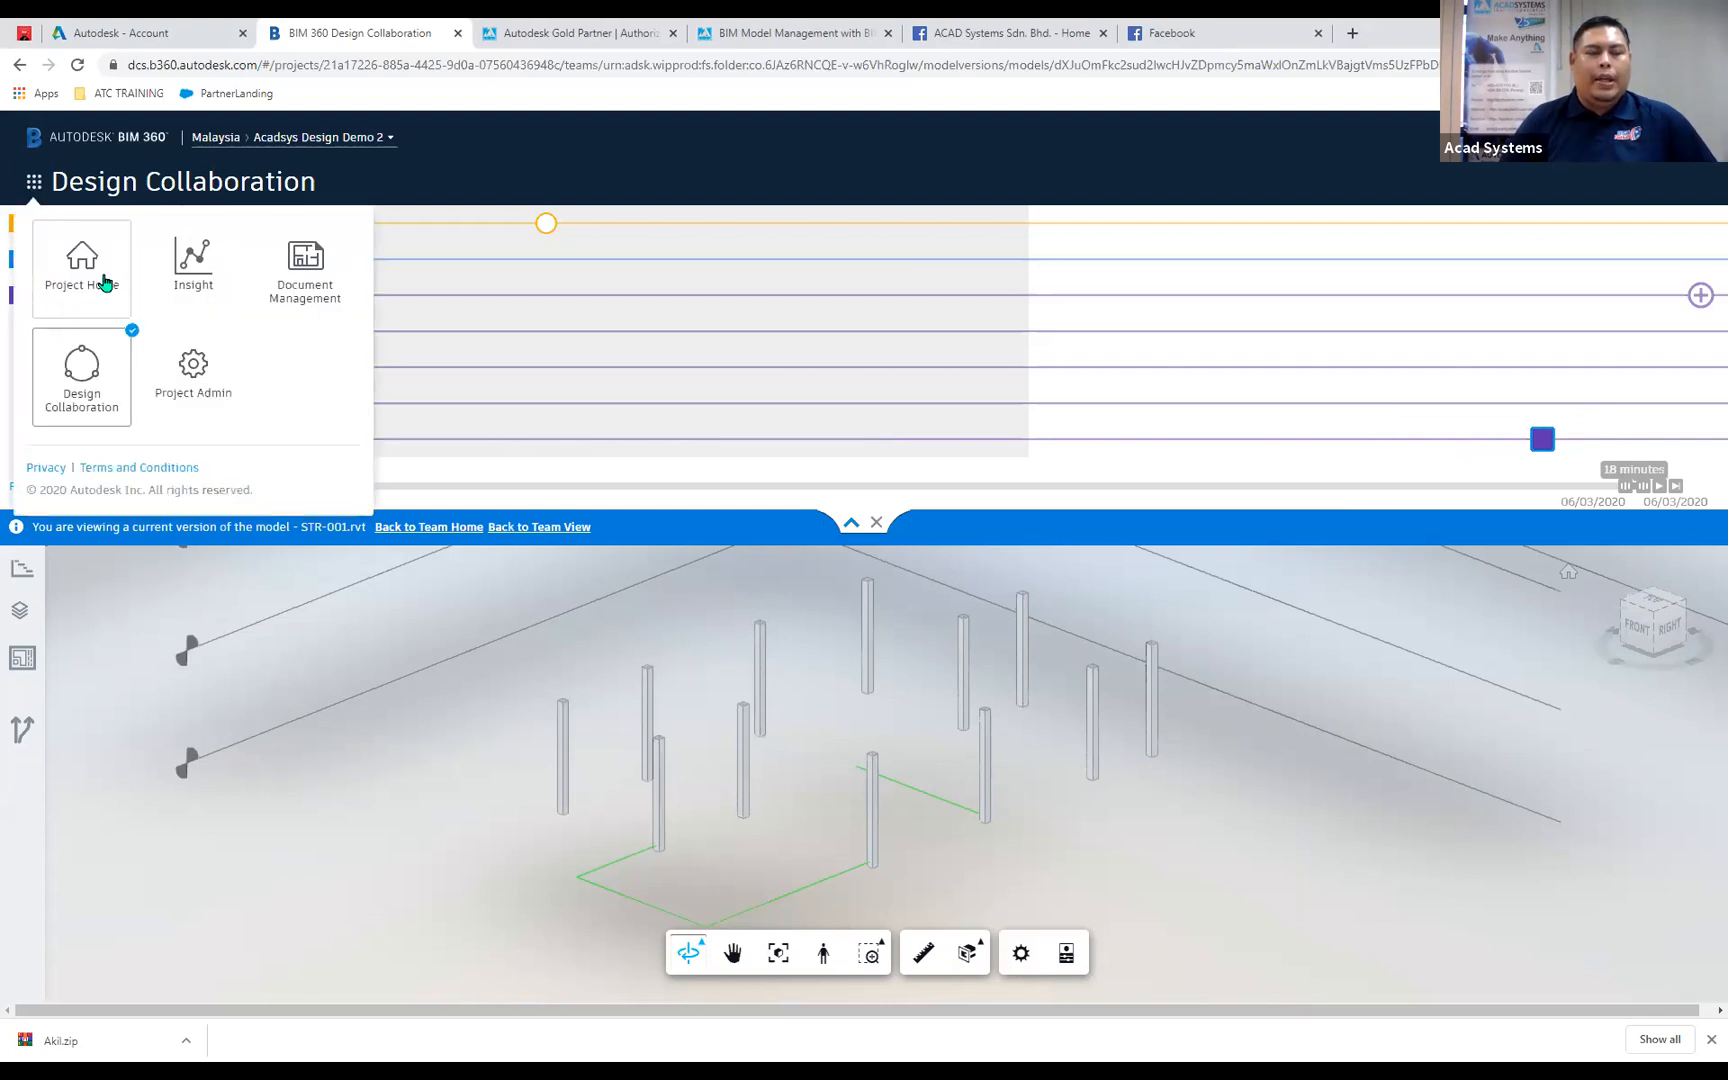
pyautogui.click(300, 283)
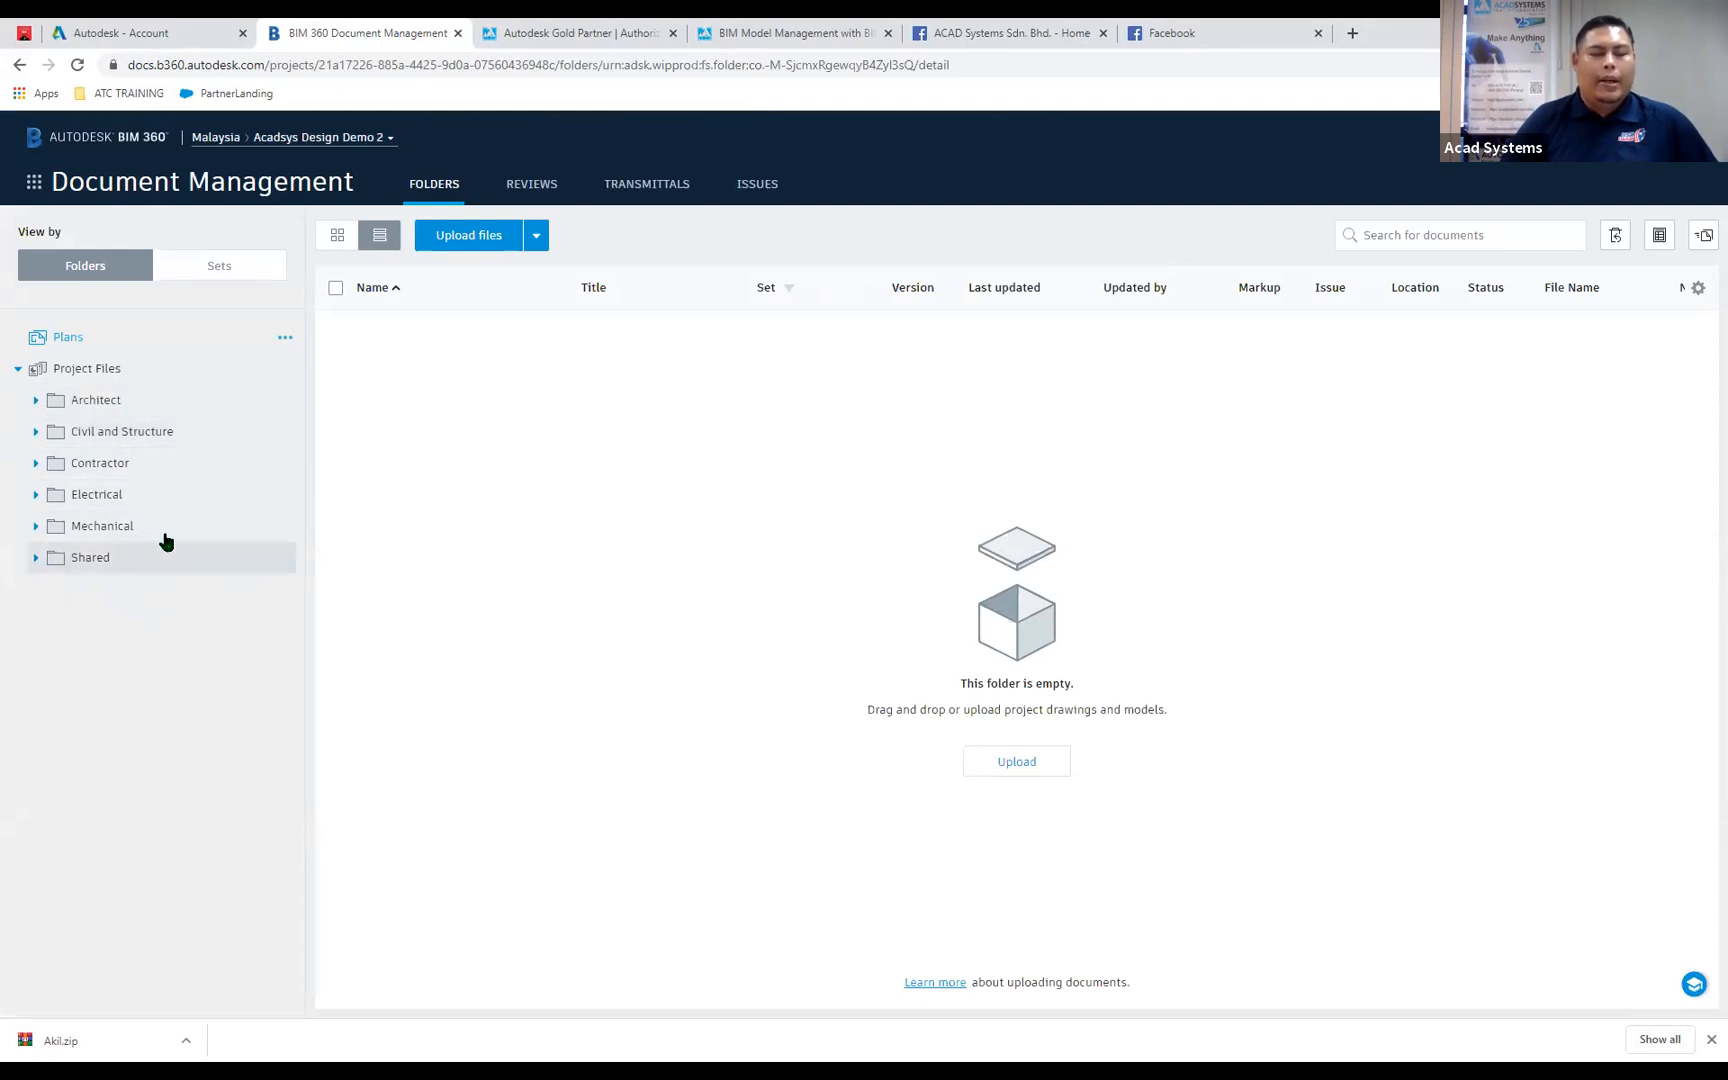
pyautogui.click(111, 444)
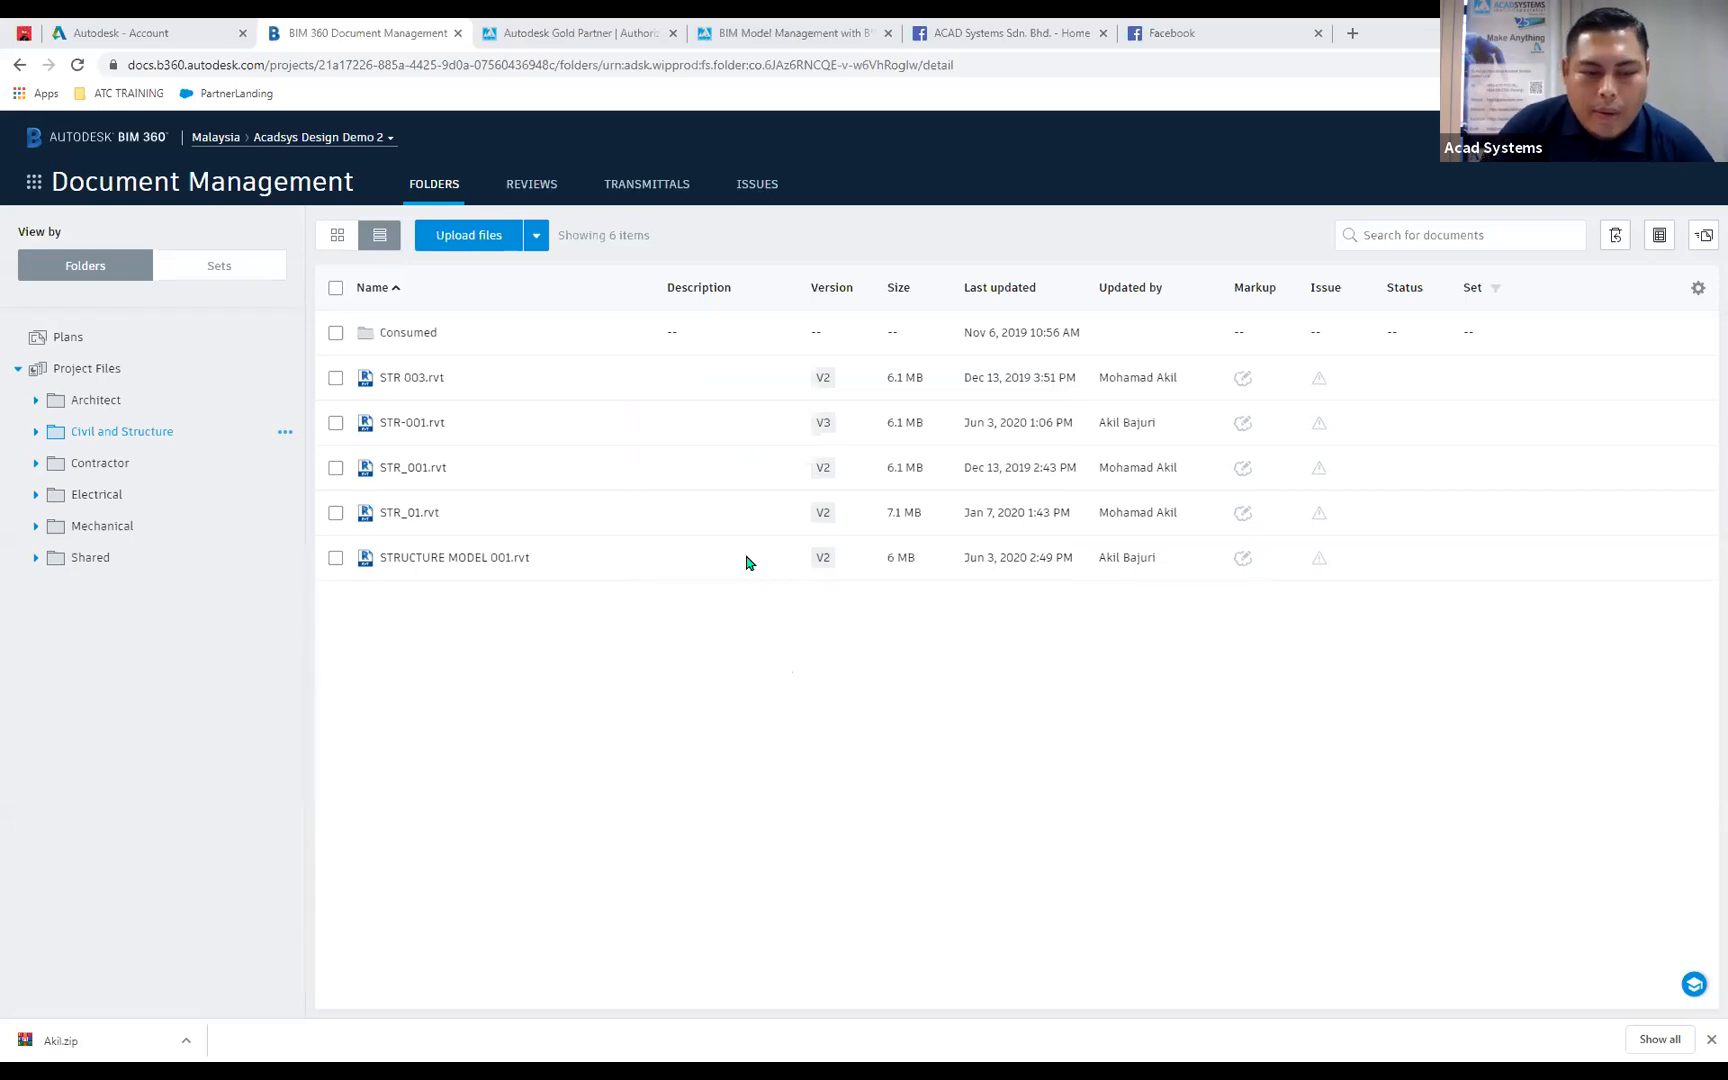
# Switch to Revit and link ARC_02.rvt from the Acadsys Design Demo 2 project's Architect folder into the structural model, positioned Auto - Origin to Origin.
pyautogui.hotkey('alt', 'Tab')
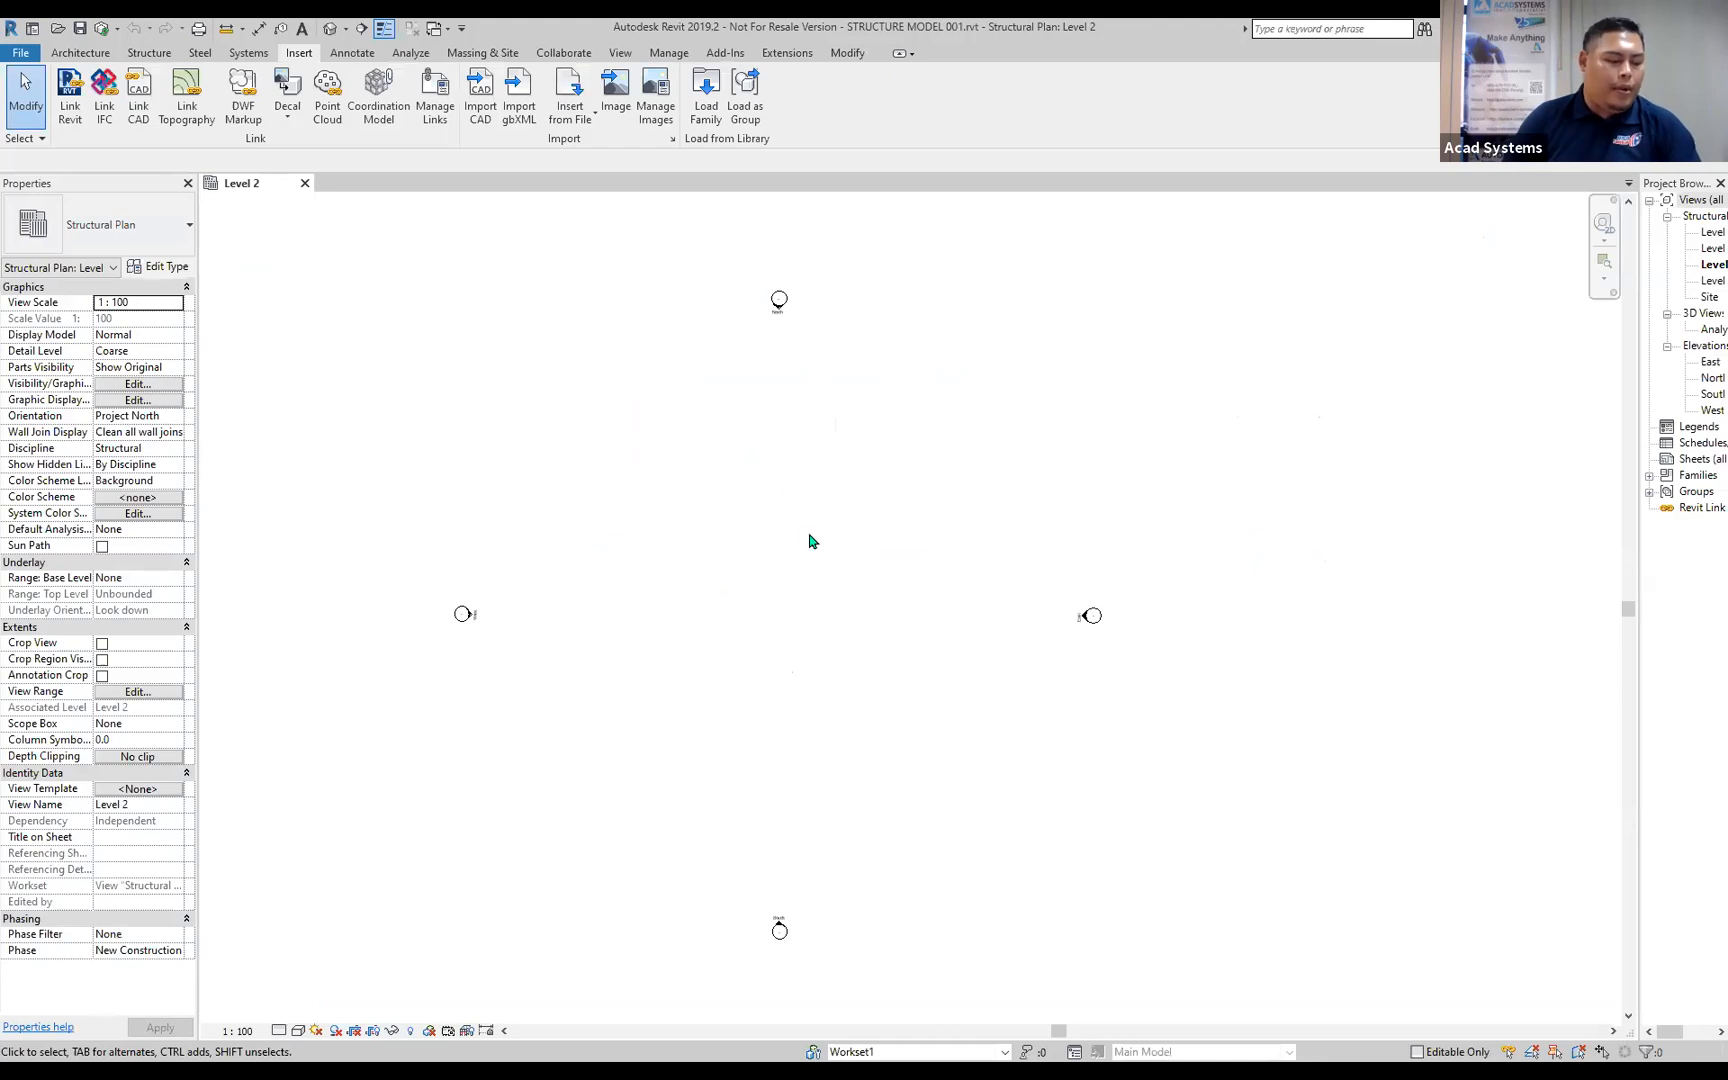
pyautogui.moveTo(895, 575); pyautogui.dragTo(987, 575, button='middle')
pyautogui.moveTo(798, 597); pyautogui.dragTo(729, 559, button='middle')
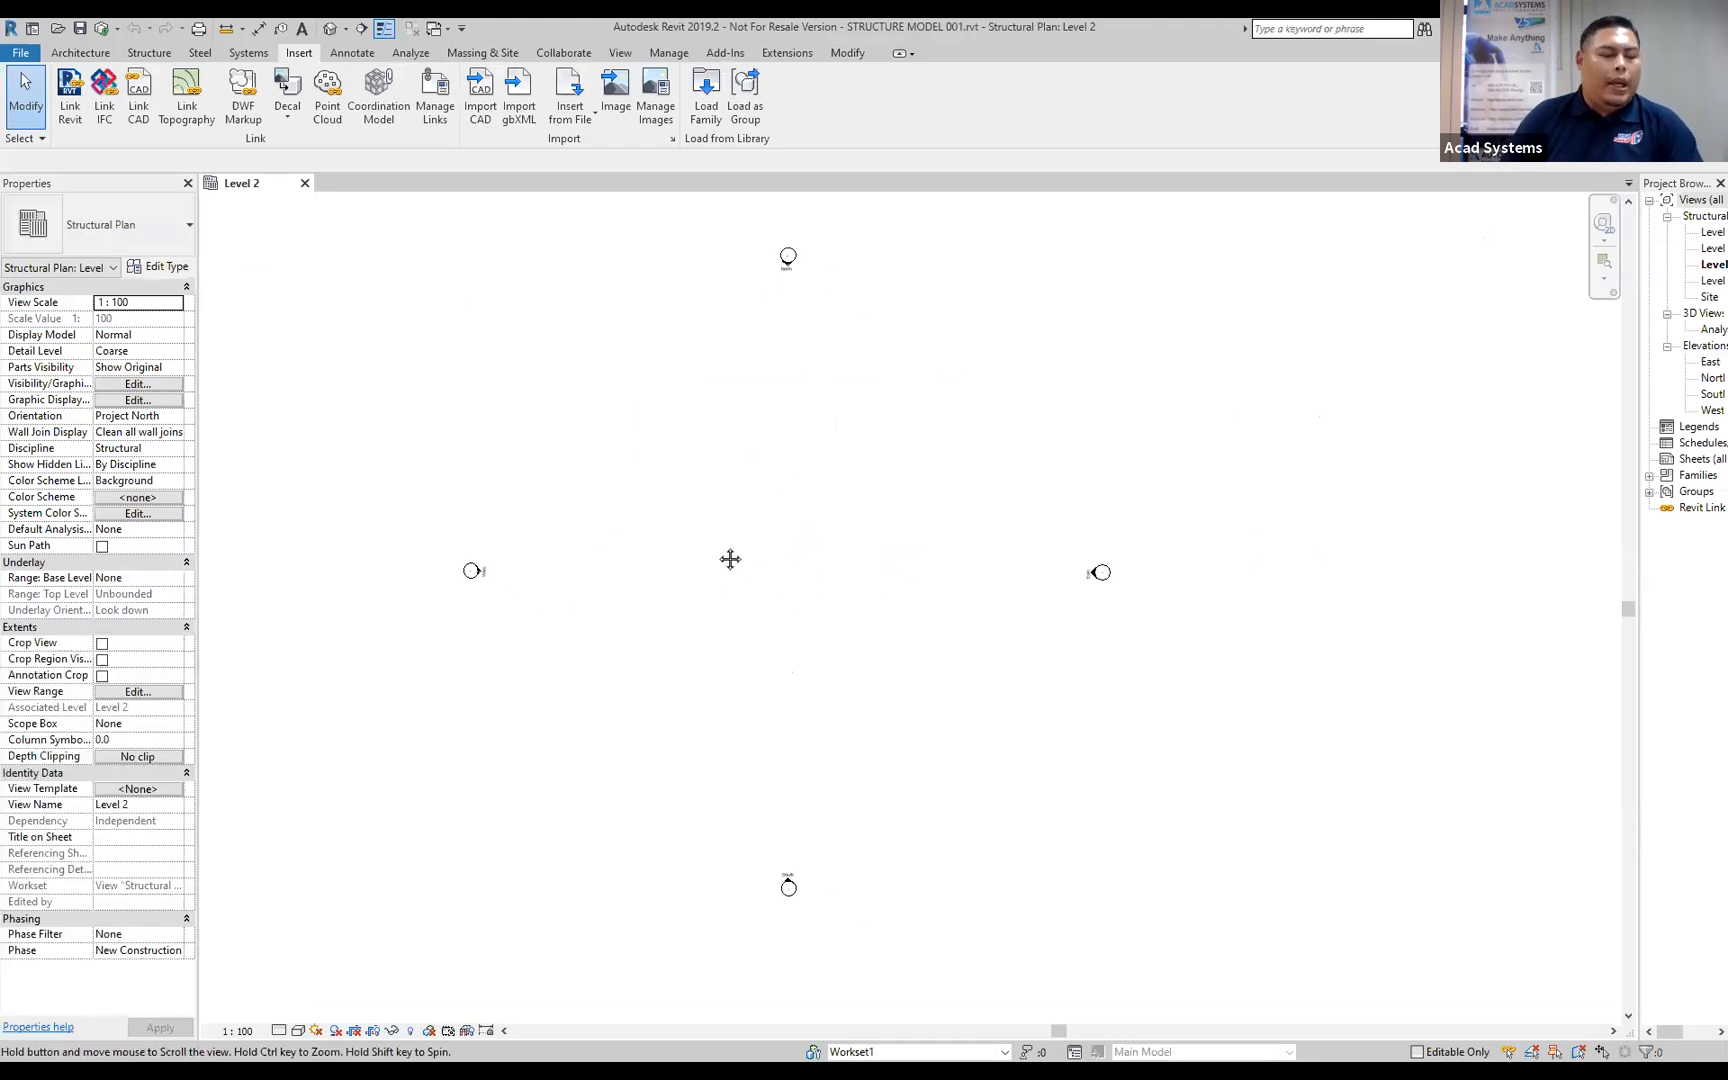
pyautogui.click(75, 119)
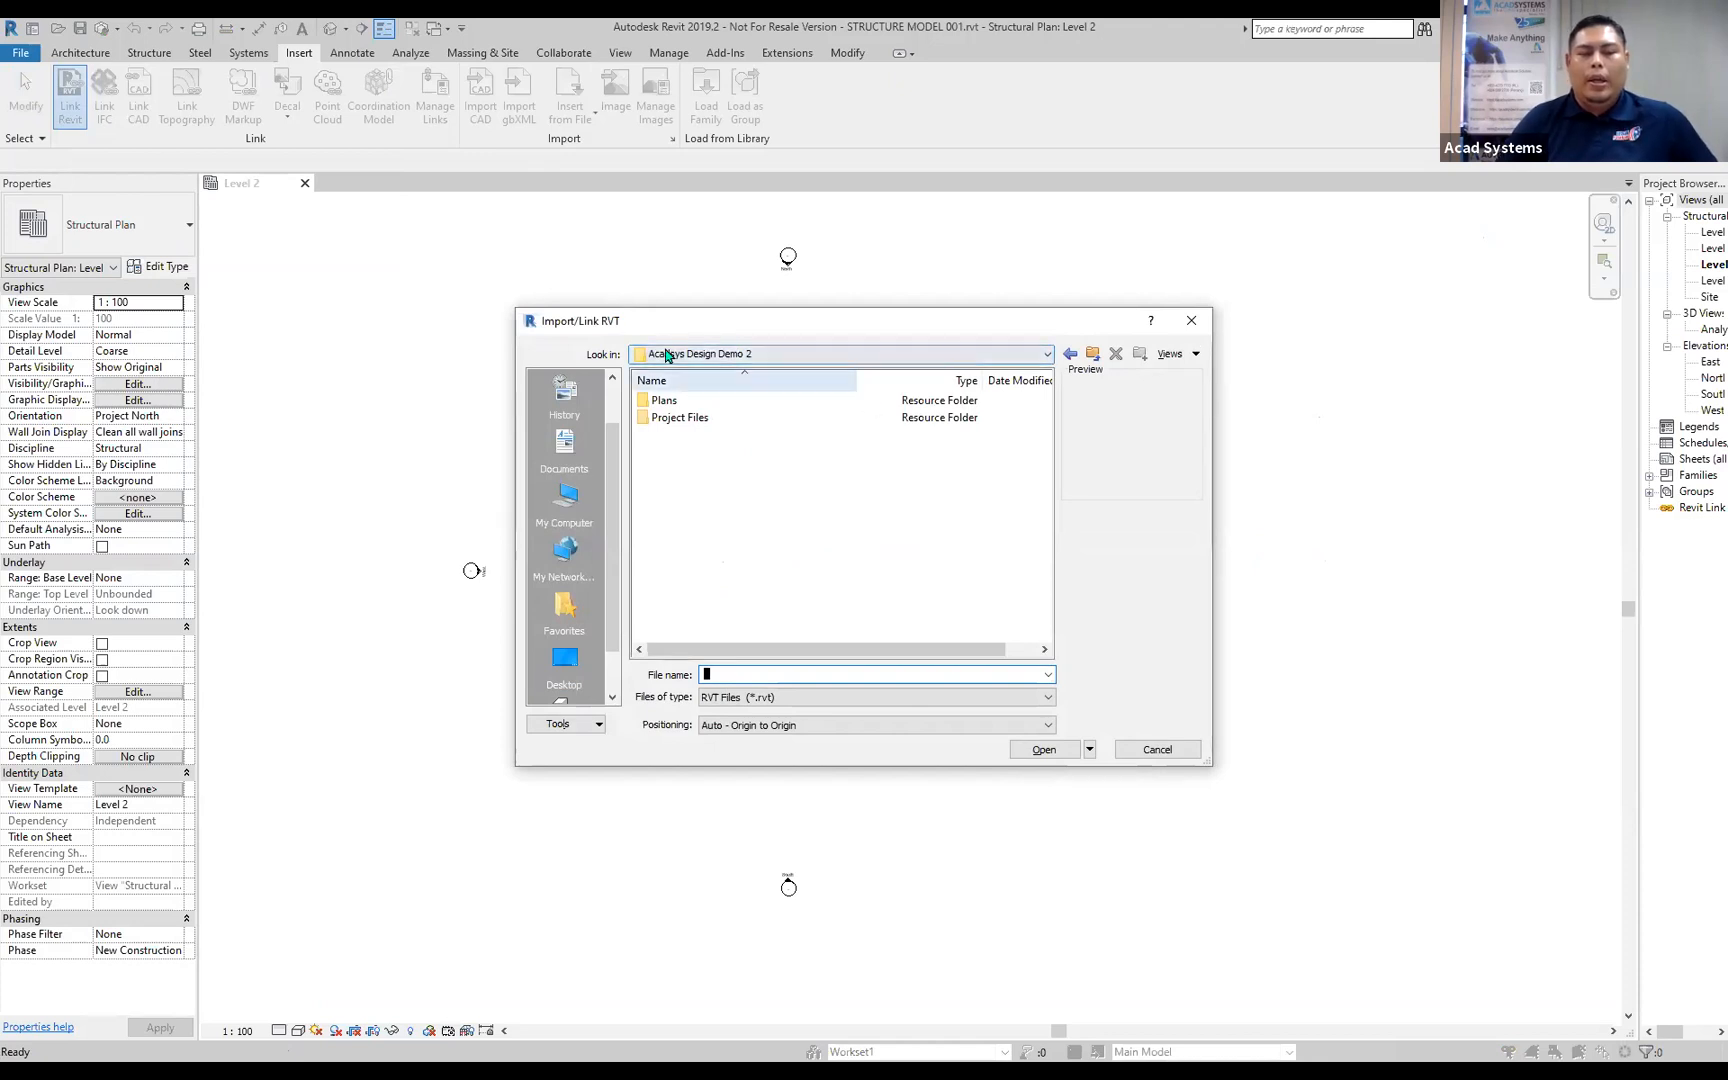
pyautogui.click(735, 355)
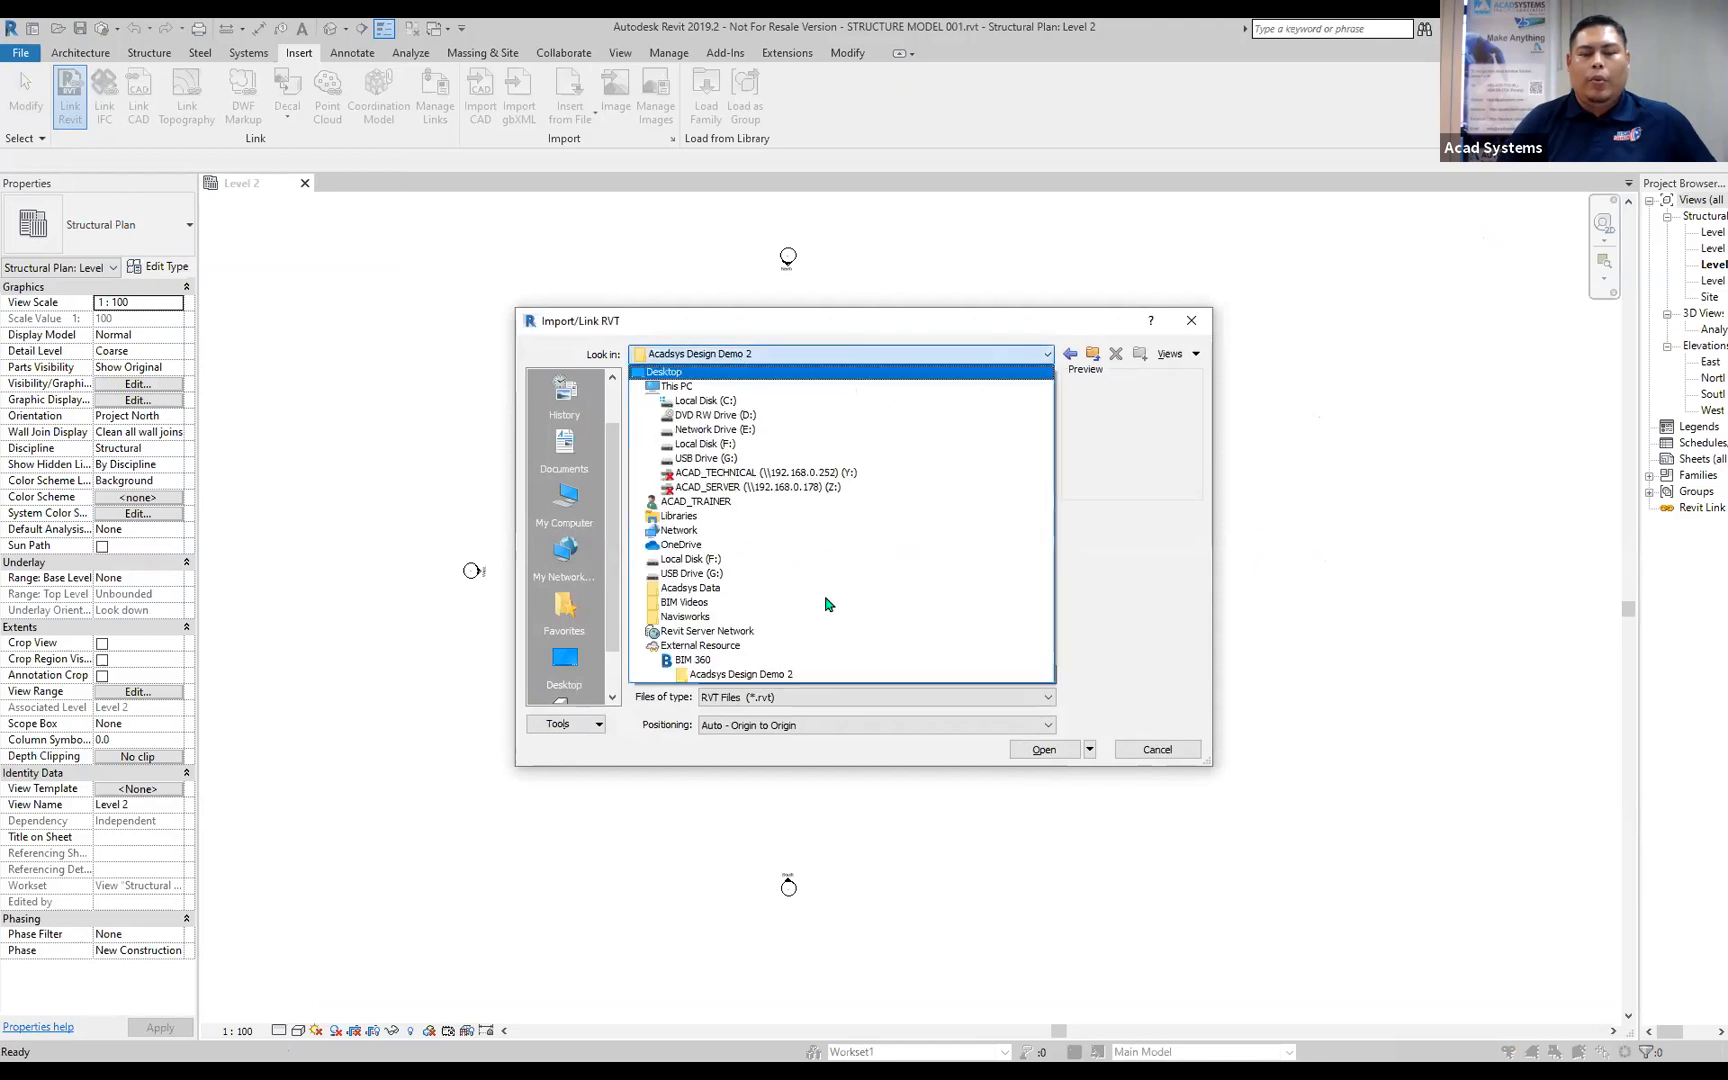
pyautogui.click(789, 675)
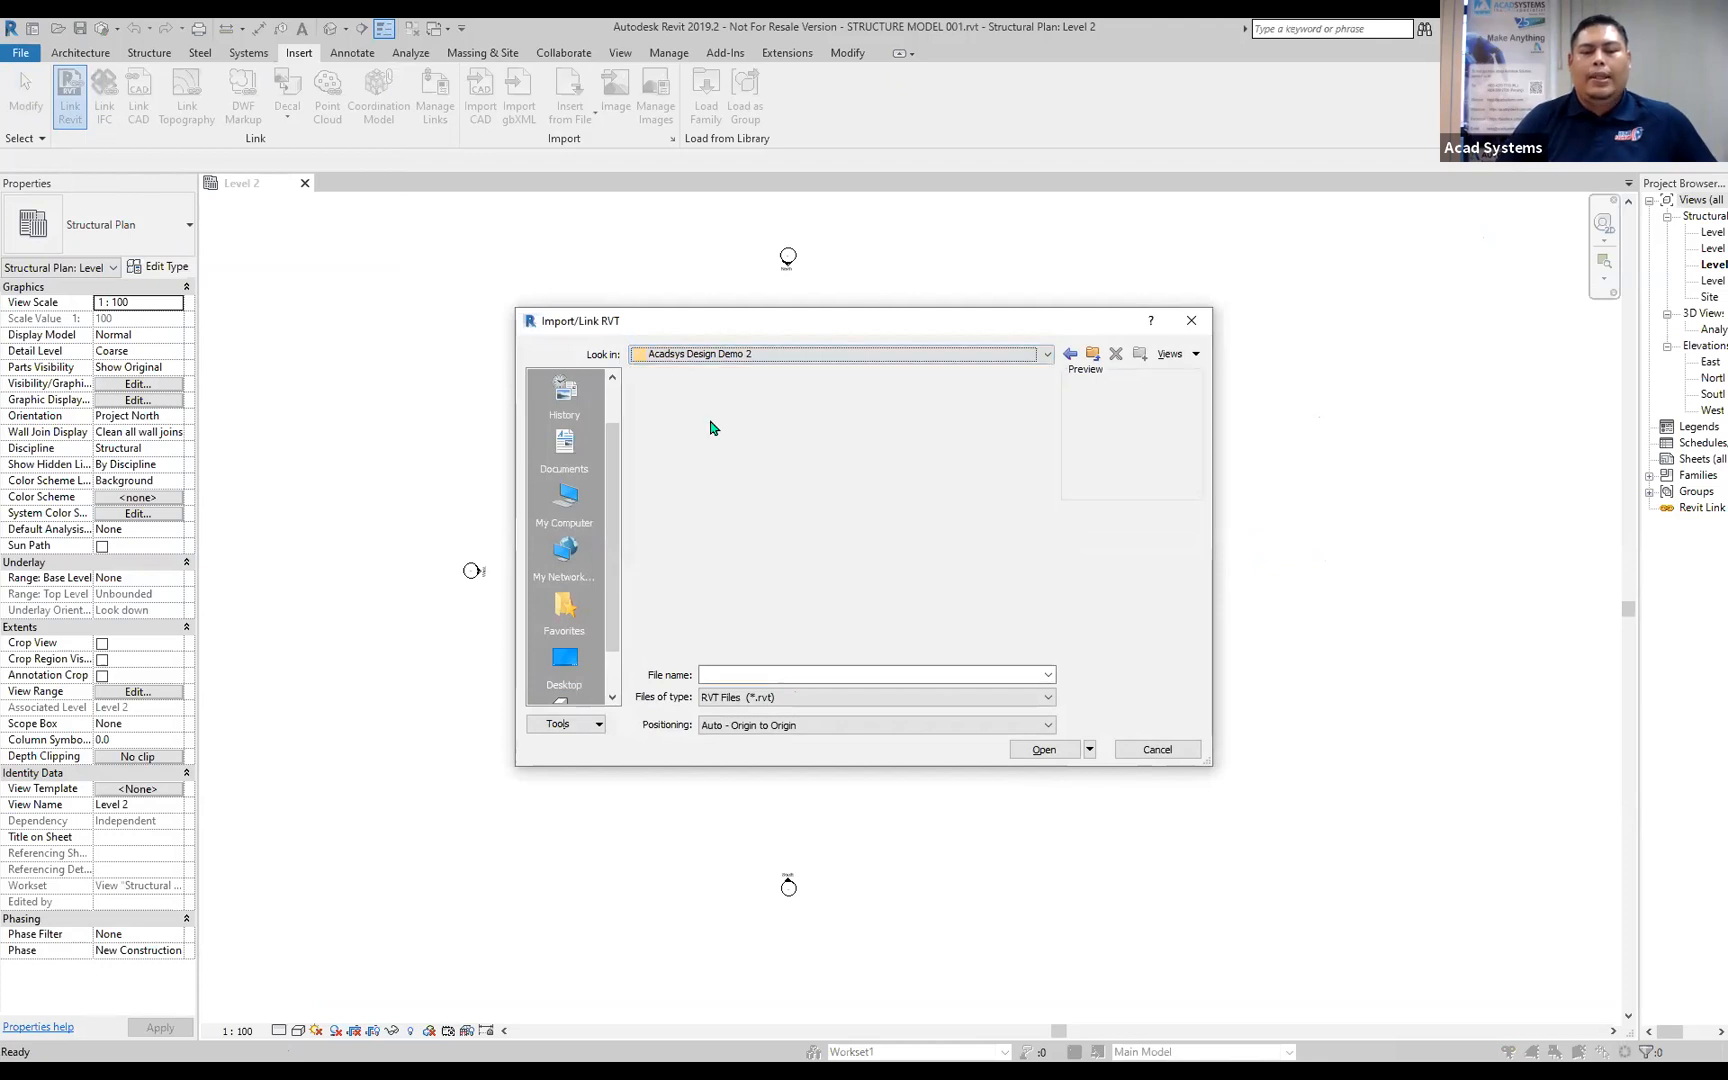
pyautogui.click(691, 418)
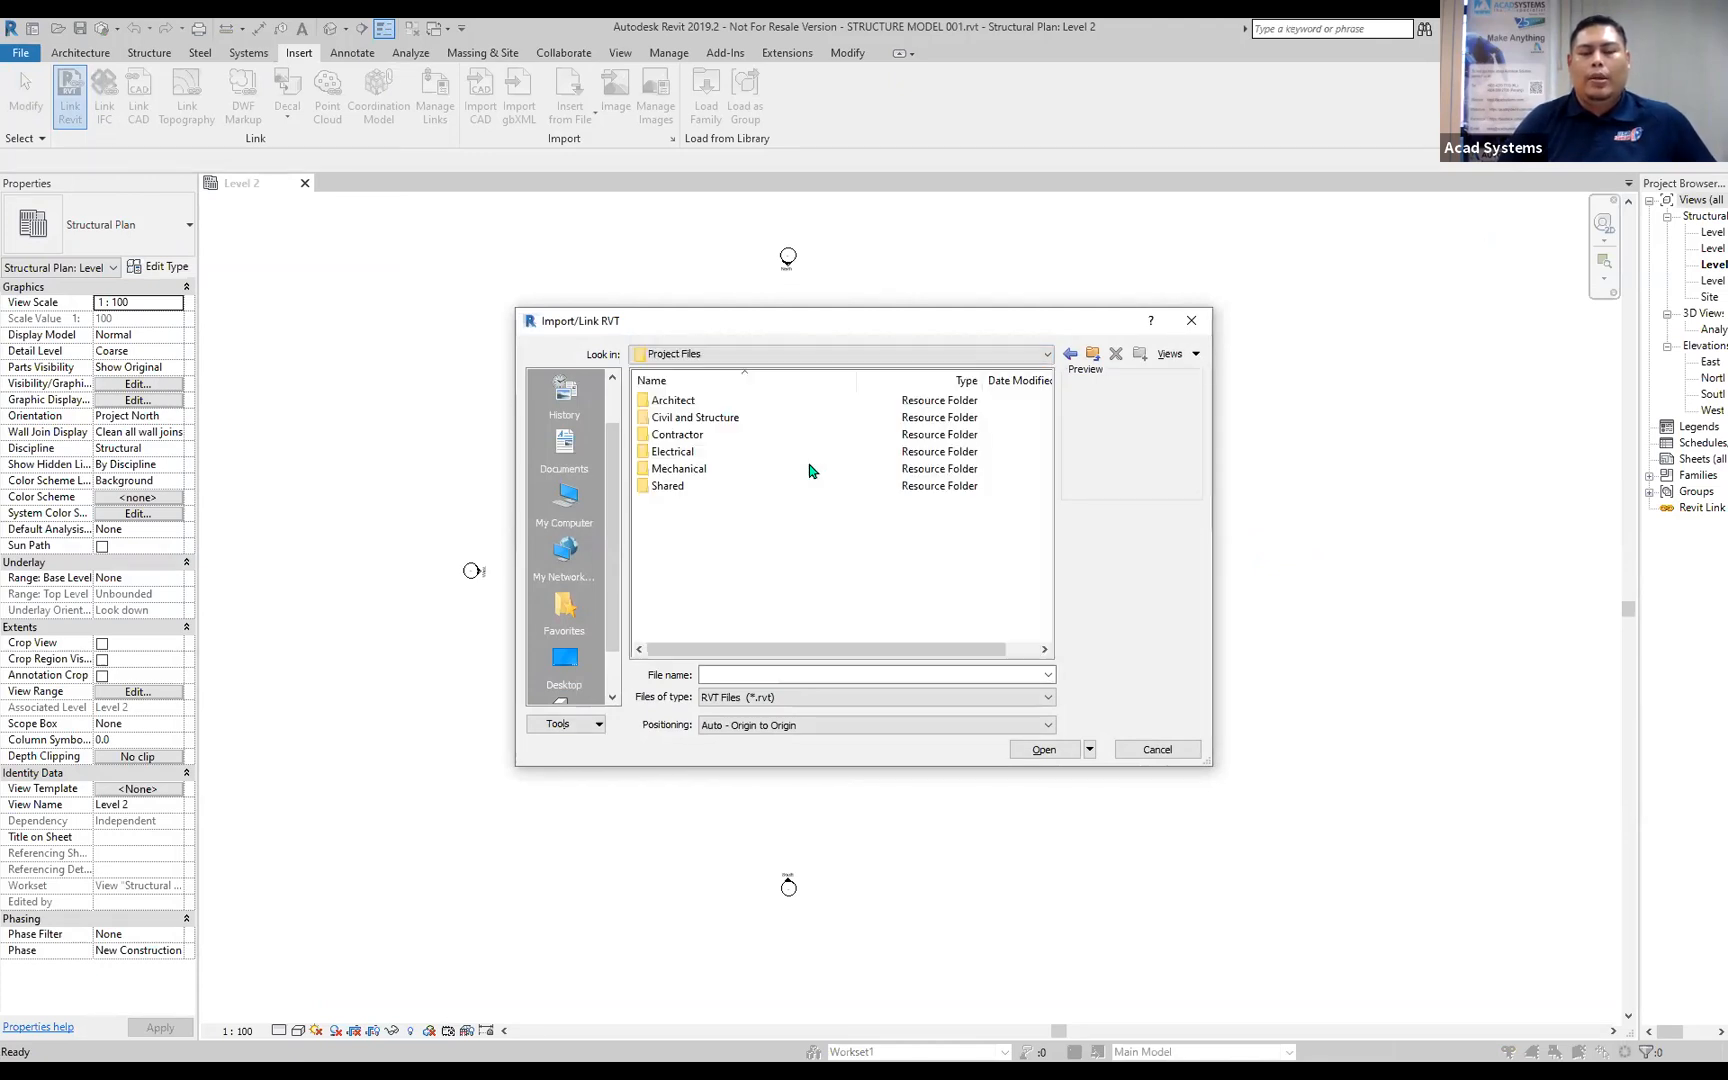
pyautogui.doubleClick(682, 401)
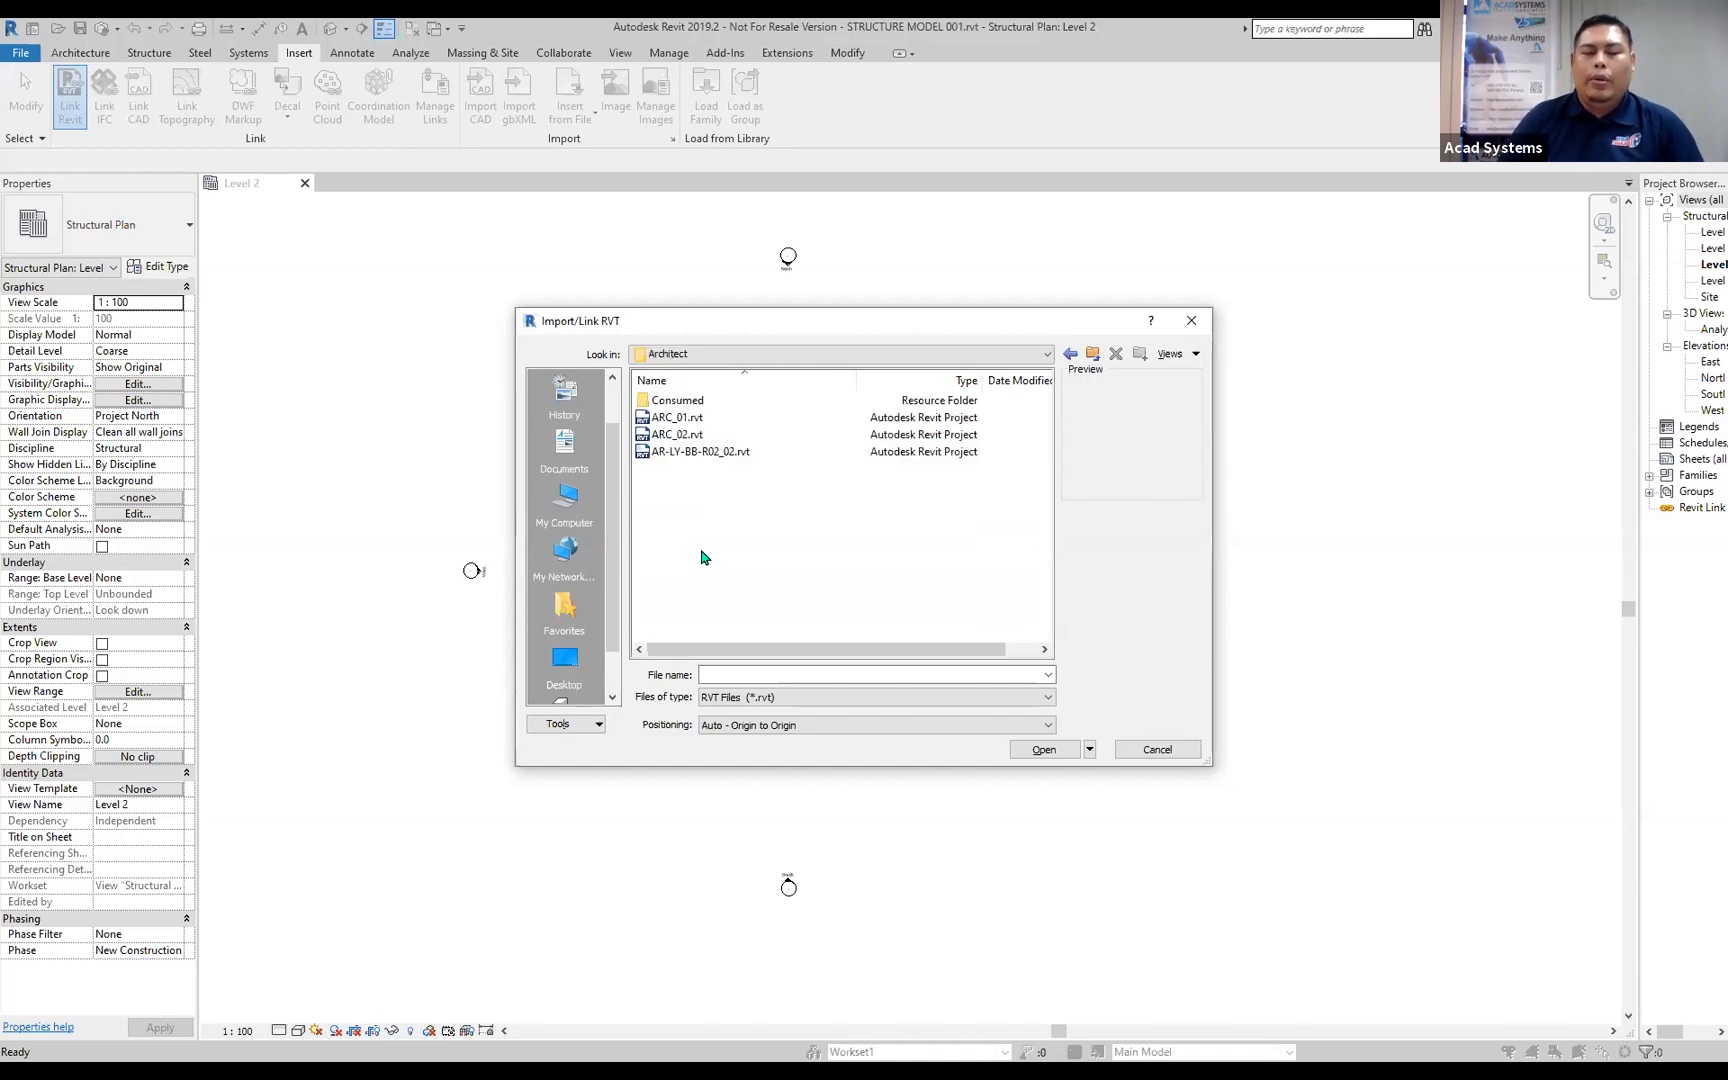
pyautogui.click(686, 436)
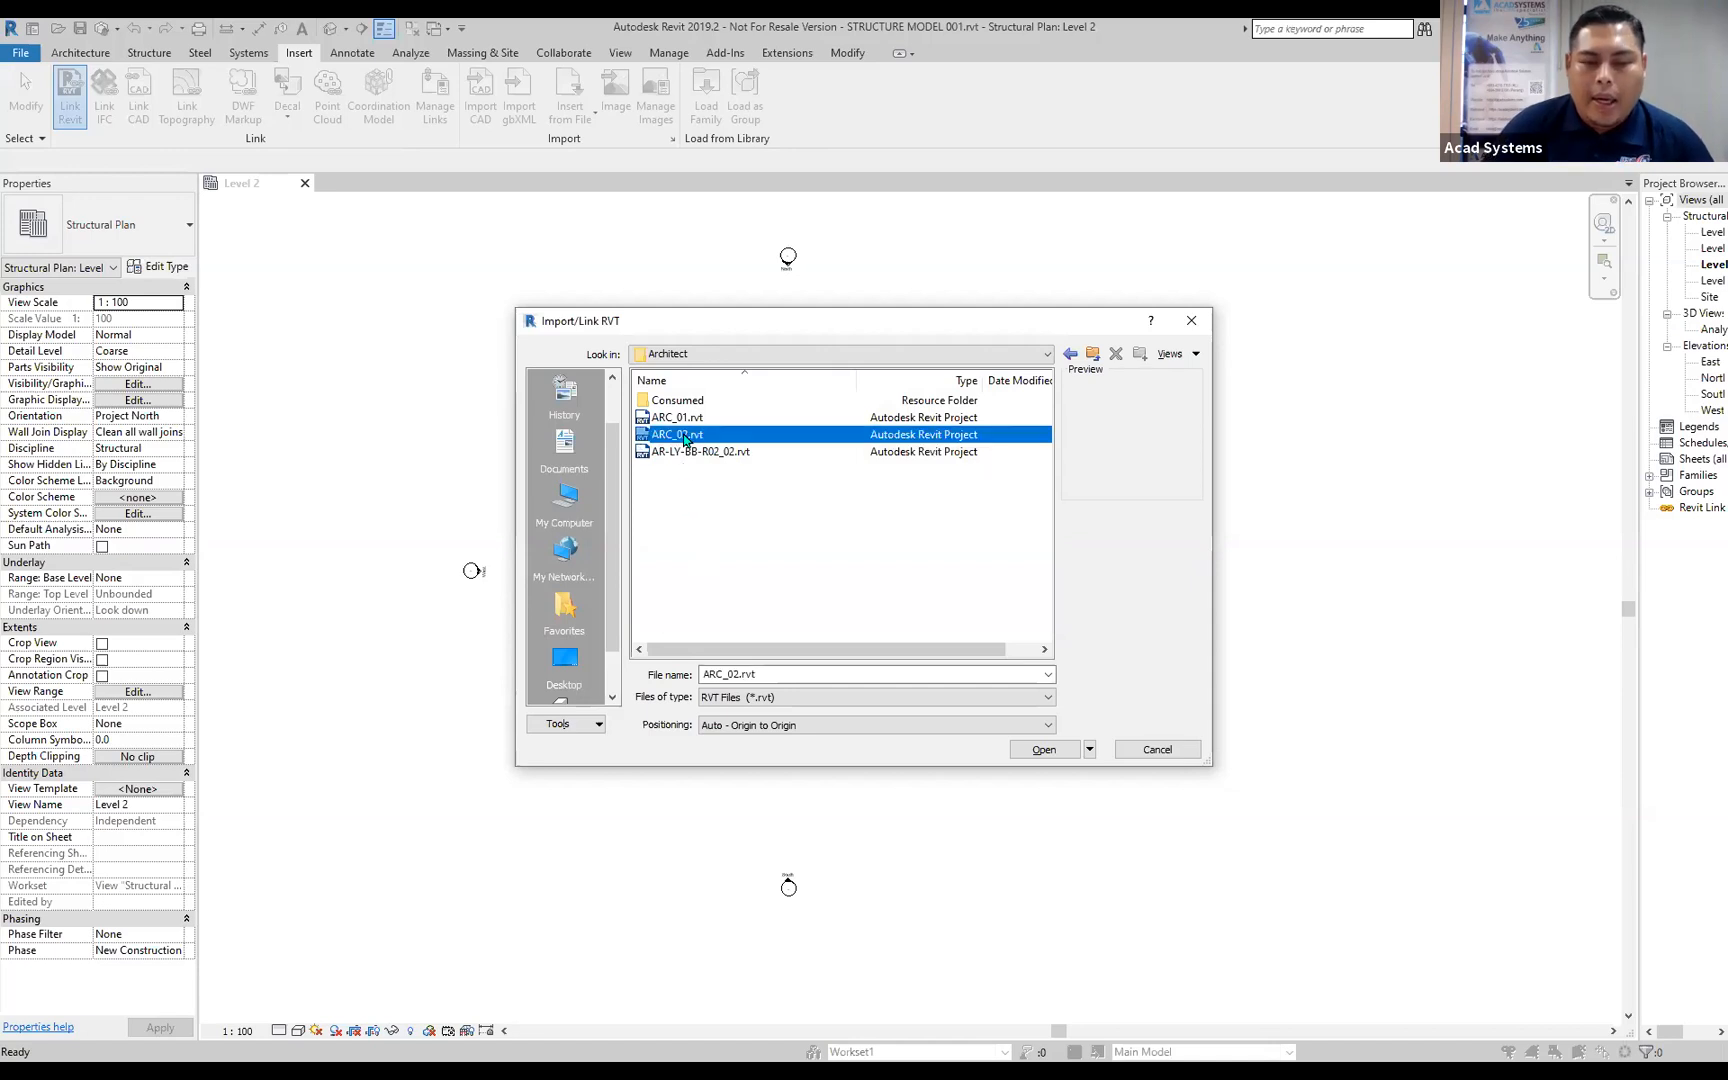
pyautogui.click(1045, 750)
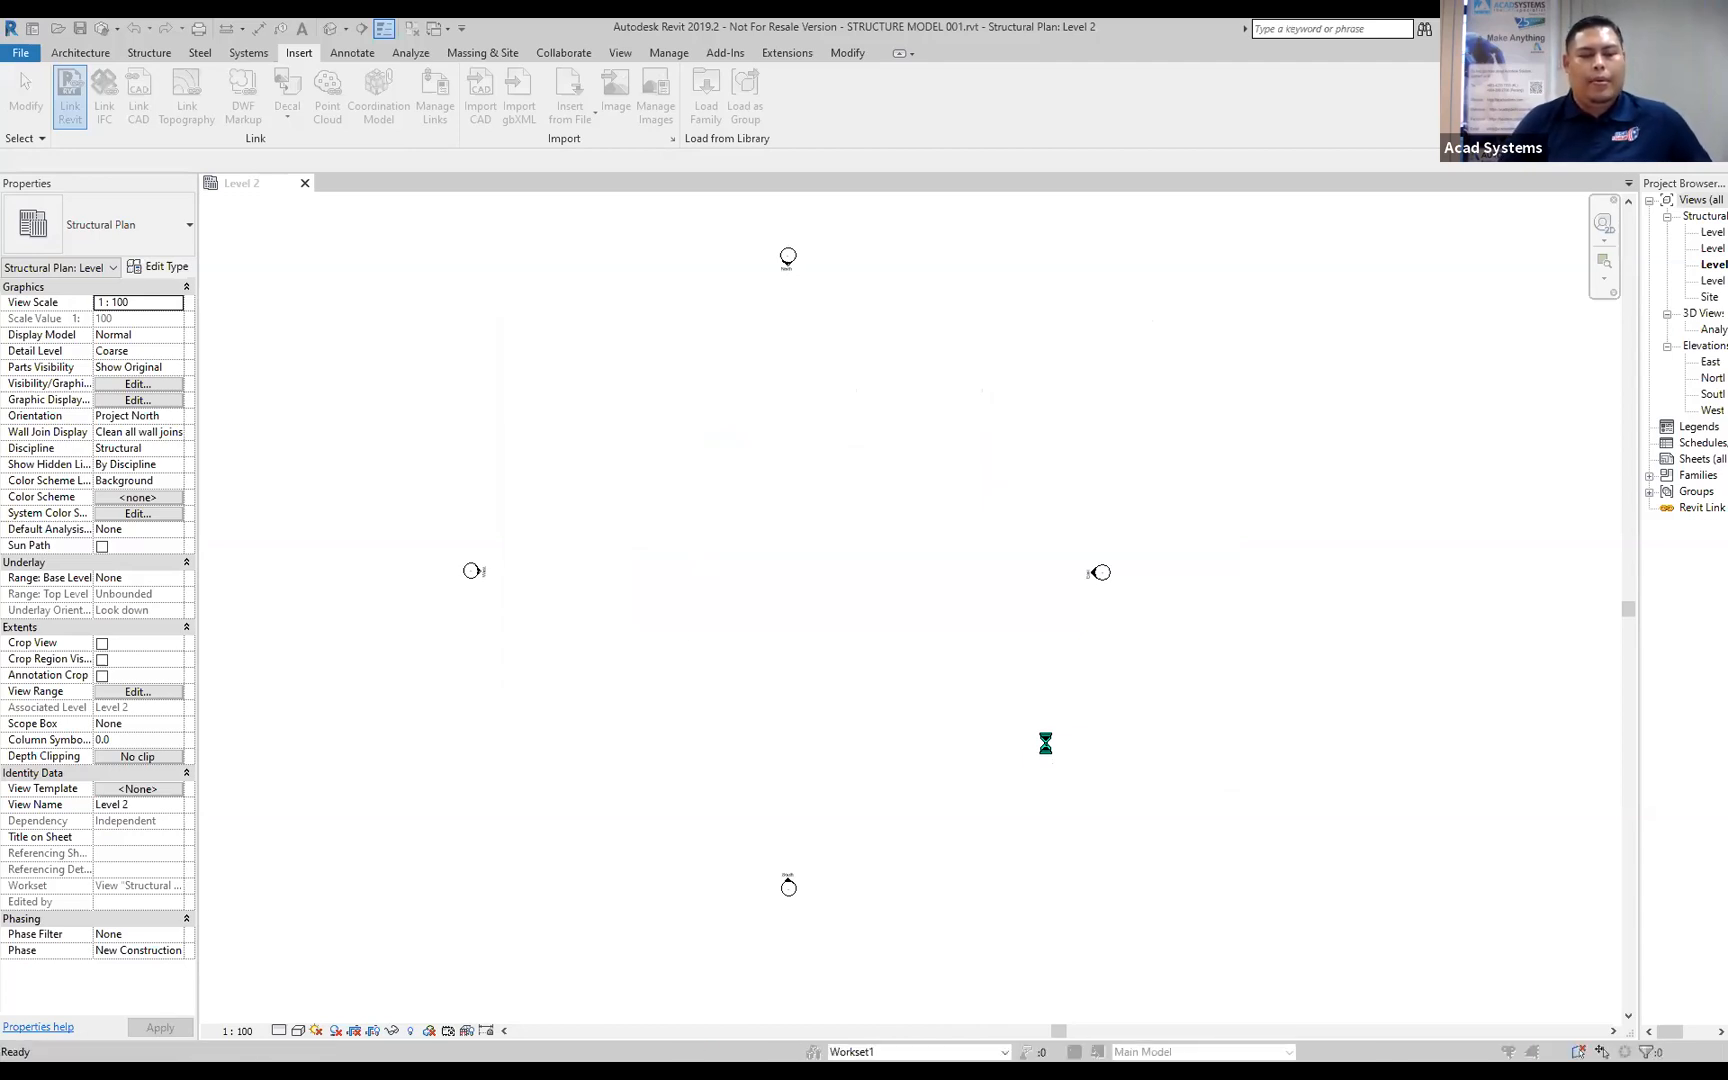
pyautogui.click(968, 619)
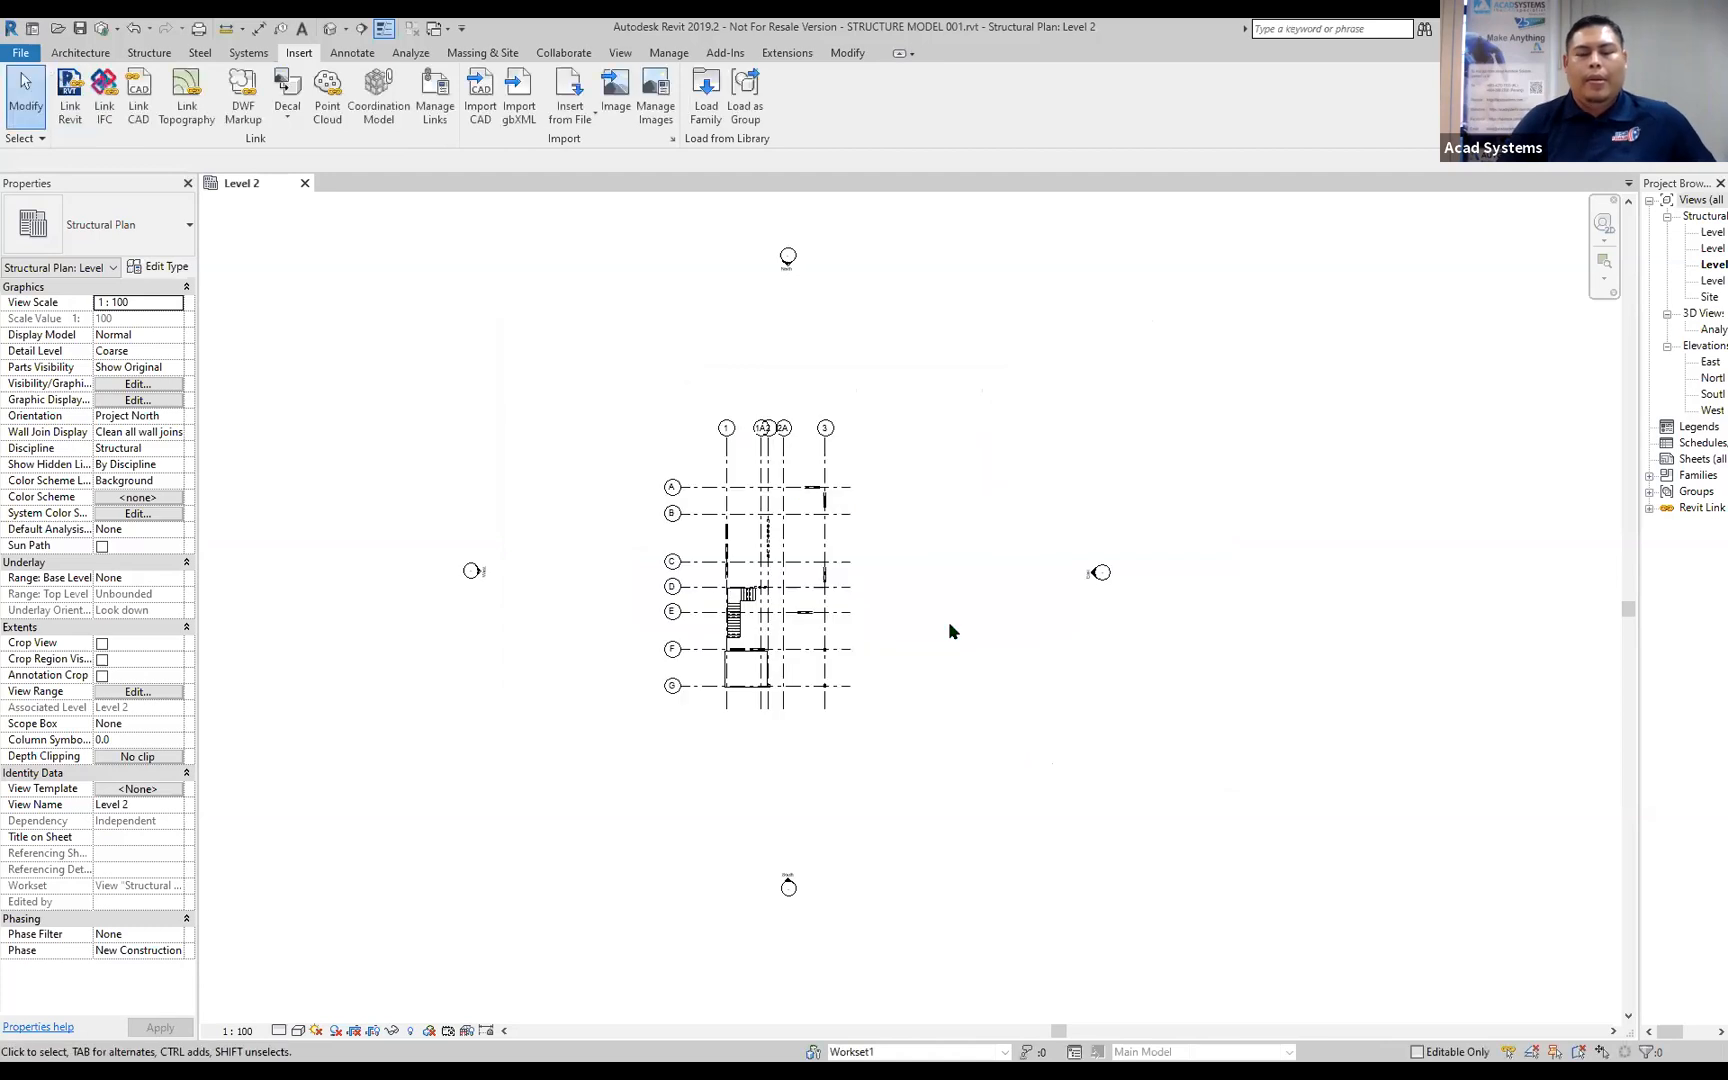
# Inspect the linked ARC_02.rvt model and its gridlines in the Level 2 structural plan.
pyautogui.click(820, 476)
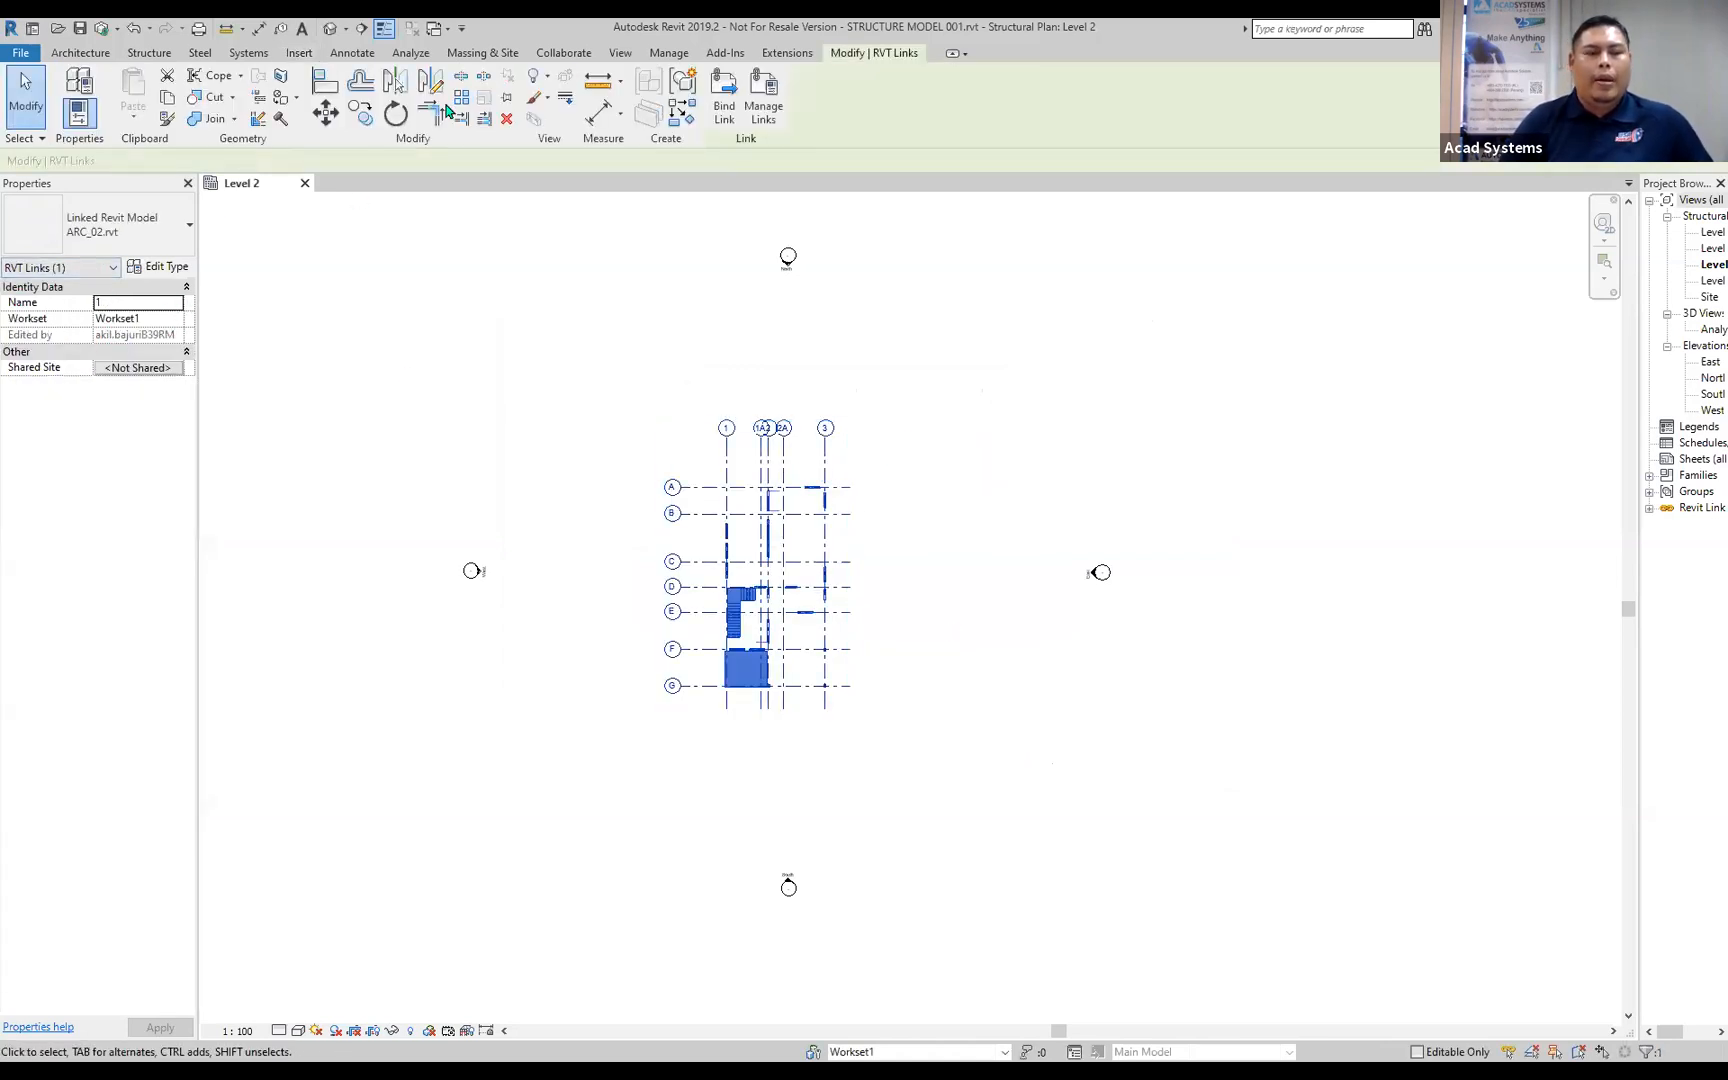
pyautogui.scroll(2, 852, 629)
pyautogui.scroll(2, 845, 540)
pyautogui.press('Escape')
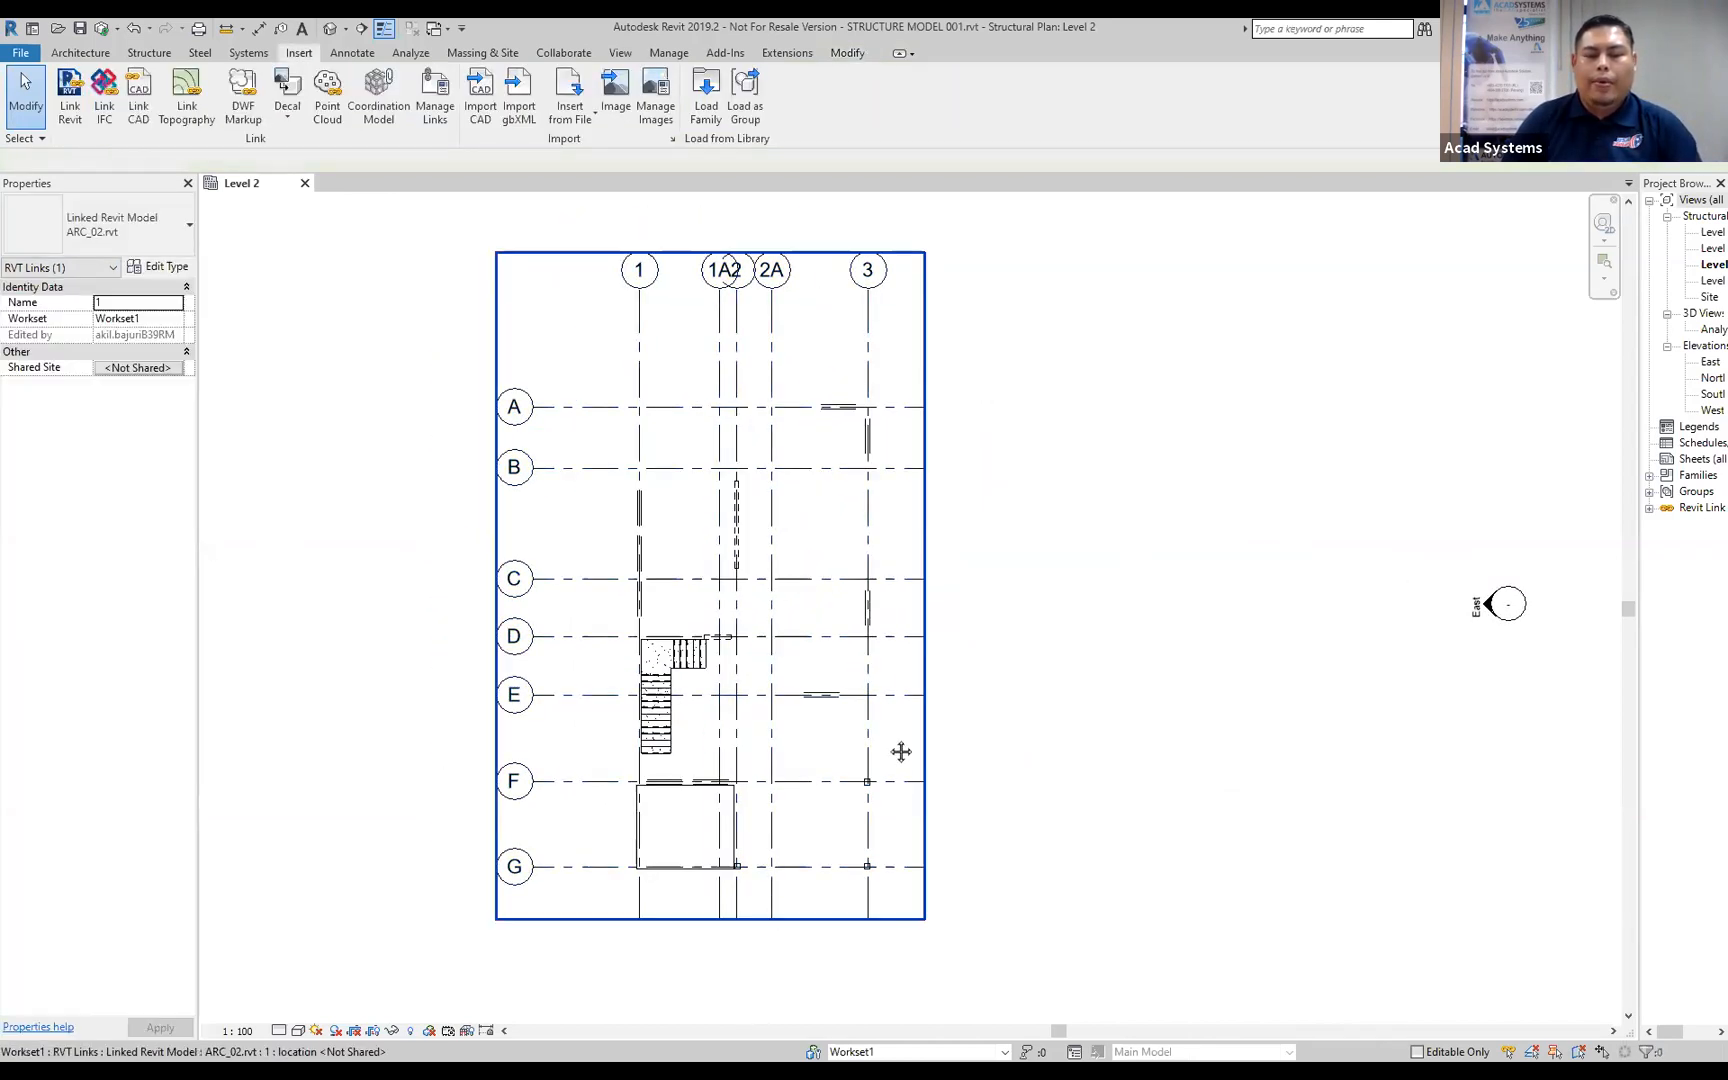
pyautogui.moveTo(901, 751); pyautogui.dragTo(1022, 691, button='middle')
pyautogui.moveTo(921, 485); pyautogui.dragTo(801, 557, button='middle')
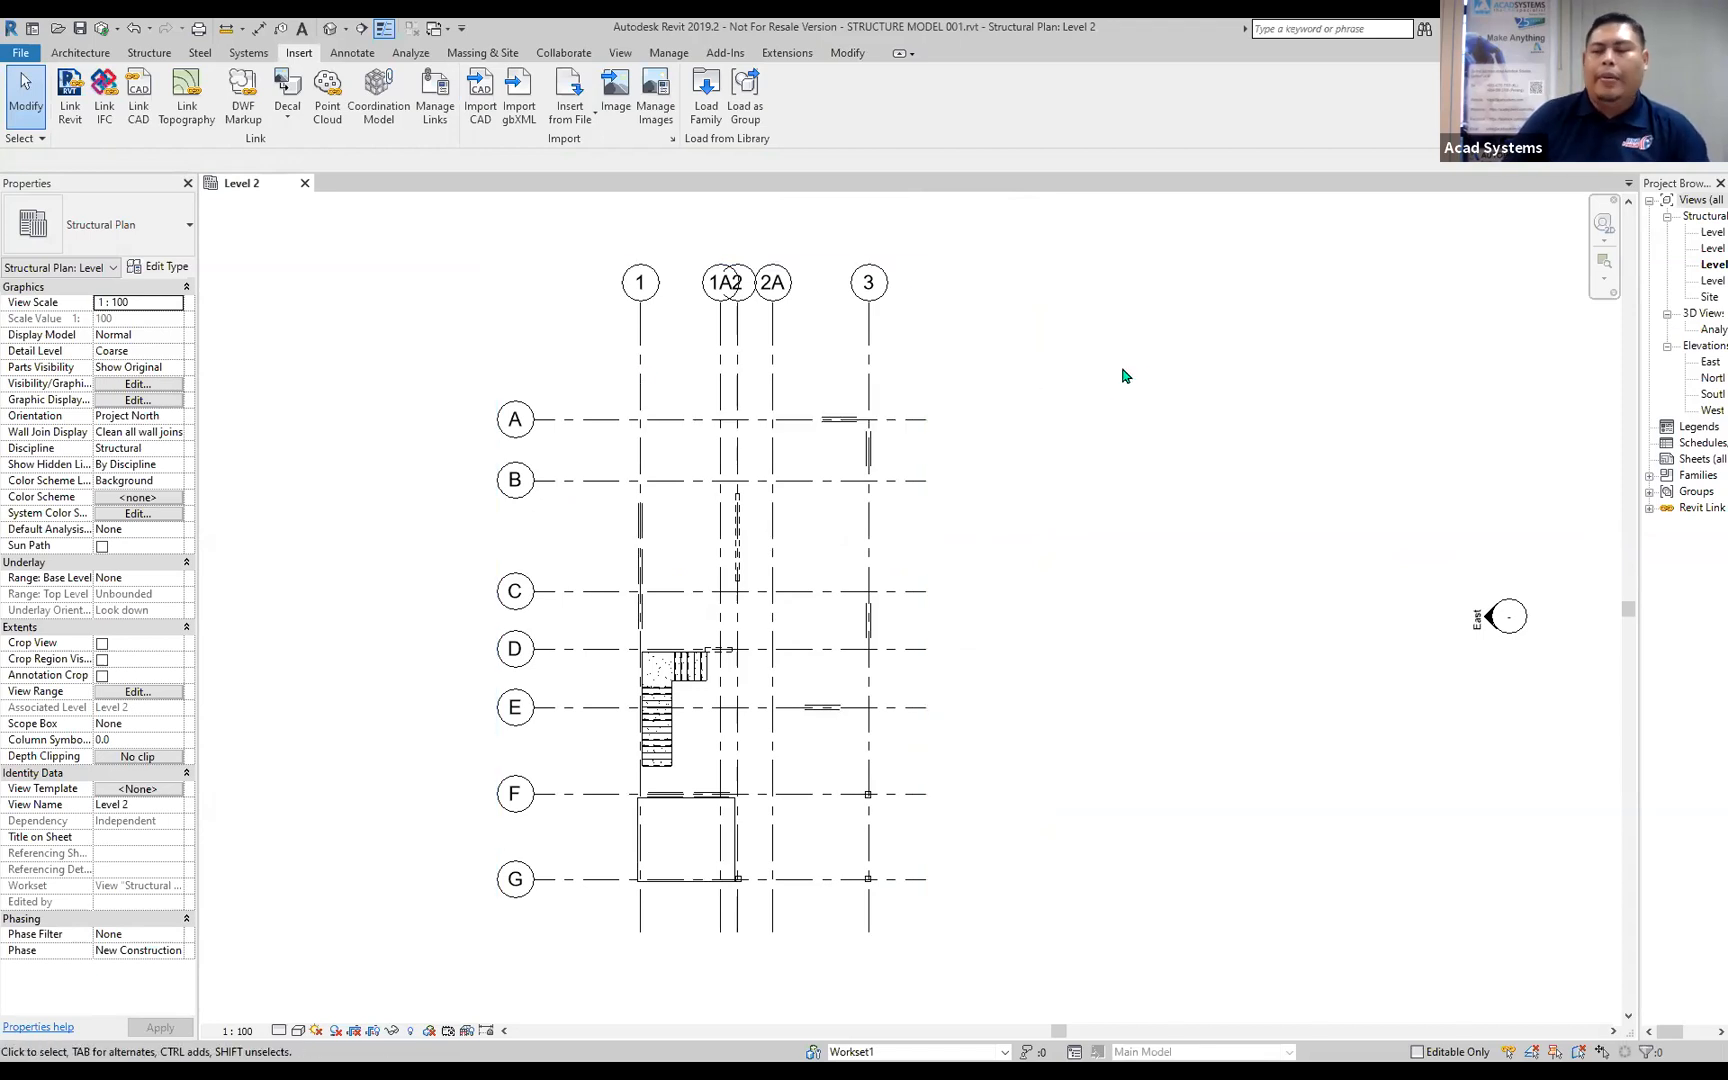
# Widen the Project Browser and compare the structural levels with the linked architectural levels in the South elevation.
pyautogui.moveTo(1637, 394); pyautogui.dragTo(1522, 398)
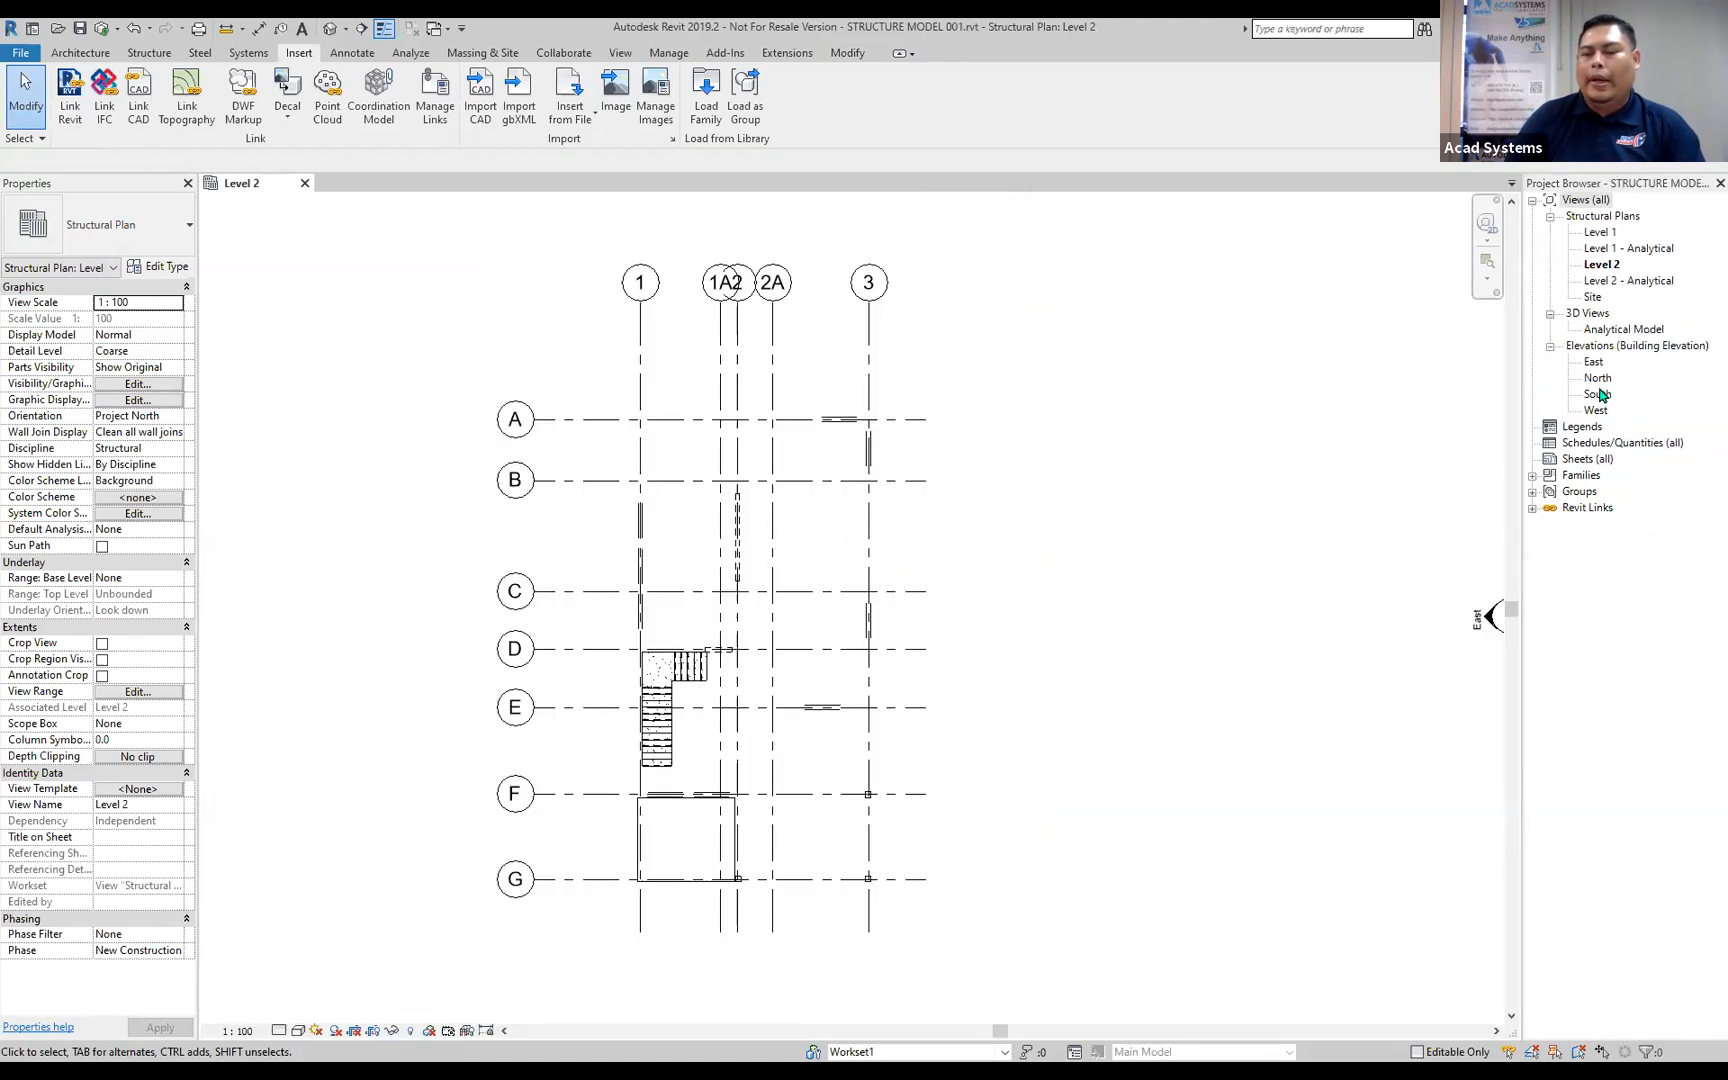
pyautogui.doubleClick(1598, 394)
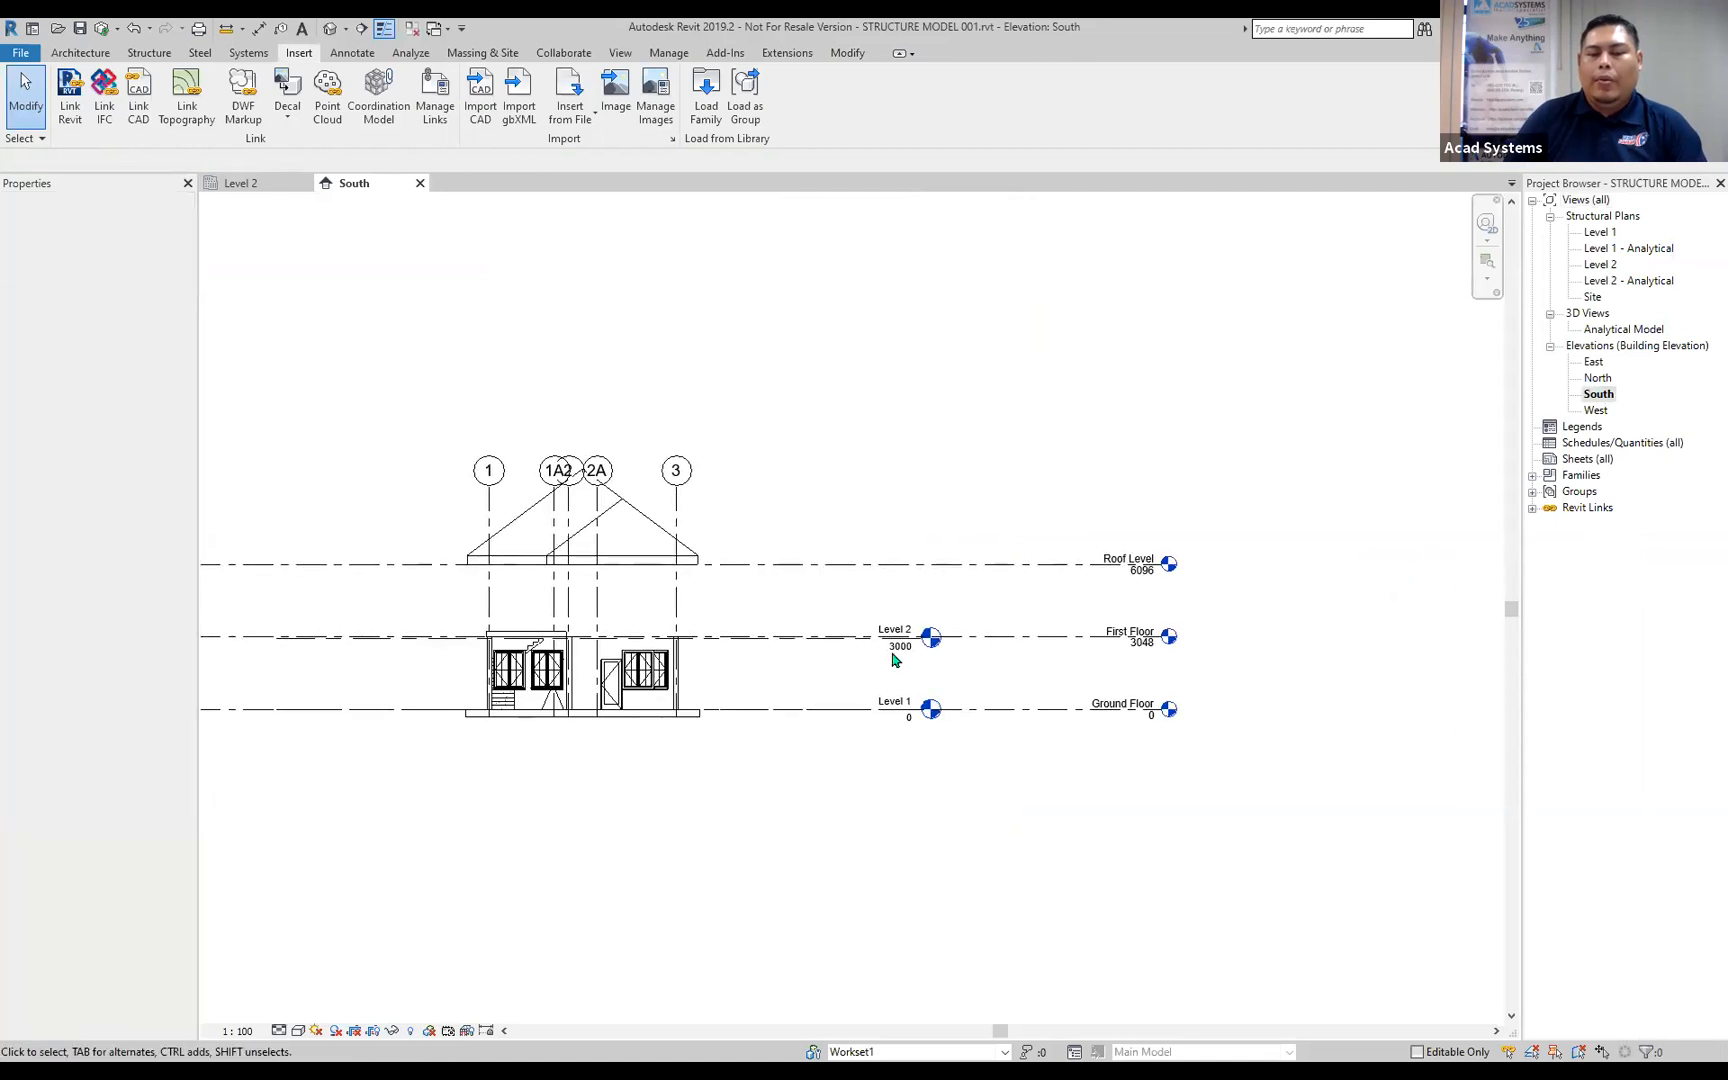
pyautogui.scroll(2, 895, 660)
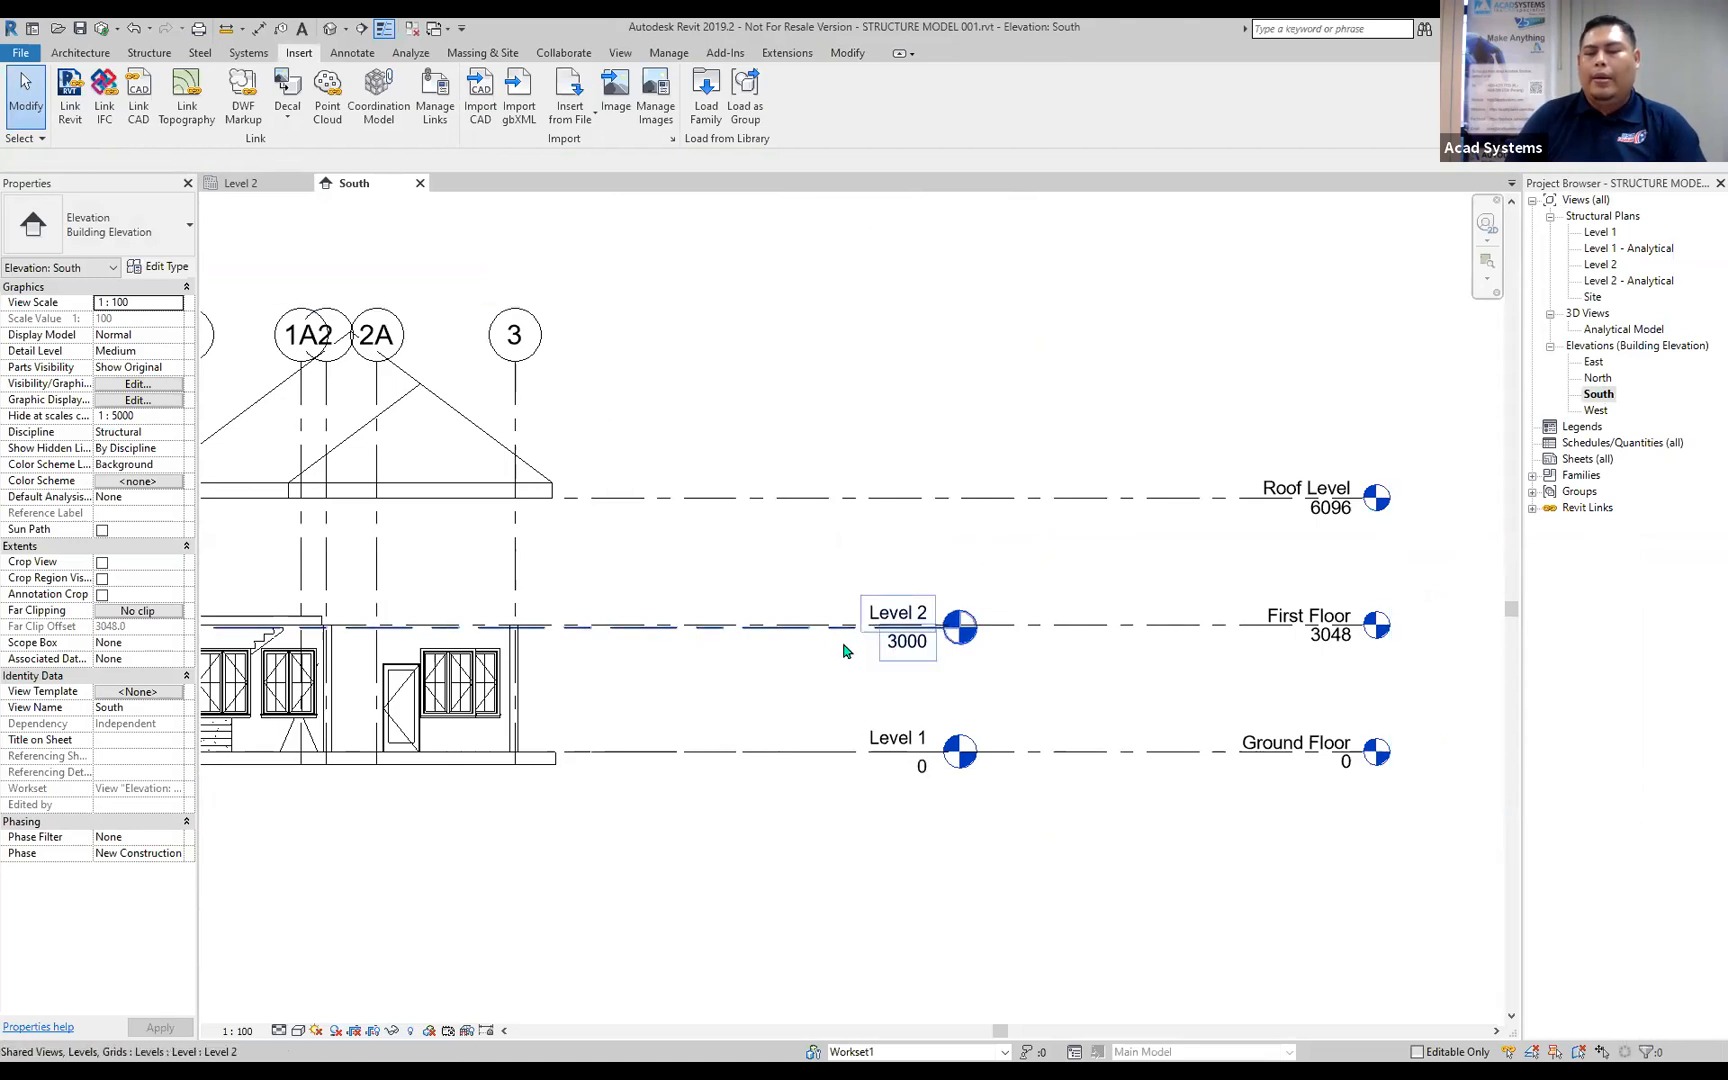
# In the Level 1 structural plan, choose Concrete-Rectangular-Column 300 x 450mm as the structural column type without placing any columns.
pyautogui.doubleClick(1599, 231)
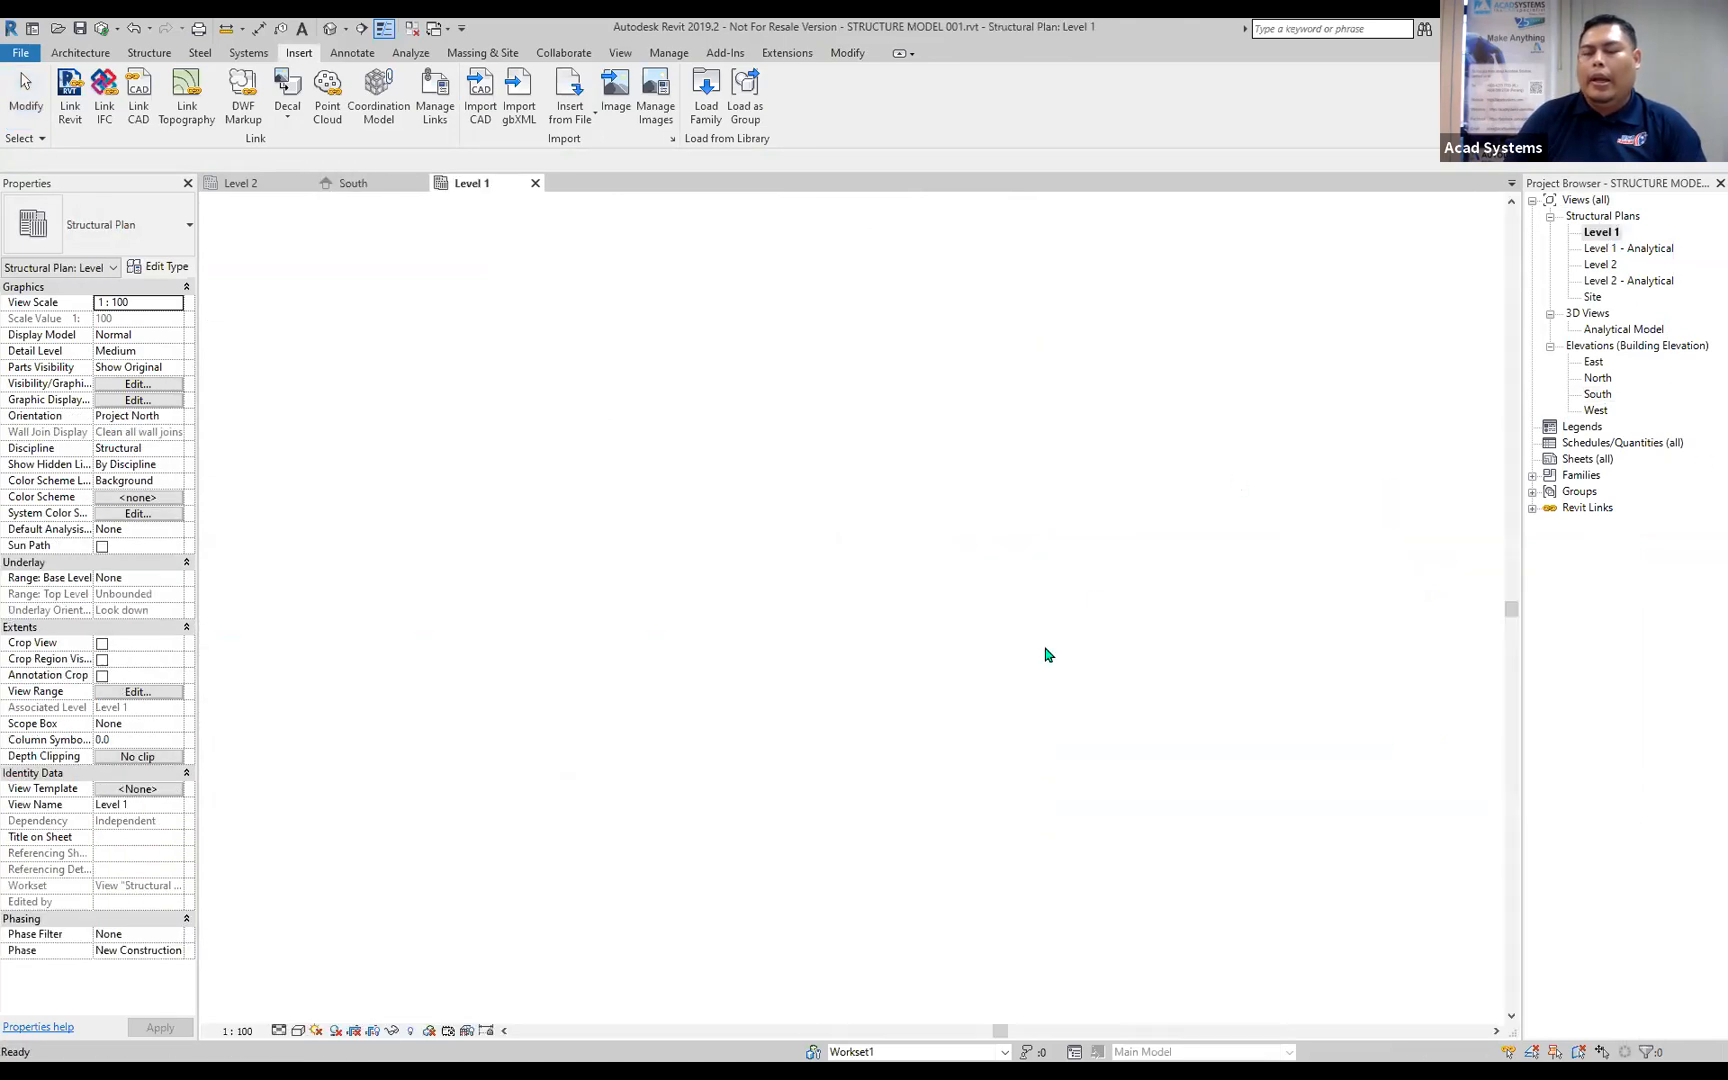
pyautogui.scroll(2, 698, 490)
pyautogui.moveTo(791, 501); pyautogui.dragTo(601, 601, button='middle')
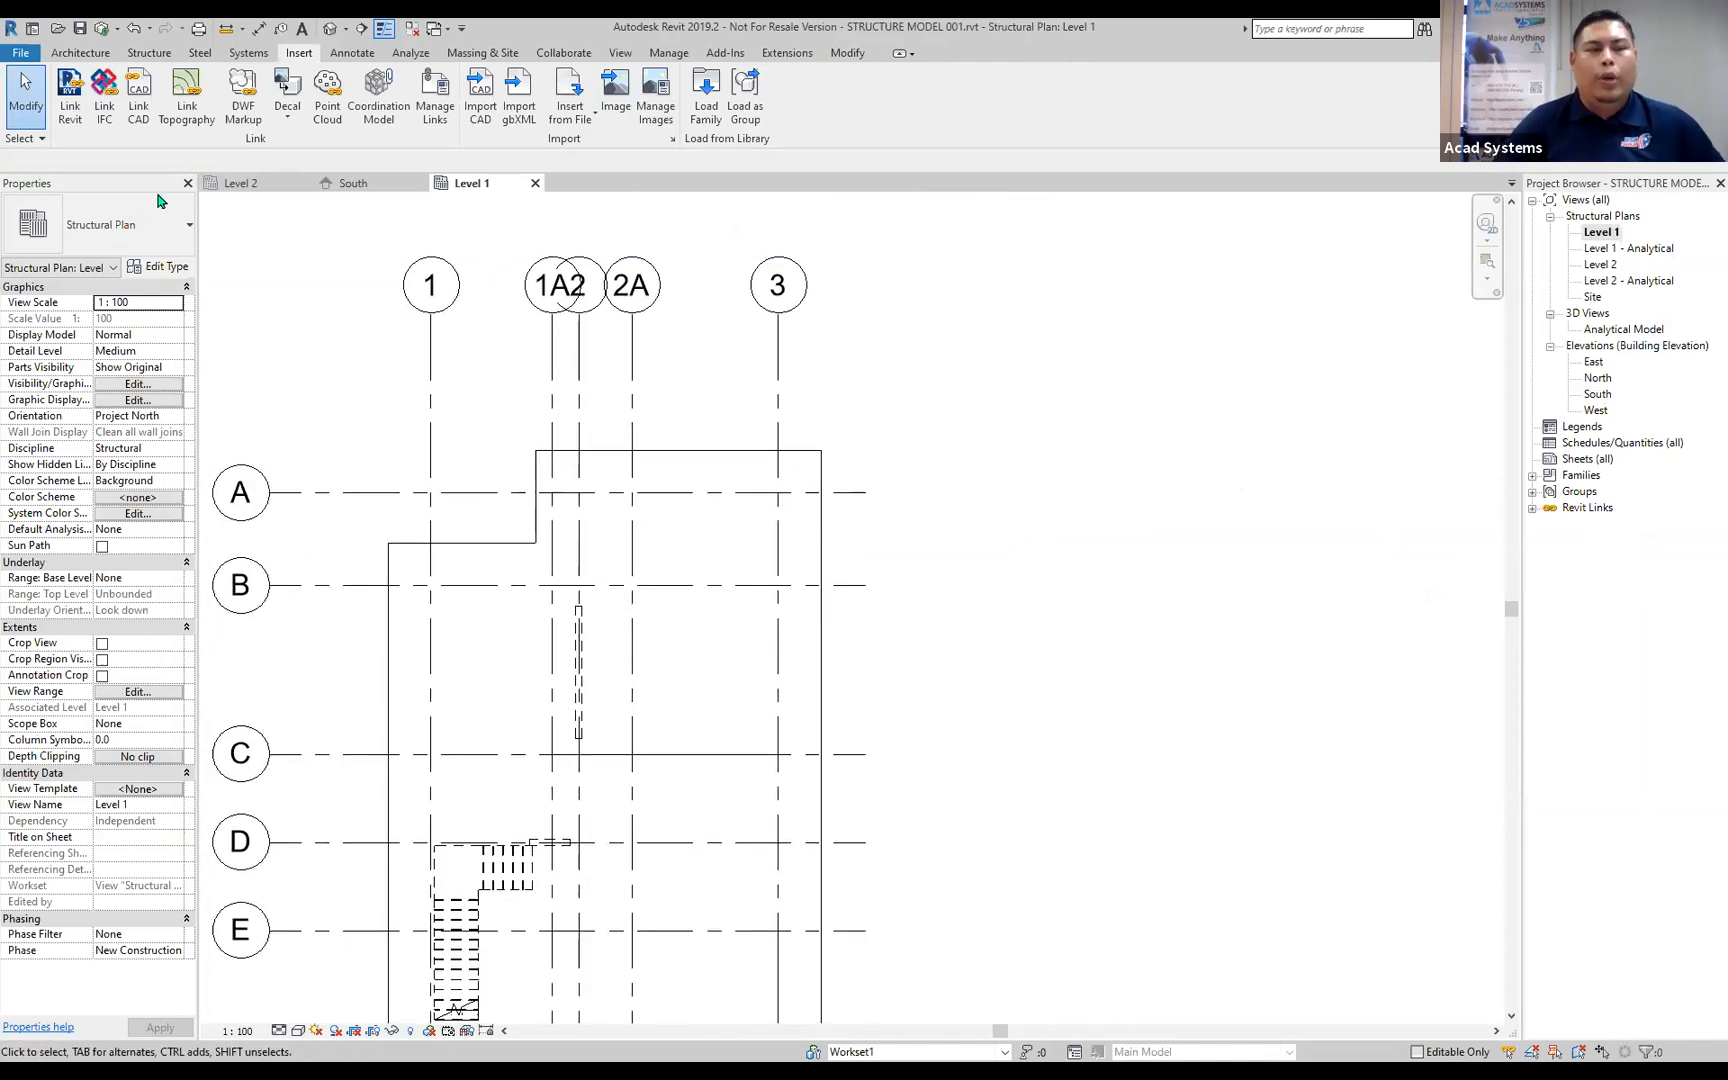
pyautogui.click(149, 55)
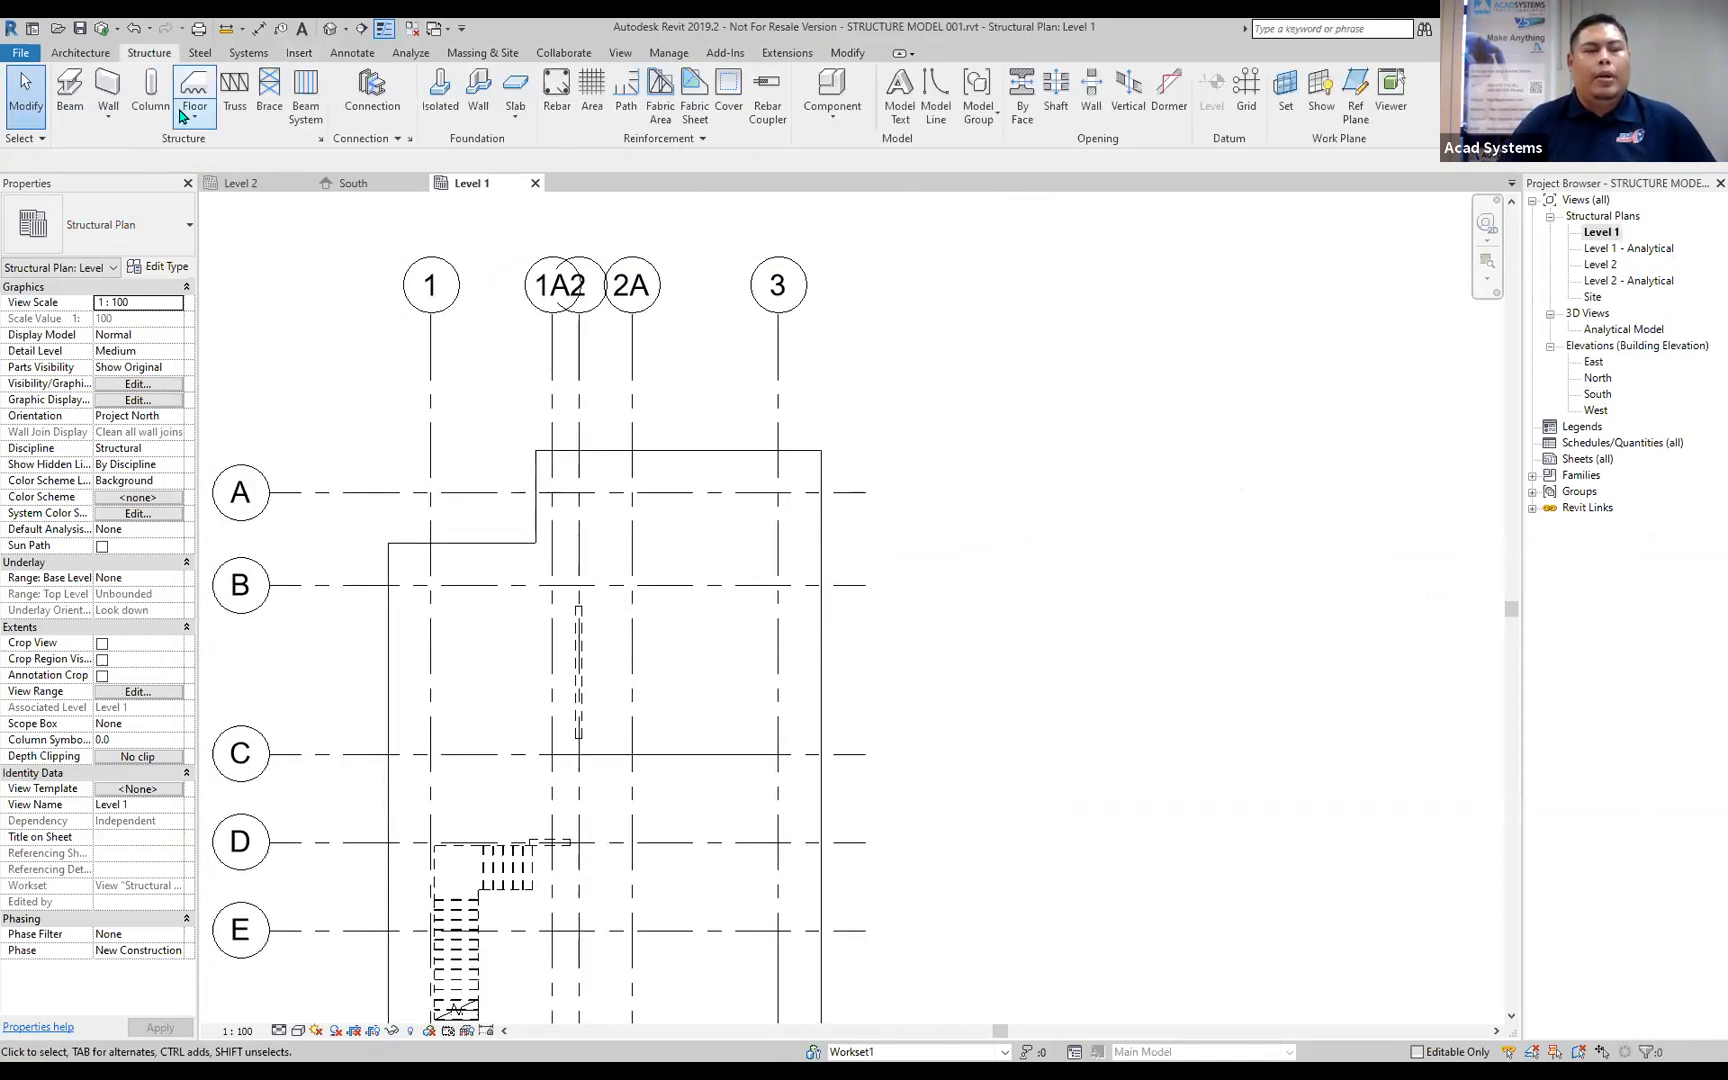
pyautogui.click(140, 106)
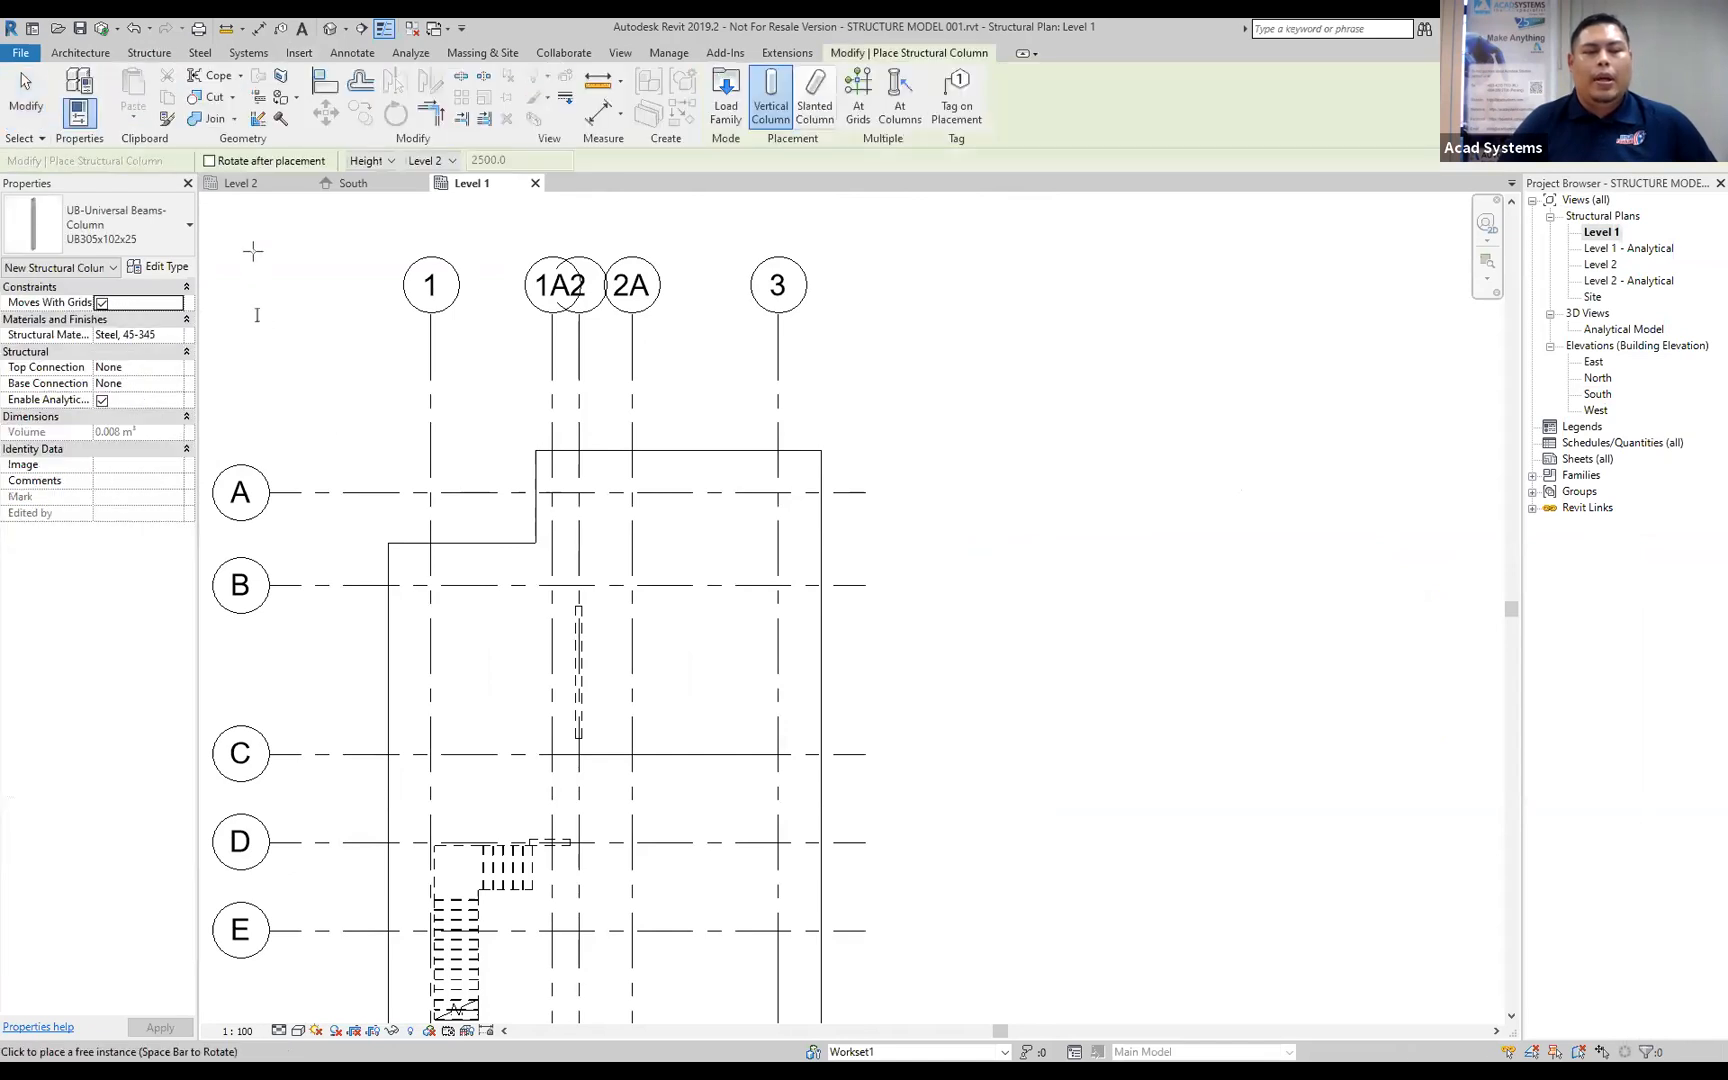
pyautogui.click(140, 224)
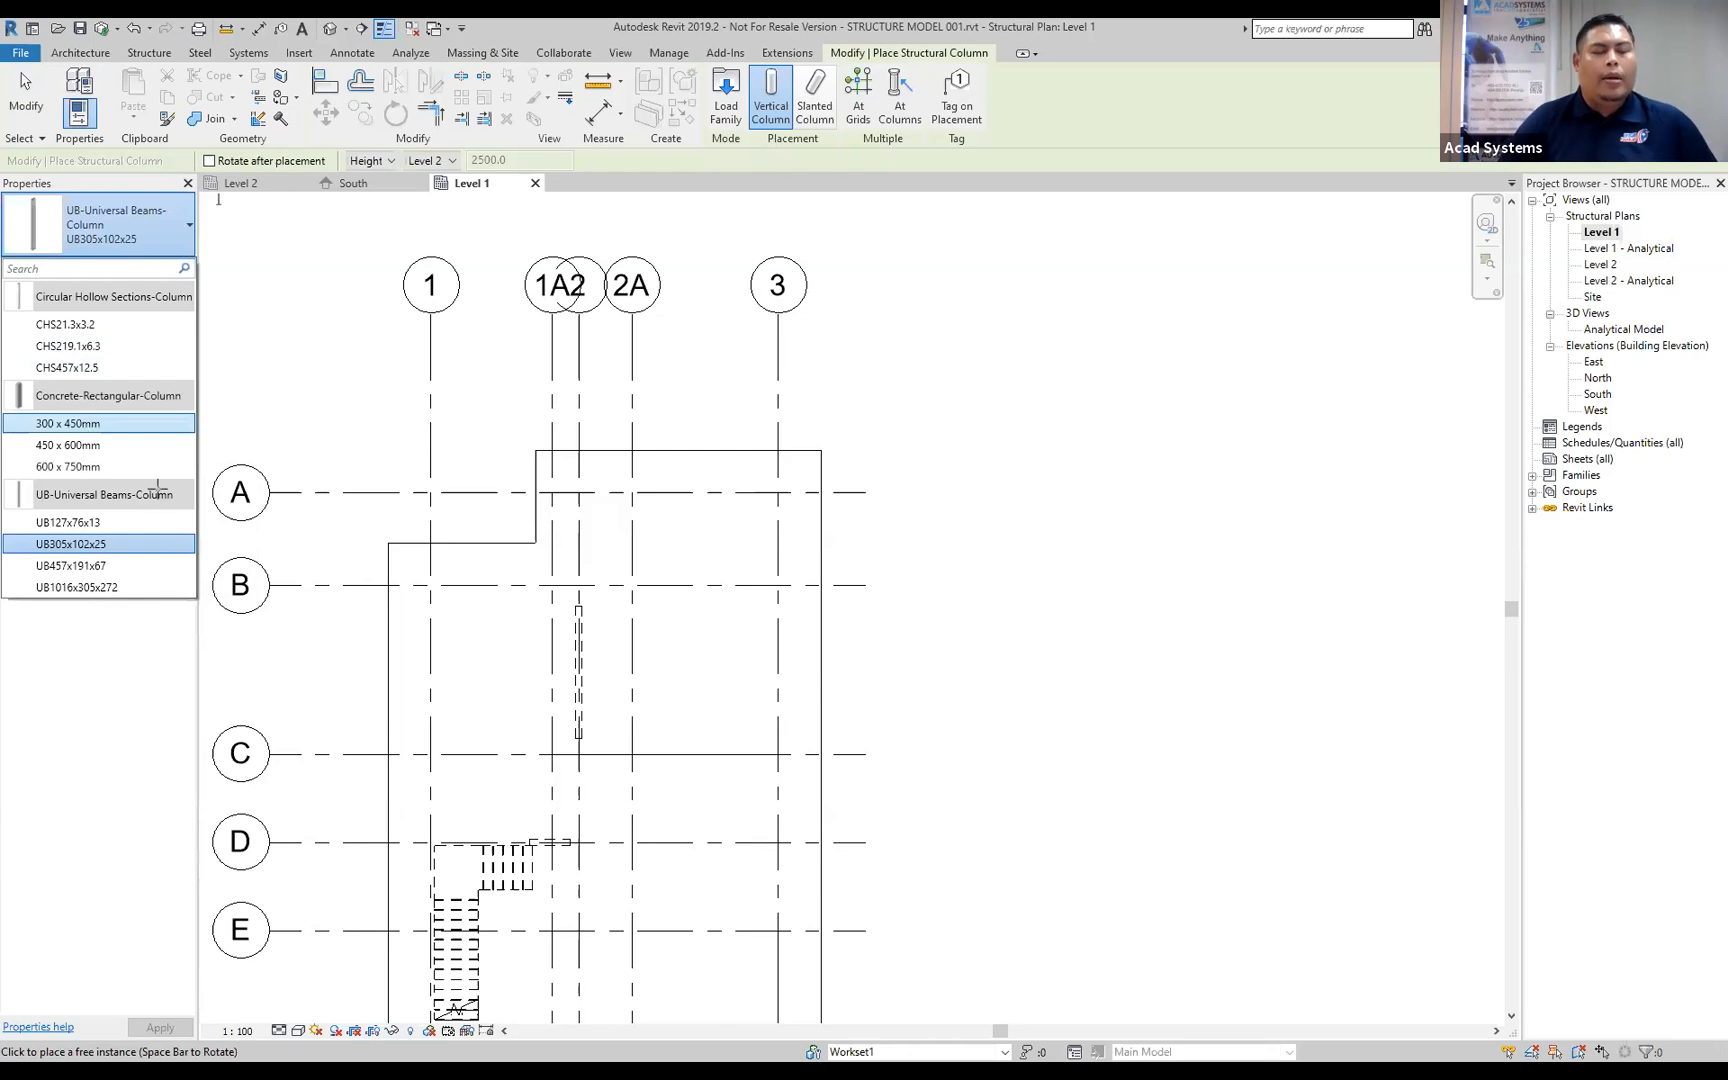
pyautogui.click(104, 424)
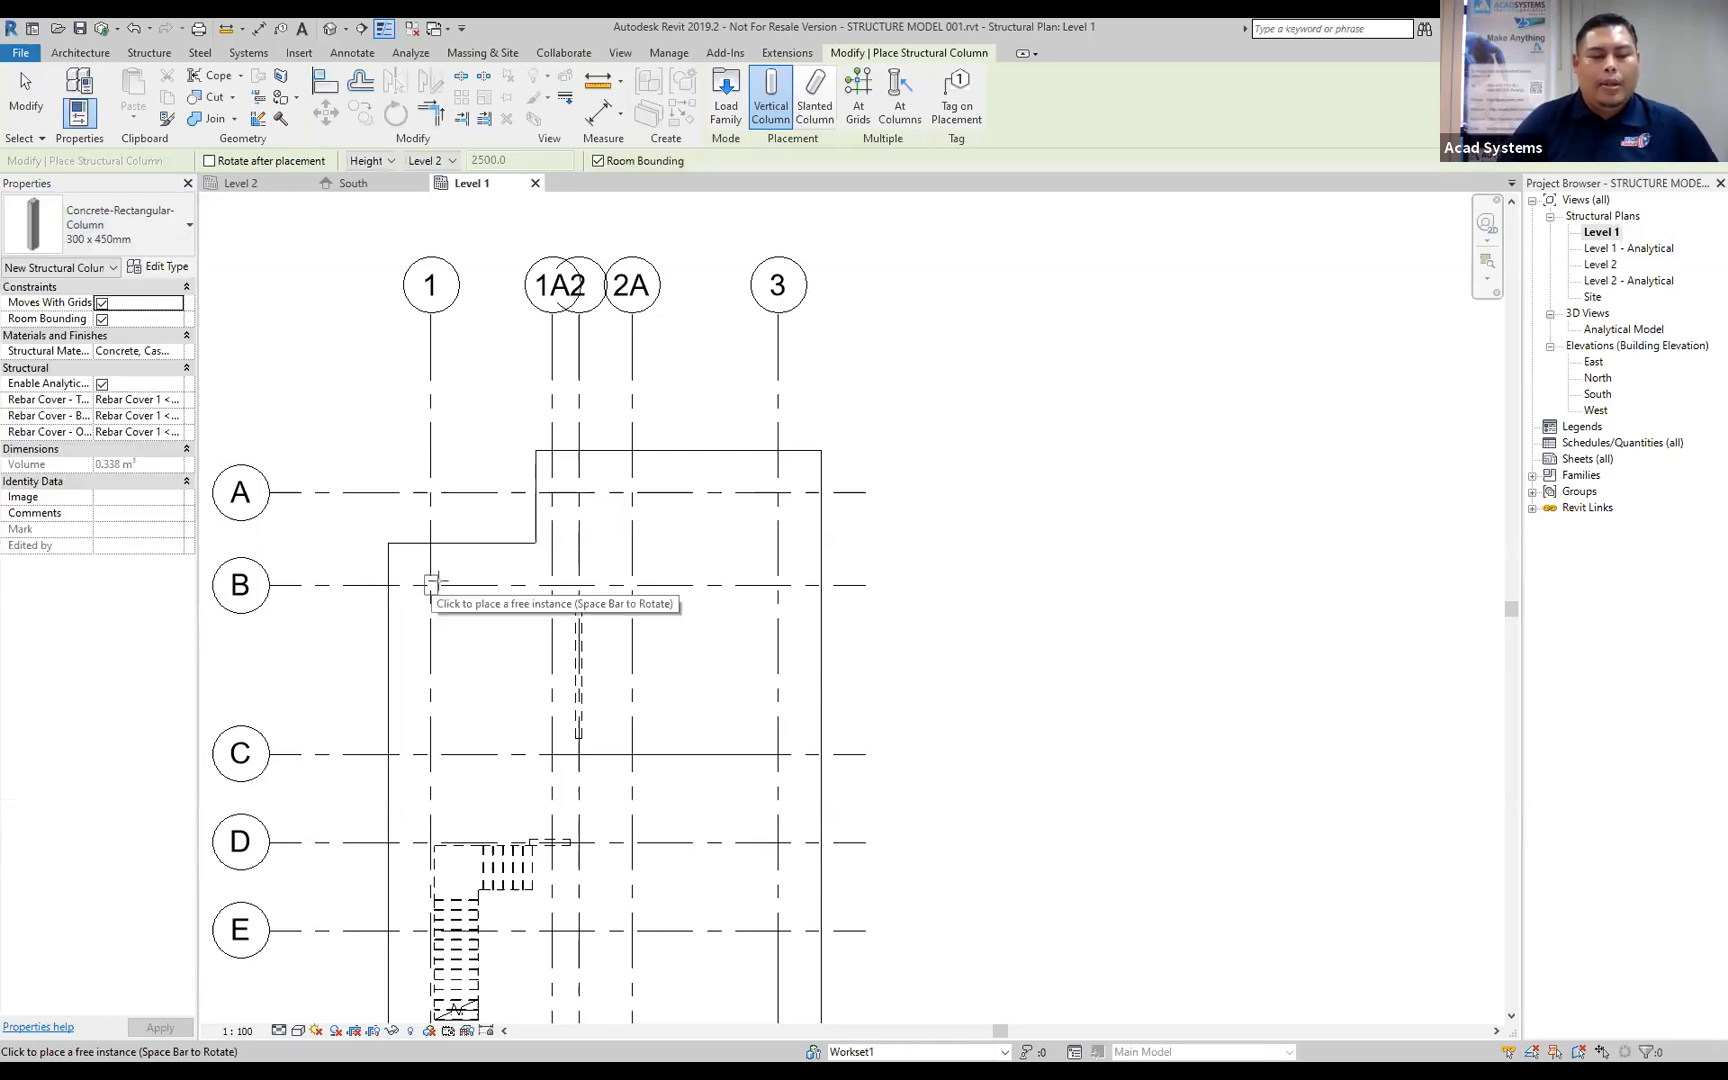
pyautogui.press('Escape')
pyautogui.press('Escape')
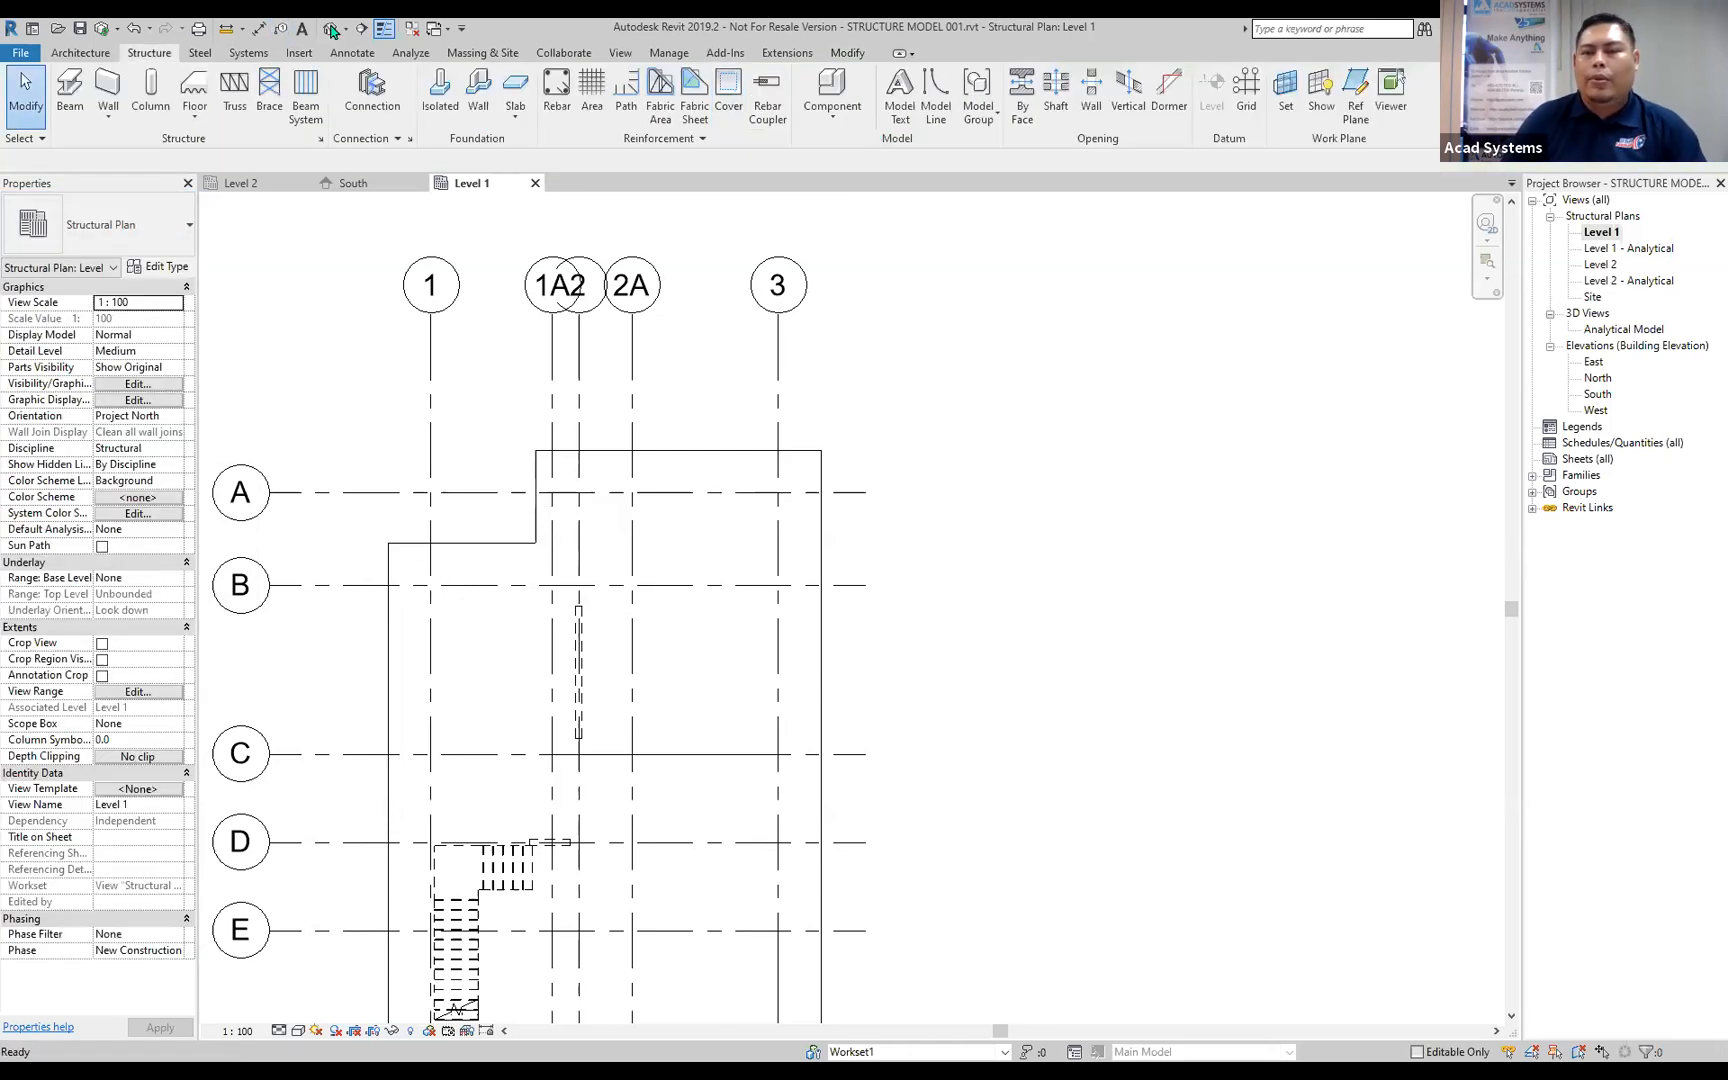
# Create structural grids by picking the linked model's vertical gridlines 1, 1A, 2, 2A and 3.
pyautogui.click(1246, 92)
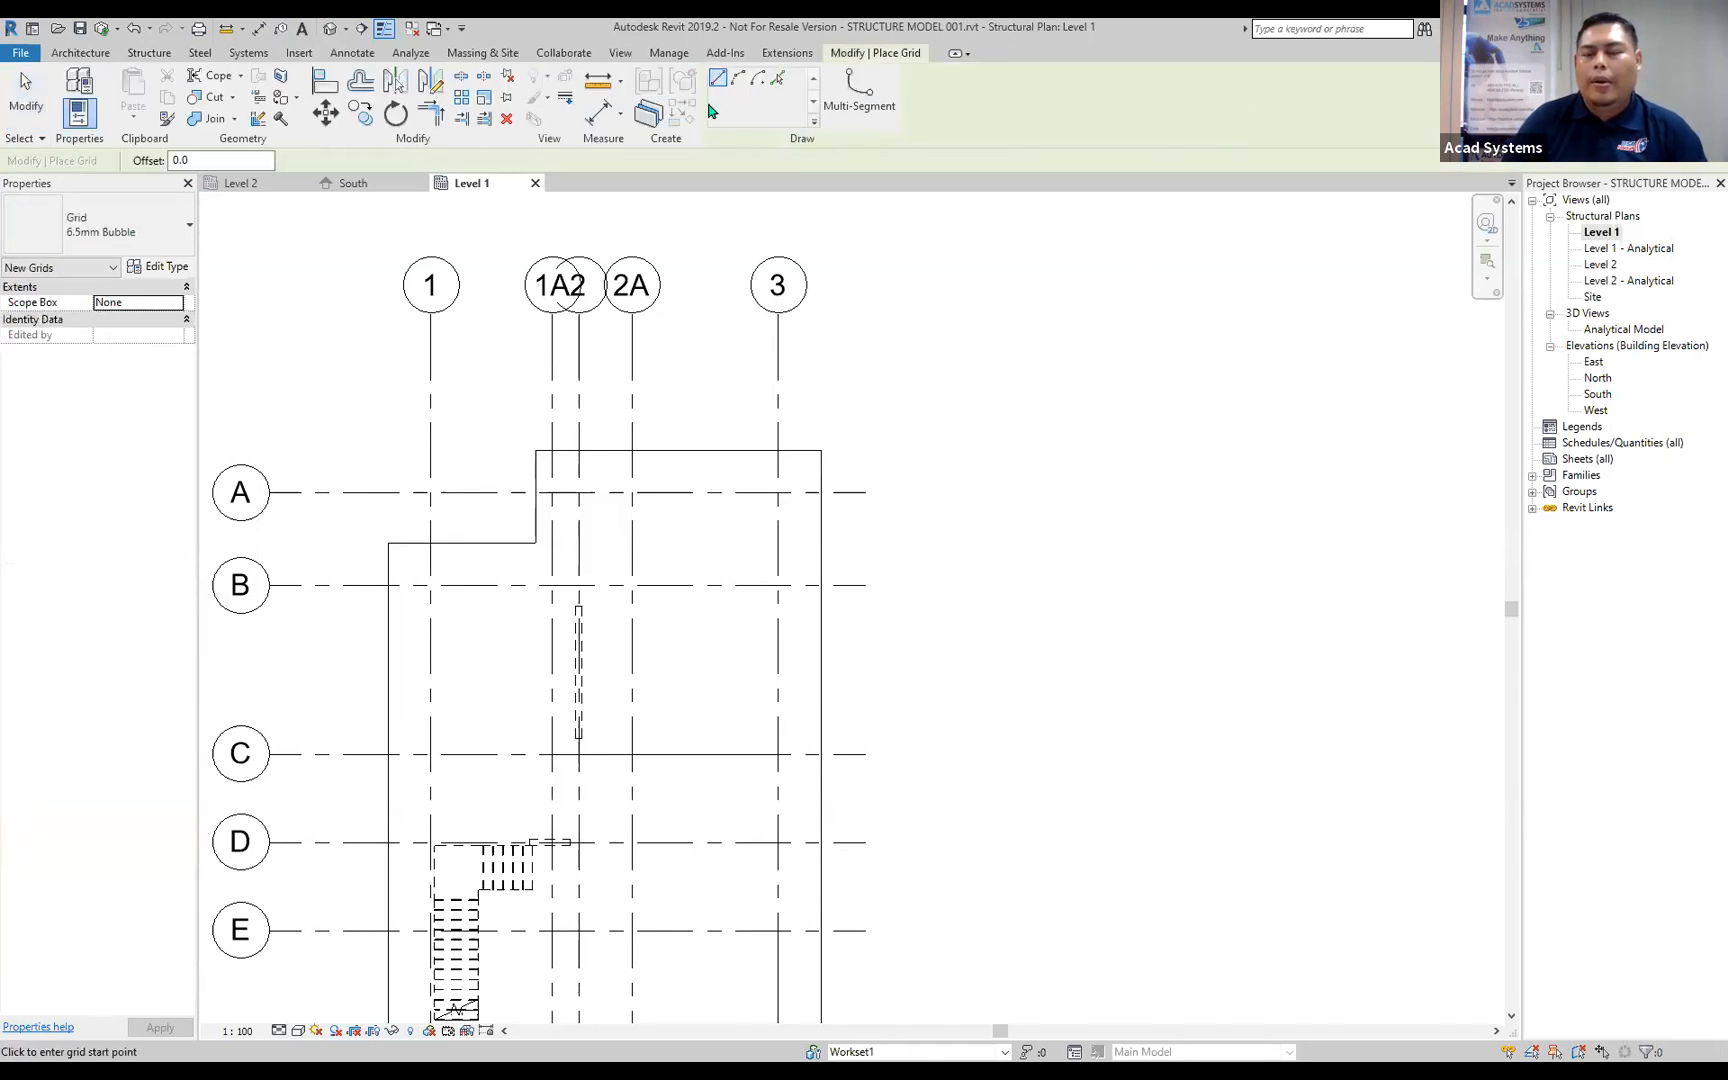
pyautogui.click(773, 82)
pyautogui.click(552, 385)
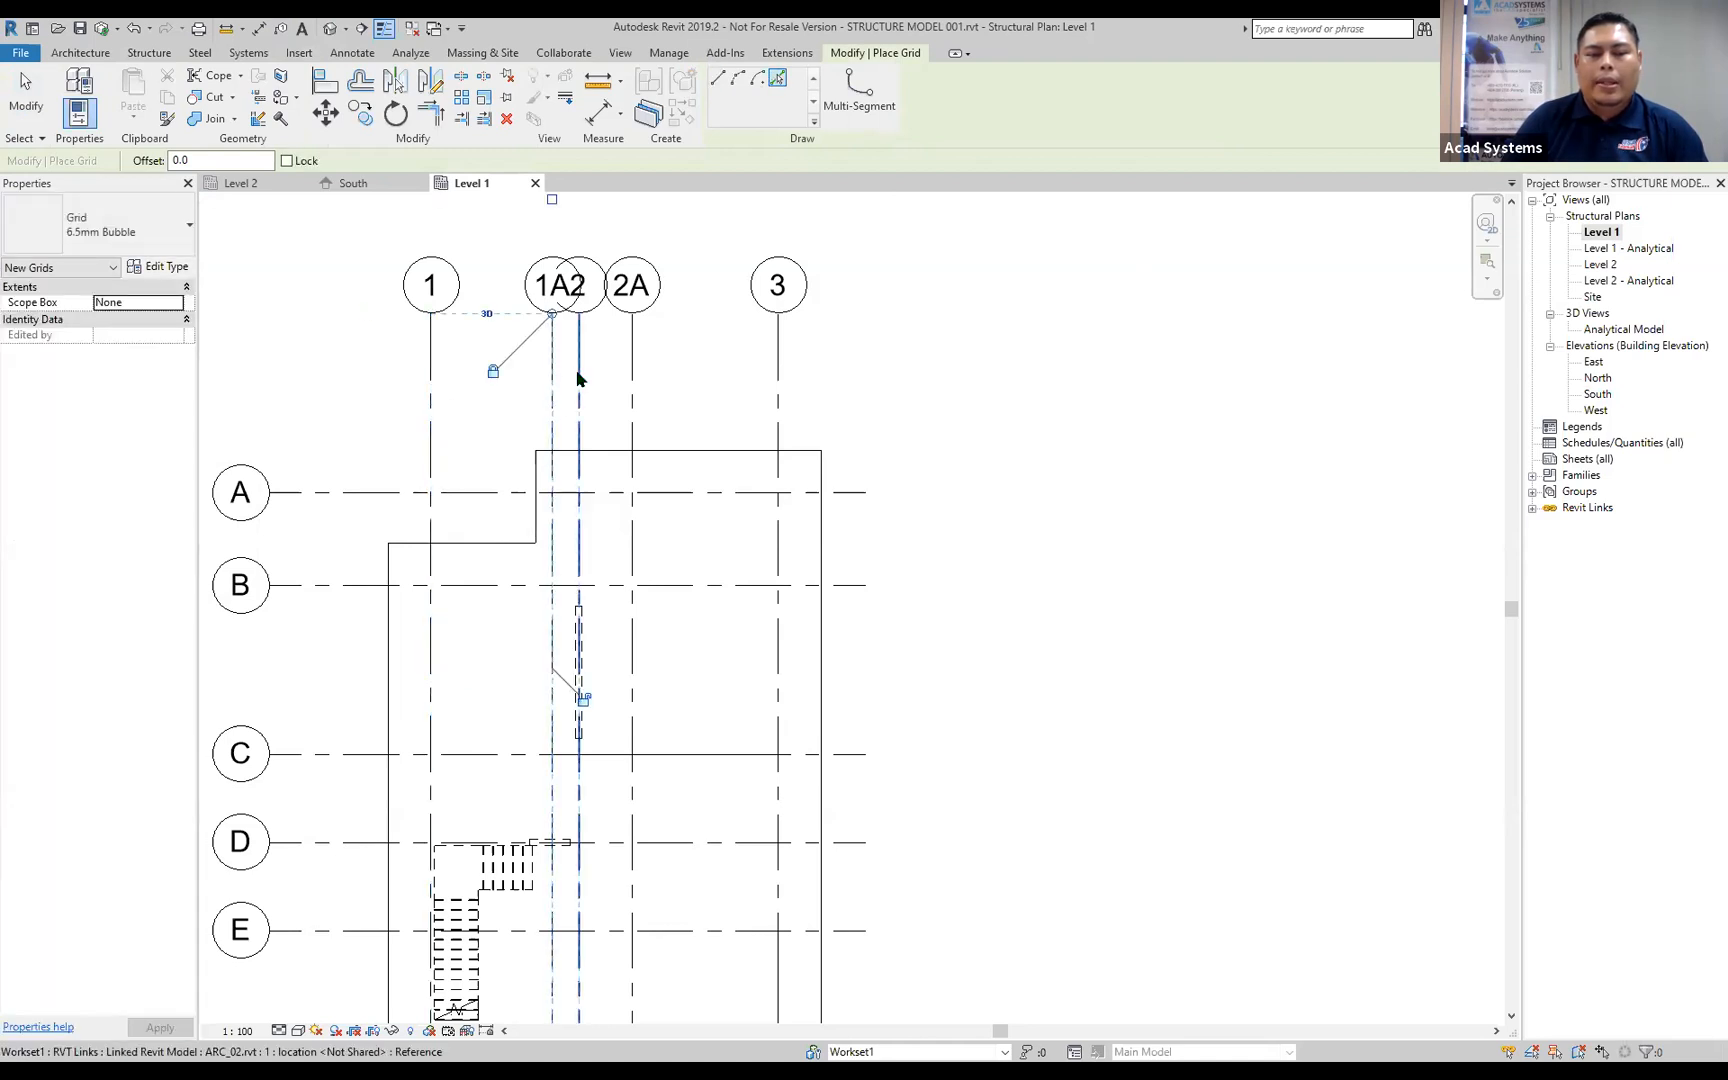
pyautogui.click(779, 372)
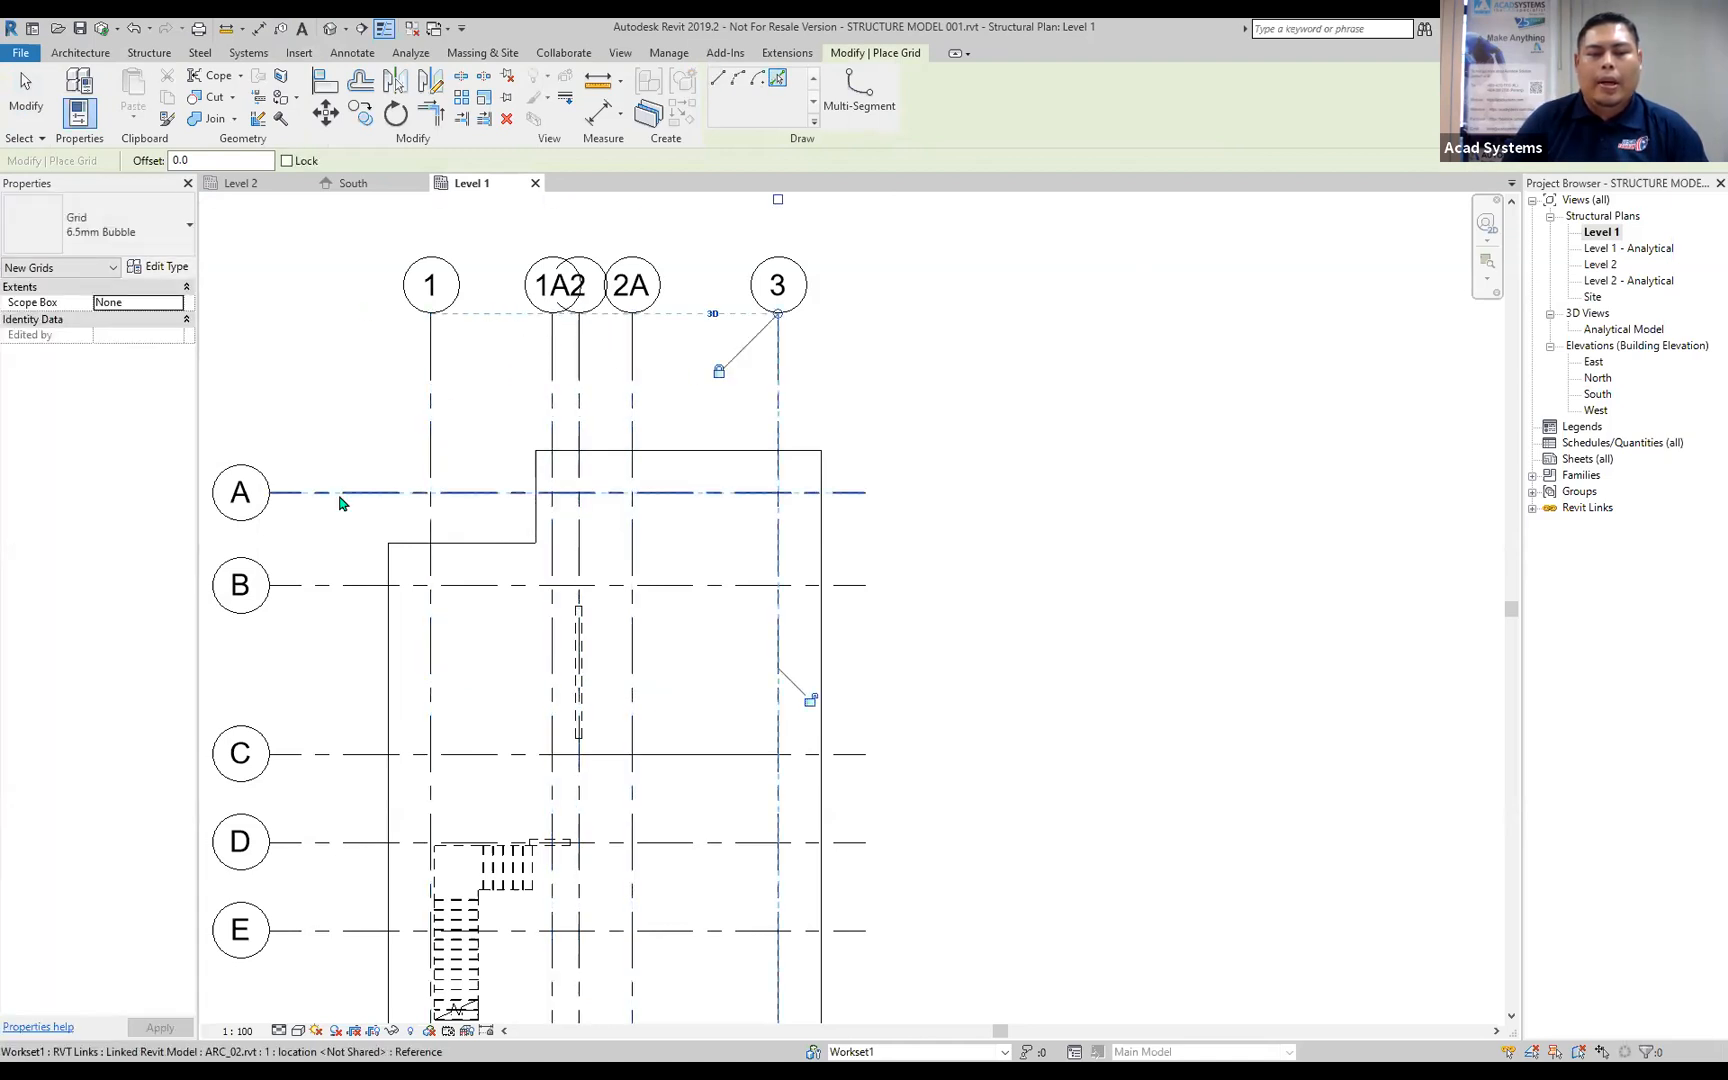
# Create structural grids by picking the linked model's horizontal gridlines A, B, C, D, E, F and G, and finish the Grid command.
pyautogui.click(336, 493)
pyautogui.click(336, 586)
pyautogui.scroll(-1, 350, 715)
pyautogui.moveTo(353, 680); pyautogui.dragTo(526, 373, button='middle')
pyautogui.click(494, 428)
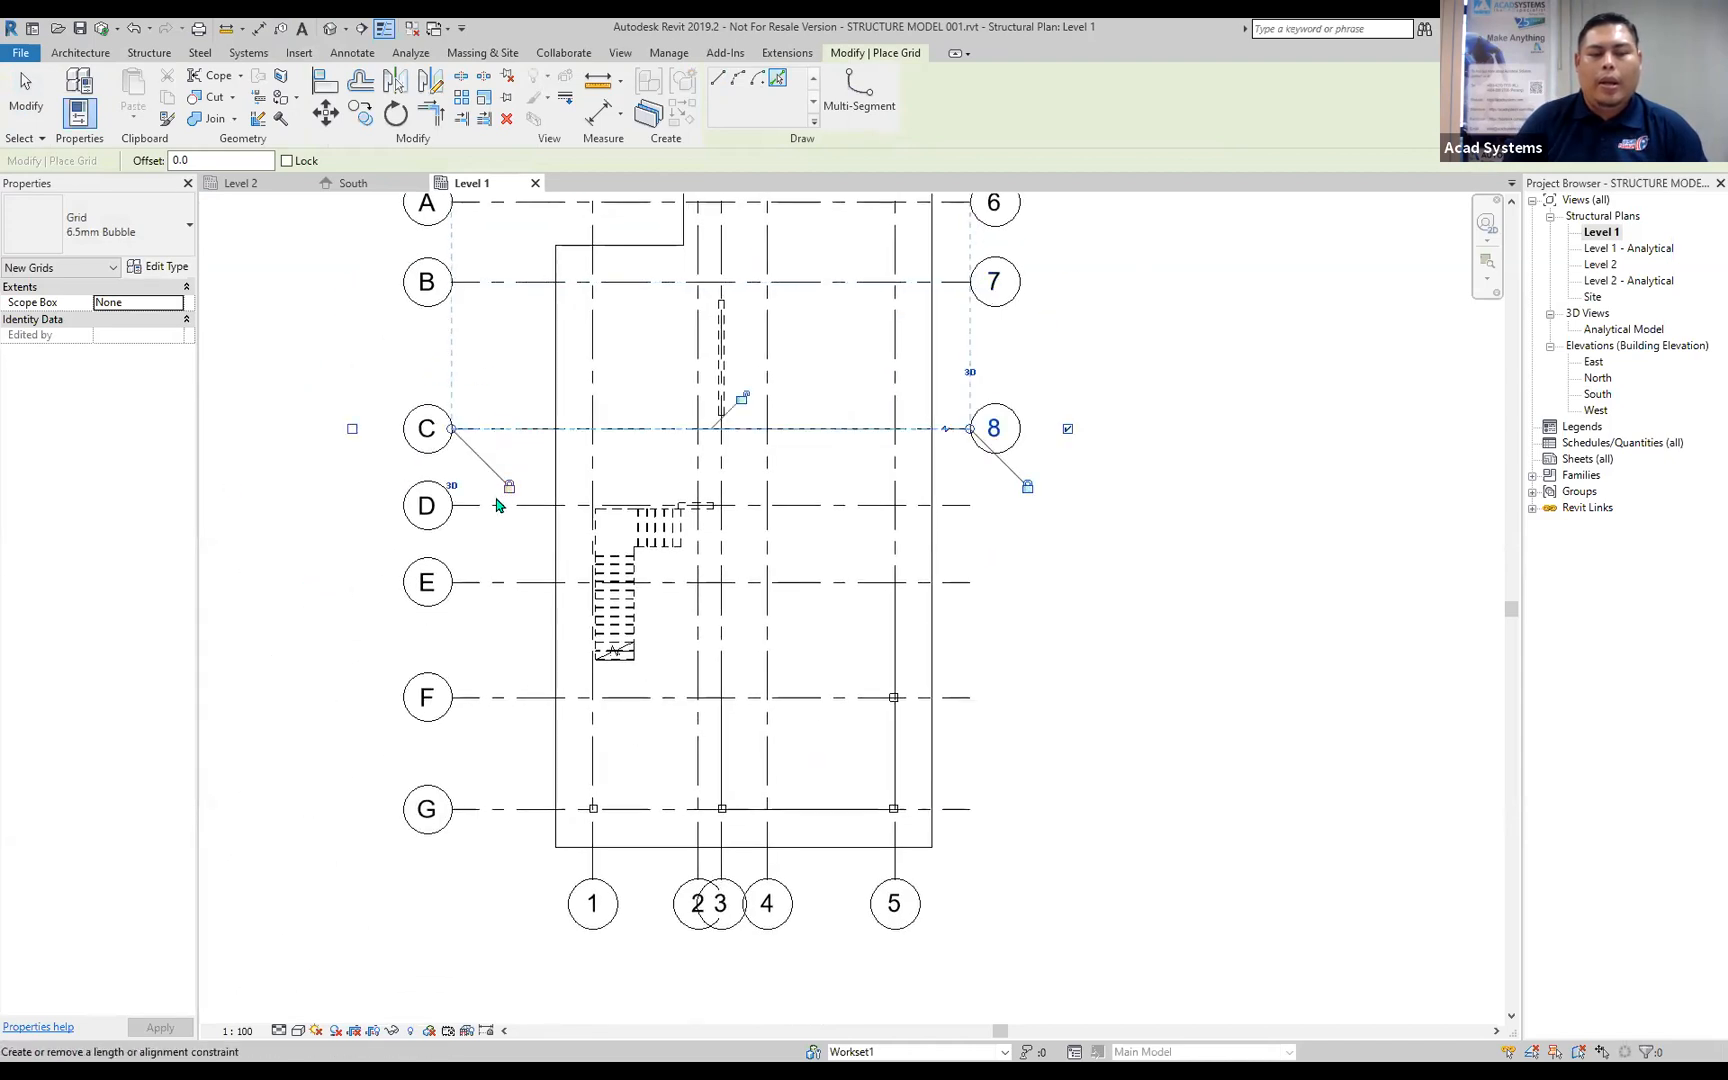
pyautogui.click(487, 505)
pyautogui.click(487, 582)
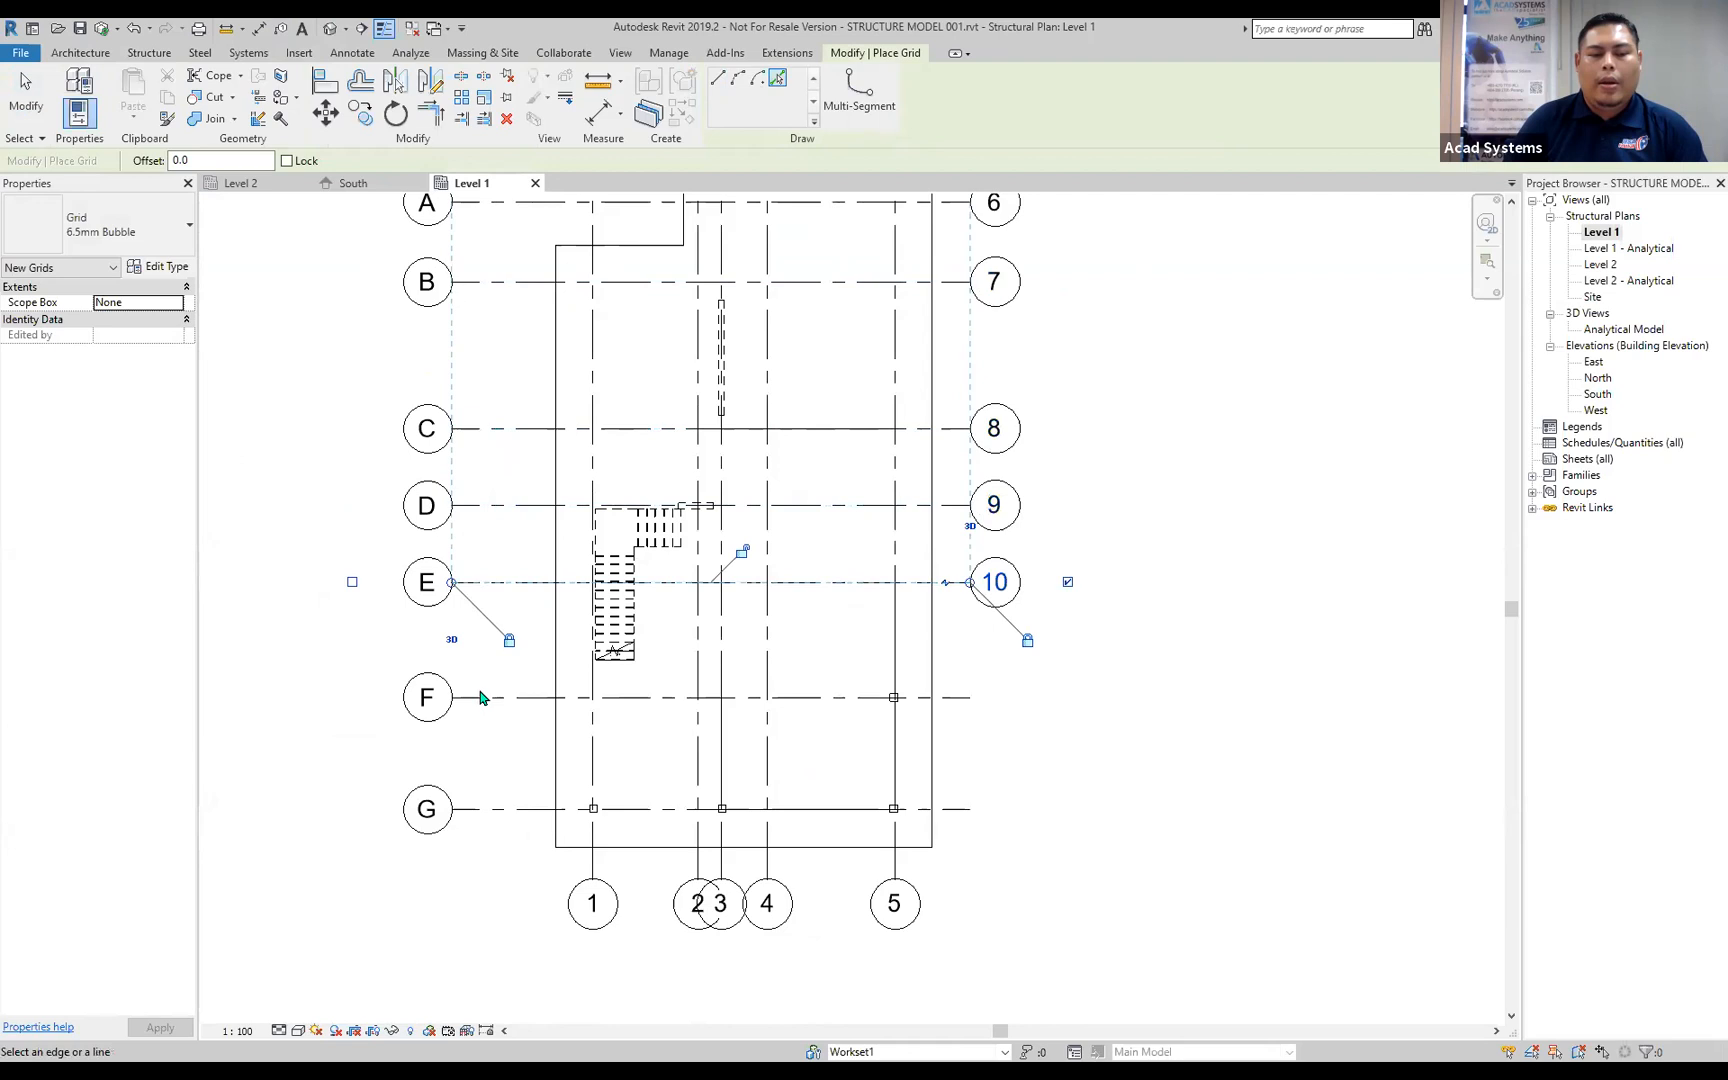
pyautogui.click(481, 698)
pyautogui.click(480, 809)
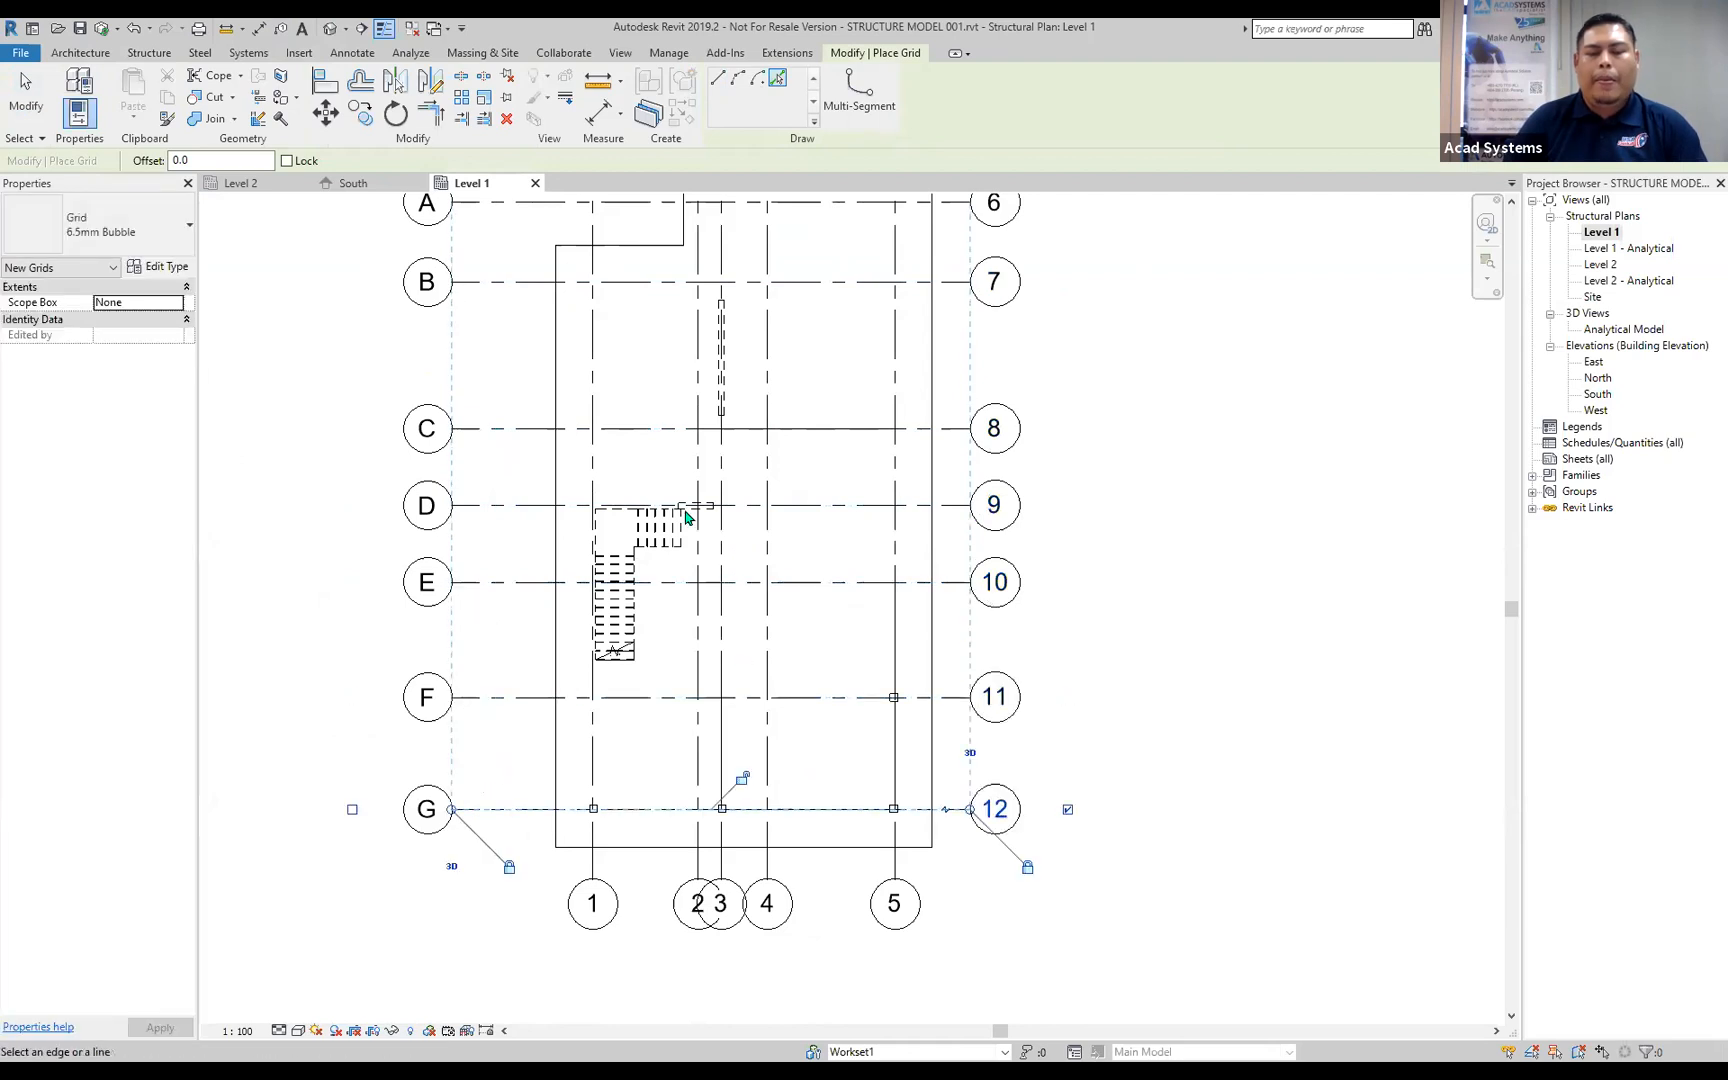
pyautogui.moveTo(783, 606); pyautogui.dragTo(676, 726, button='middle')
pyautogui.moveTo(710, 583); pyautogui.dragTo(726, 730, button='middle')
pyautogui.press('Escape')
# Place 300 x 450mm concrete columns on Level 1 at the linked grid intersections B/1, A/2 and A/3.
pyautogui.scroll(2, 555, 469)
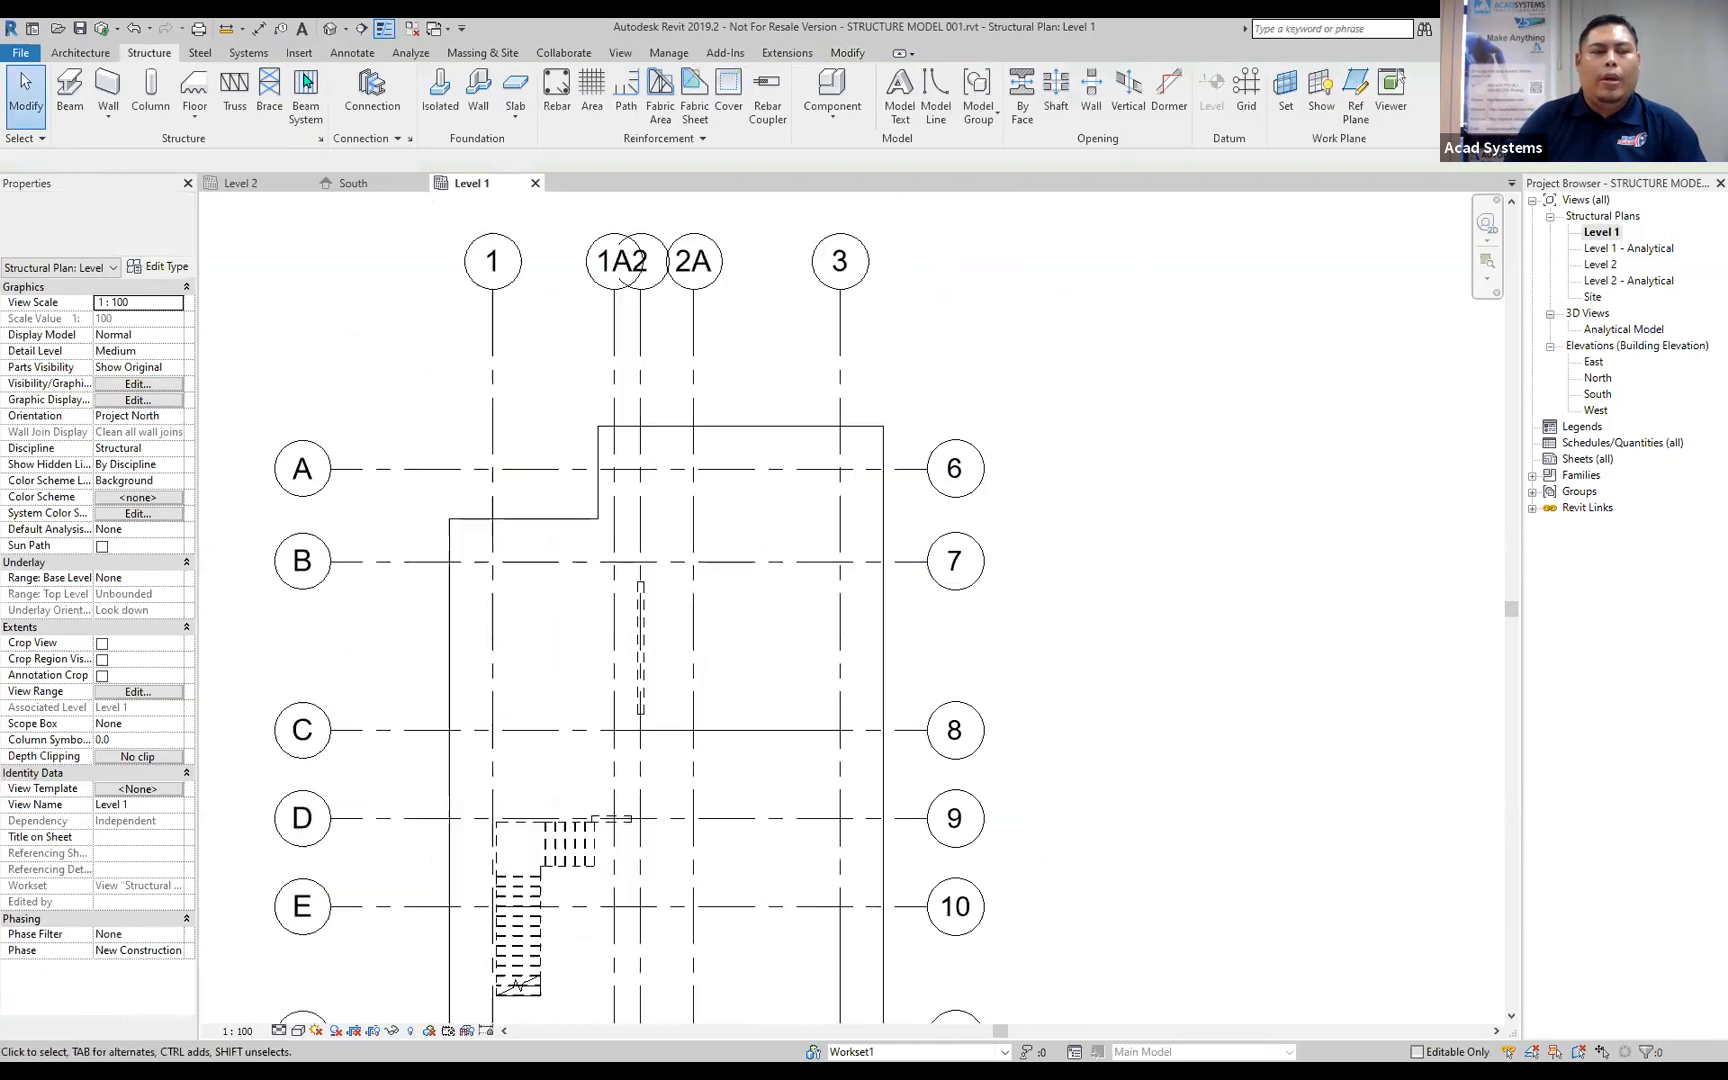
pyautogui.click(152, 100)
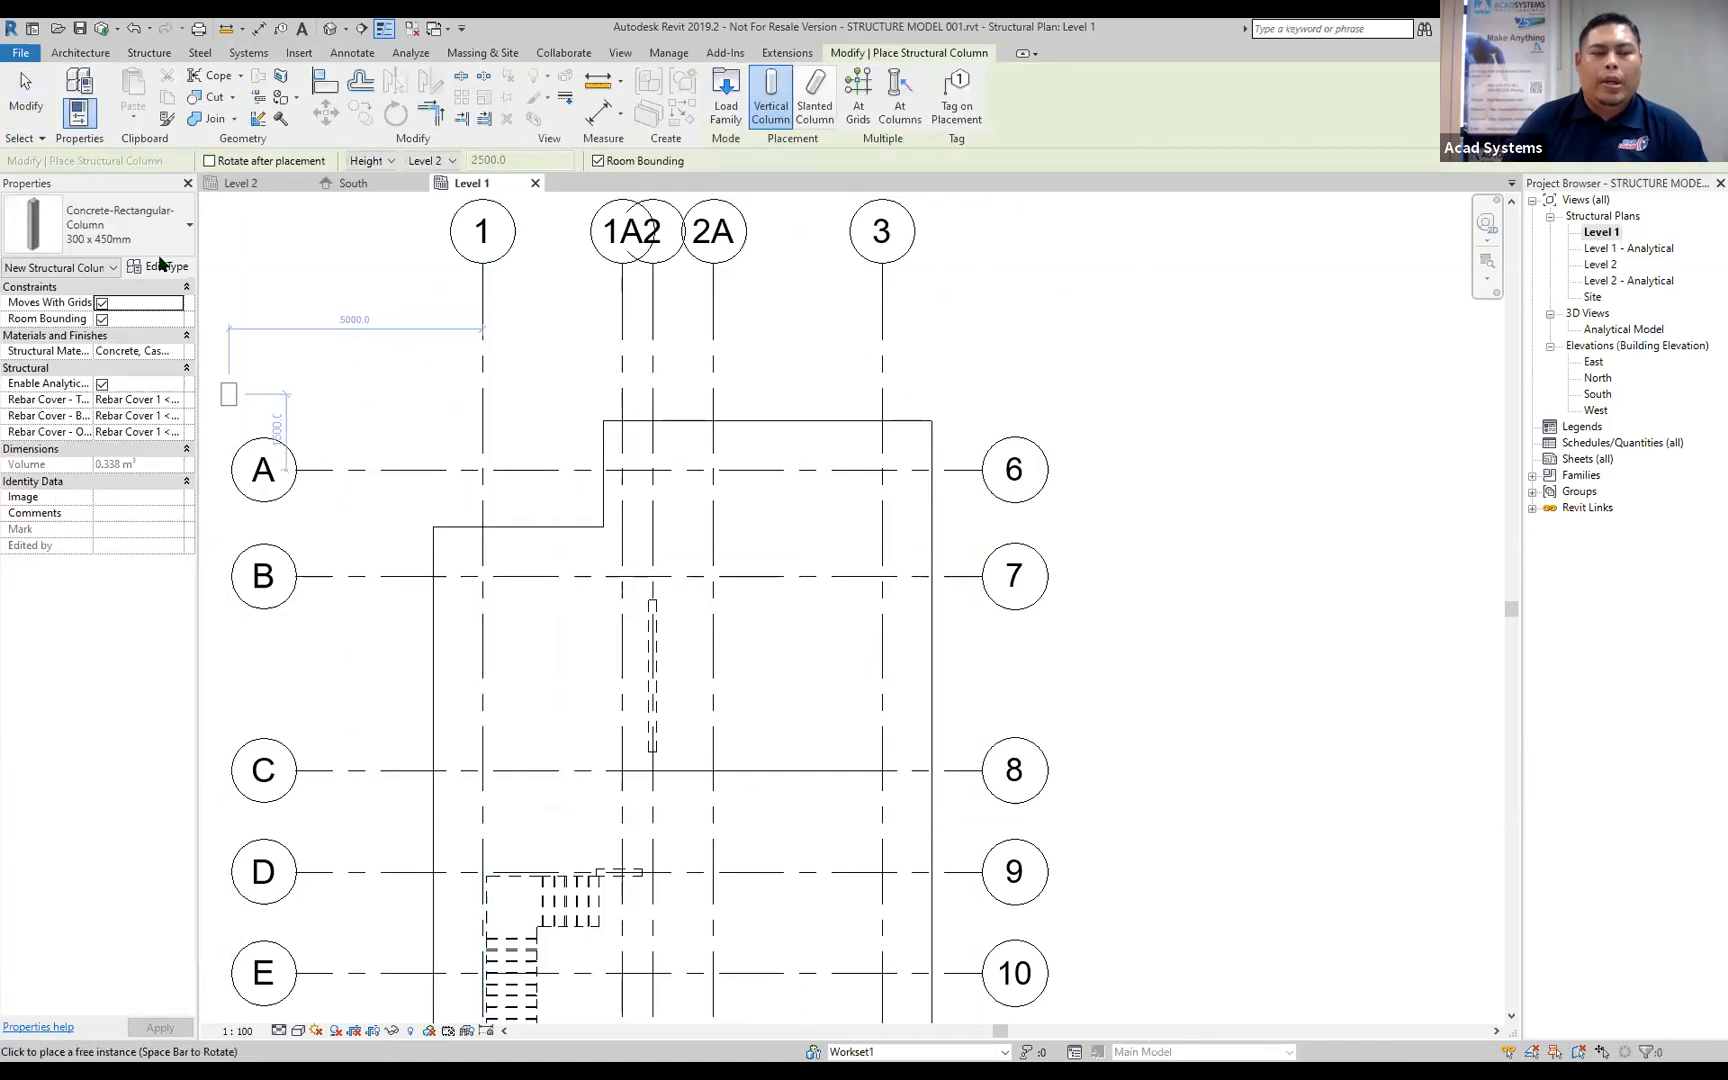
pyautogui.click(110, 225)
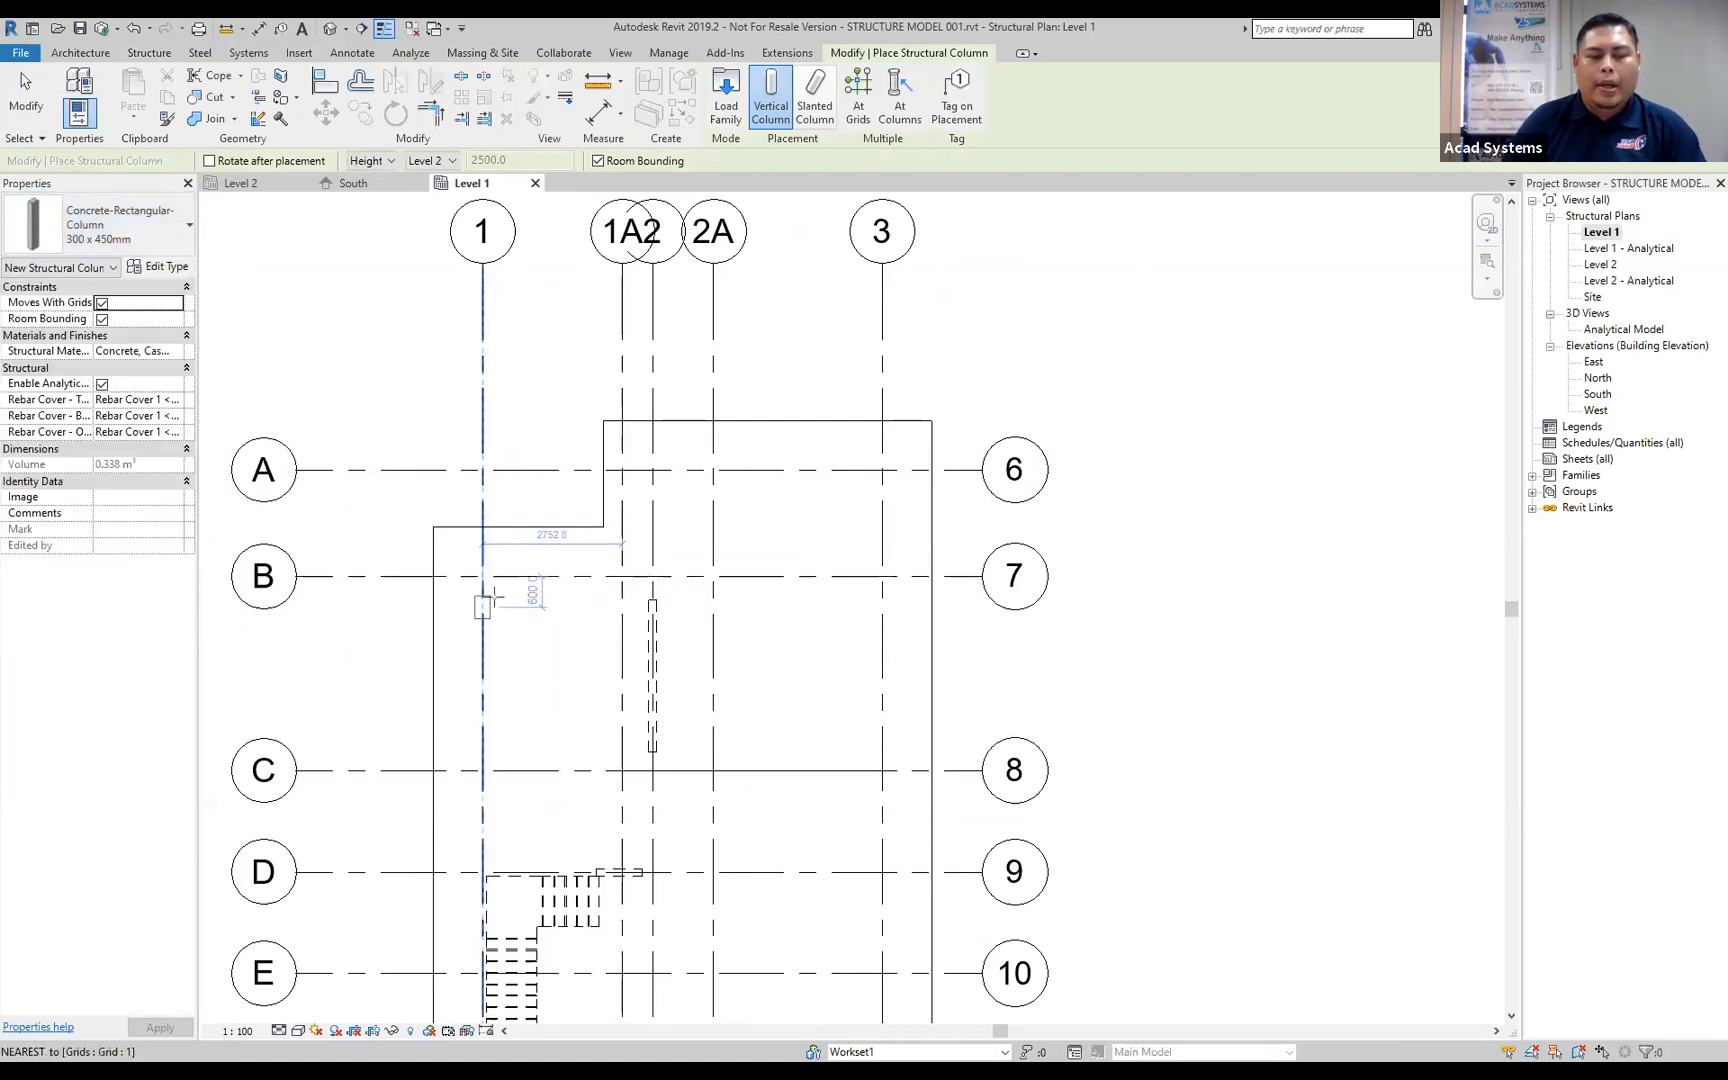
pyautogui.scroll(2, 492, 598)
pyautogui.click(476, 566)
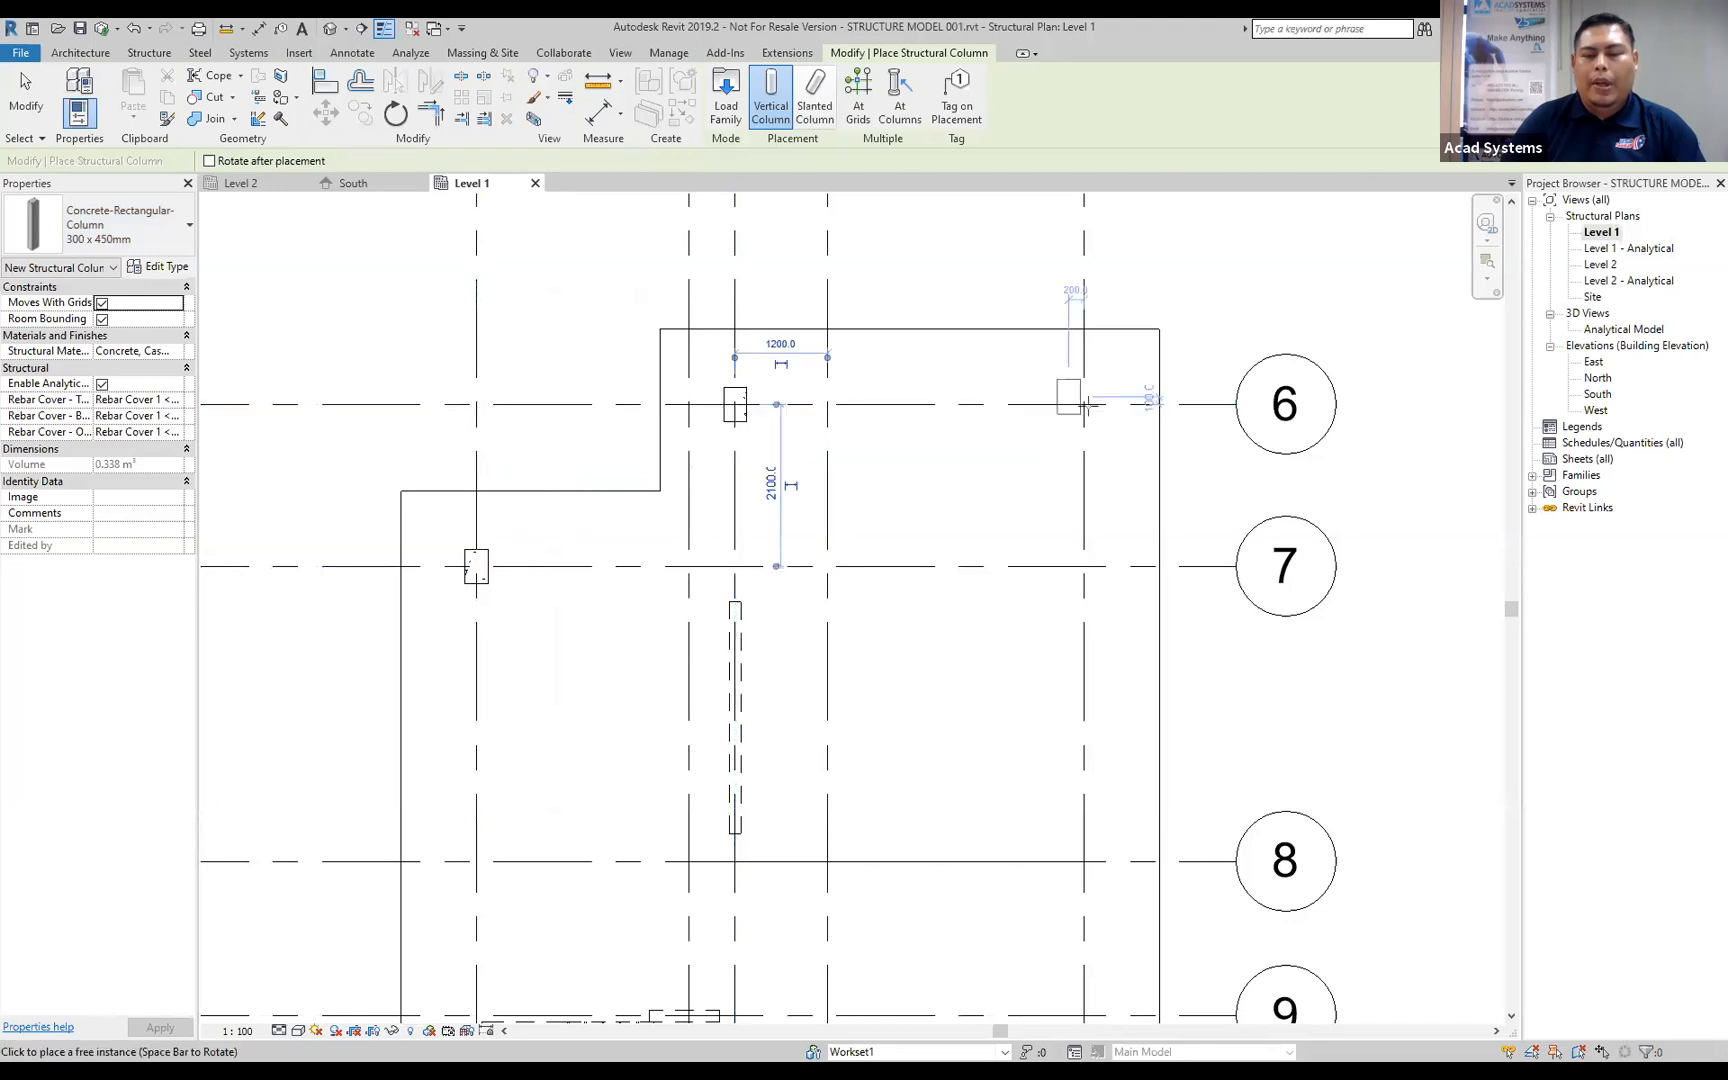
# Place two more 300 x 450mm concrete columns along linked gridline D, at its intersections with gridlines 3 and 1.
pyautogui.scroll(-2, 1104, 617)
pyautogui.moveTo(1107, 698); pyautogui.dragTo(997, 525, button='middle')
pyautogui.click(1008, 584)
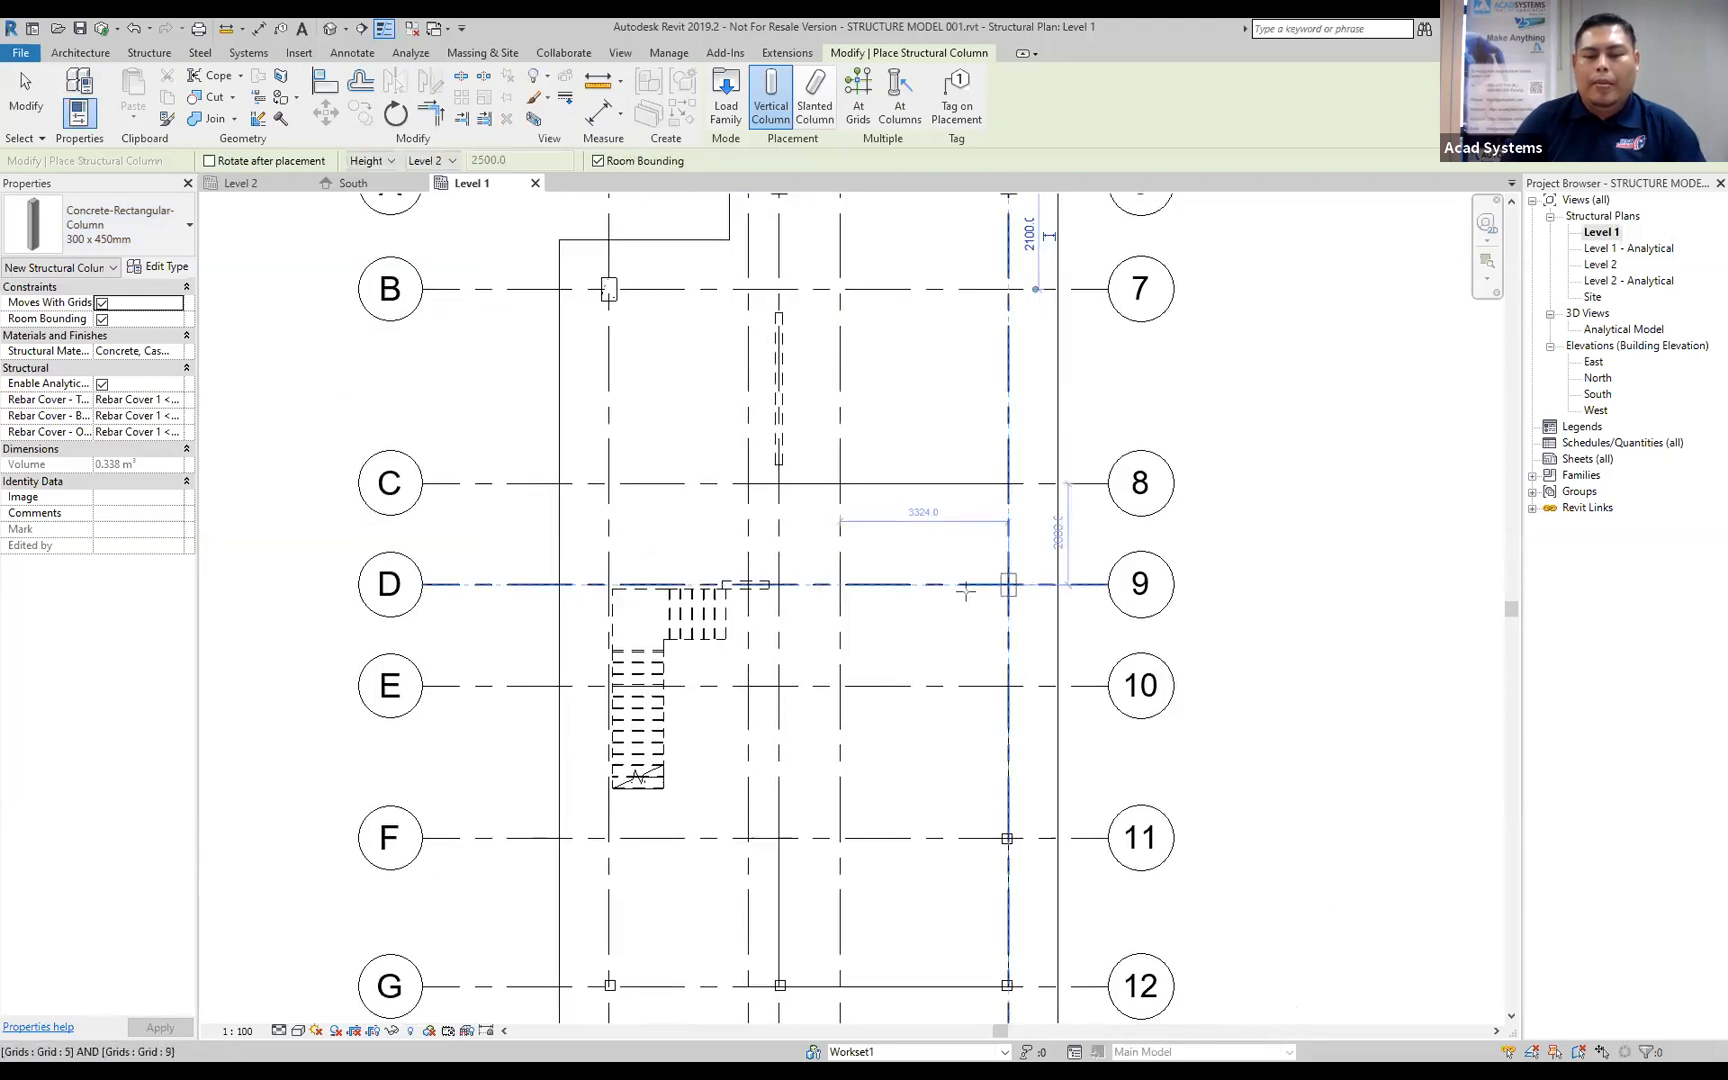
pyautogui.click(609, 584)
pyautogui.scroll(-1, 1091, 891)
pyautogui.moveTo(908, 801); pyautogui.dragTo(841, 545, button='middle')
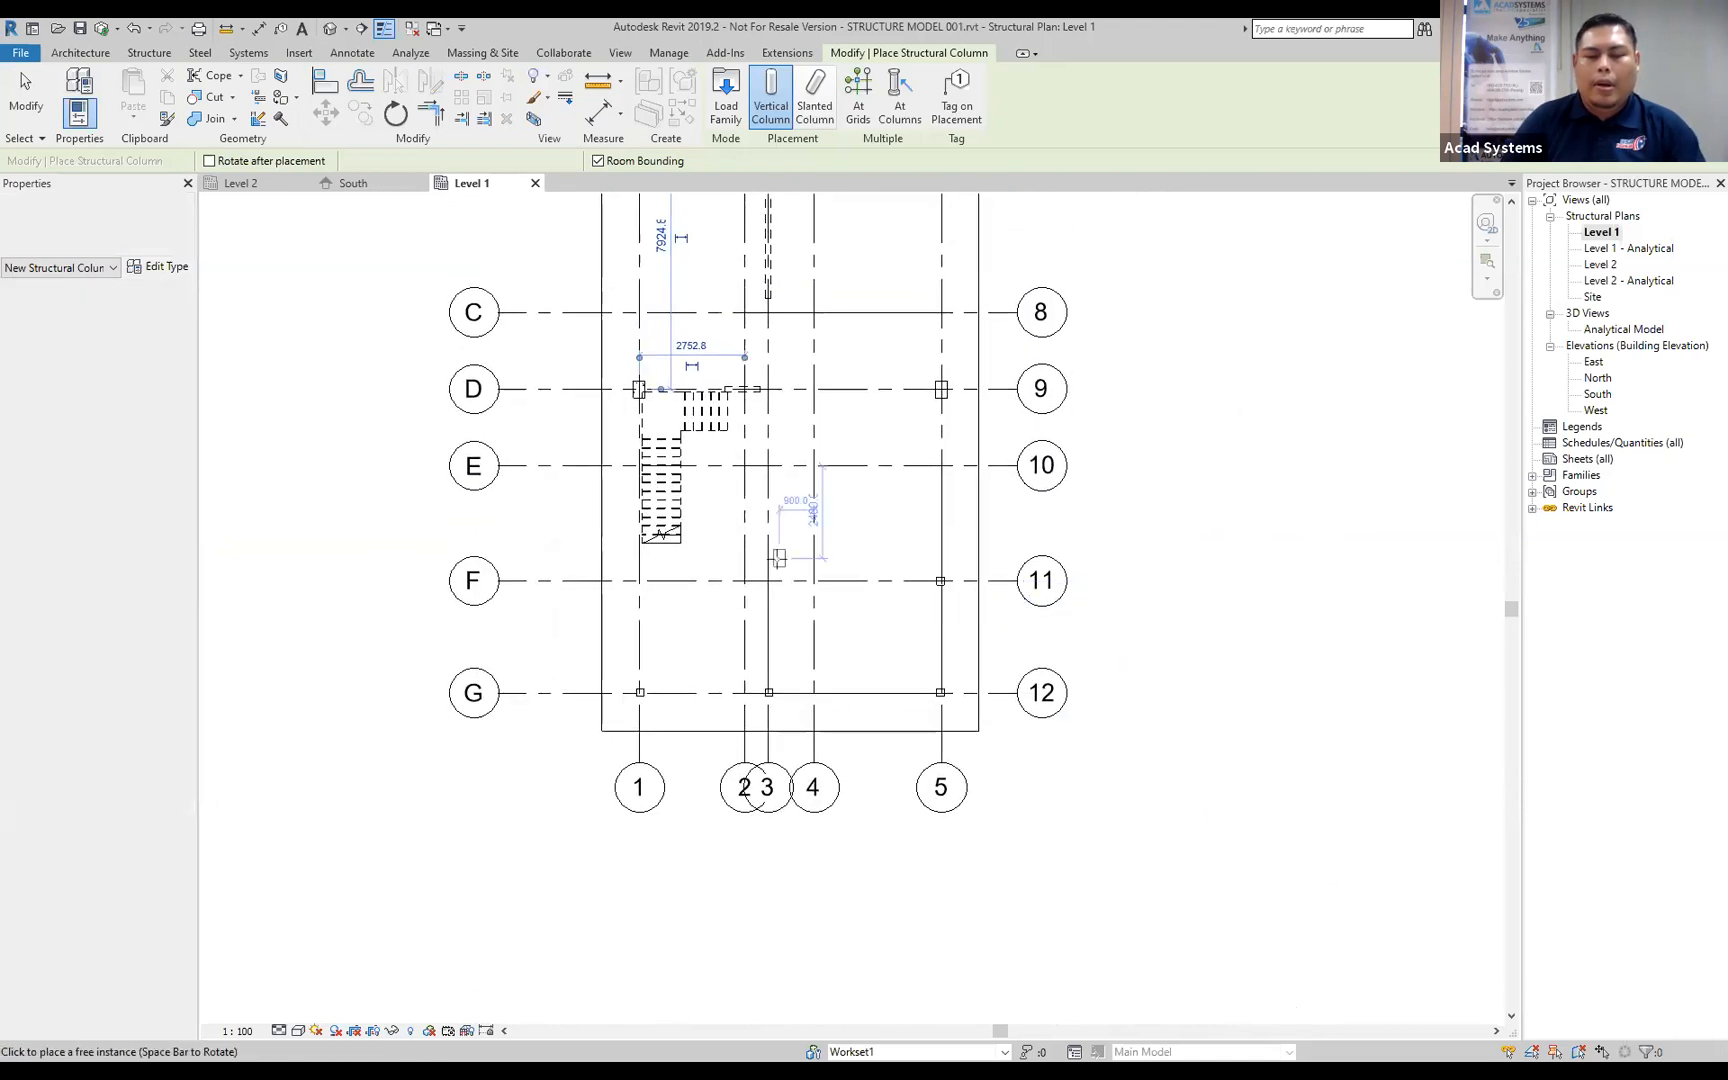
# Place 300 x 450mm concrete columns at the linked grid intersections F/2 and D/2, and finish placing columns.
pyautogui.scroll(2, 779, 557)
pyautogui.click(733, 604)
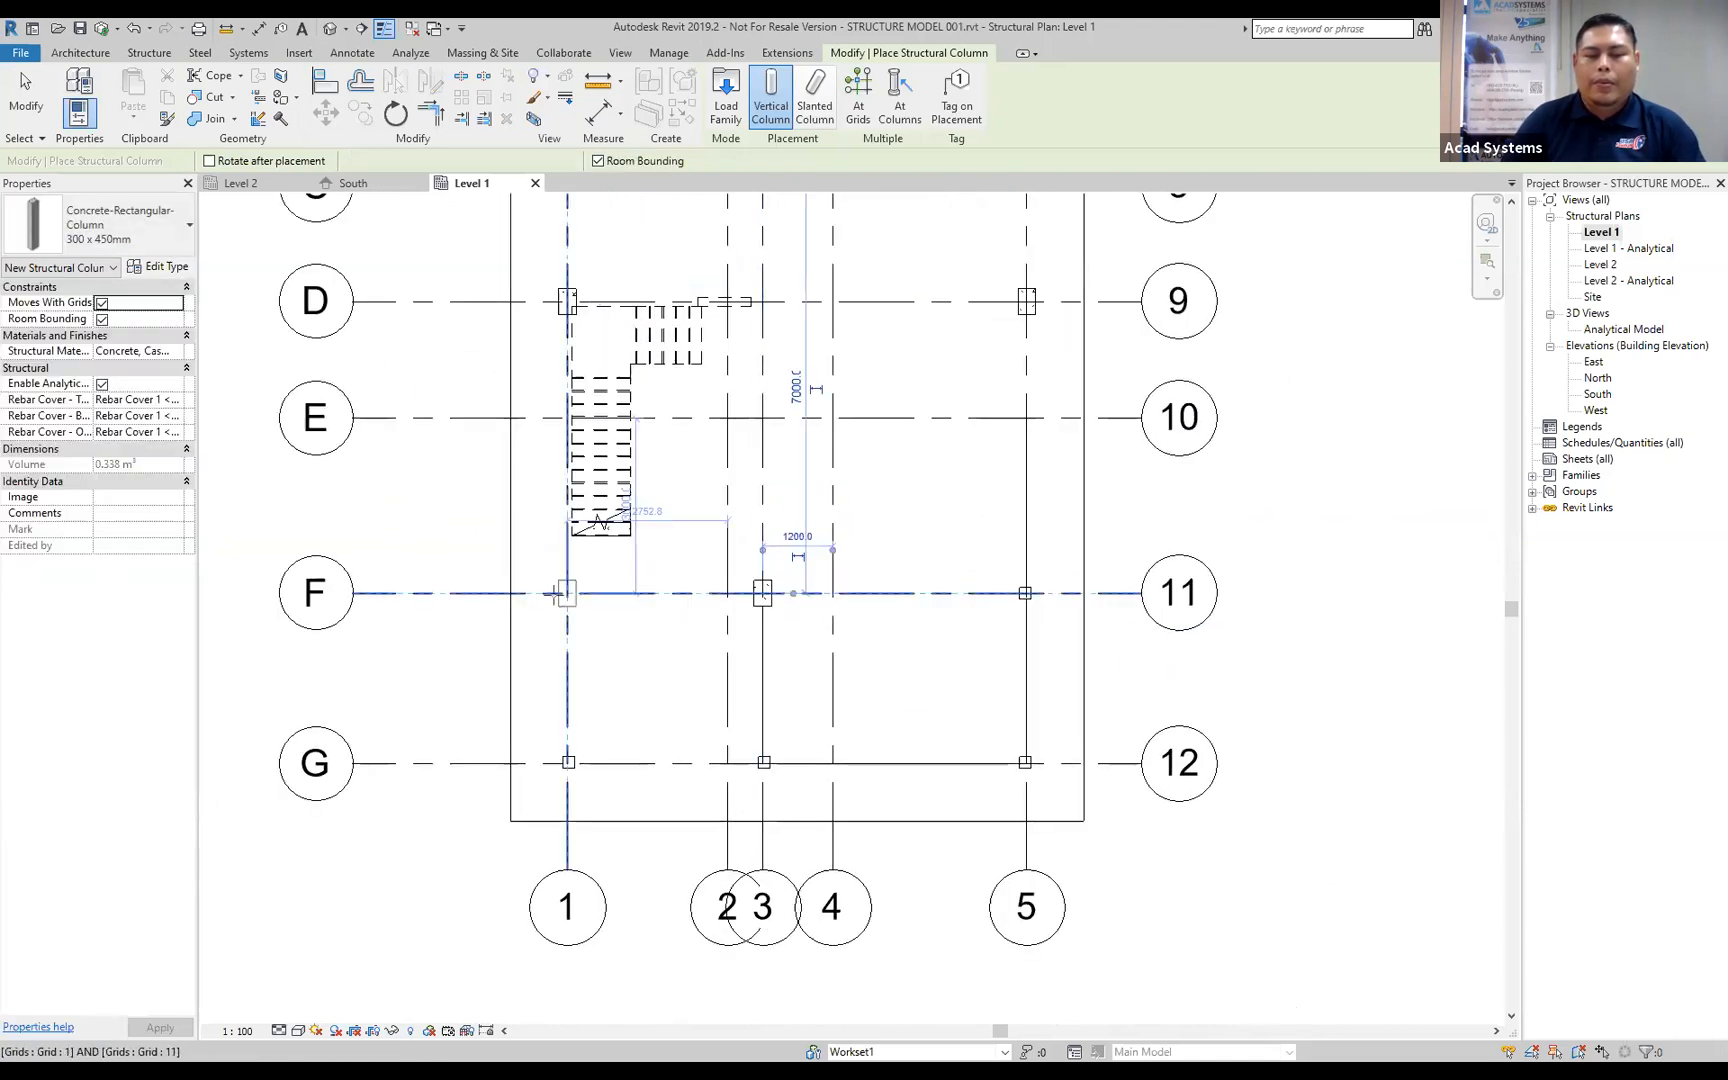
pyautogui.moveTo(753, 562); pyautogui.dragTo(699, 689, button='middle')
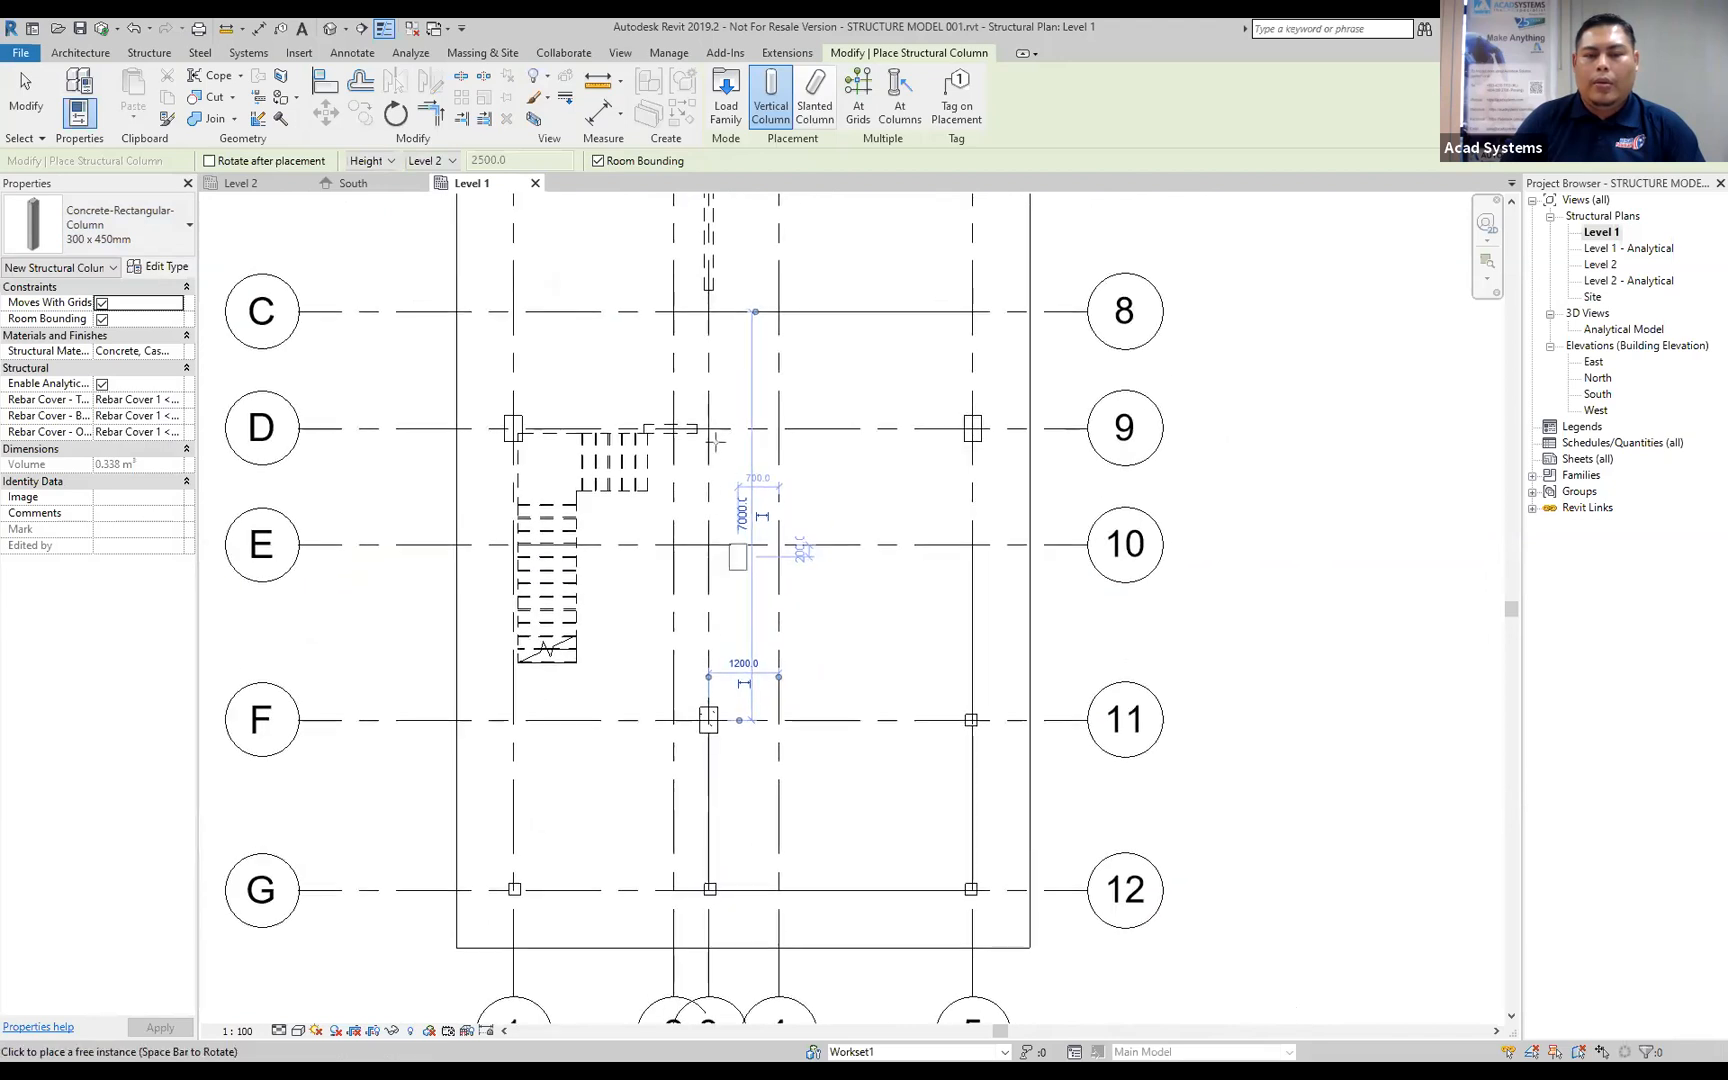
pyautogui.click(709, 428)
pyautogui.scroll(-2, 1085, 550)
pyautogui.moveTo(1161, 532); pyautogui.dragTo(954, 700, button='middle')
pyautogui.press('Escape')
pyautogui.press('Escape')
# Select the placed columns to check them in plan, and inspect them with the linked model in the default 3D view.
pyautogui.moveTo(434, 268); pyautogui.dragTo(895, 895)
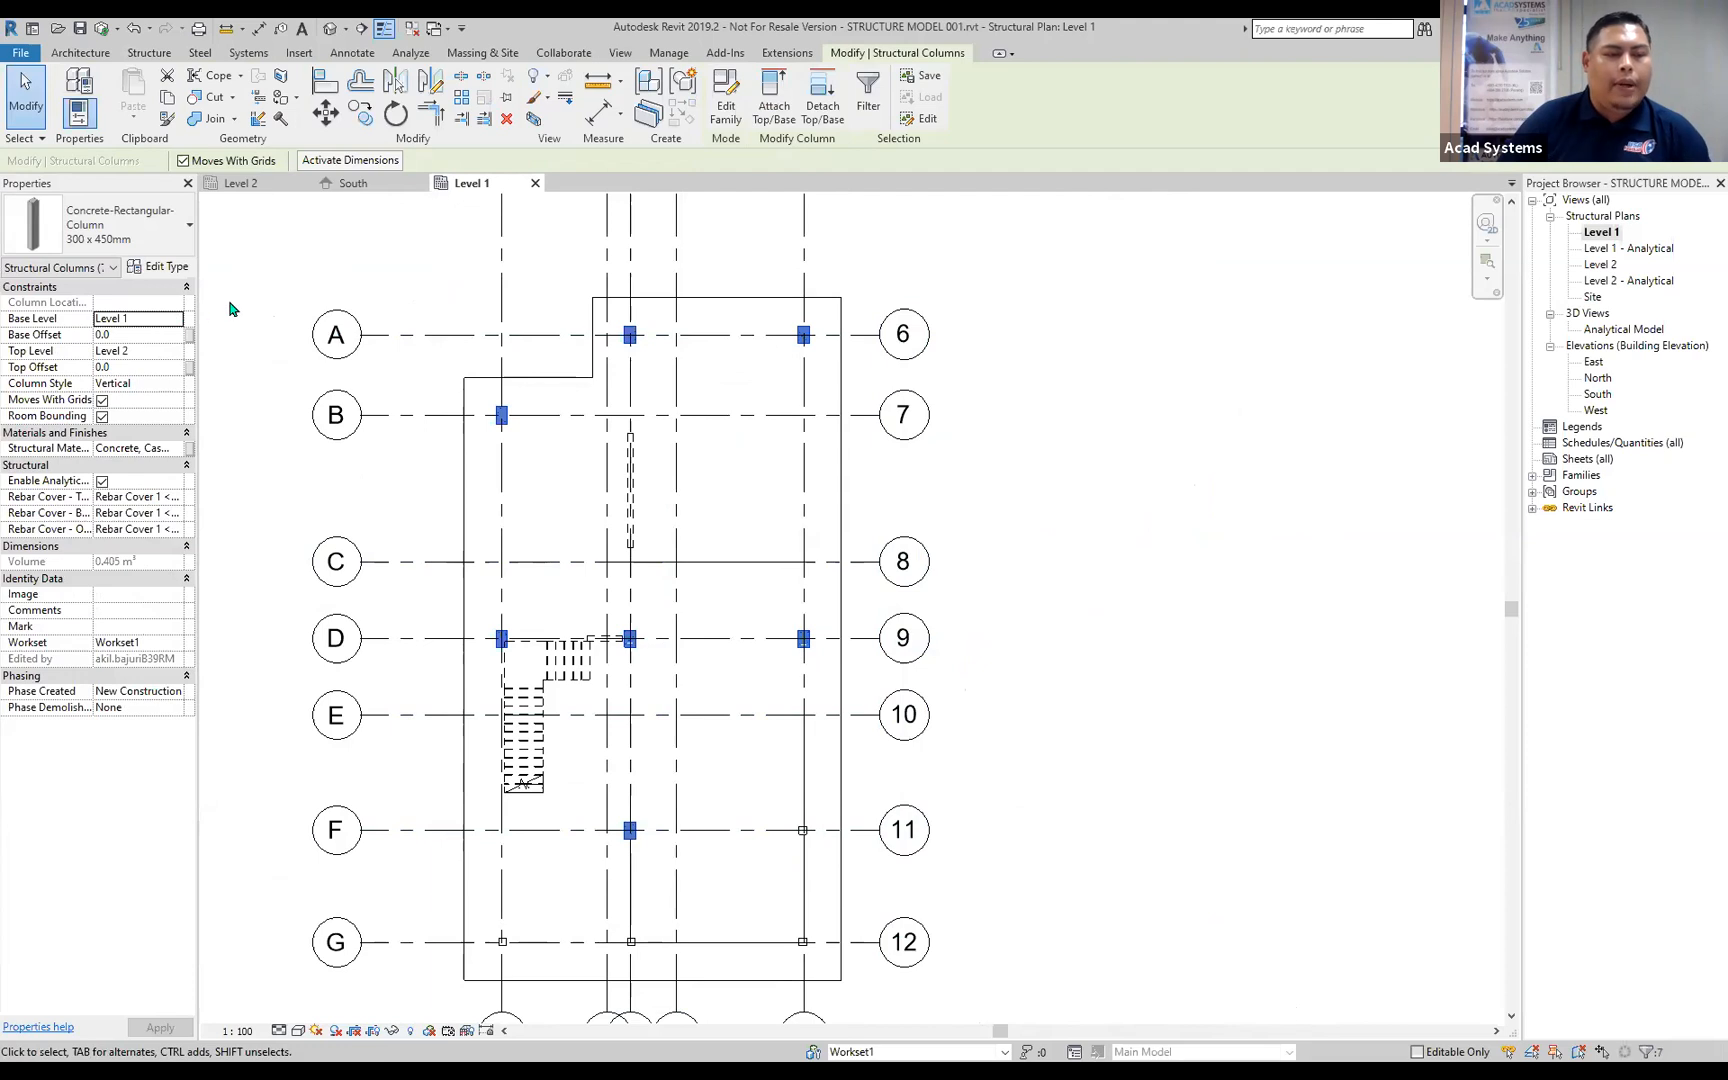
pyautogui.press('Escape')
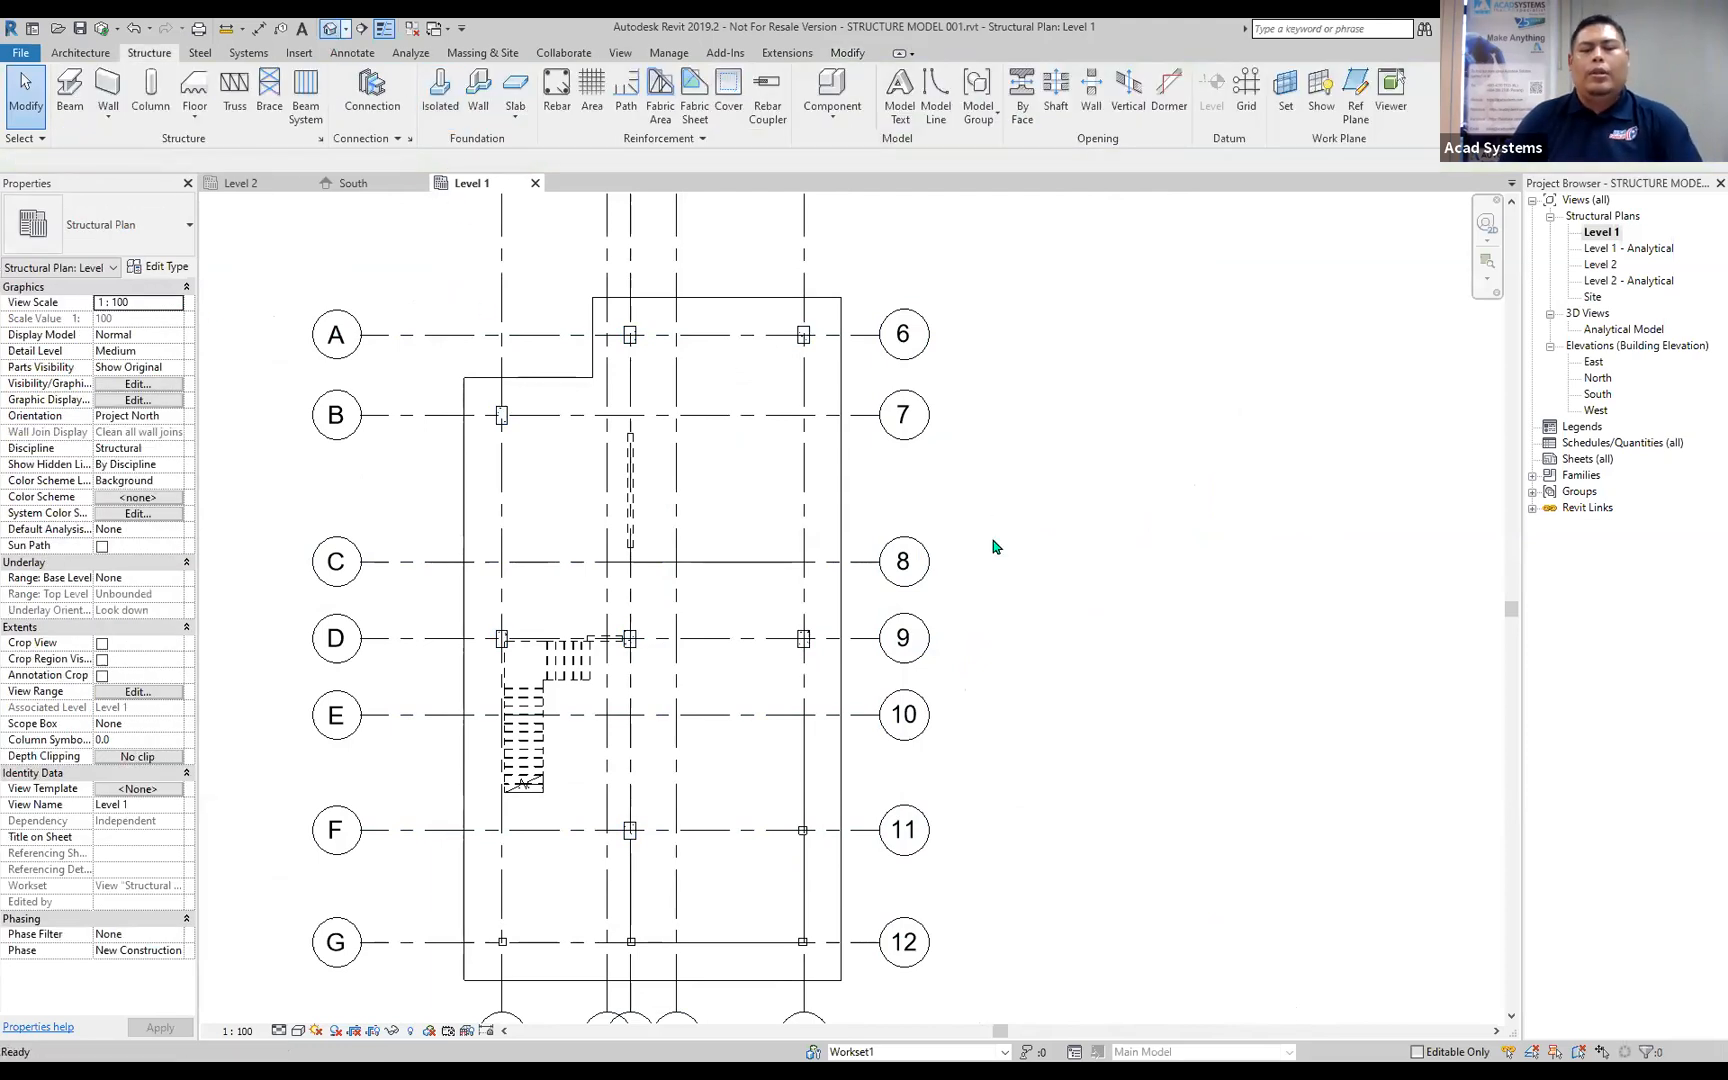
pyautogui.scroll(4, 849, 710)
pyautogui.moveTo(848, 711)
pyautogui.keyDown('shift'); pyautogui.mouseDown(button='middle')
pyautogui.moveTo(930, 710)
pyautogui.moveTo(850, 690)
pyautogui.mouseUp(button='middle'); pyautogui.keyUp('shift')
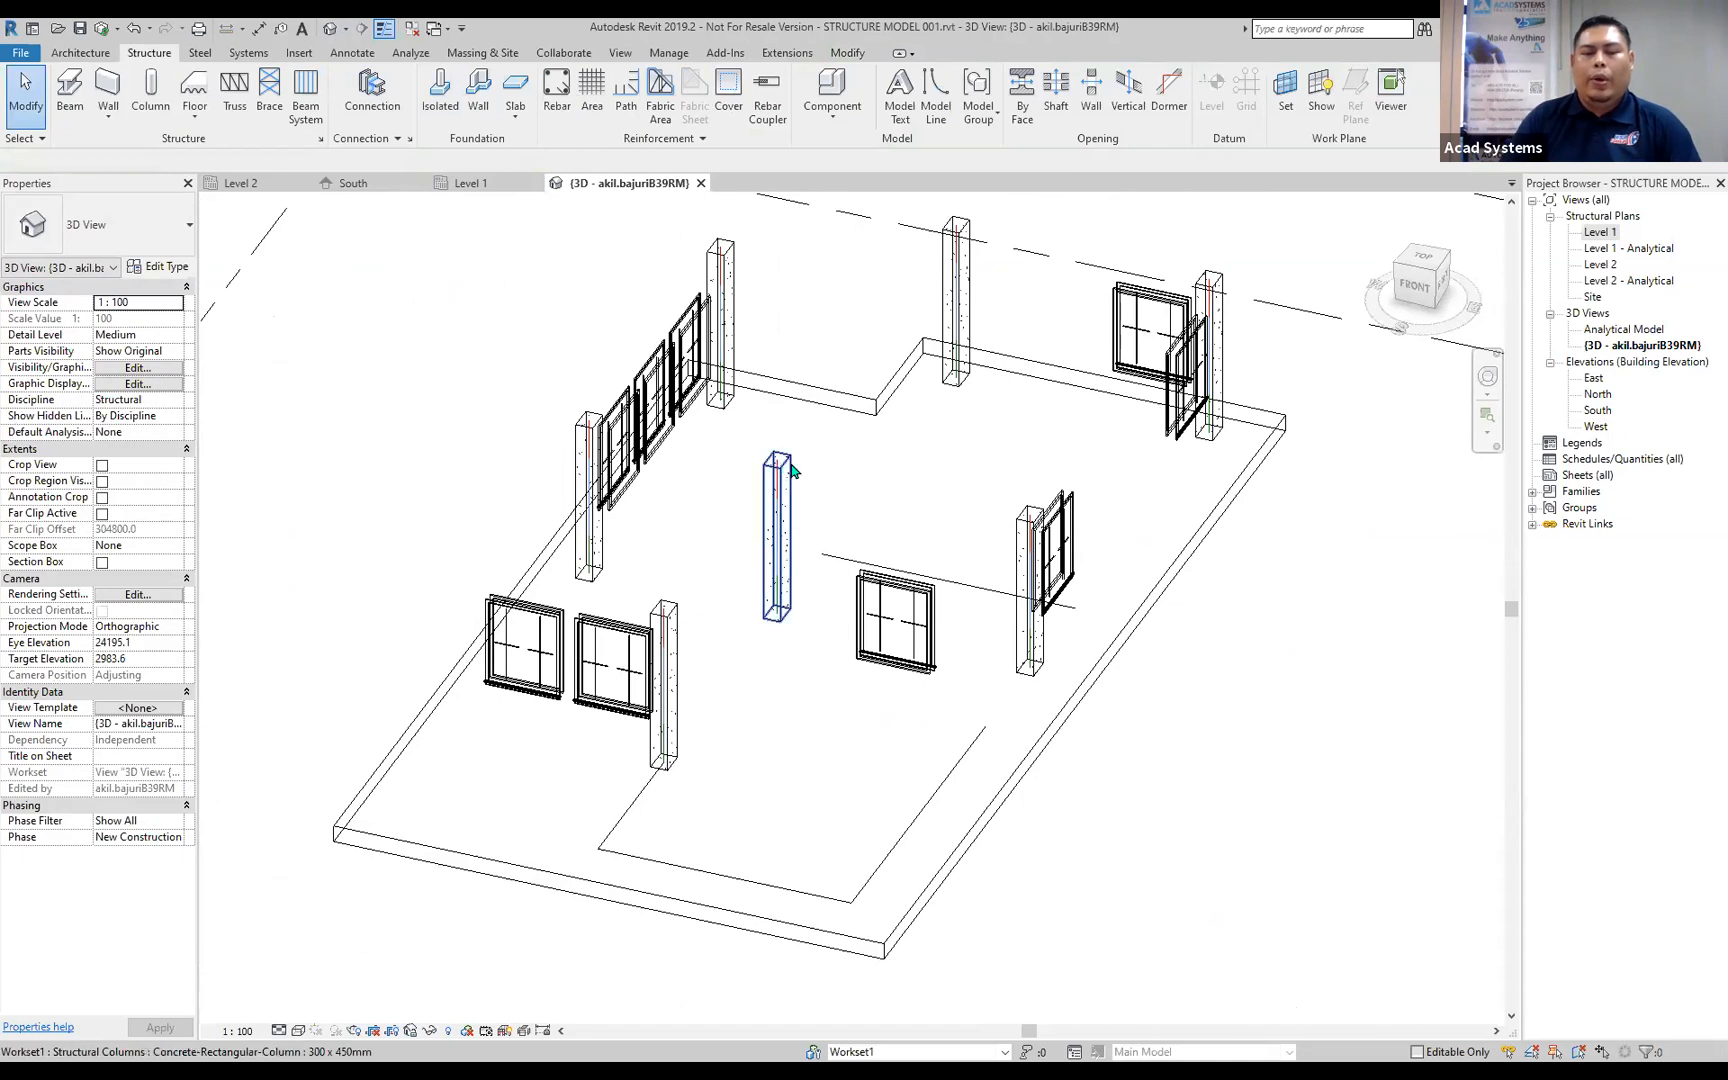
pyautogui.click(779, 482)
pyautogui.press('Escape')
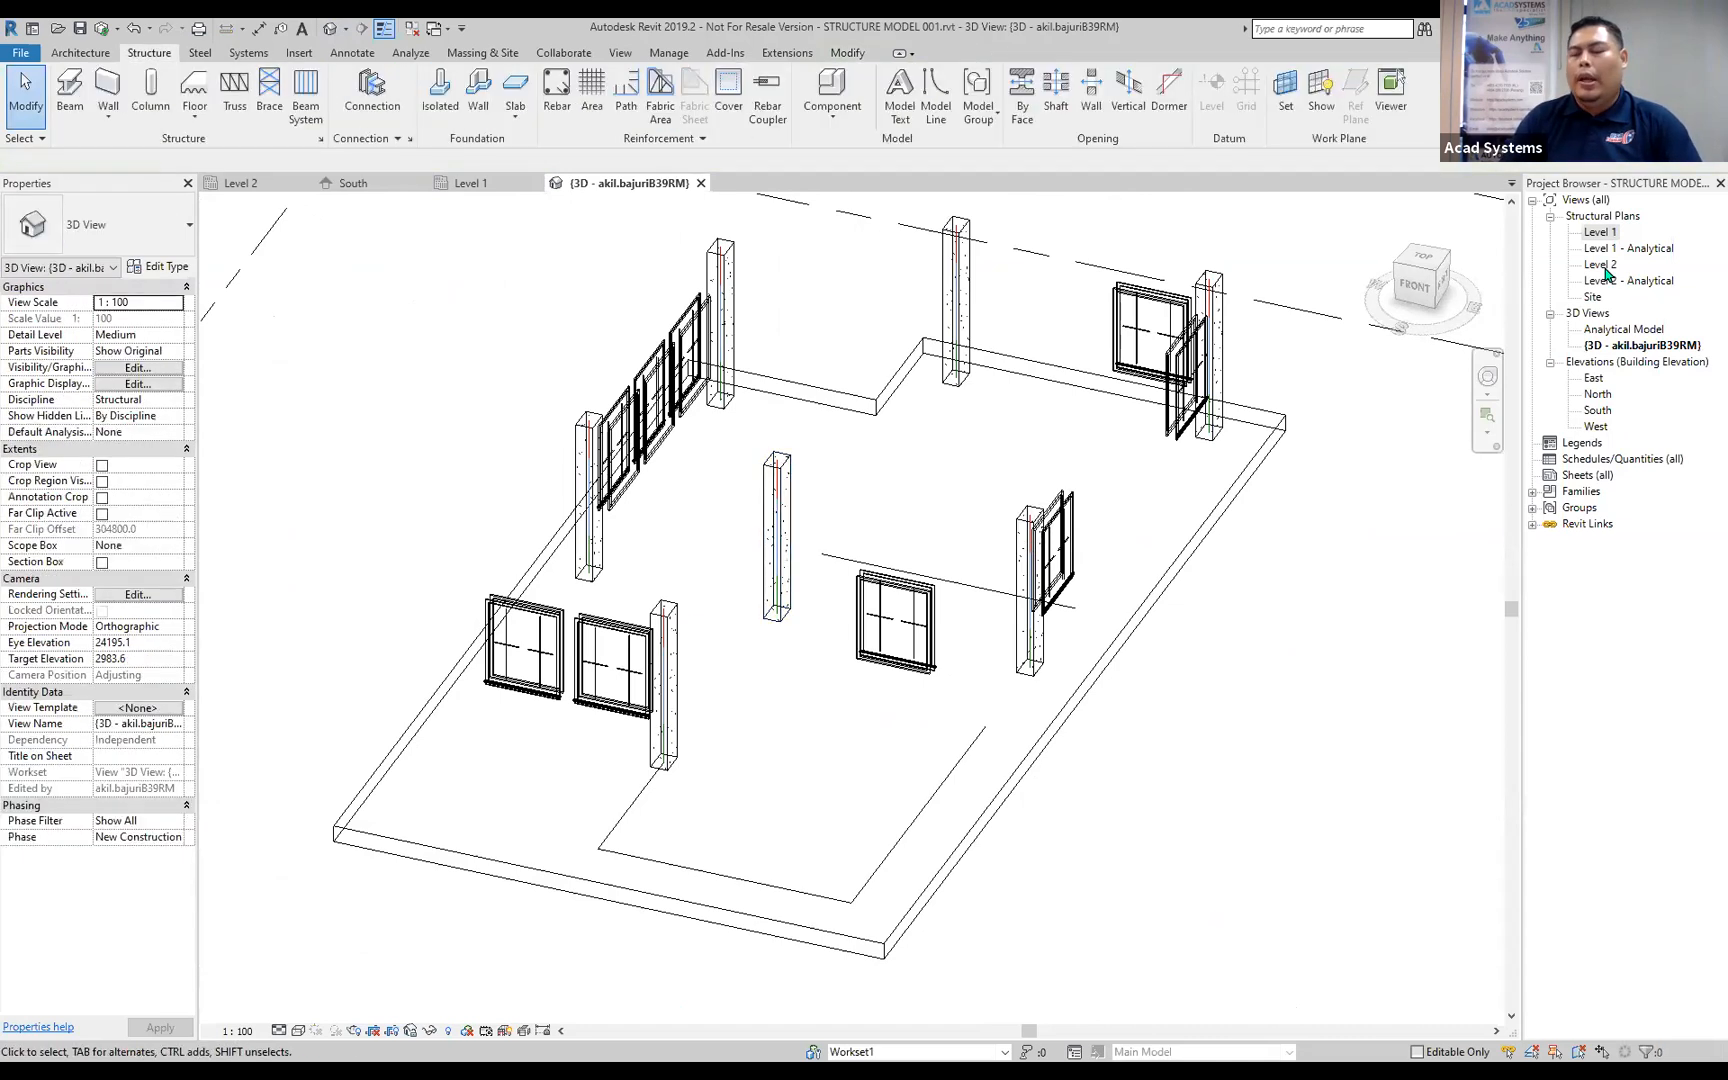
# In the Level 2 plan, place a 300 x 600mm concrete rectangular beam along linked gridline A between the columns at gridlines 2 and 3.
pyautogui.doubleClick(1603, 264)
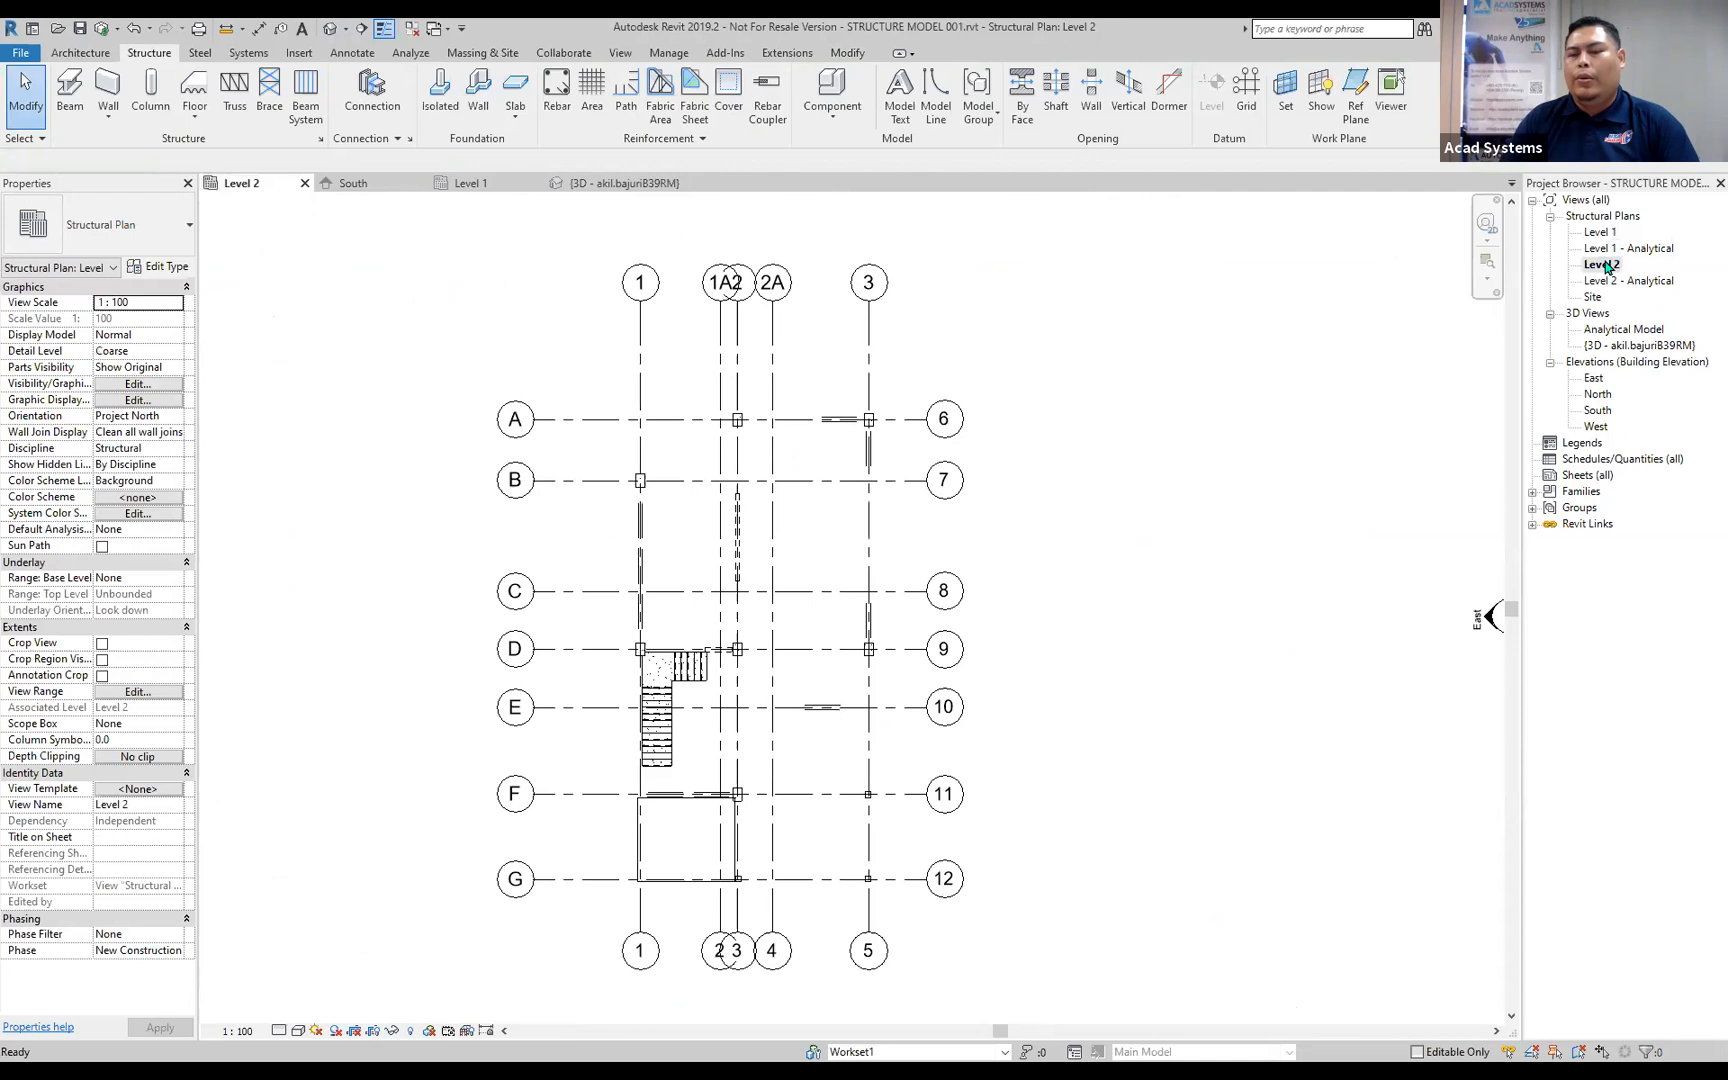
pyautogui.scroll(3, 743, 647)
pyautogui.moveTo(468, 206); pyautogui.dragTo(457, 280, button='middle')
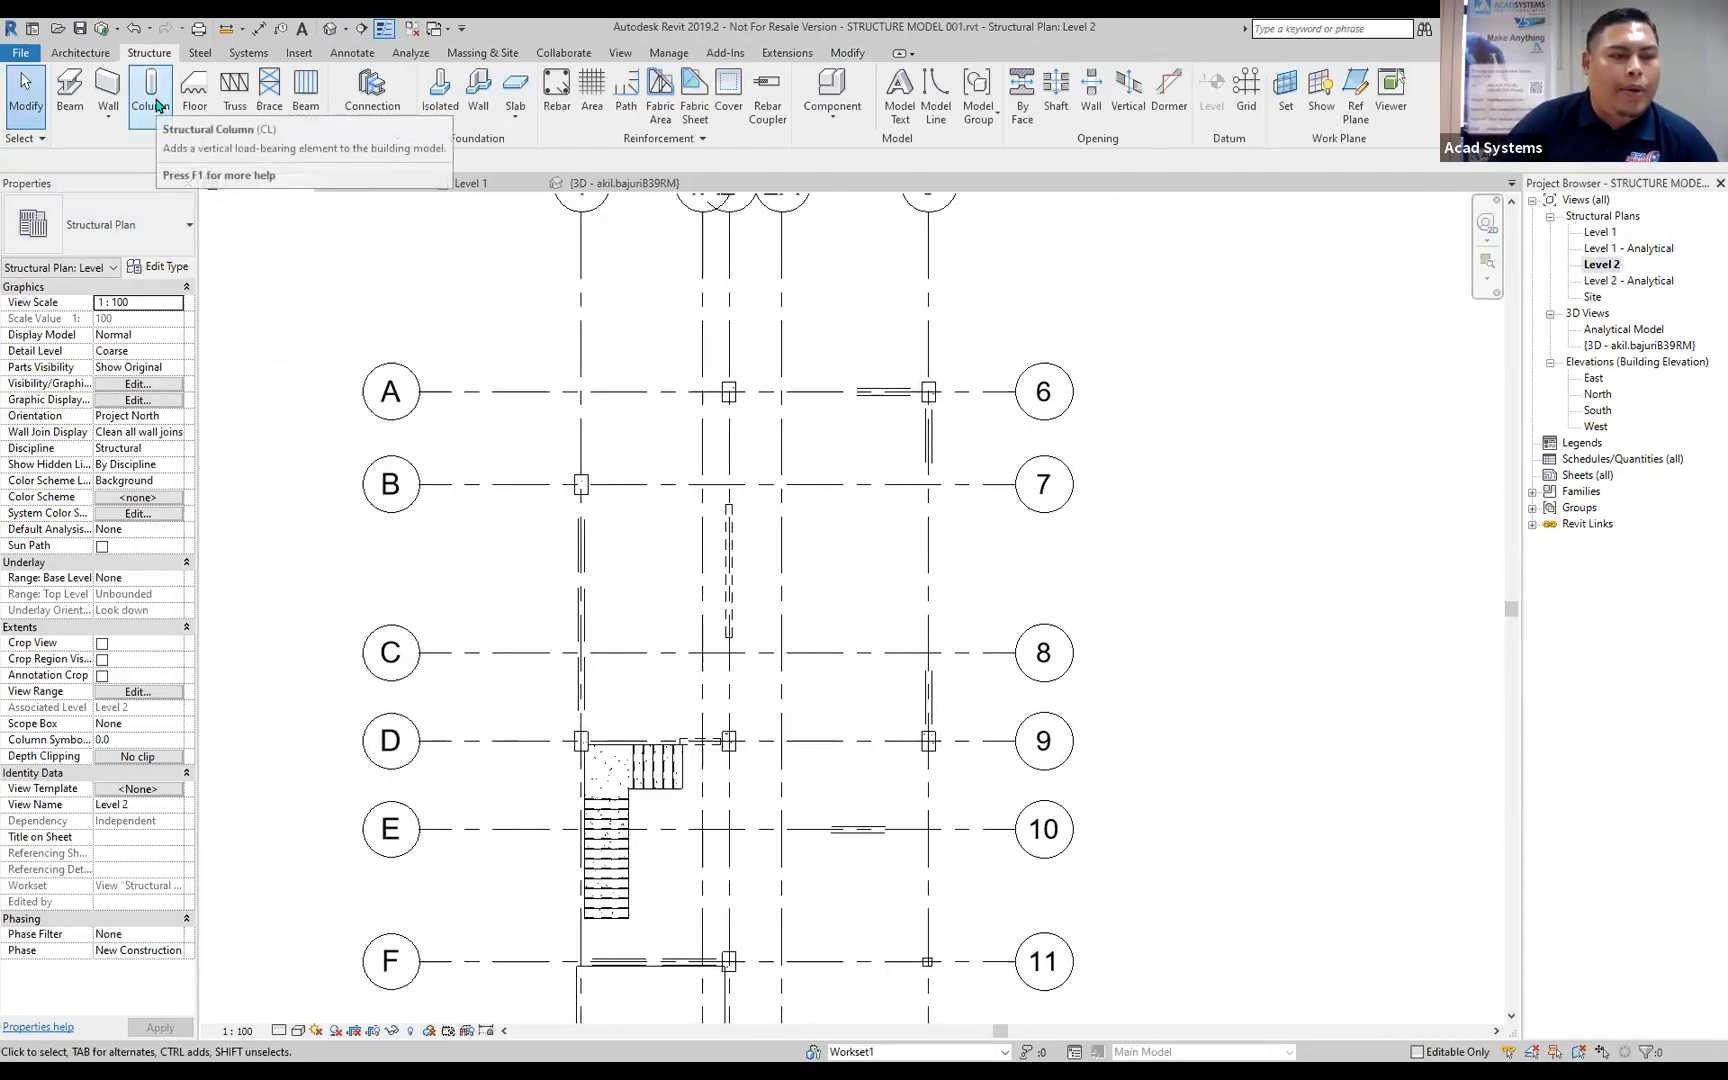
pyautogui.click(70, 90)
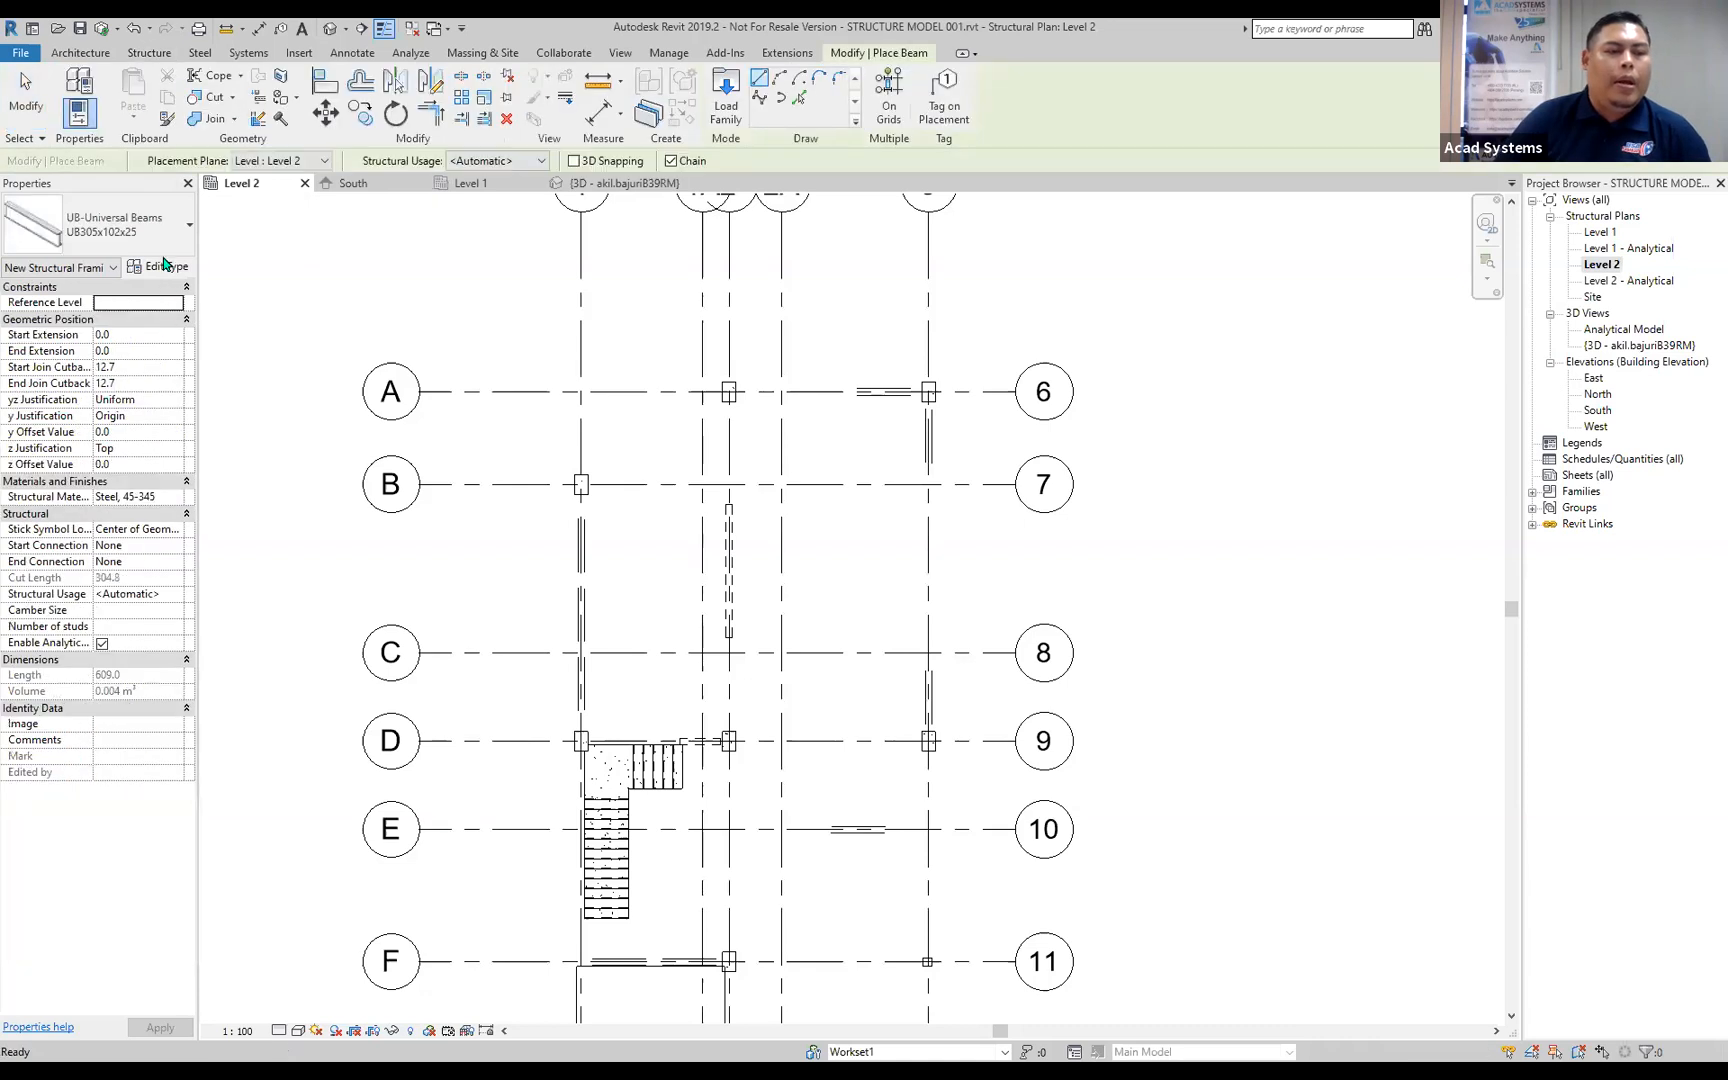
pyautogui.click(160, 238)
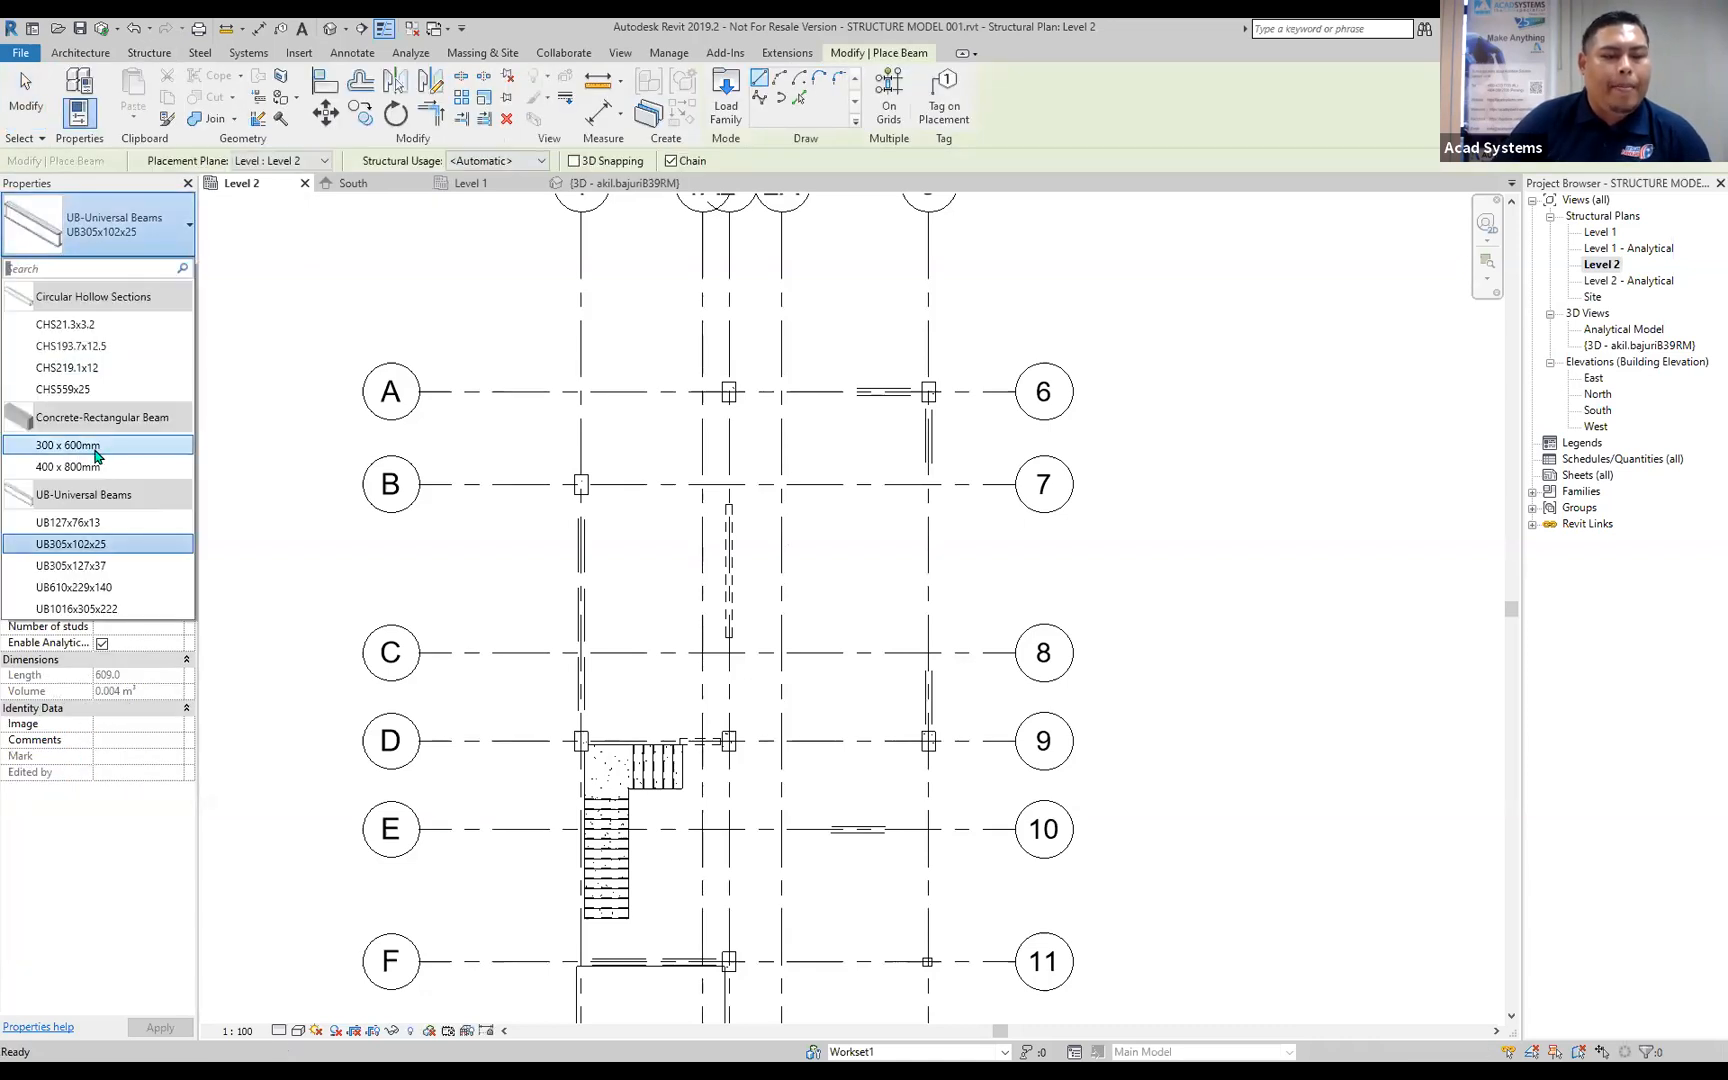
pyautogui.click(70, 445)
pyautogui.scroll(3, 735, 396)
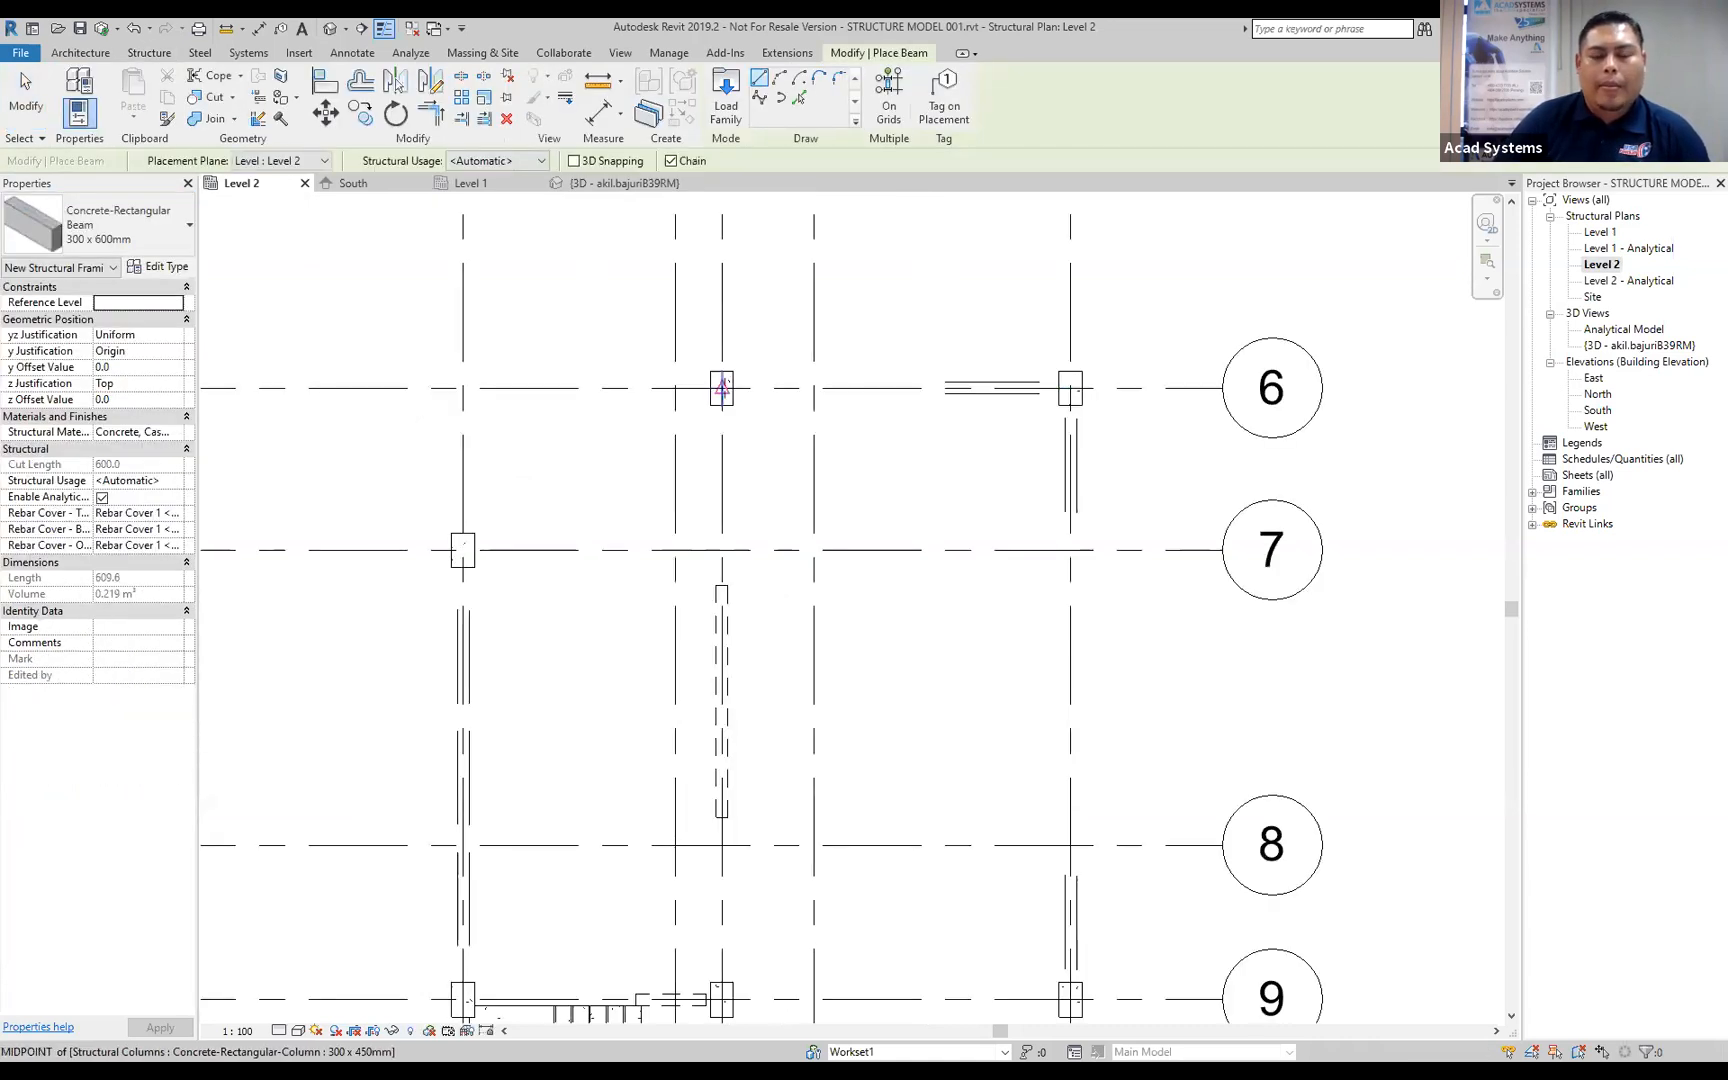
pyautogui.click(722, 387)
pyautogui.click(1070, 390)
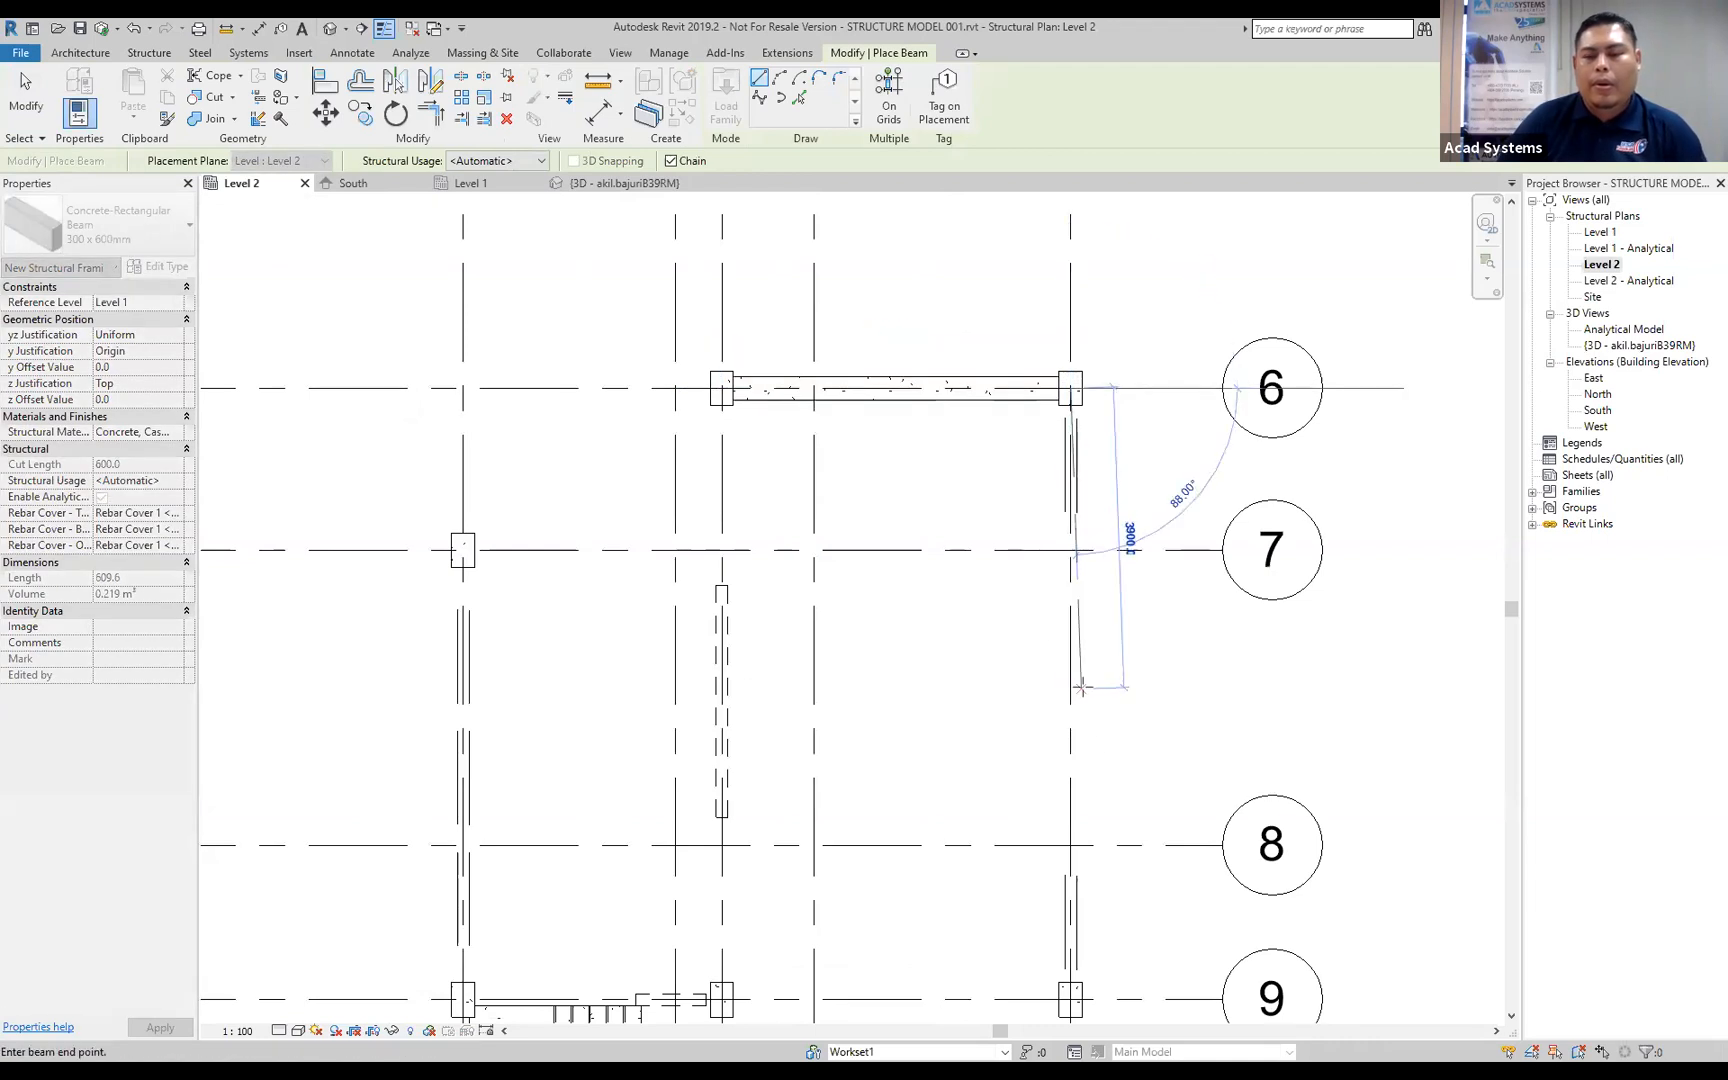
# Continue the beam chain from A/3 along linked gridline 3 to D/3, and along gridline D through the columns at D/2 and D/1.
pyautogui.scroll(-2, 1050, 700)
pyautogui.moveTo(1022, 648); pyautogui.dragTo(899, 432, button='middle')
pyautogui.scroll(3, 955, 660)
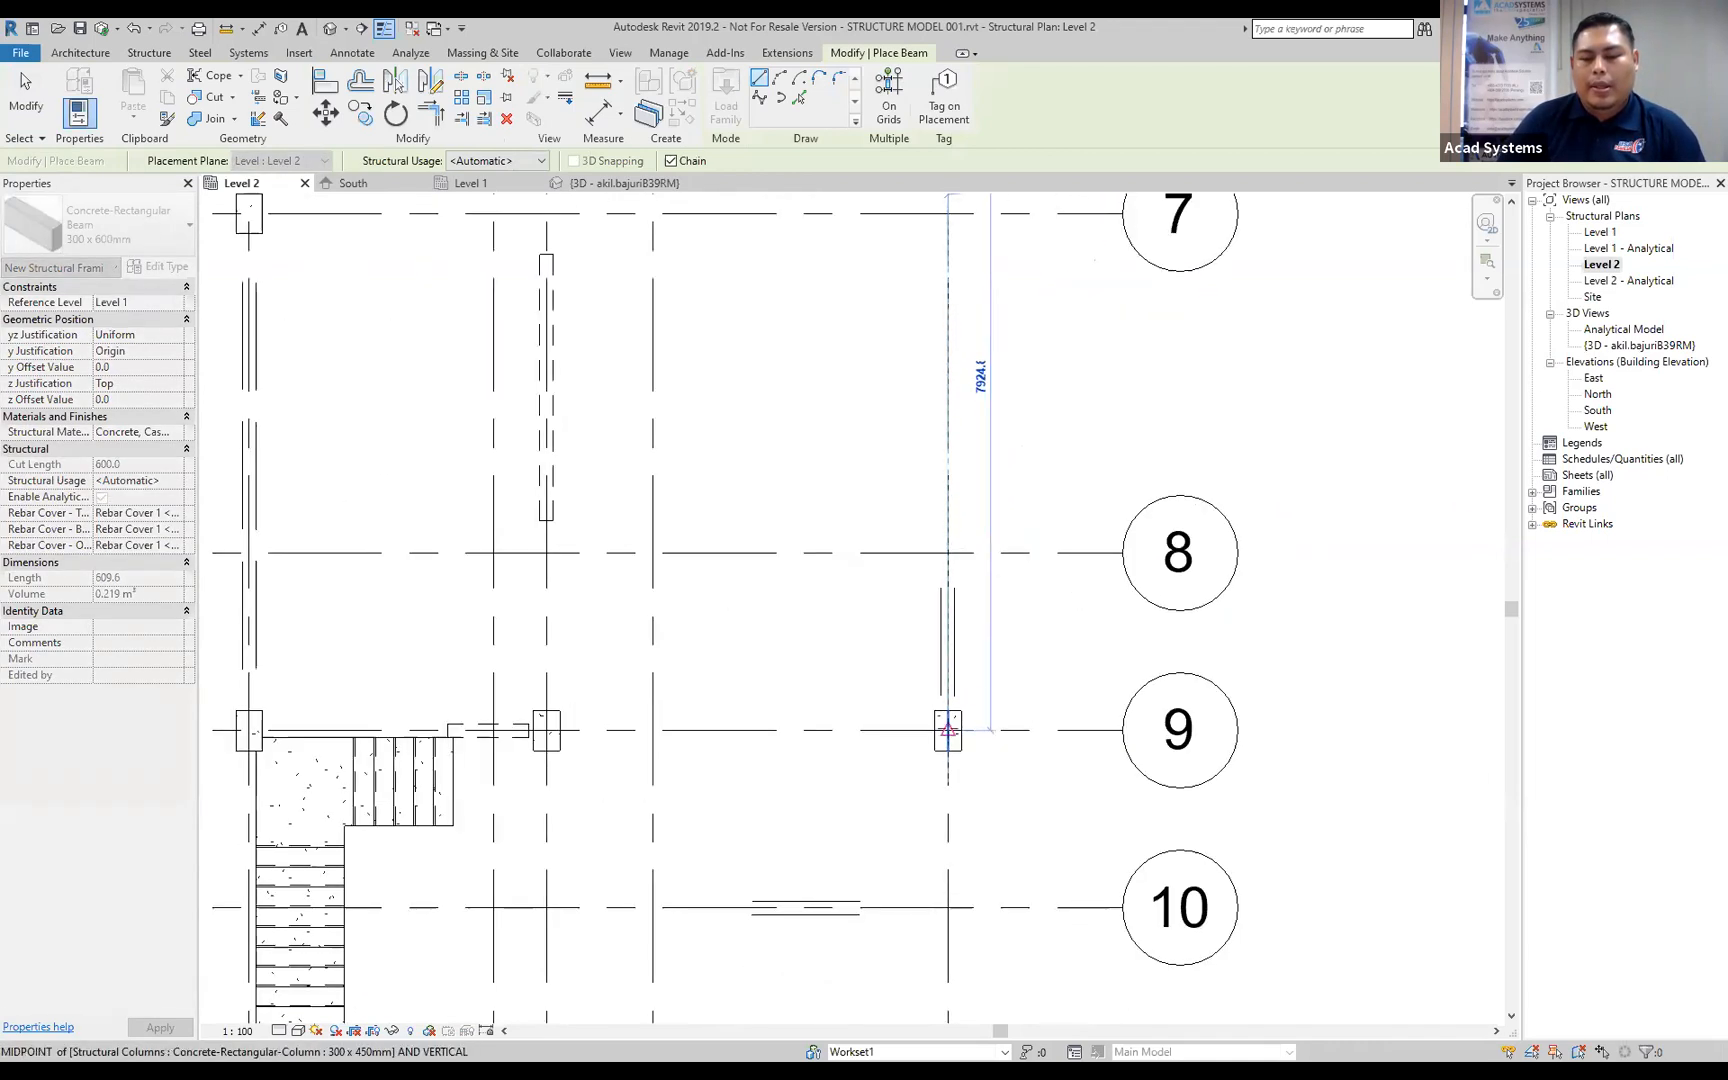
pyautogui.click(948, 730)
pyautogui.click(547, 730)
pyautogui.click(251, 731)
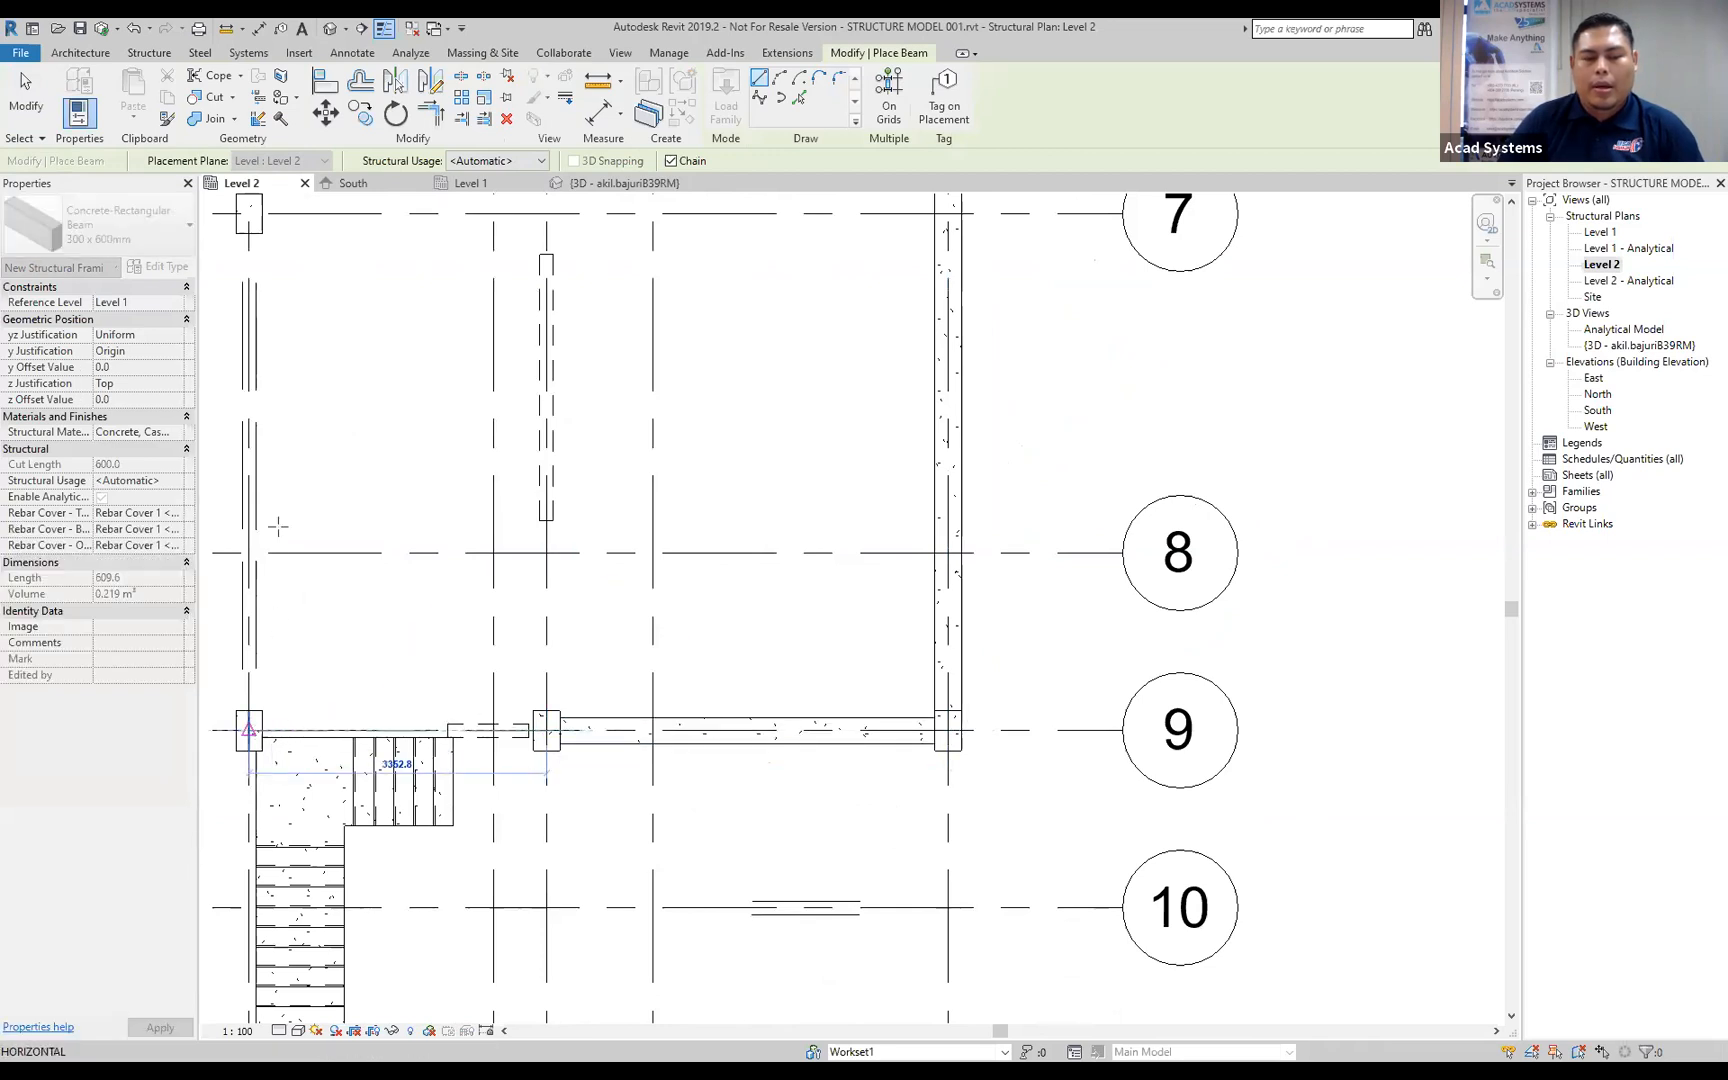
# Continue the beam chain along linked gridline 1 from D/1 to the column at B/1, and end beam placement.
pyautogui.scroll(-2, 277, 515)
pyautogui.moveTo(324, 536); pyautogui.dragTo(465, 696, button='middle')
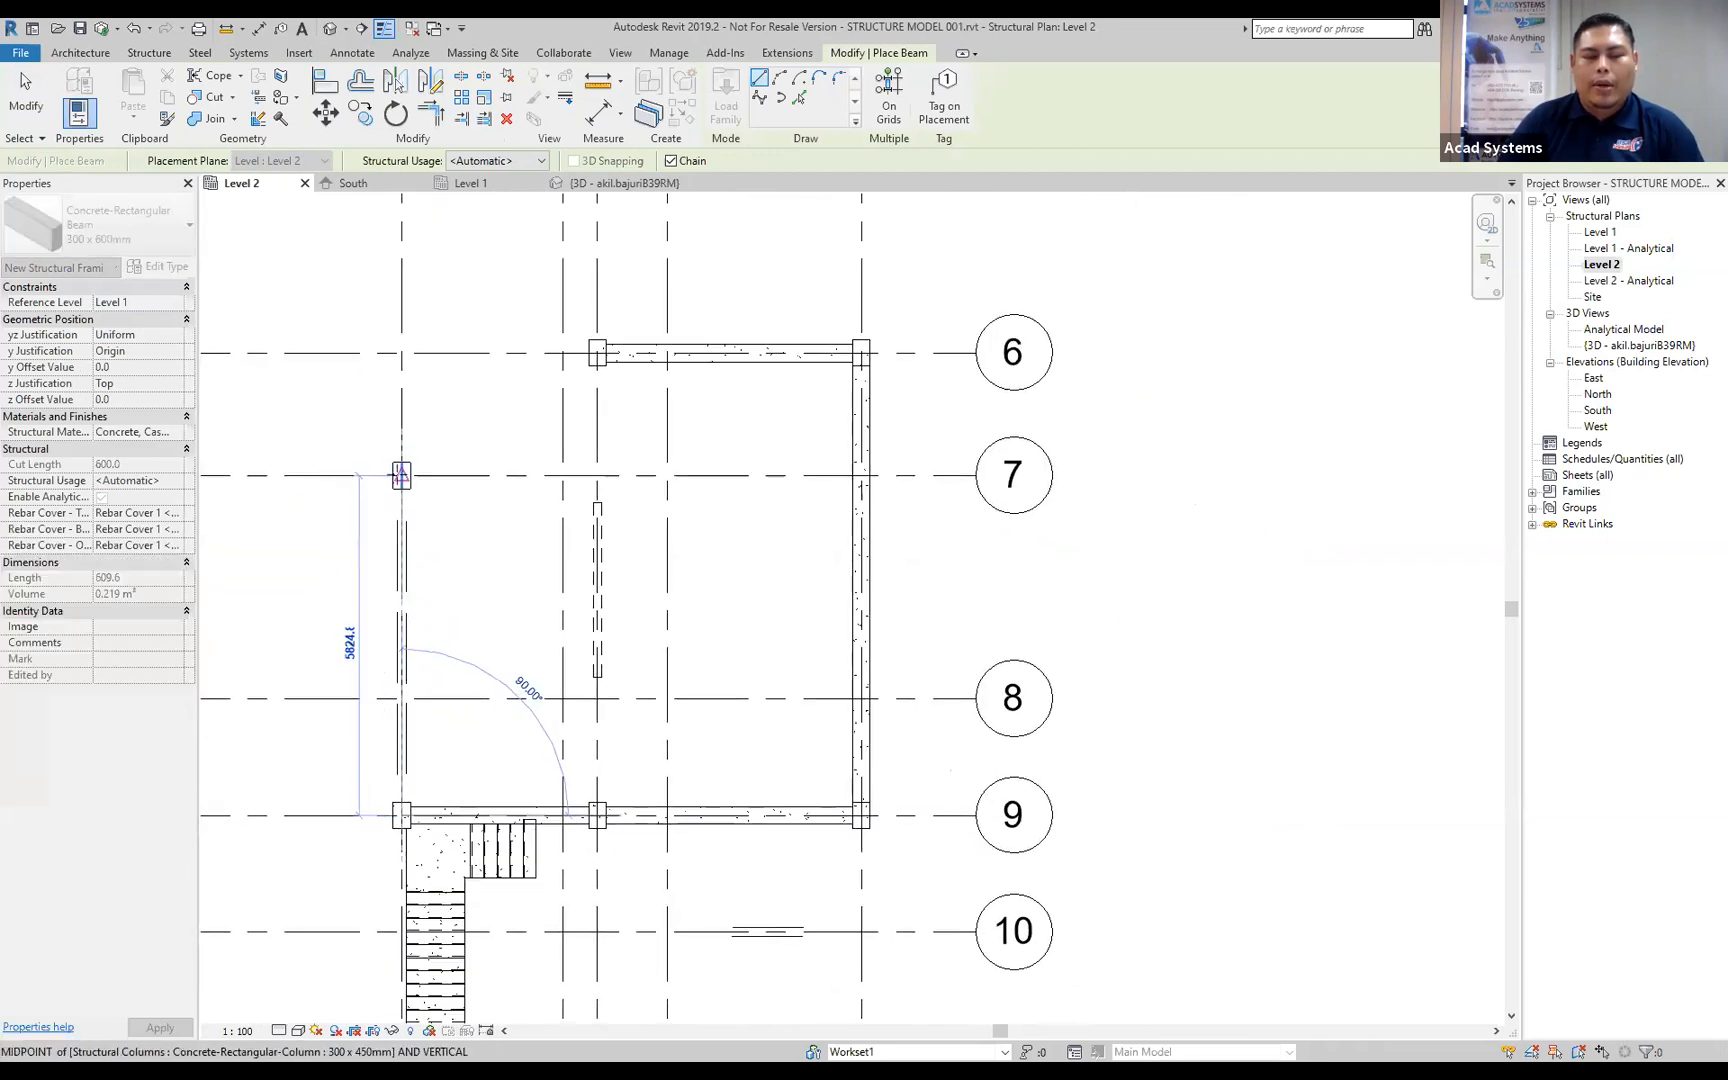
pyautogui.click(402, 477)
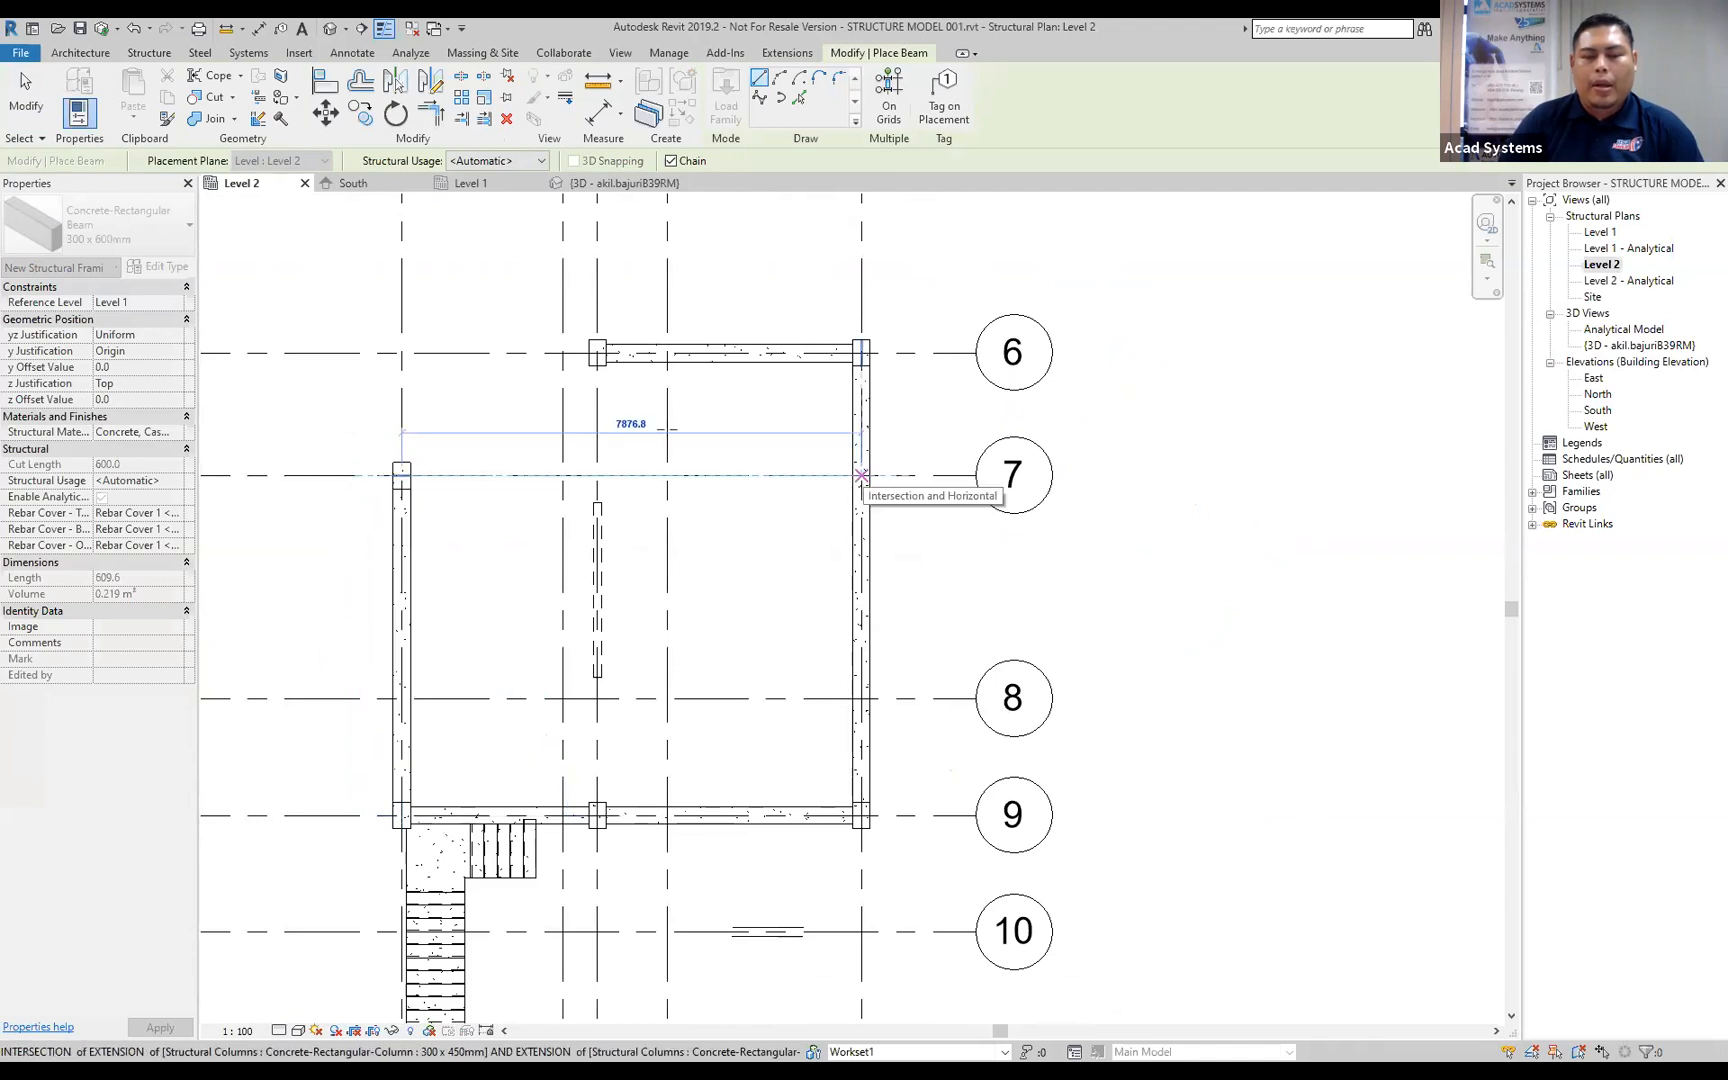
pyautogui.press('Escape')
pyautogui.press('Escape')
# Copy the column at linked grid intersection A/2 along gridline 2 to intersection B/2.
pyautogui.click(594, 354)
pyautogui.press('c')
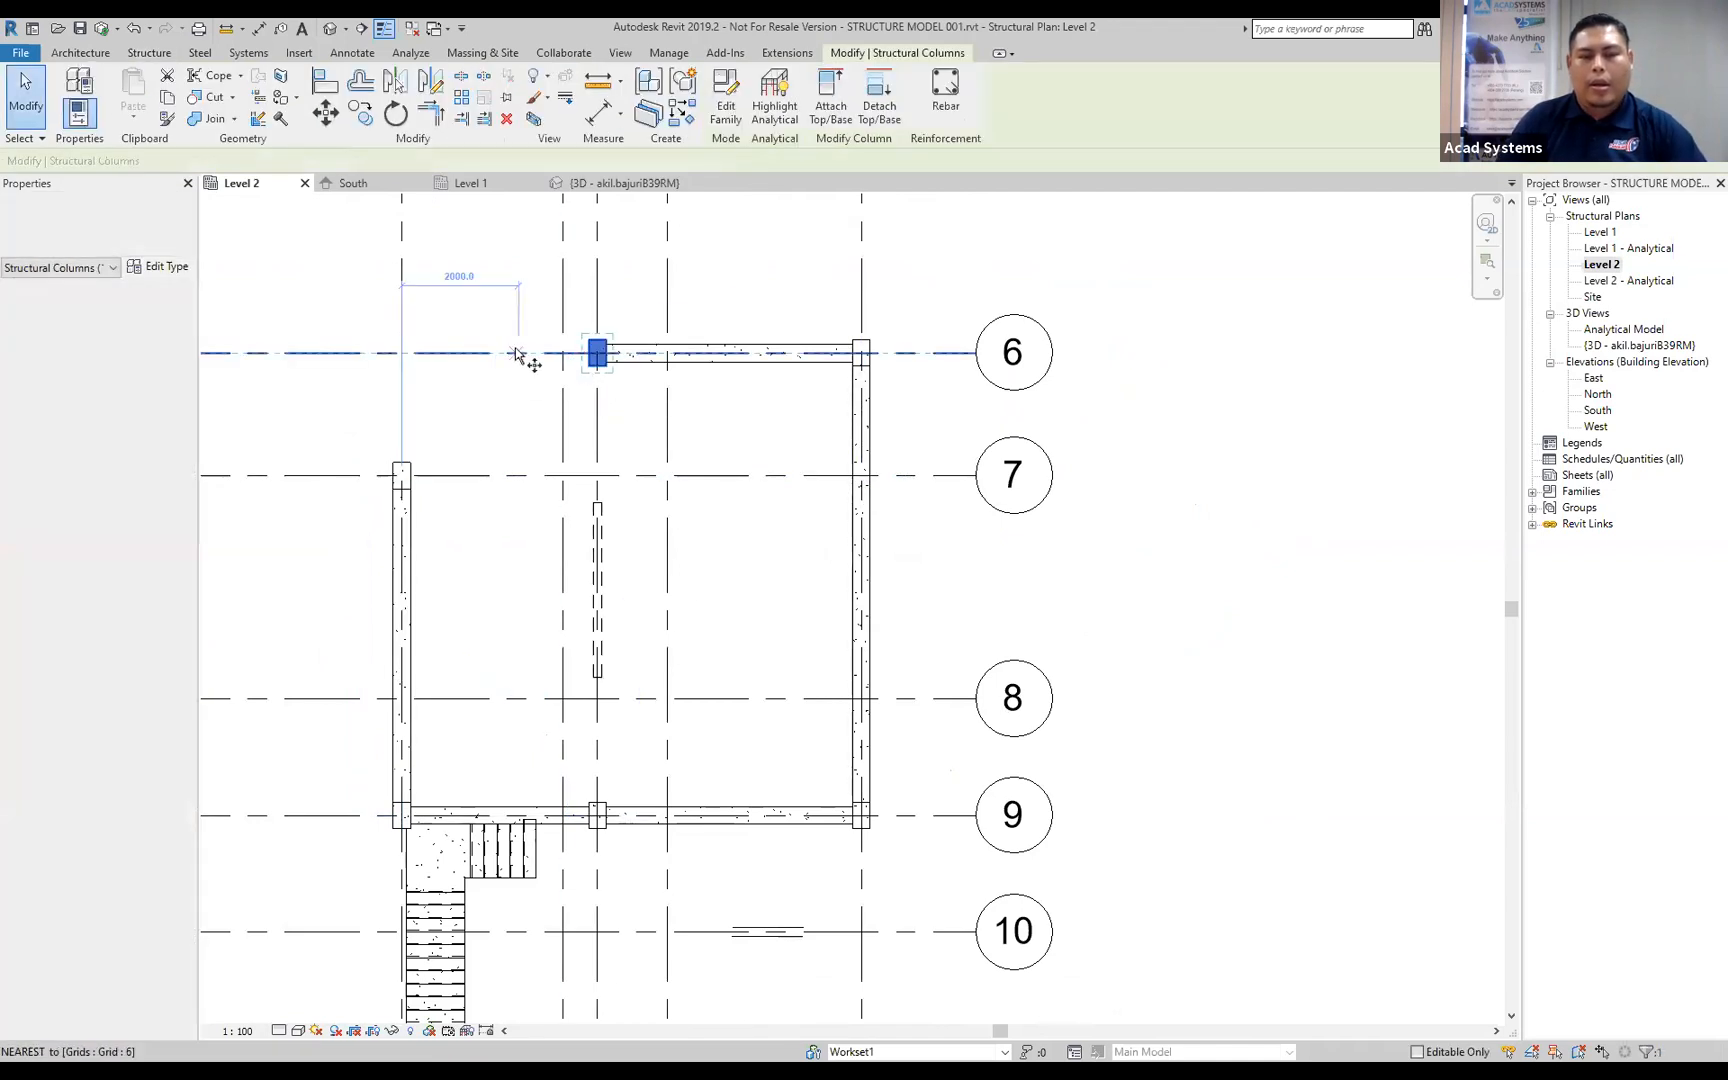
pyautogui.click(519, 352)
pyautogui.click(522, 475)
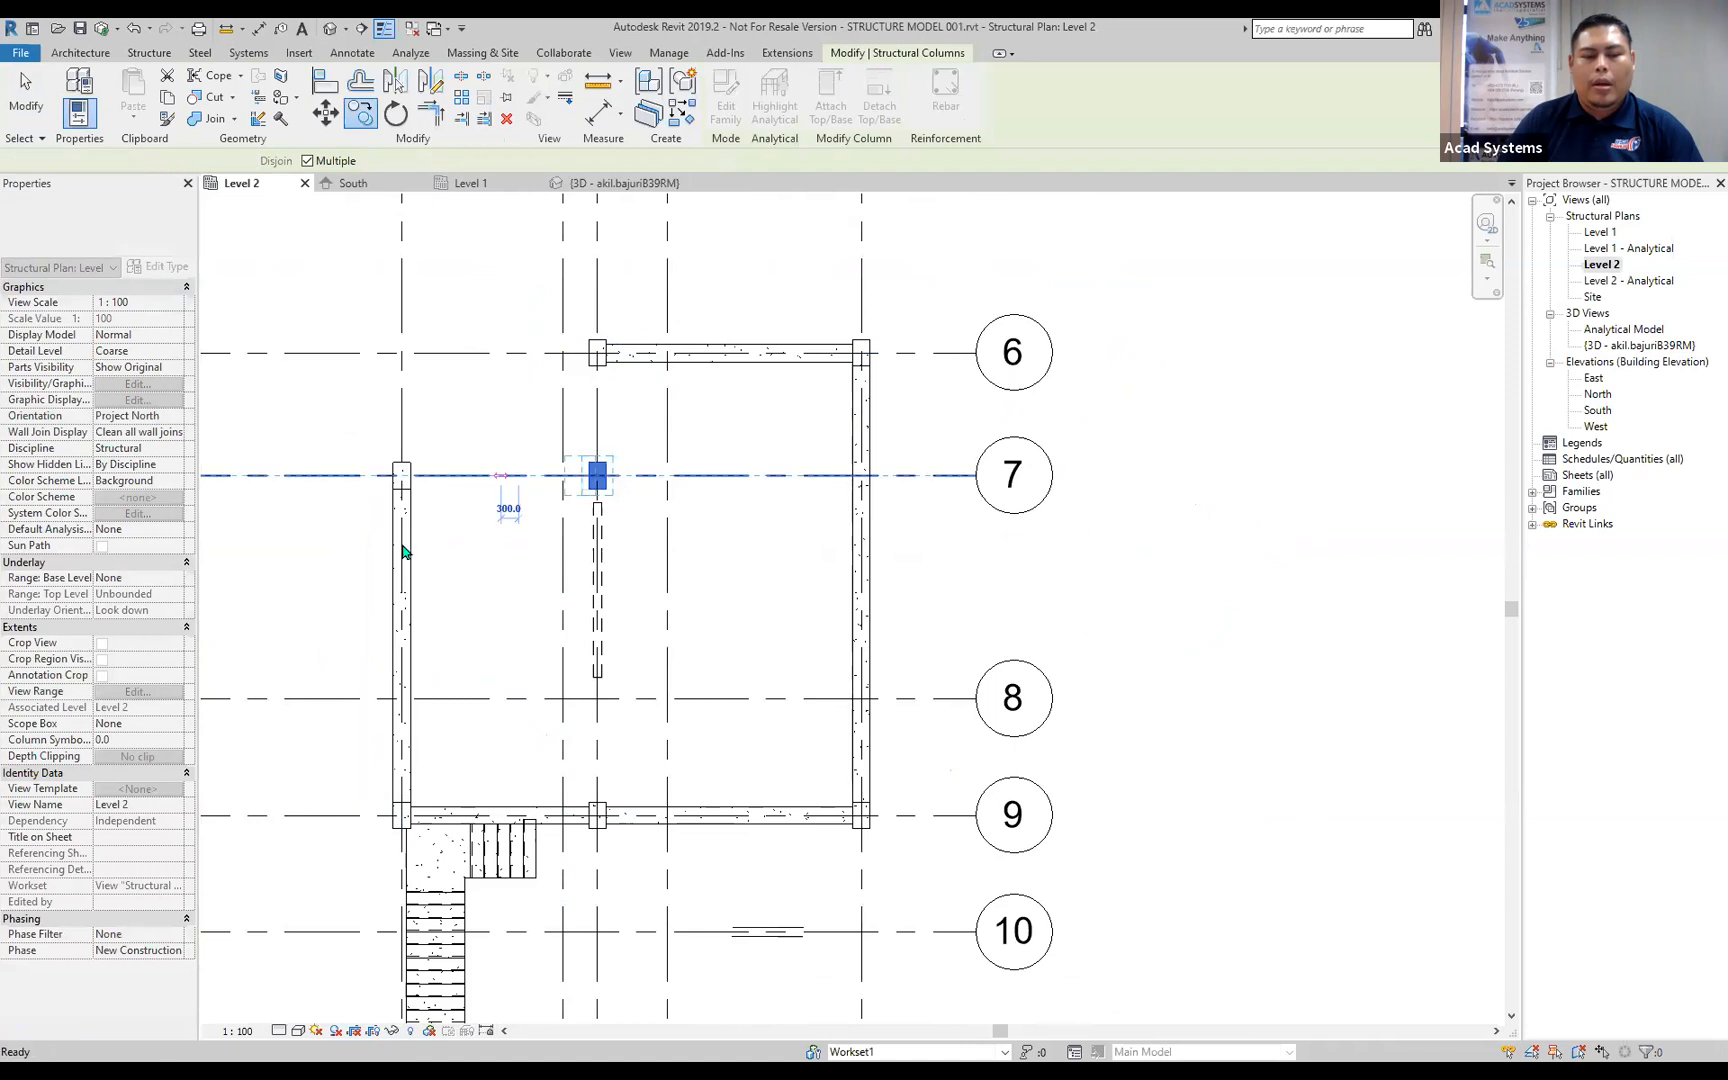
# Place 300 x 600mm concrete beams from the column at B/1 to the column at B/2, and on to A/2.
pyautogui.press('b')
pyautogui.press('m')
pyautogui.click(401, 475)
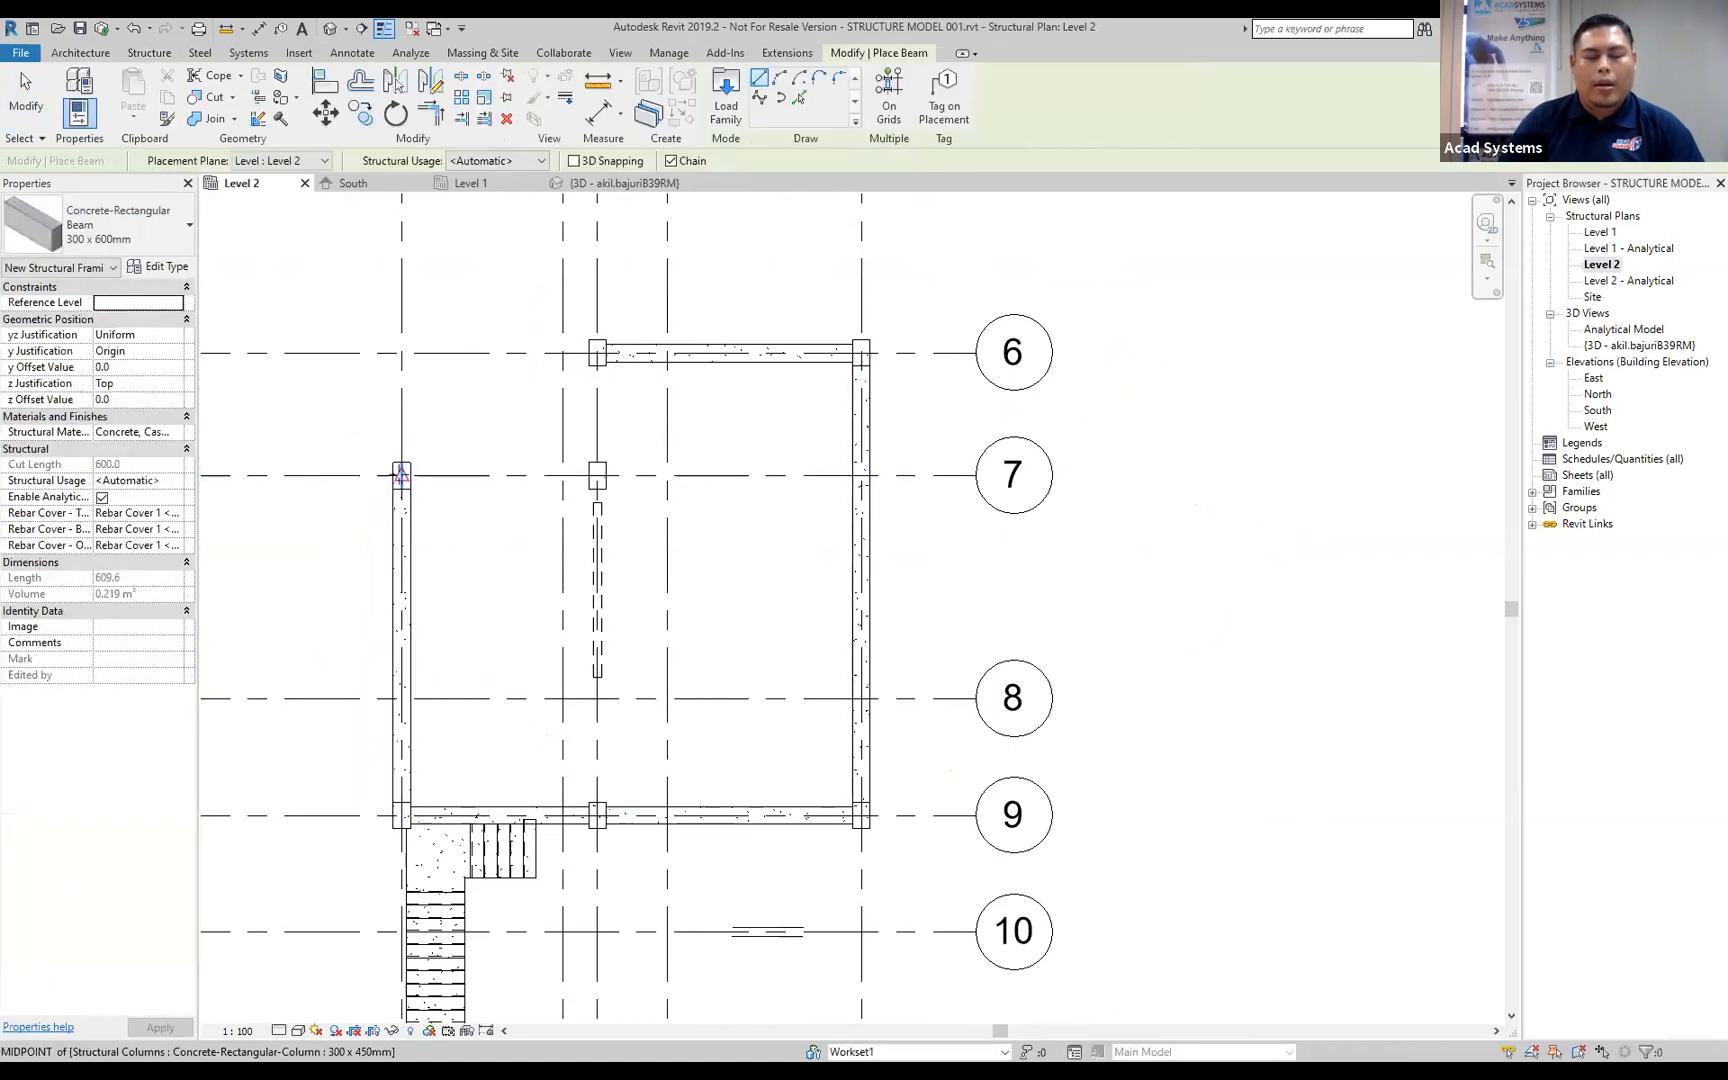
pyautogui.click(597, 475)
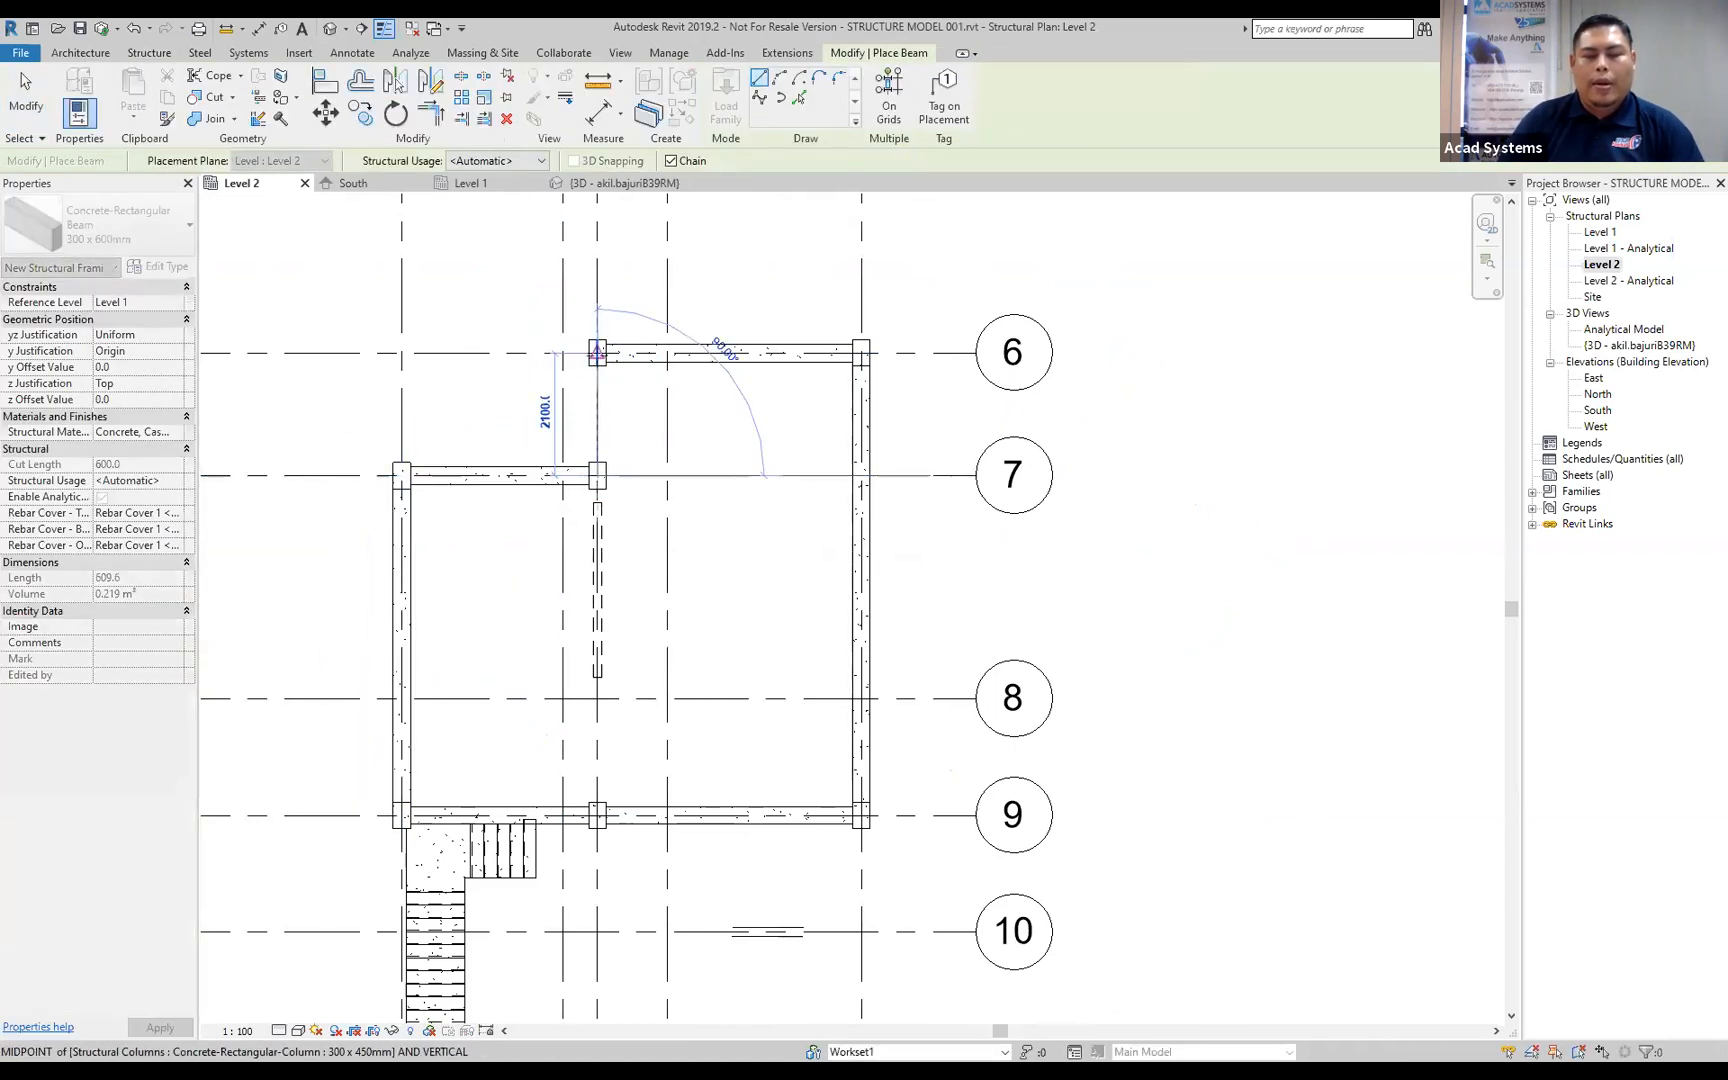
pyautogui.click(597, 356)
pyautogui.press('Escape')
# Place beams from the column at B/2 to the beam on linked gridline 3, and from B/2 to the column at D/2.
pyautogui.click(597, 475)
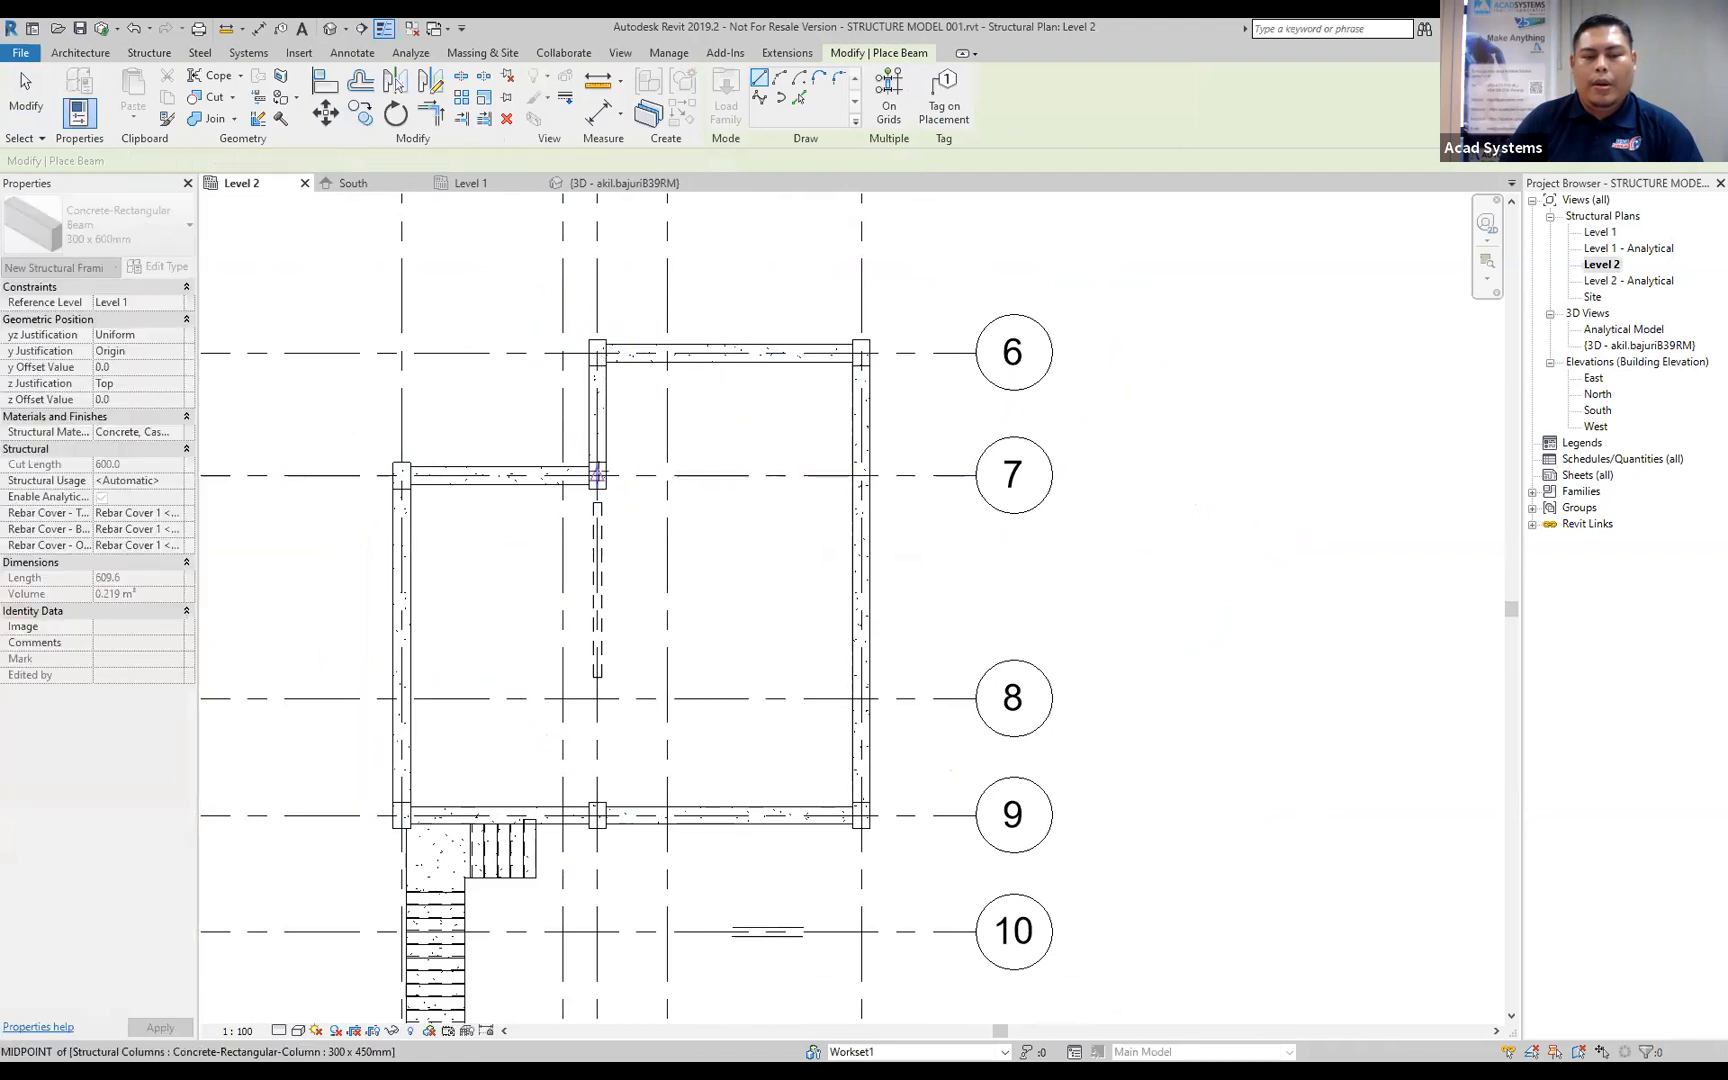
pyautogui.click(861, 475)
pyautogui.press('Escape')
pyautogui.click(597, 475)
pyautogui.click(598, 815)
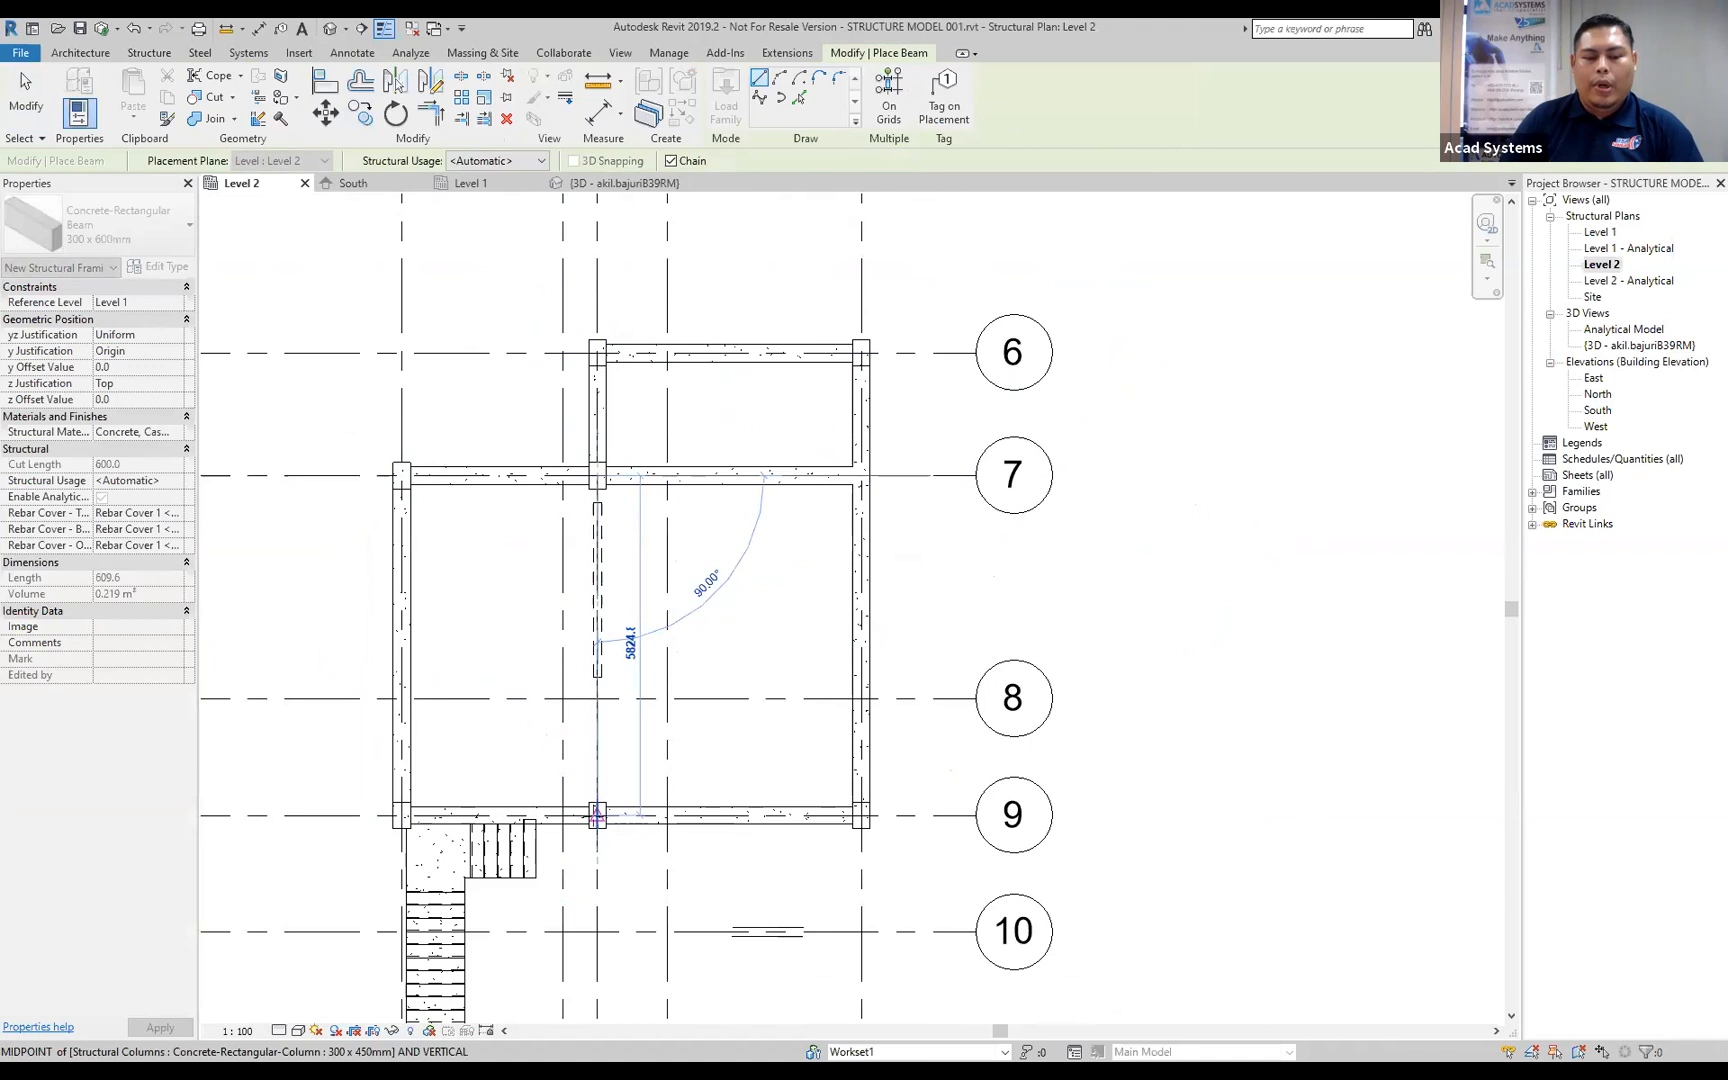
# Extend the beam run along linked gridline 2 from D/2 to the column at F/2, and finish placing beams.
pyautogui.scroll(-2, 640, 835)
pyautogui.moveTo(779, 872); pyautogui.dragTo(768, 595, button='middle')
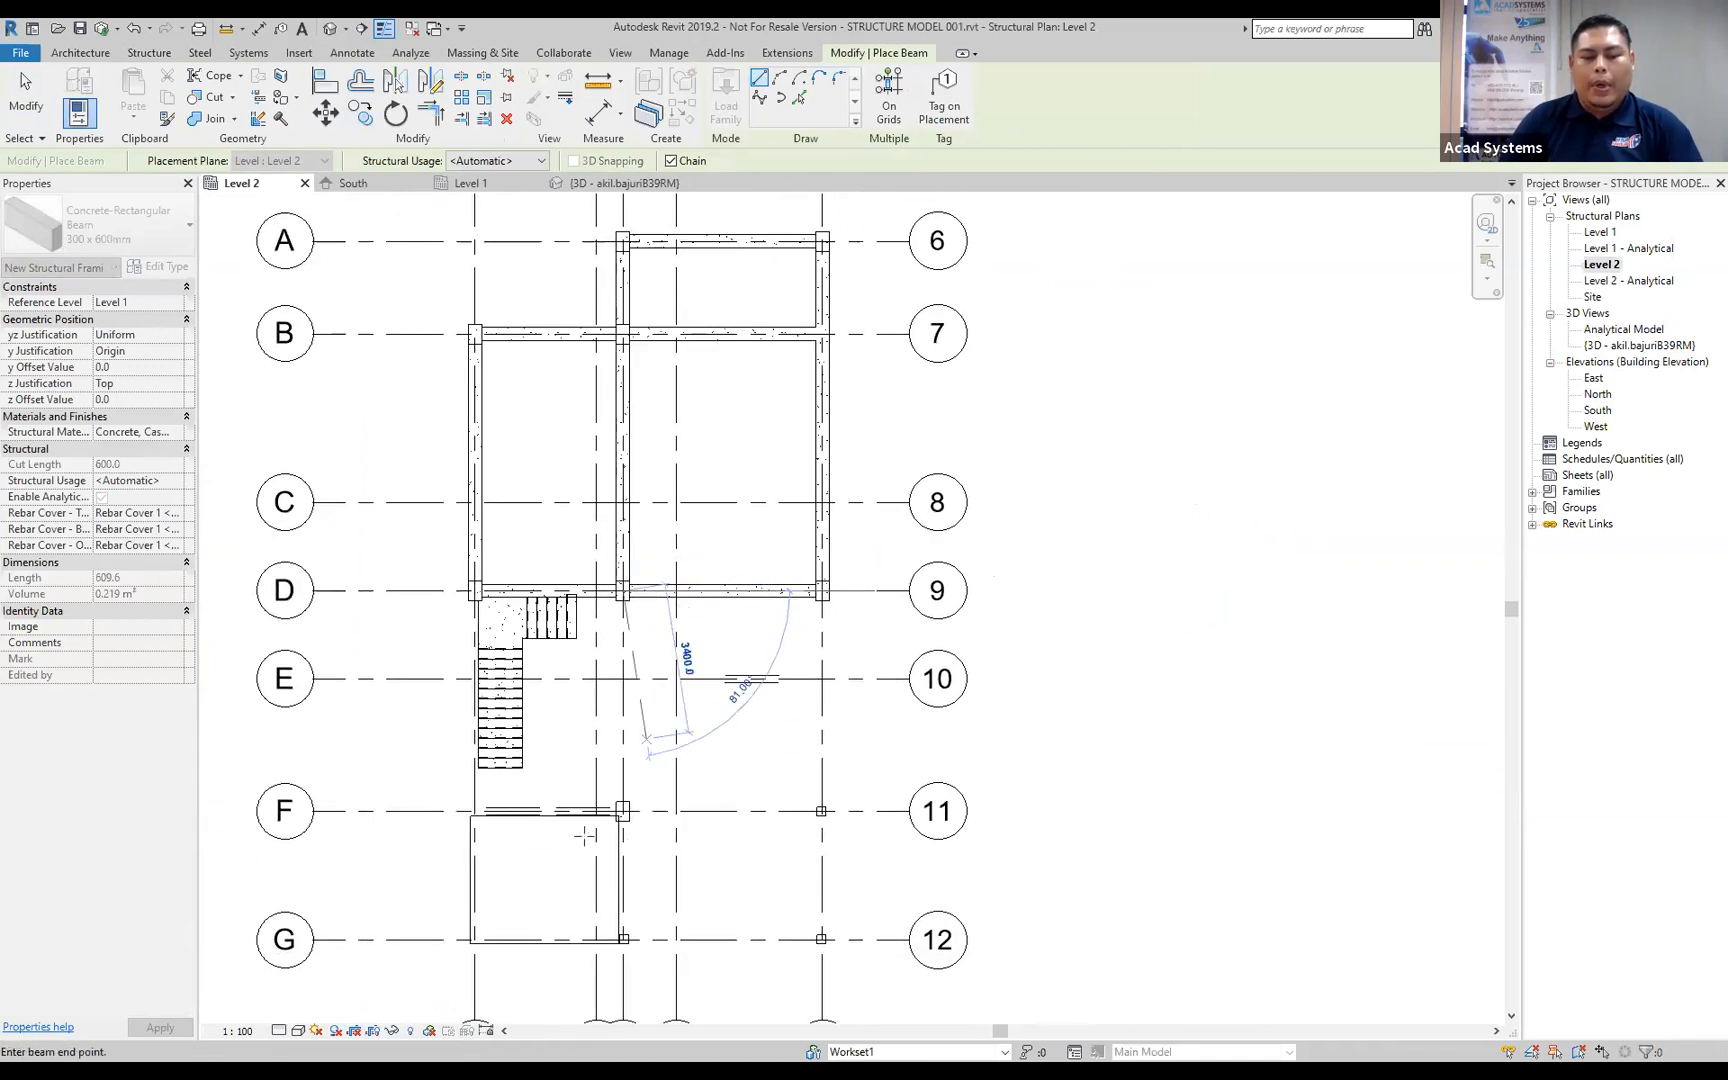
pyautogui.scroll(2, 617, 830)
pyautogui.click(619, 795)
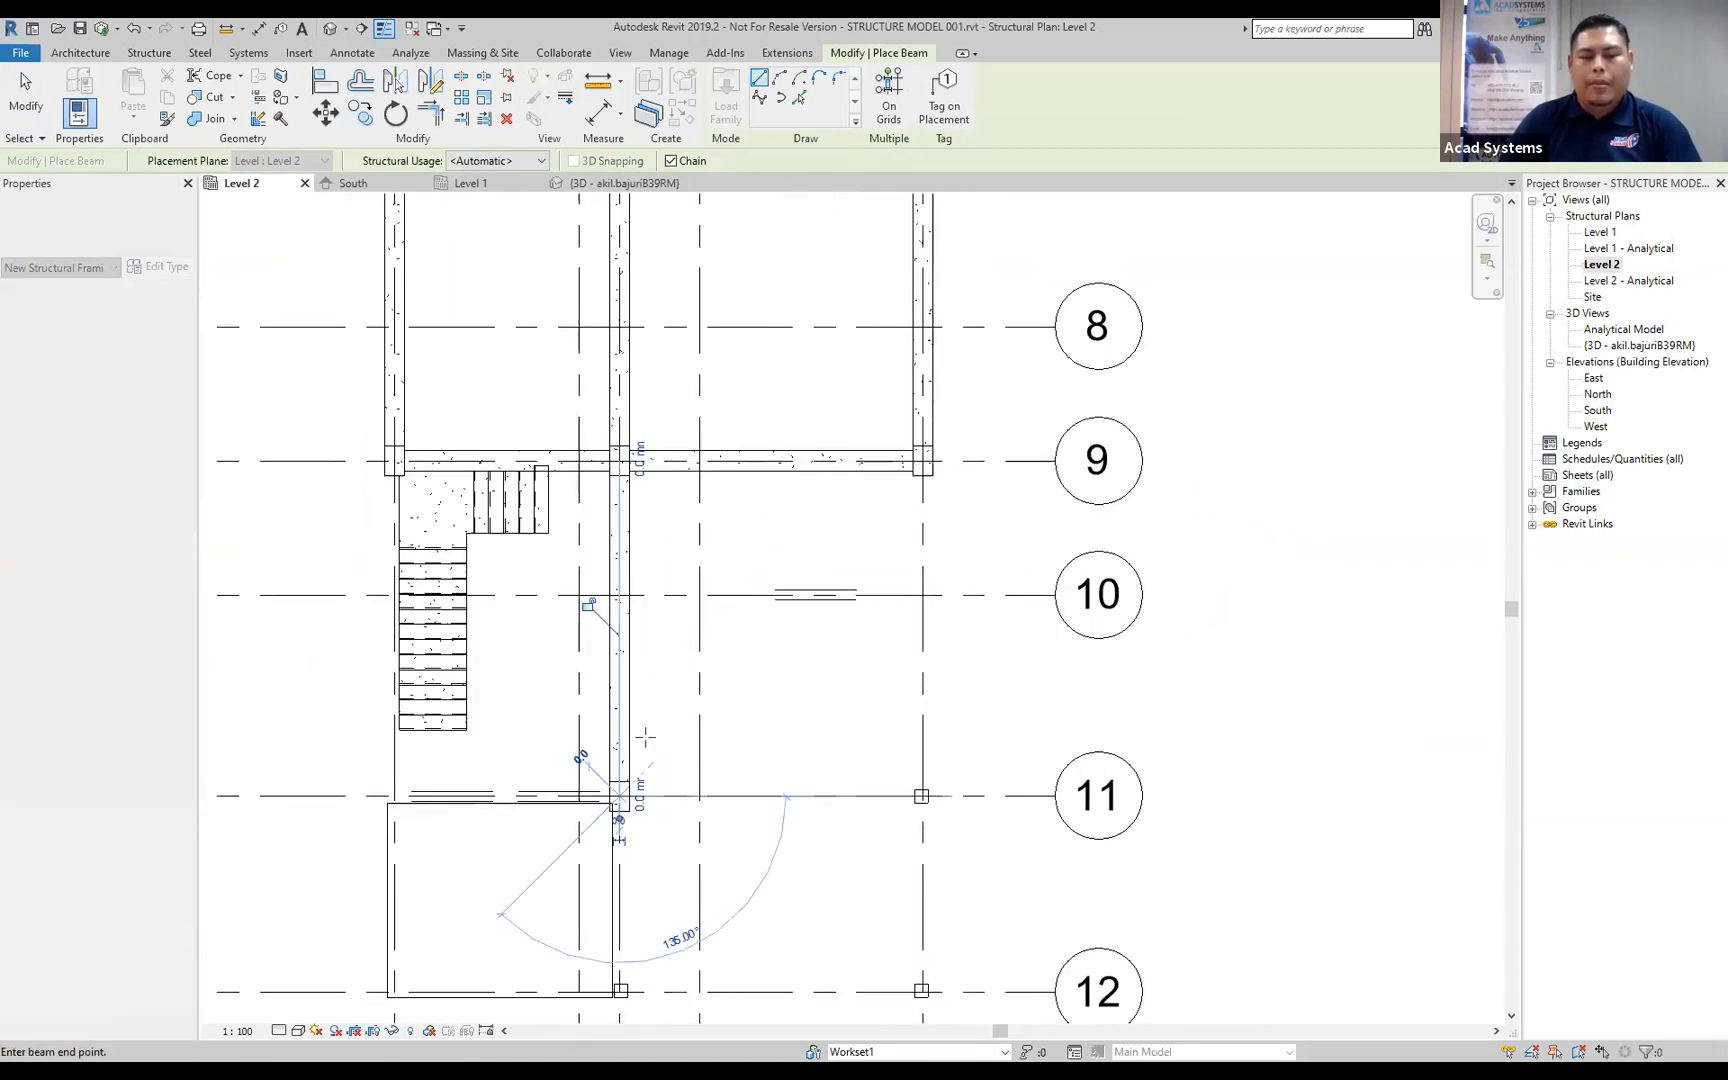
pyautogui.press('Escape')
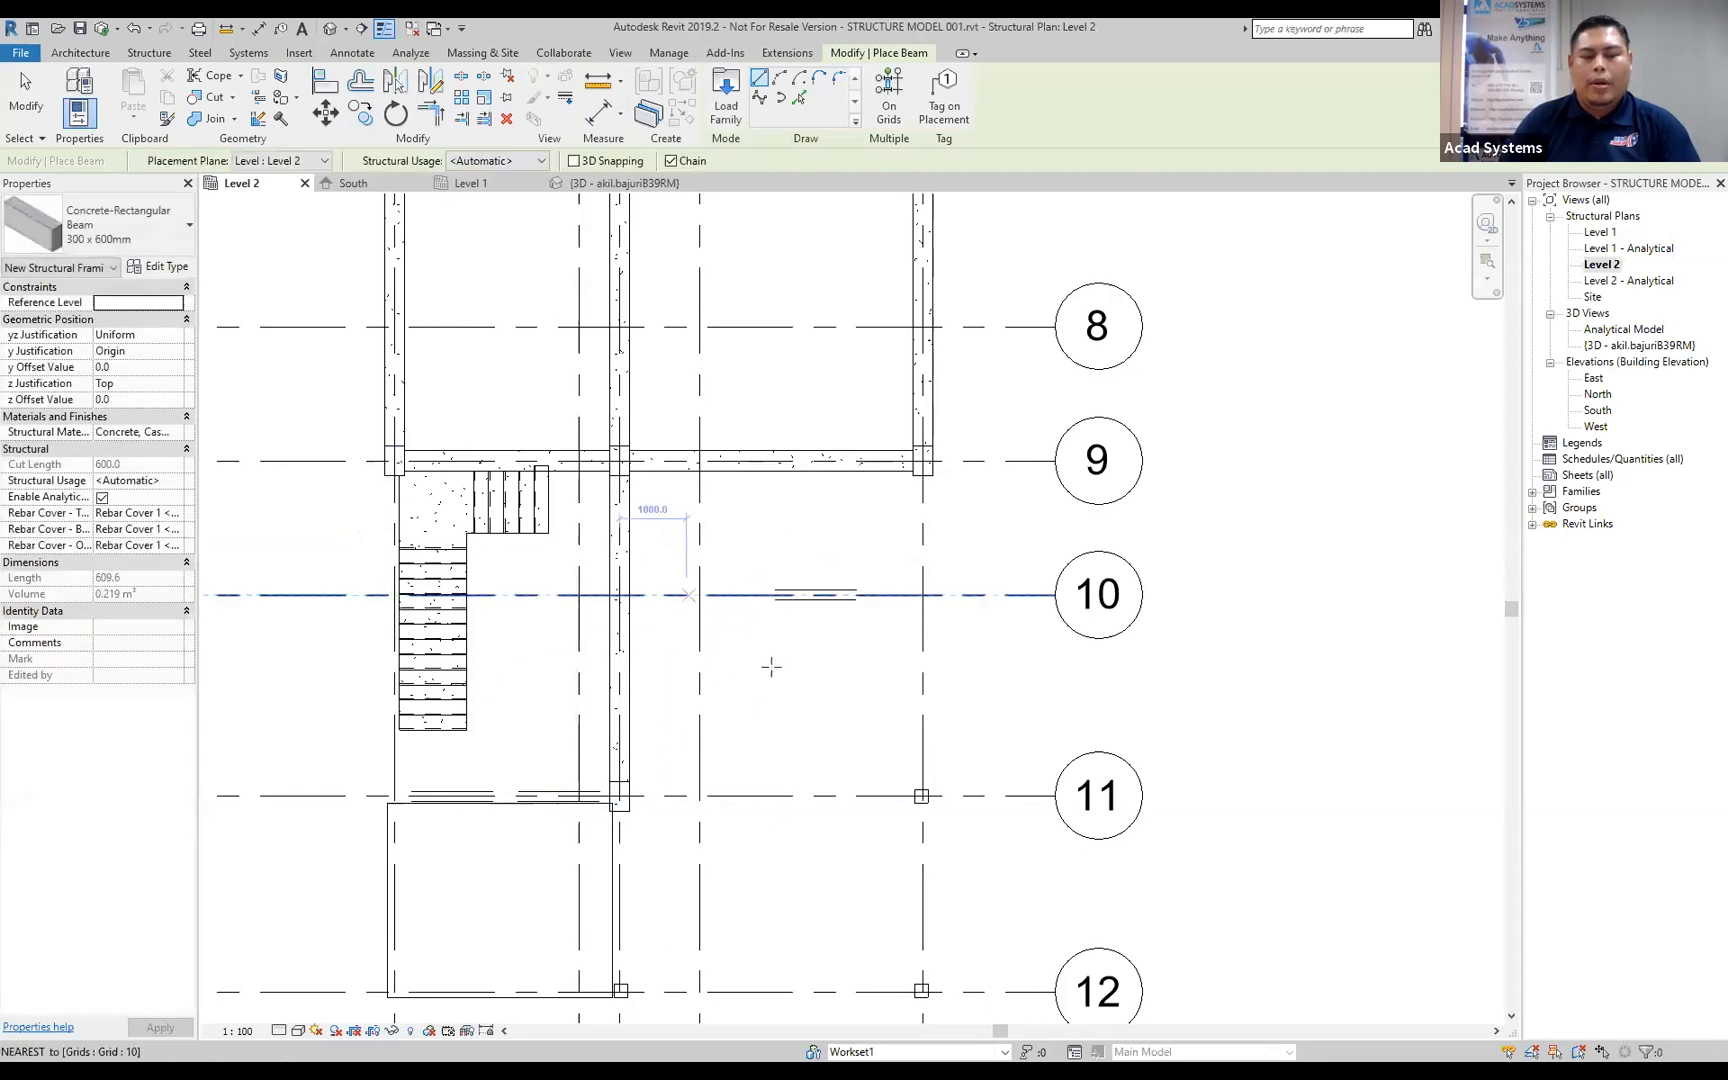
pyautogui.press('Escape')
pyautogui.press('Escape')
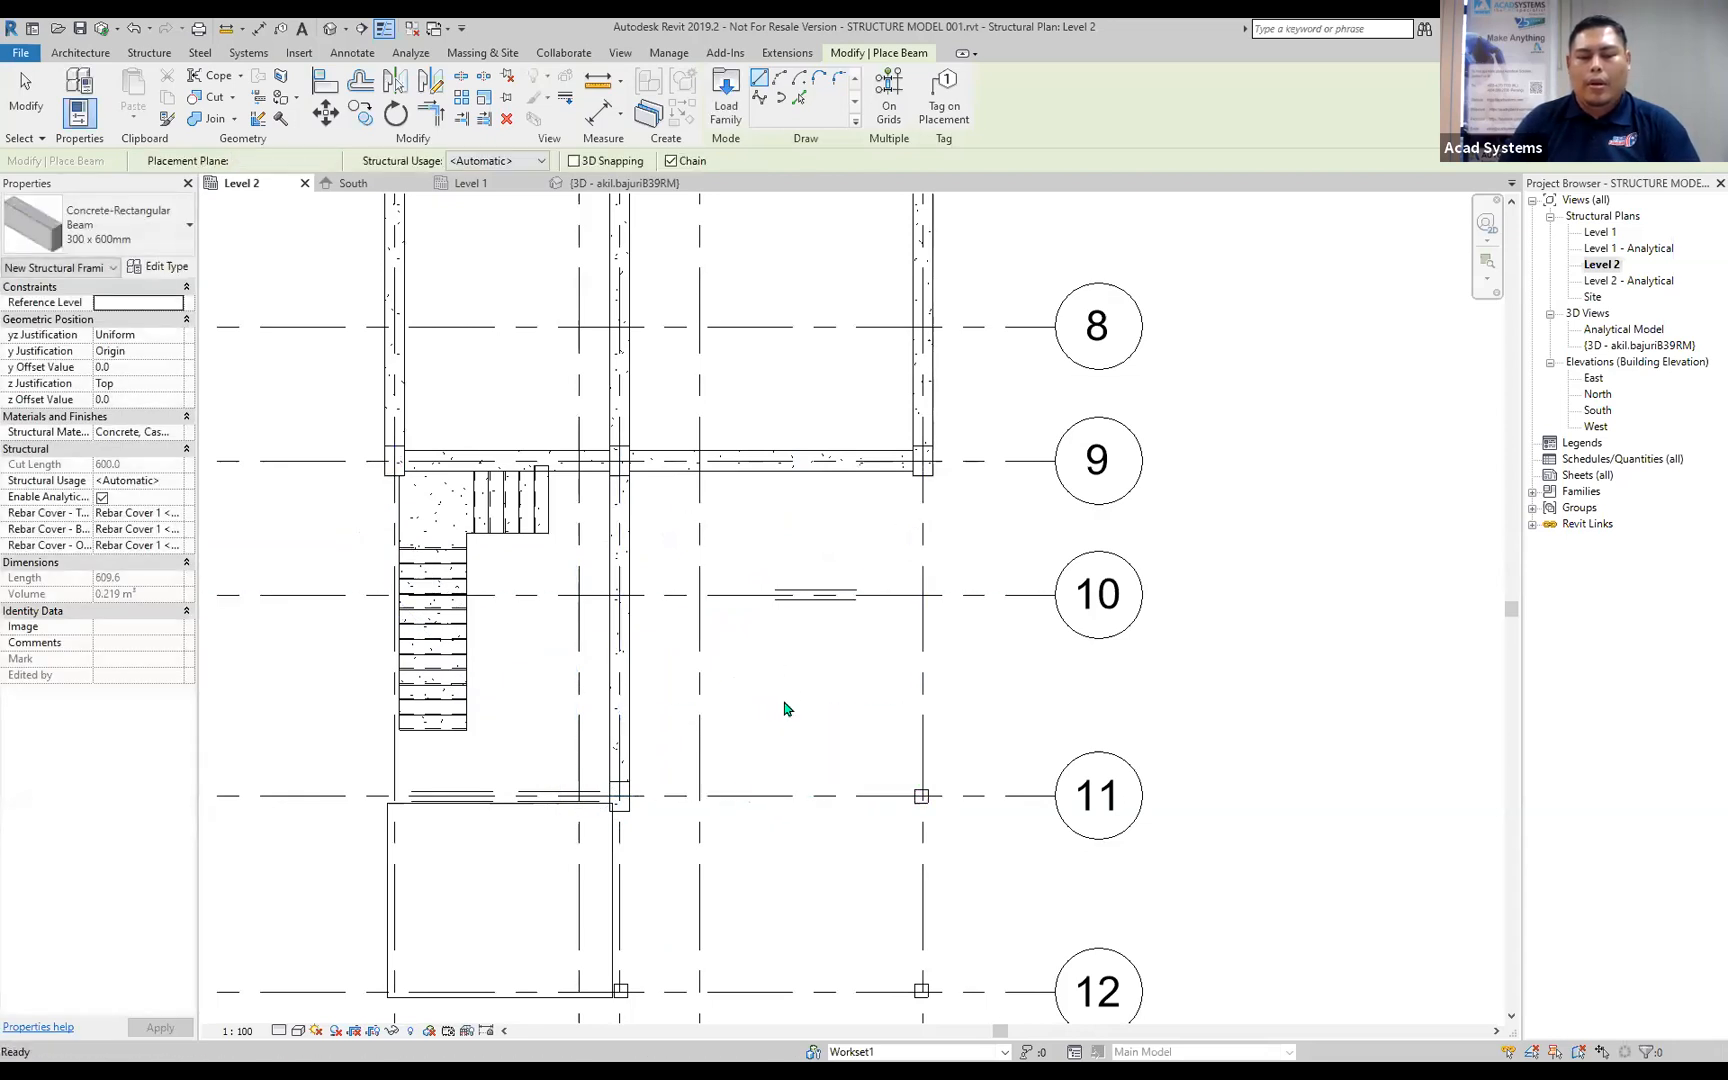
# Open the default 3D view and set its visual style to Consistent Colors.
pyautogui.scroll(-3, 740, 760)
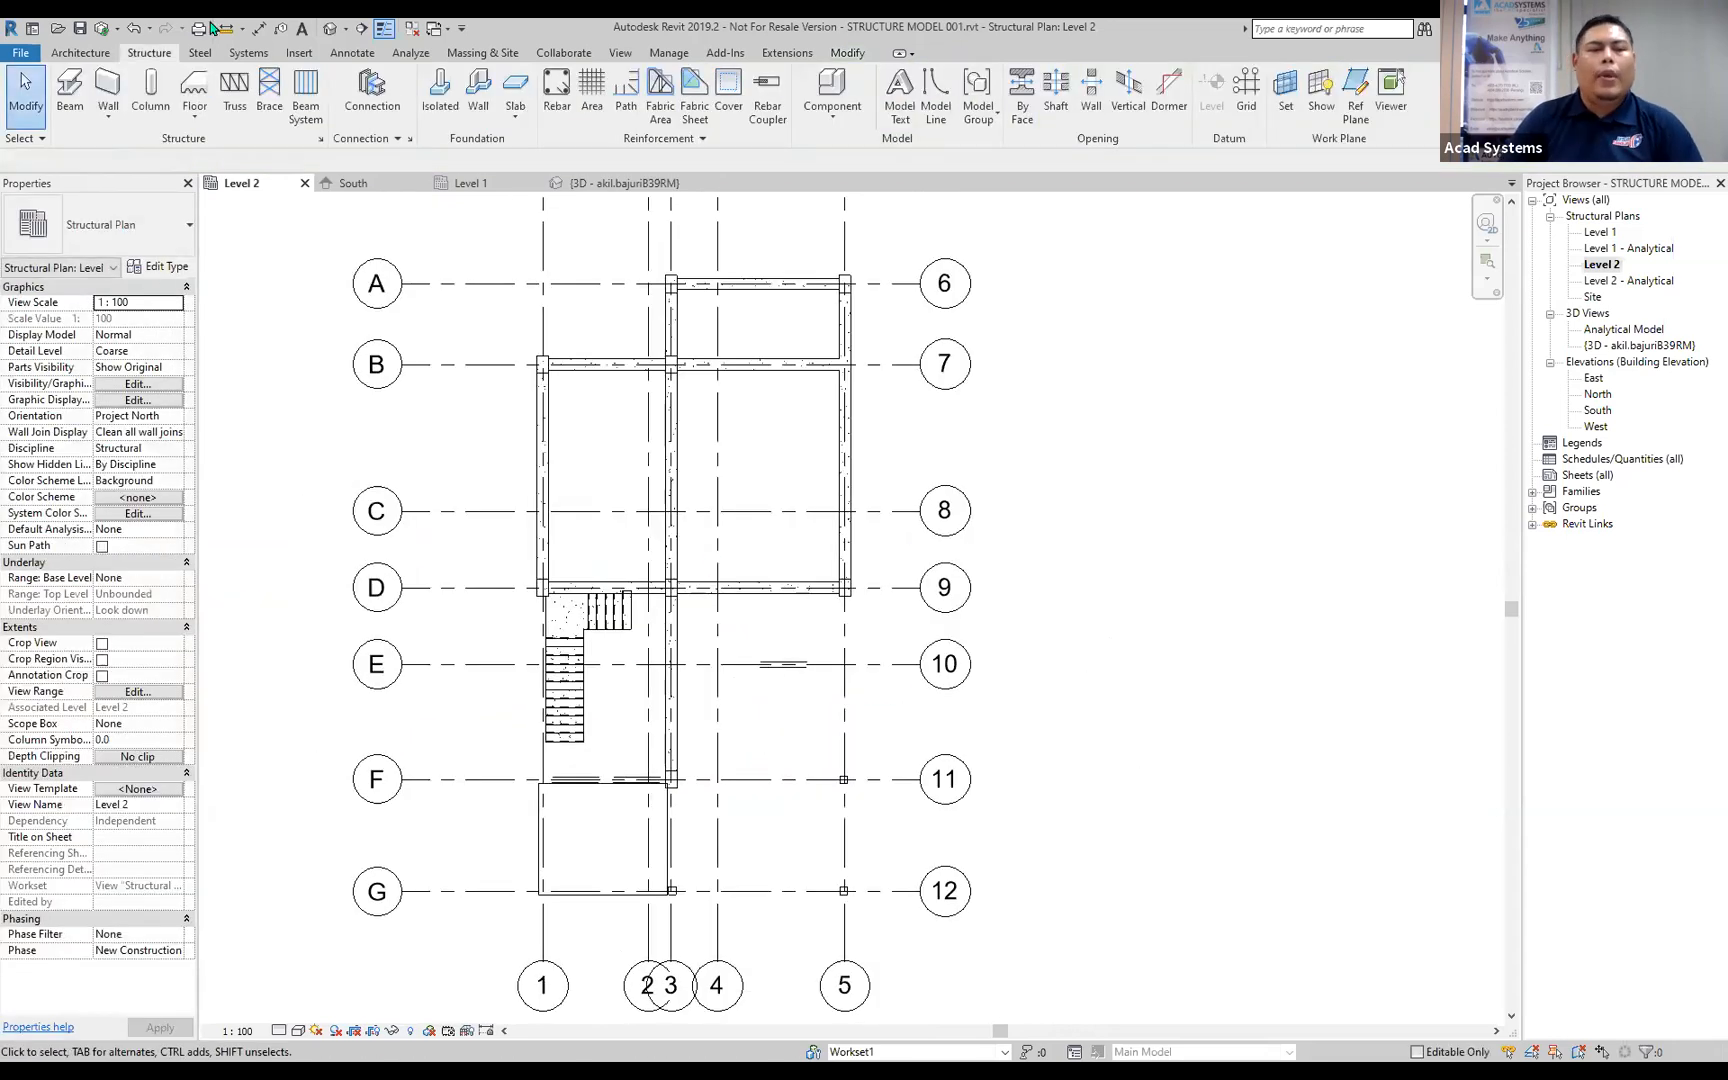
pyautogui.click(330, 28)
pyautogui.keyDown('shift'); pyautogui.moveTo(1040, 590); pyautogui.dragTo(1000, 560, button='middle'); pyautogui.keyUp('shift')
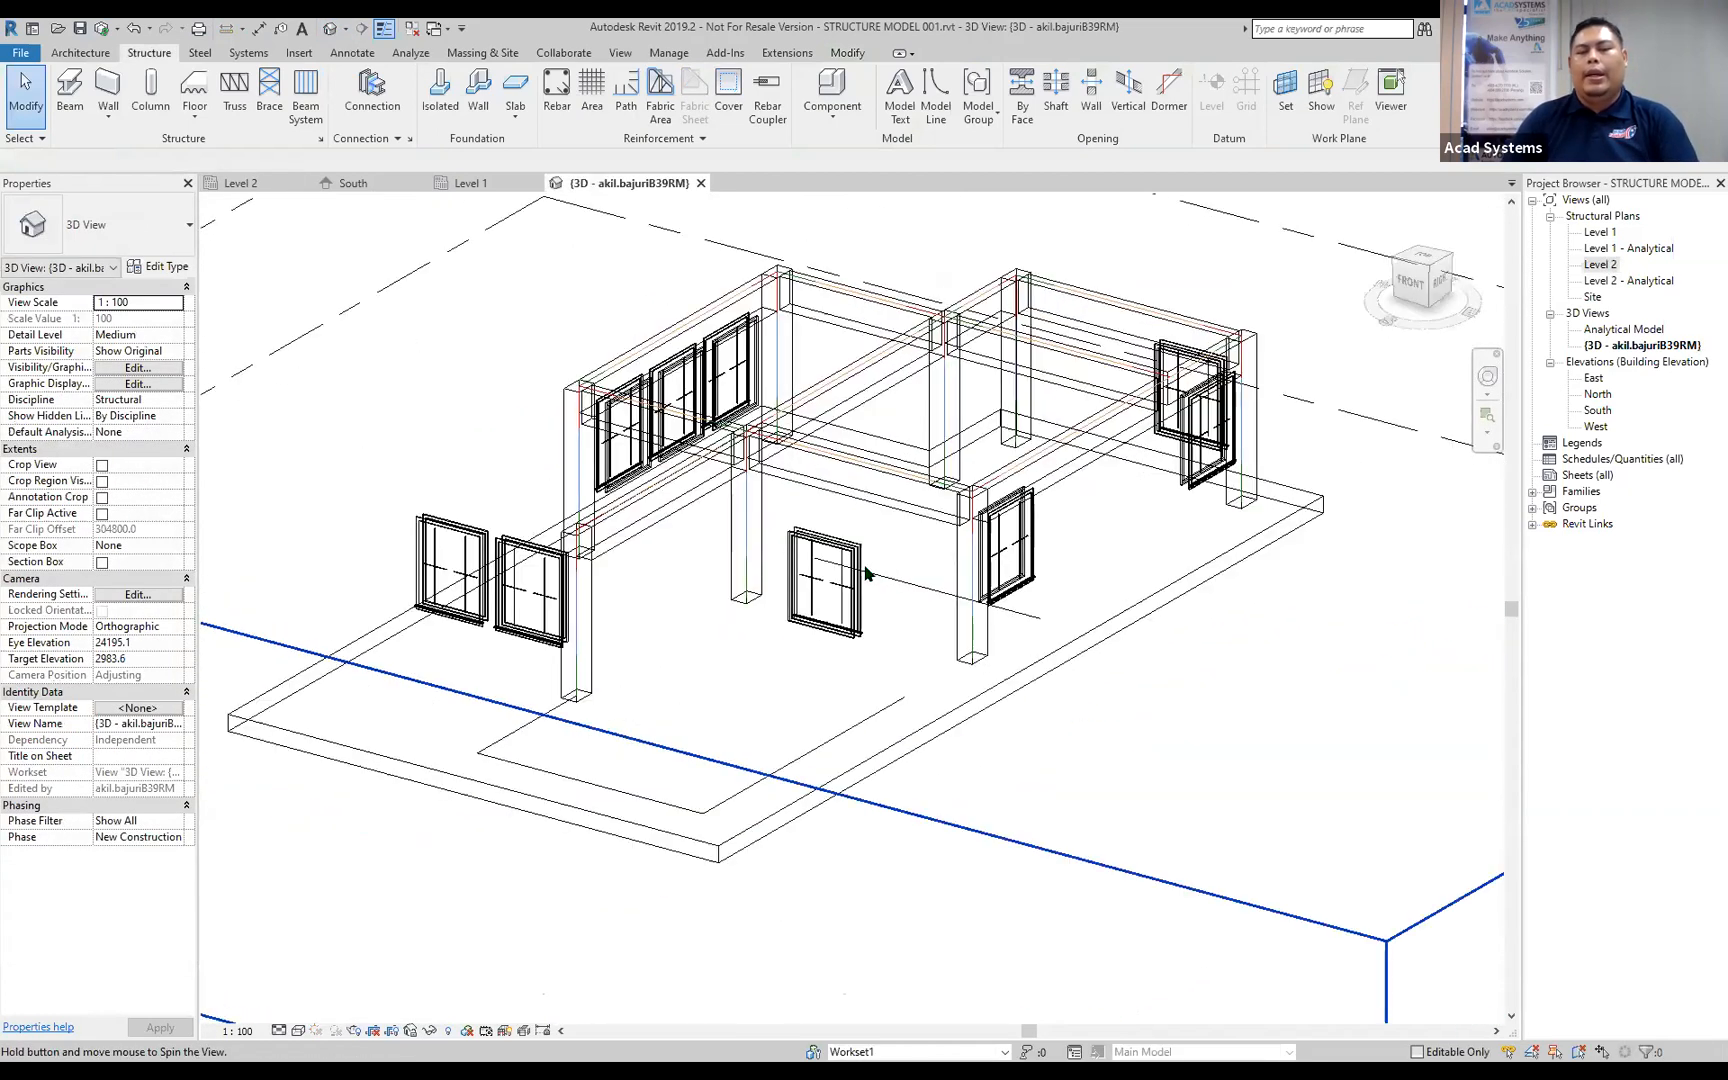
pyautogui.click(297, 1030)
pyautogui.click(401, 978)
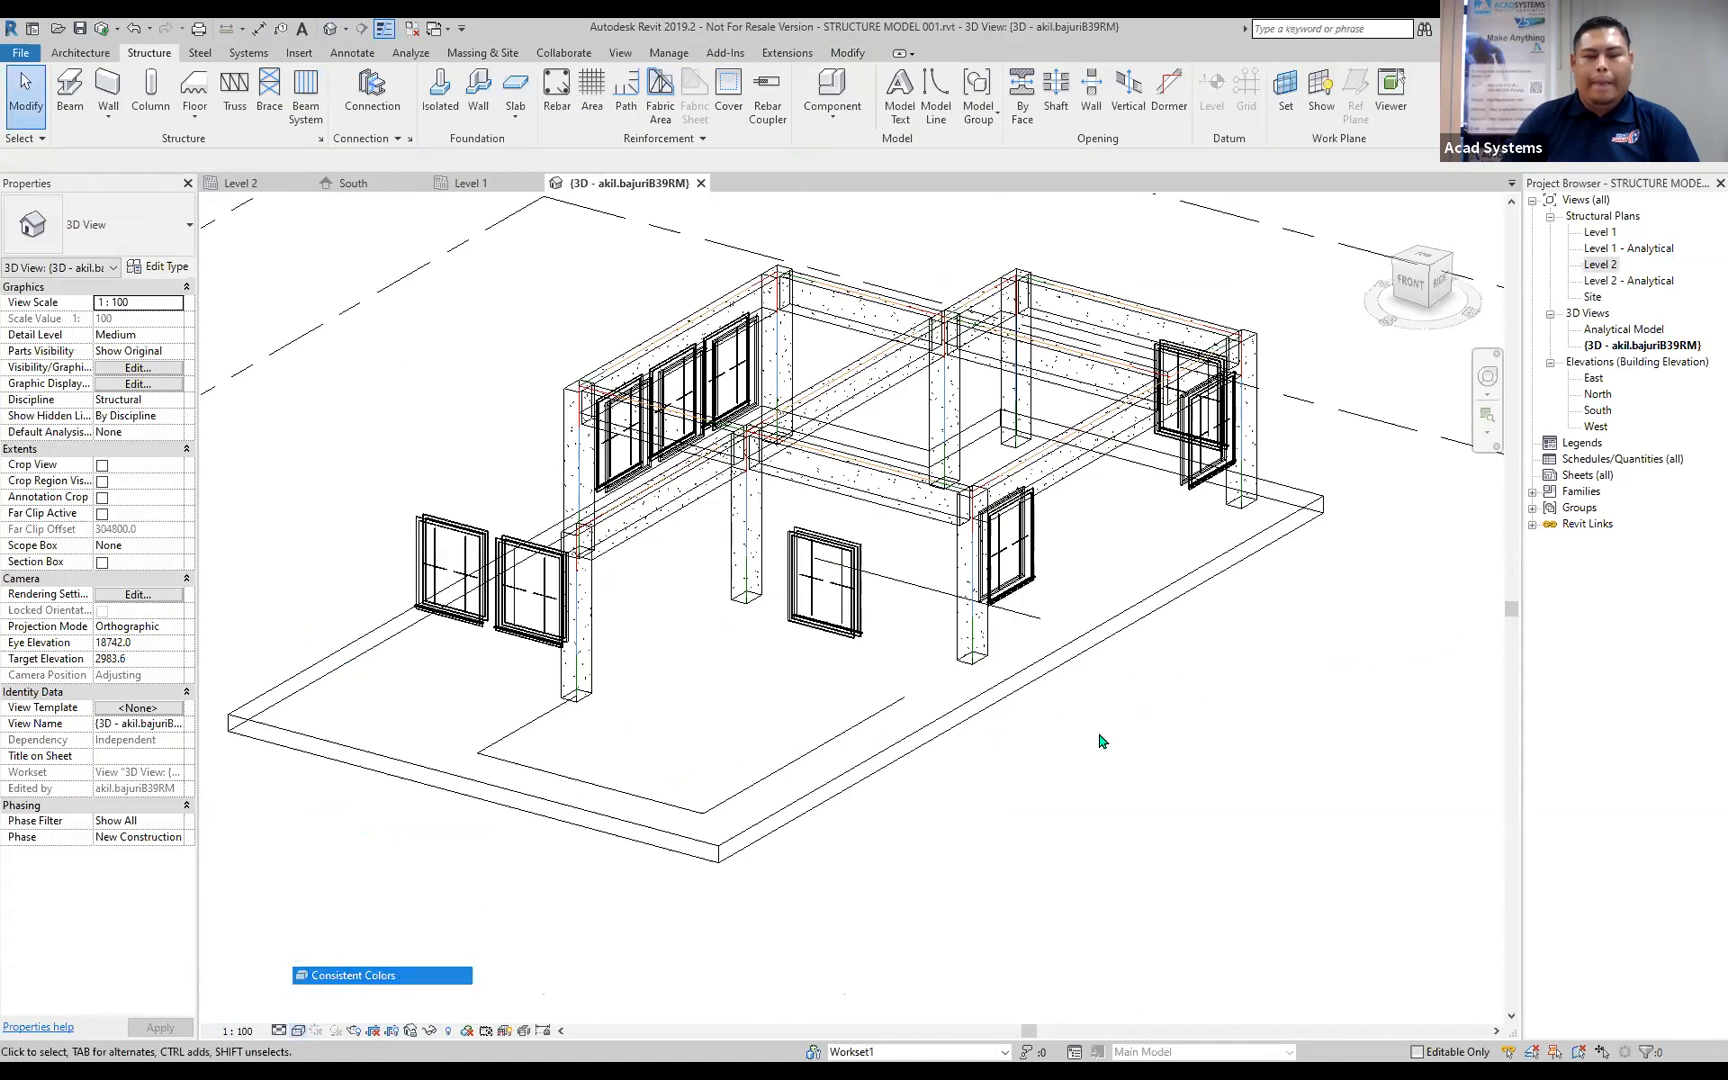
pyautogui.keyDown('shift'); pyautogui.moveTo(1130, 521); pyautogui.dragTo(1043, 540, button='middle'); pyautogui.keyUp('shift')
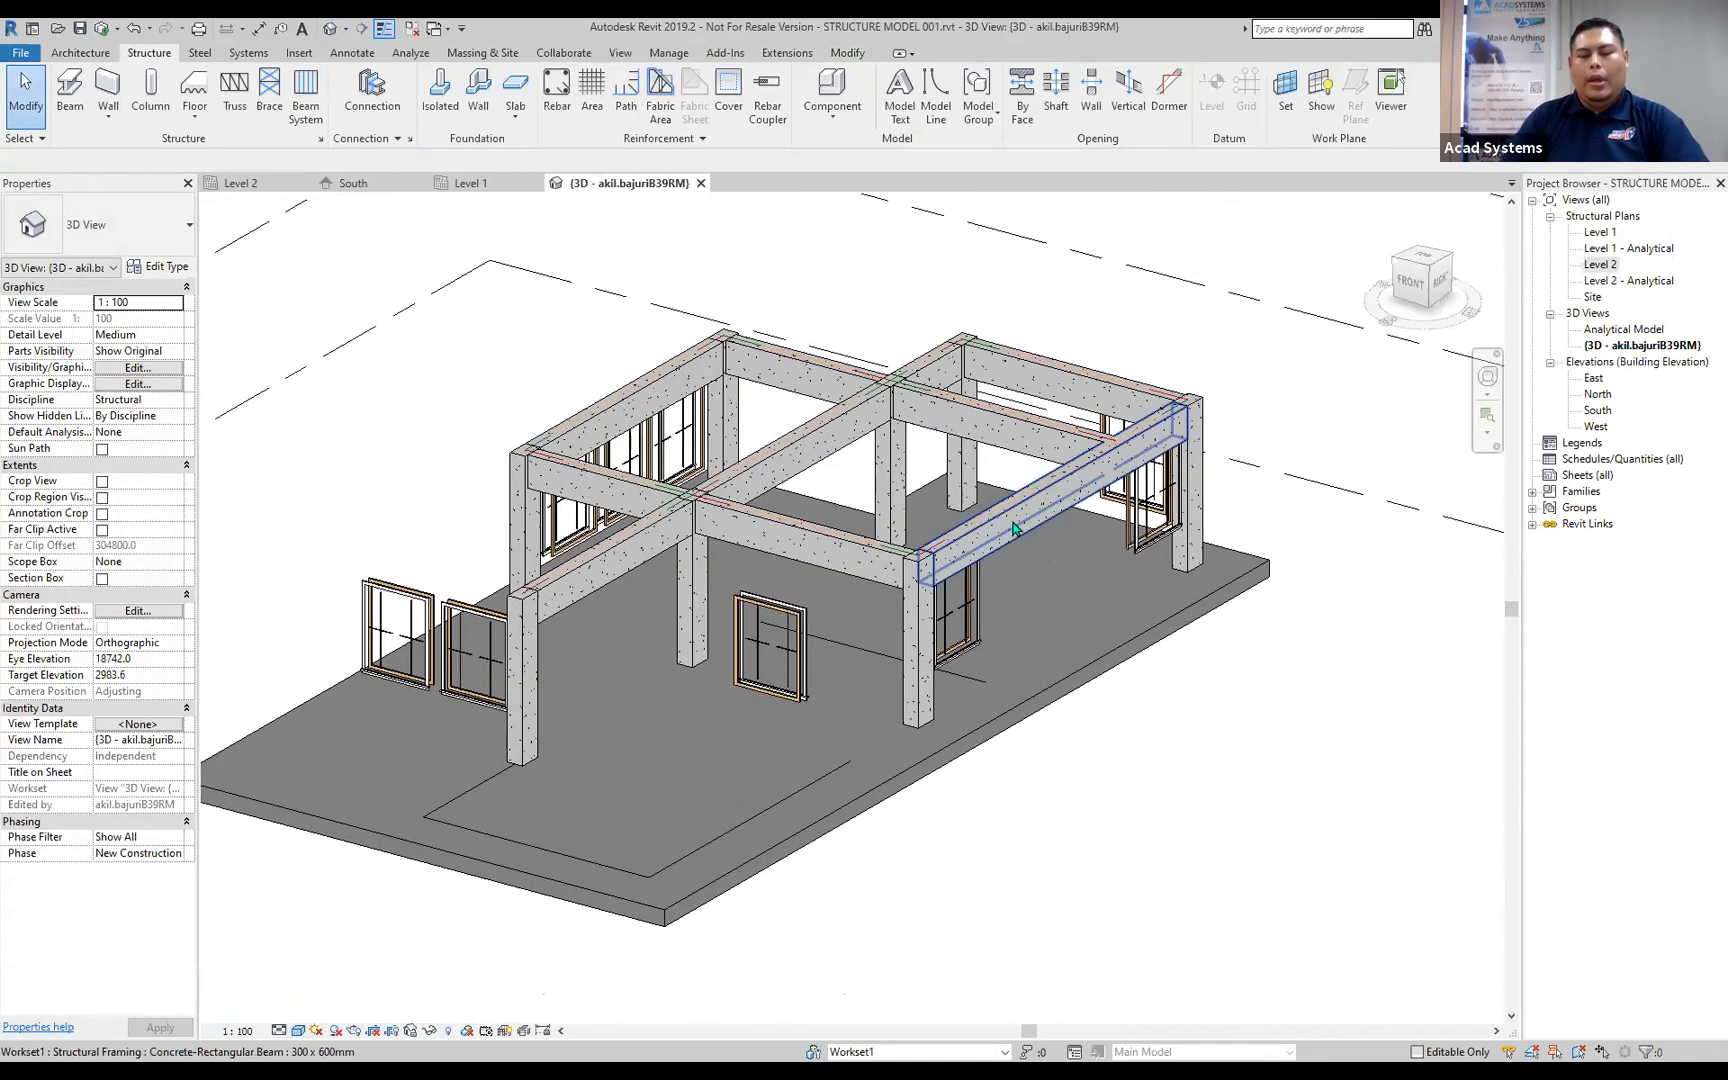
# Hide the Floors and Generic Models categories in the 3D view, and inspect the structural frame.
pyautogui.press('v')
pyautogui.press('v')
pyautogui.click(814, 610)
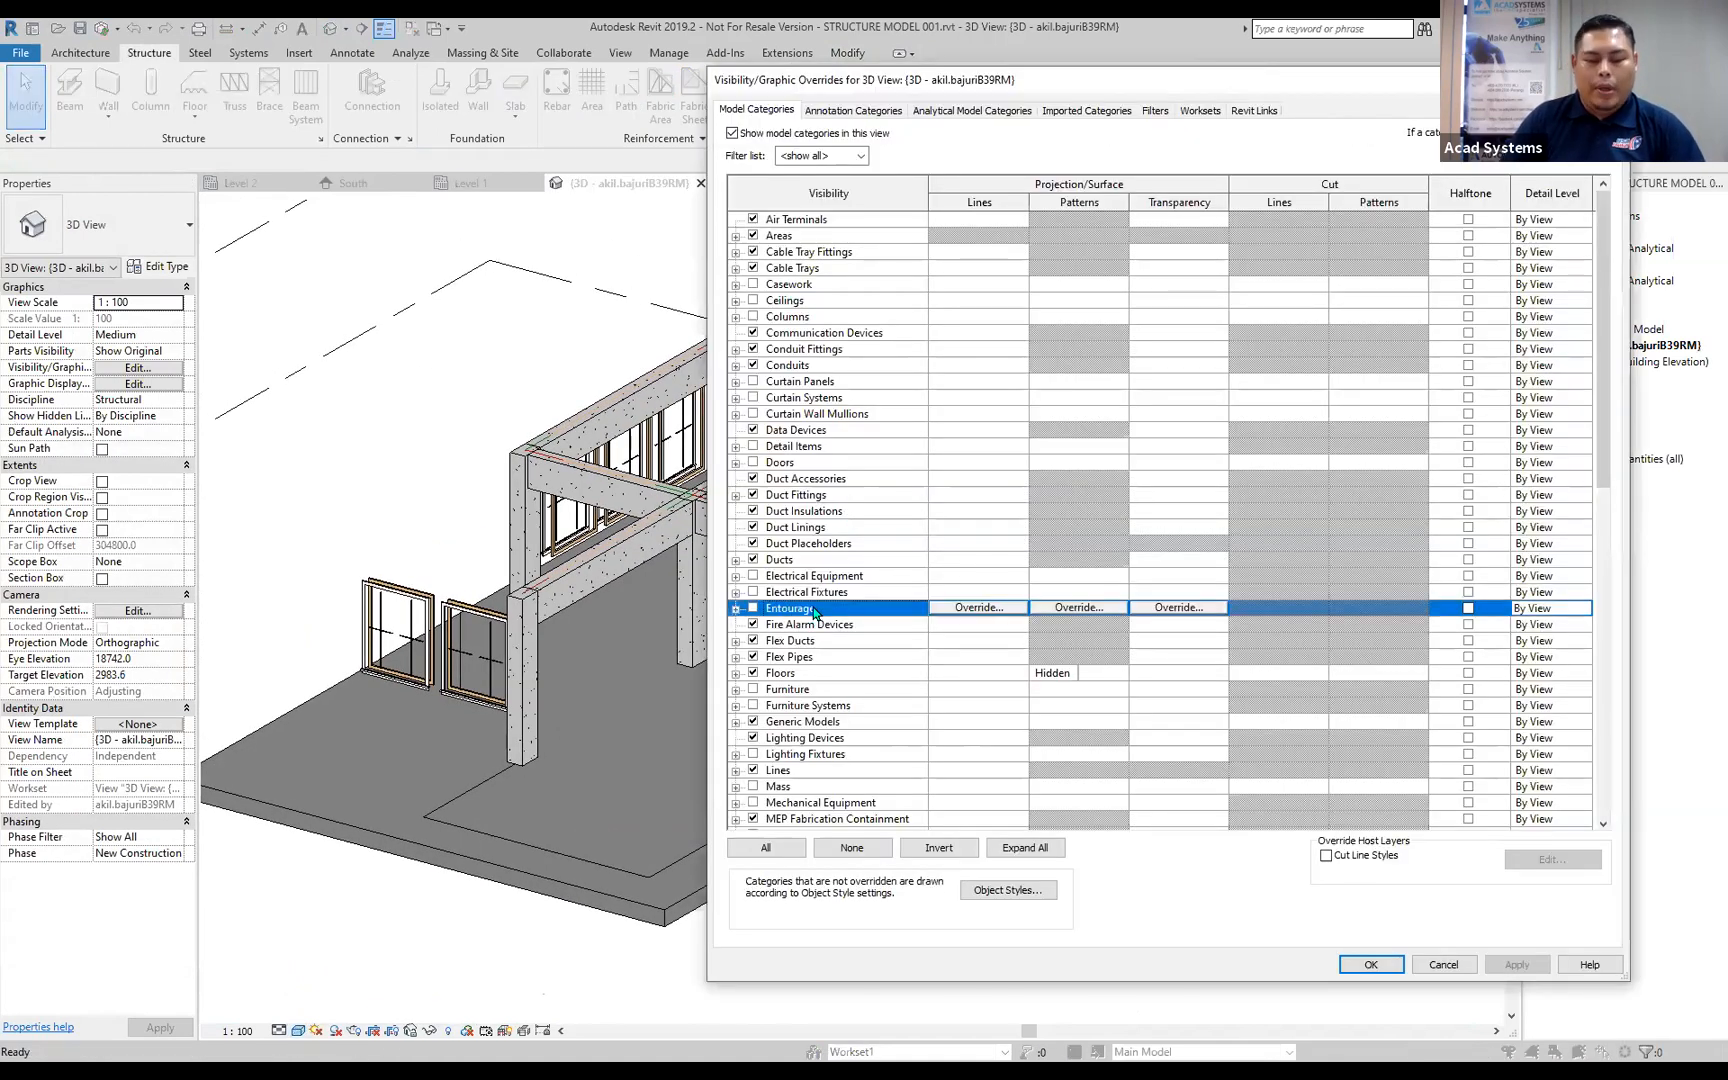
pyautogui.press('Down')
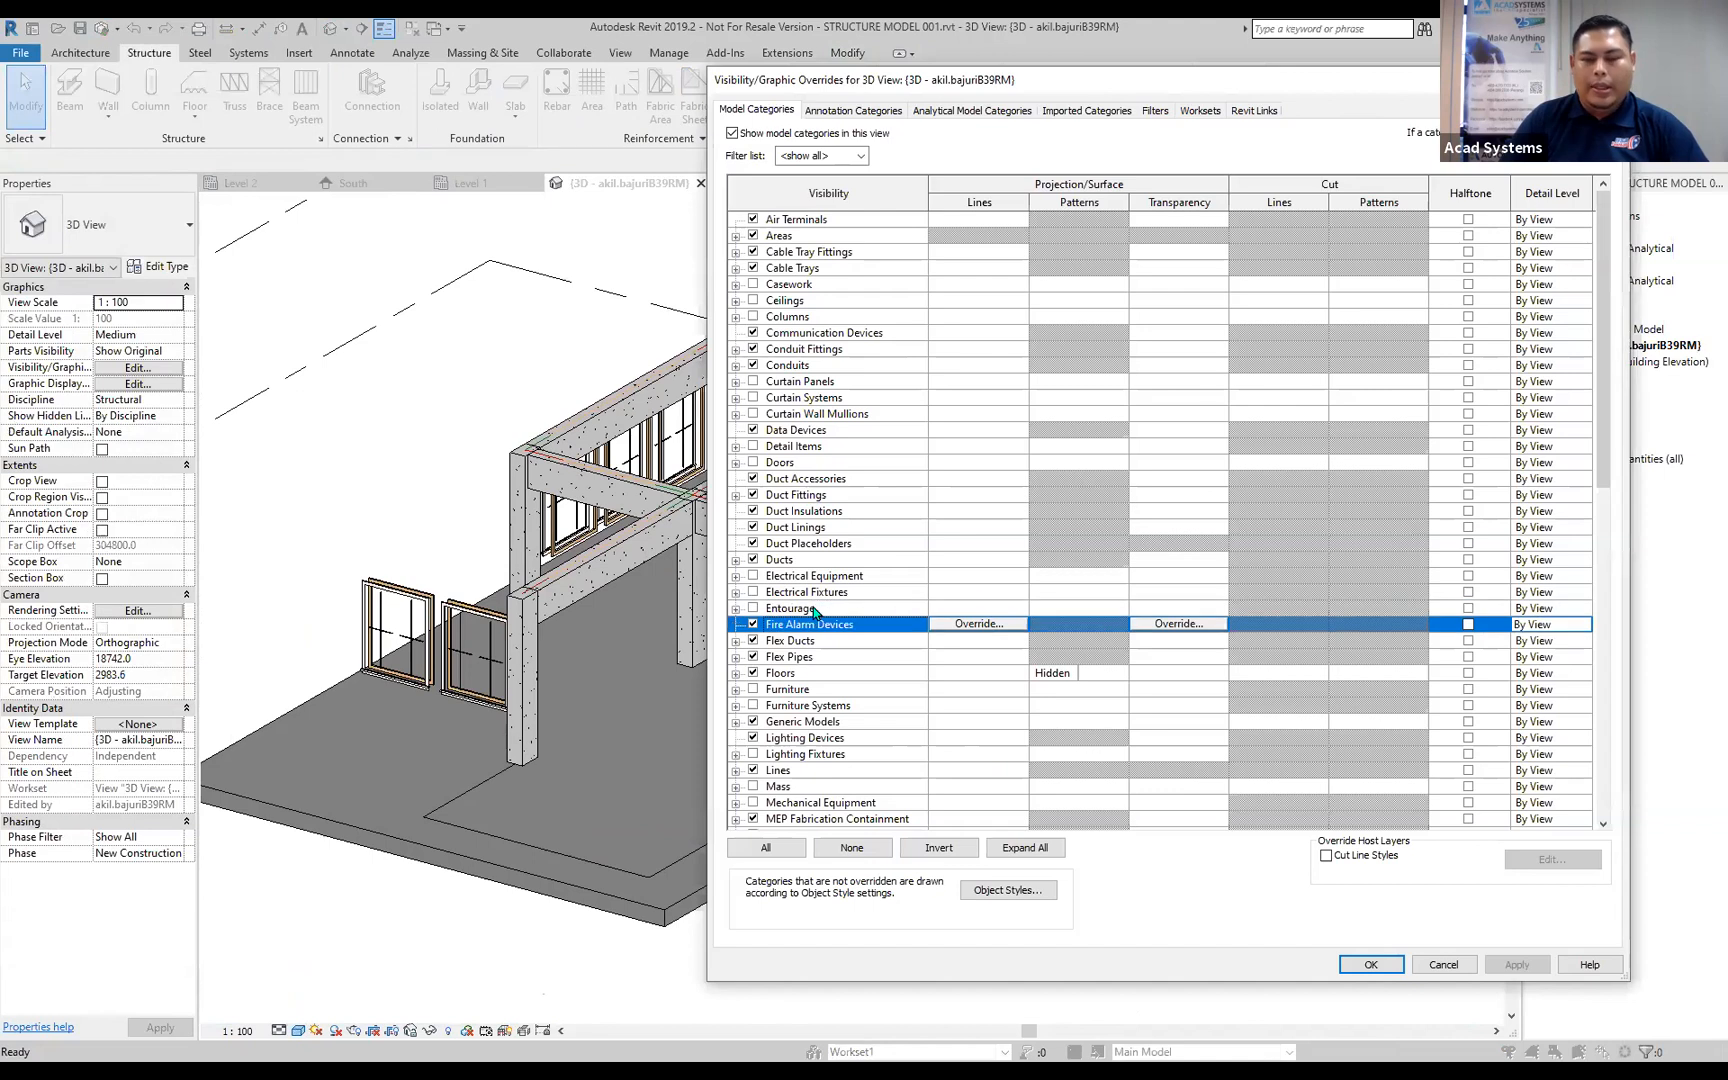
pyautogui.click(753, 673)
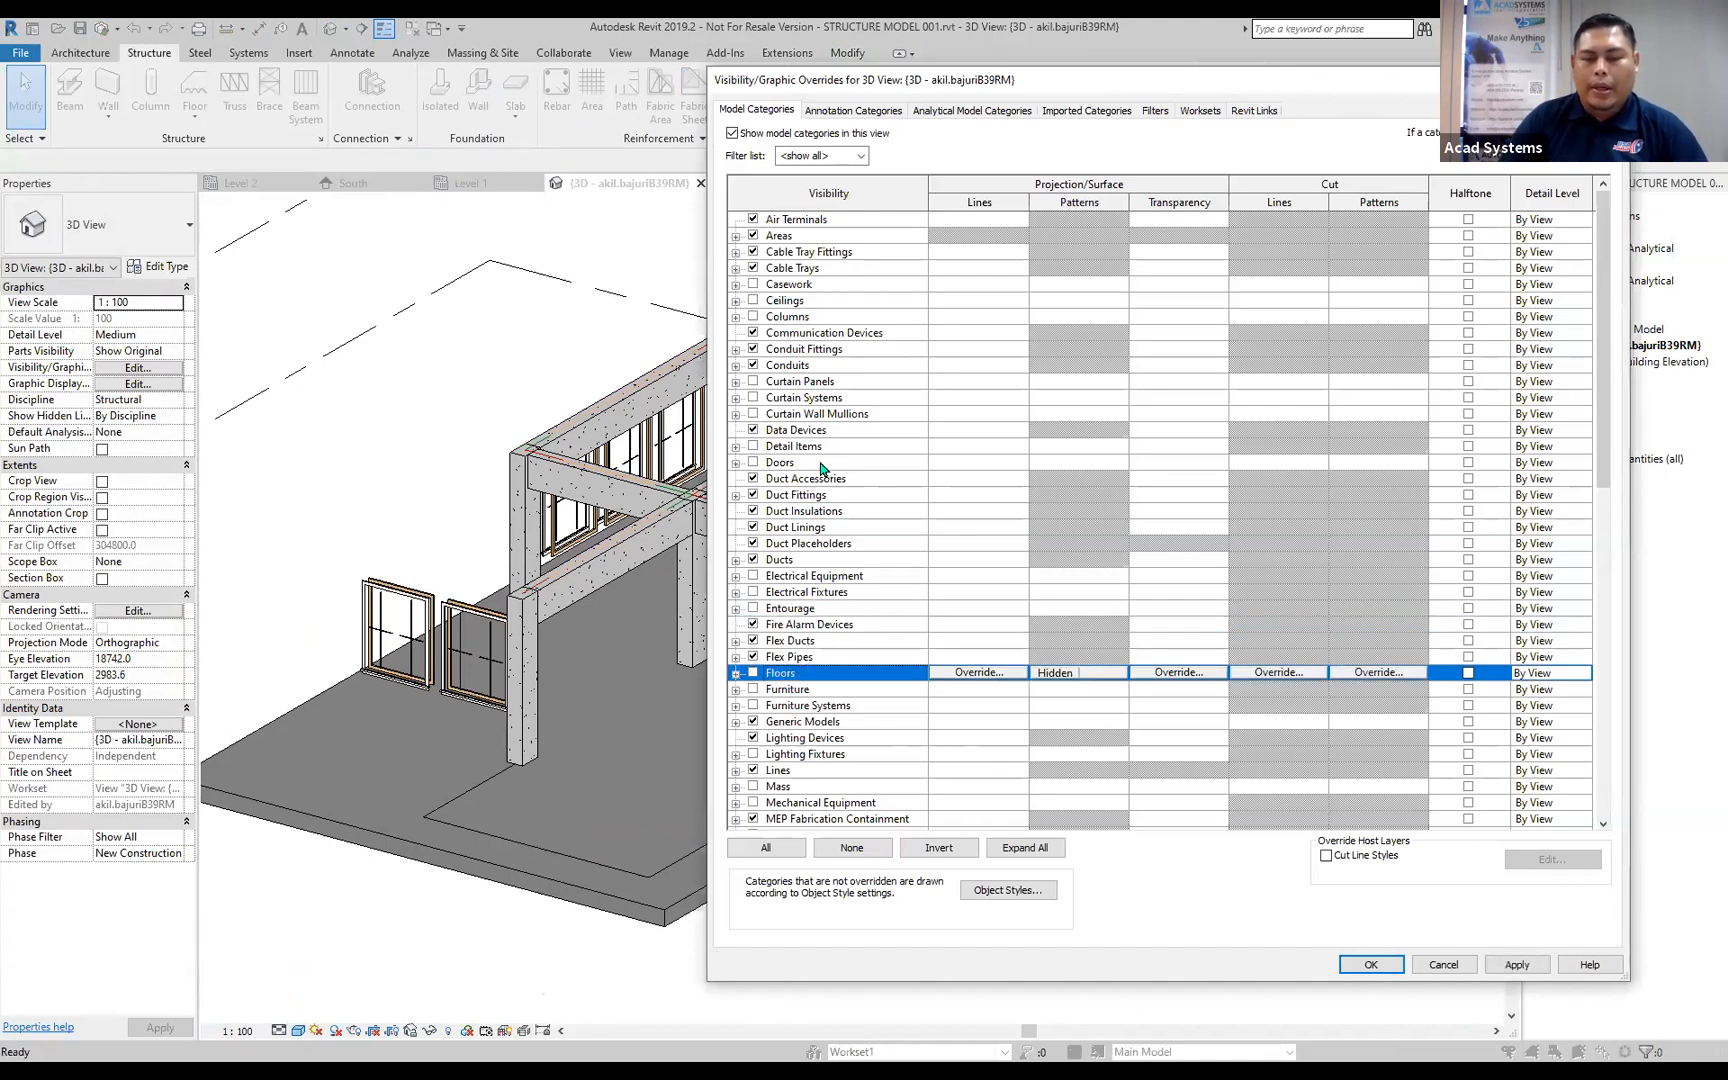
pyautogui.click(820, 463)
pyautogui.scroll(-1, 822, 495)
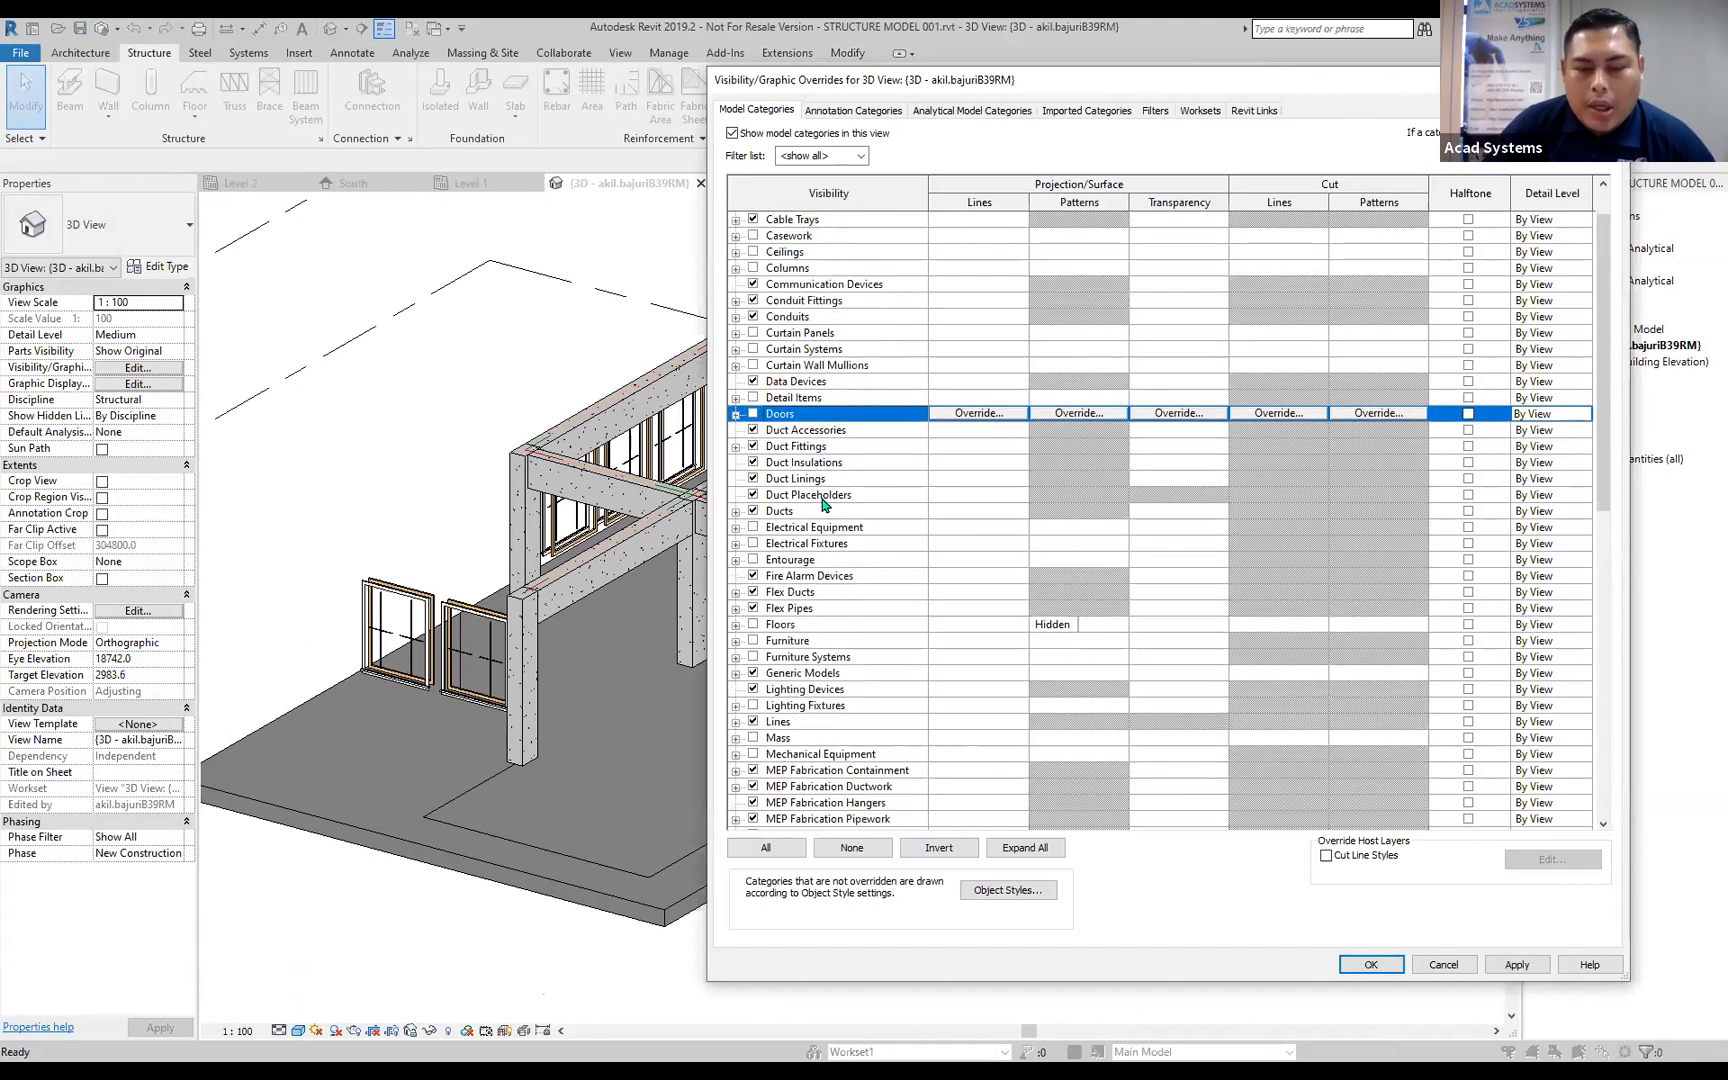
pyautogui.click(753, 673)
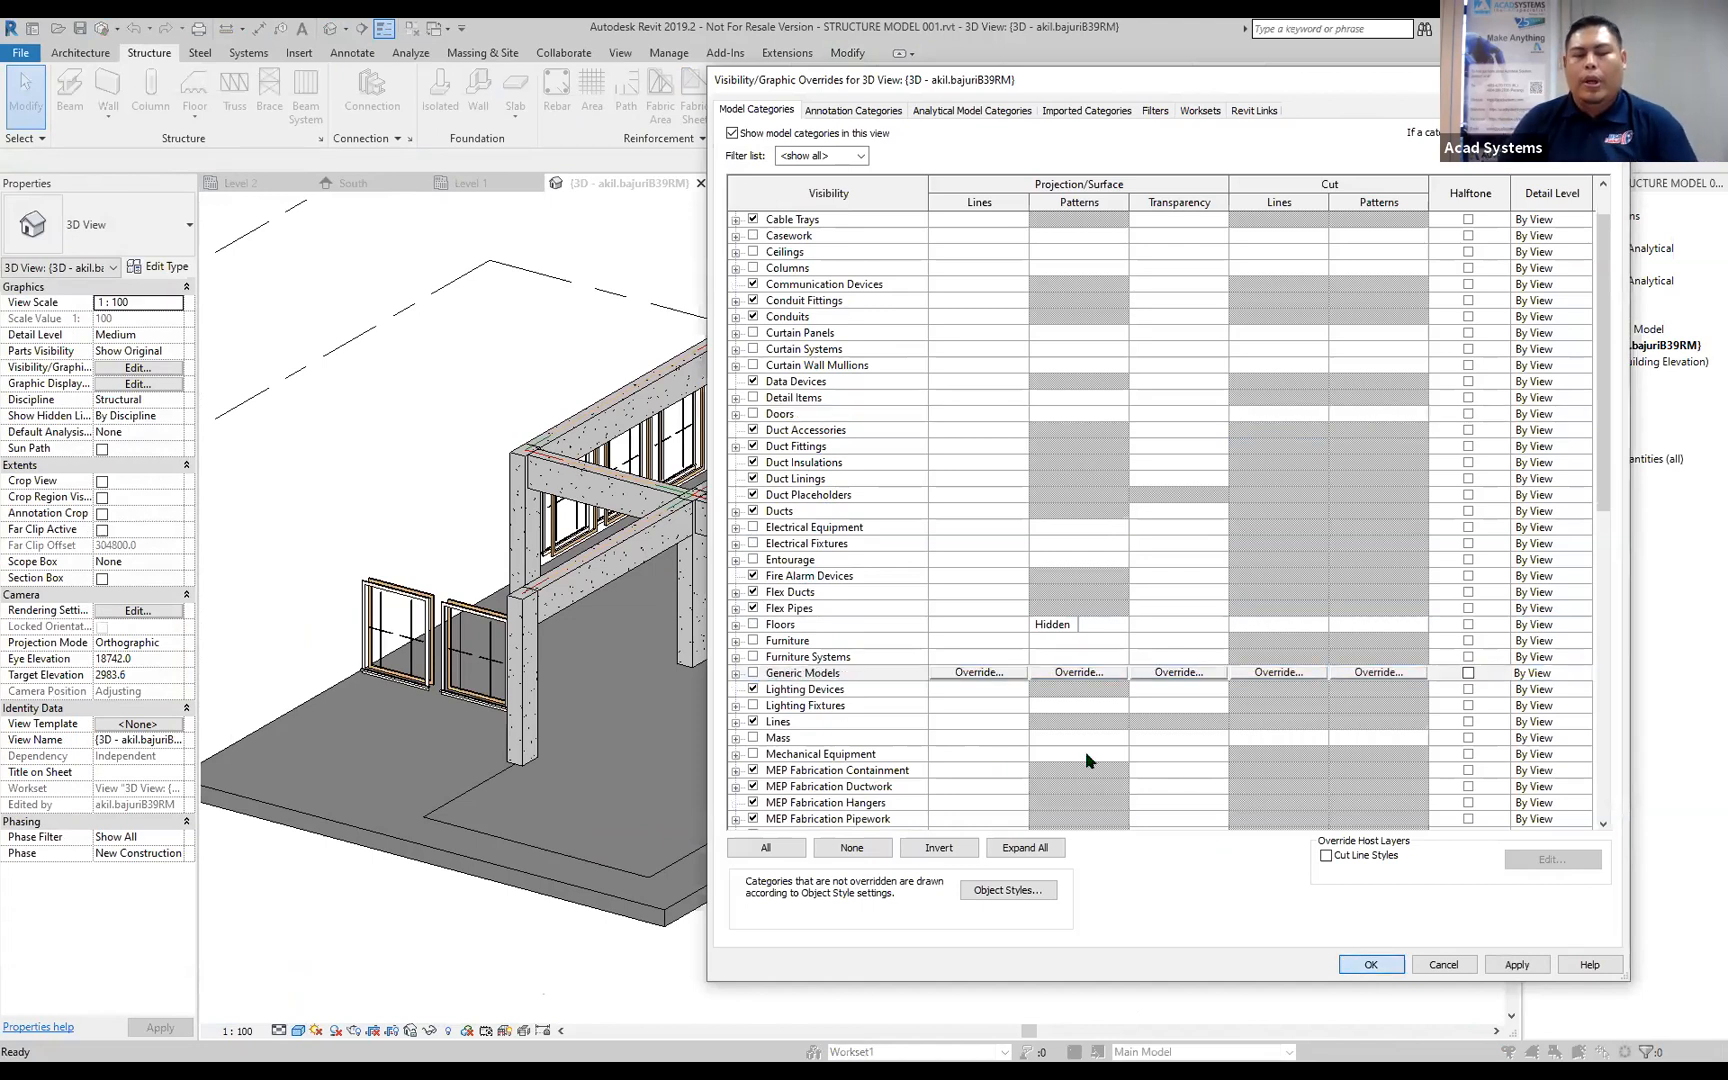
pyautogui.press('Return')
pyautogui.keyDown('shift'); pyautogui.moveTo(1018, 567); pyautogui.dragTo(953, 671, button='middle'); pyautogui.keyUp('shift')
pyautogui.keyDown('shift'); pyautogui.moveTo(1012, 476); pyautogui.dragTo(925, 514, button='middle'); pyautogui.keyUp('shift')
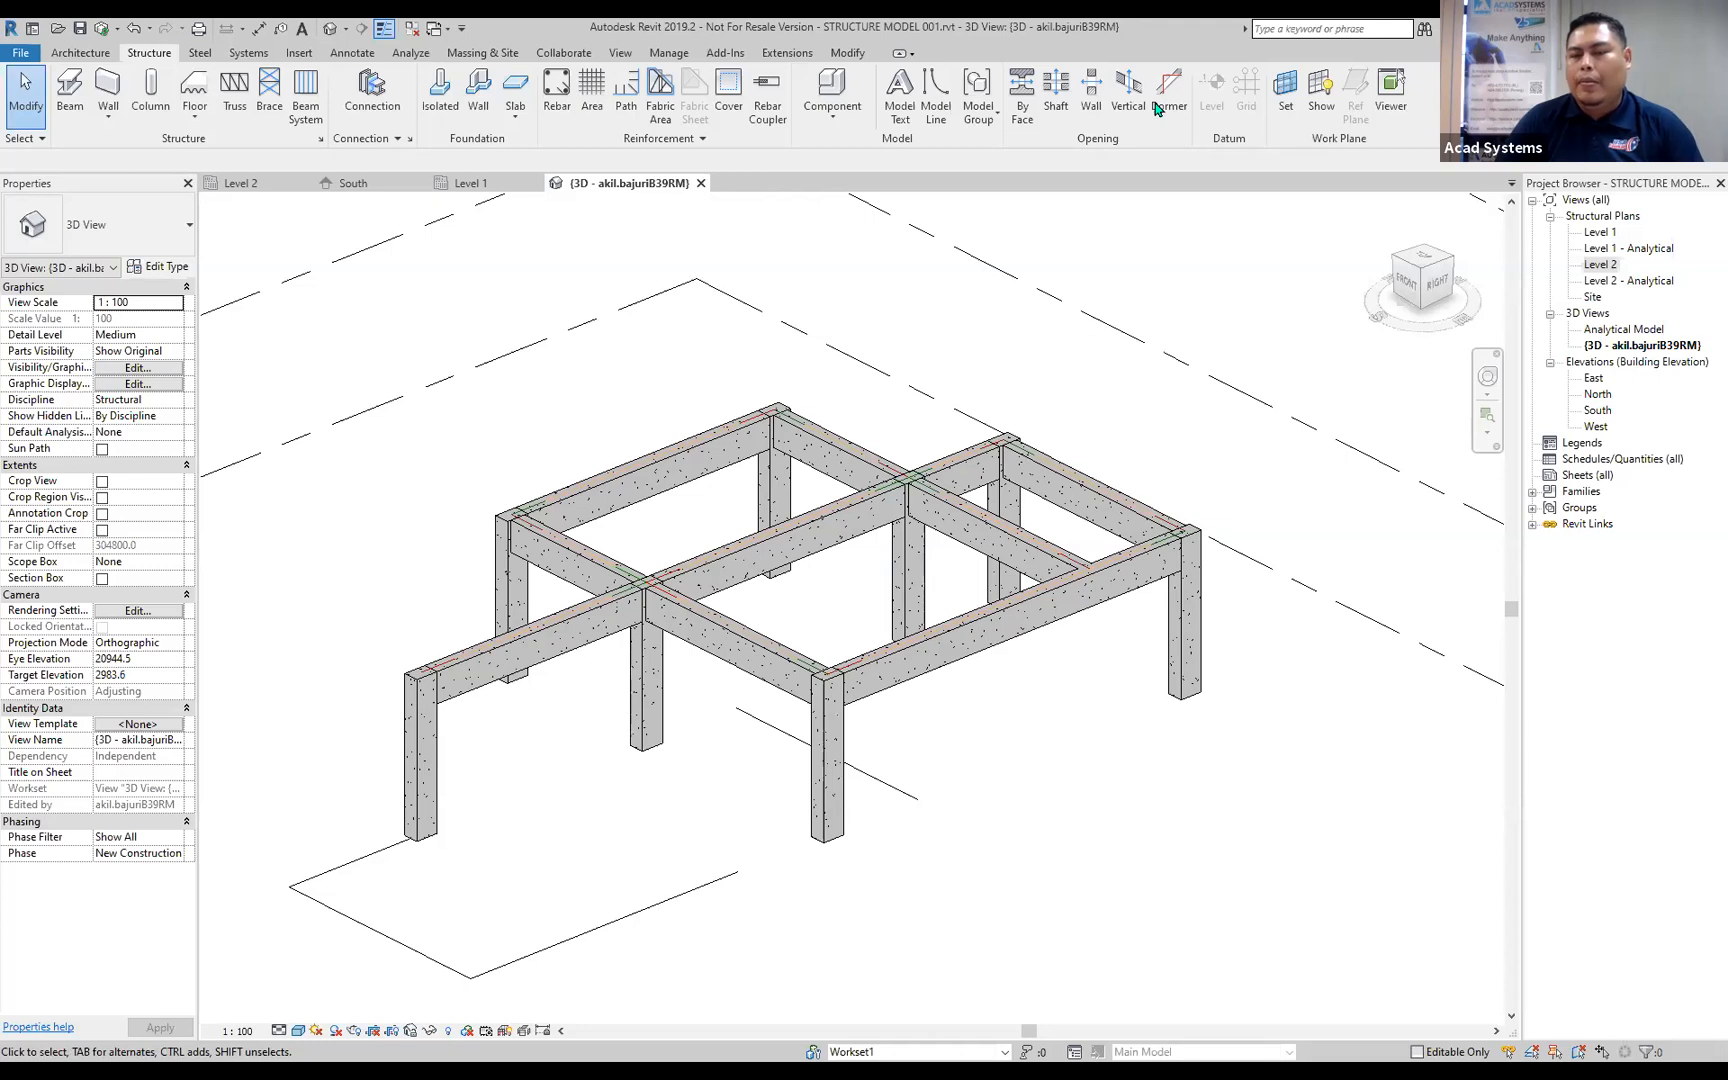
# Open the cloud publish settings, include Set 1 for publishing and rename it as Structure model 001.
pyautogui.click(563, 53)
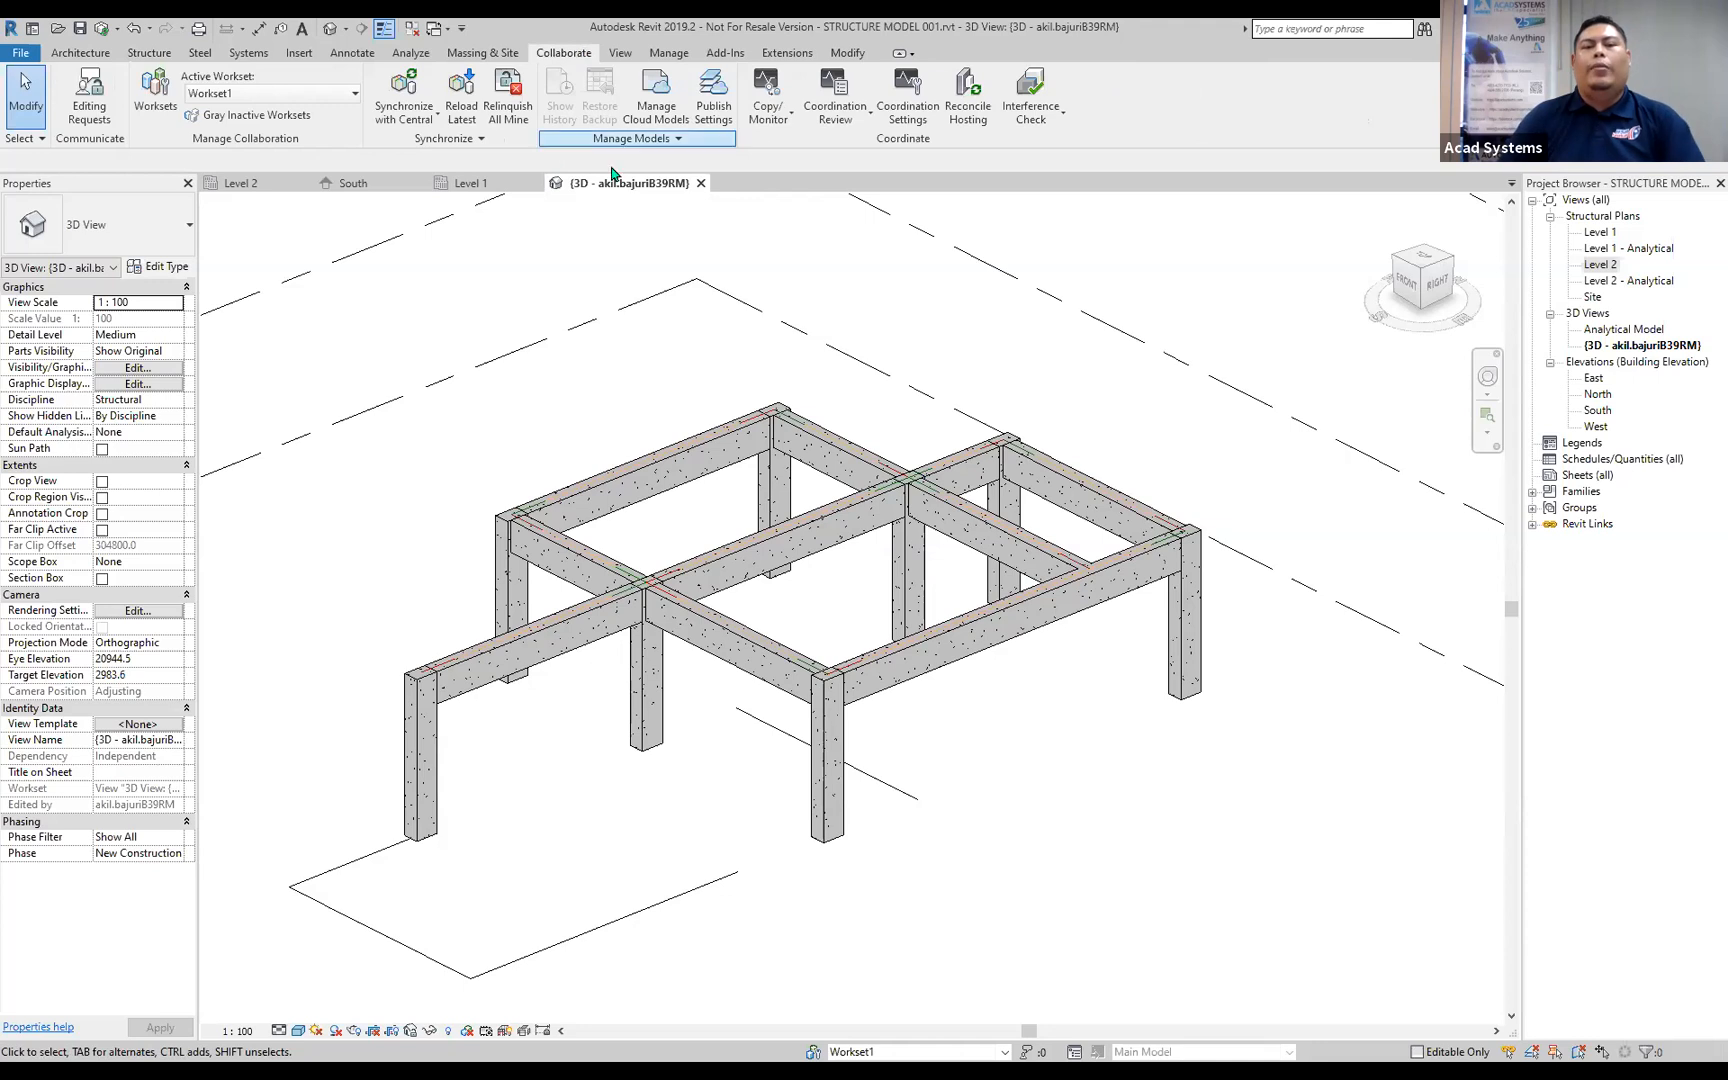
pyautogui.click(715, 125)
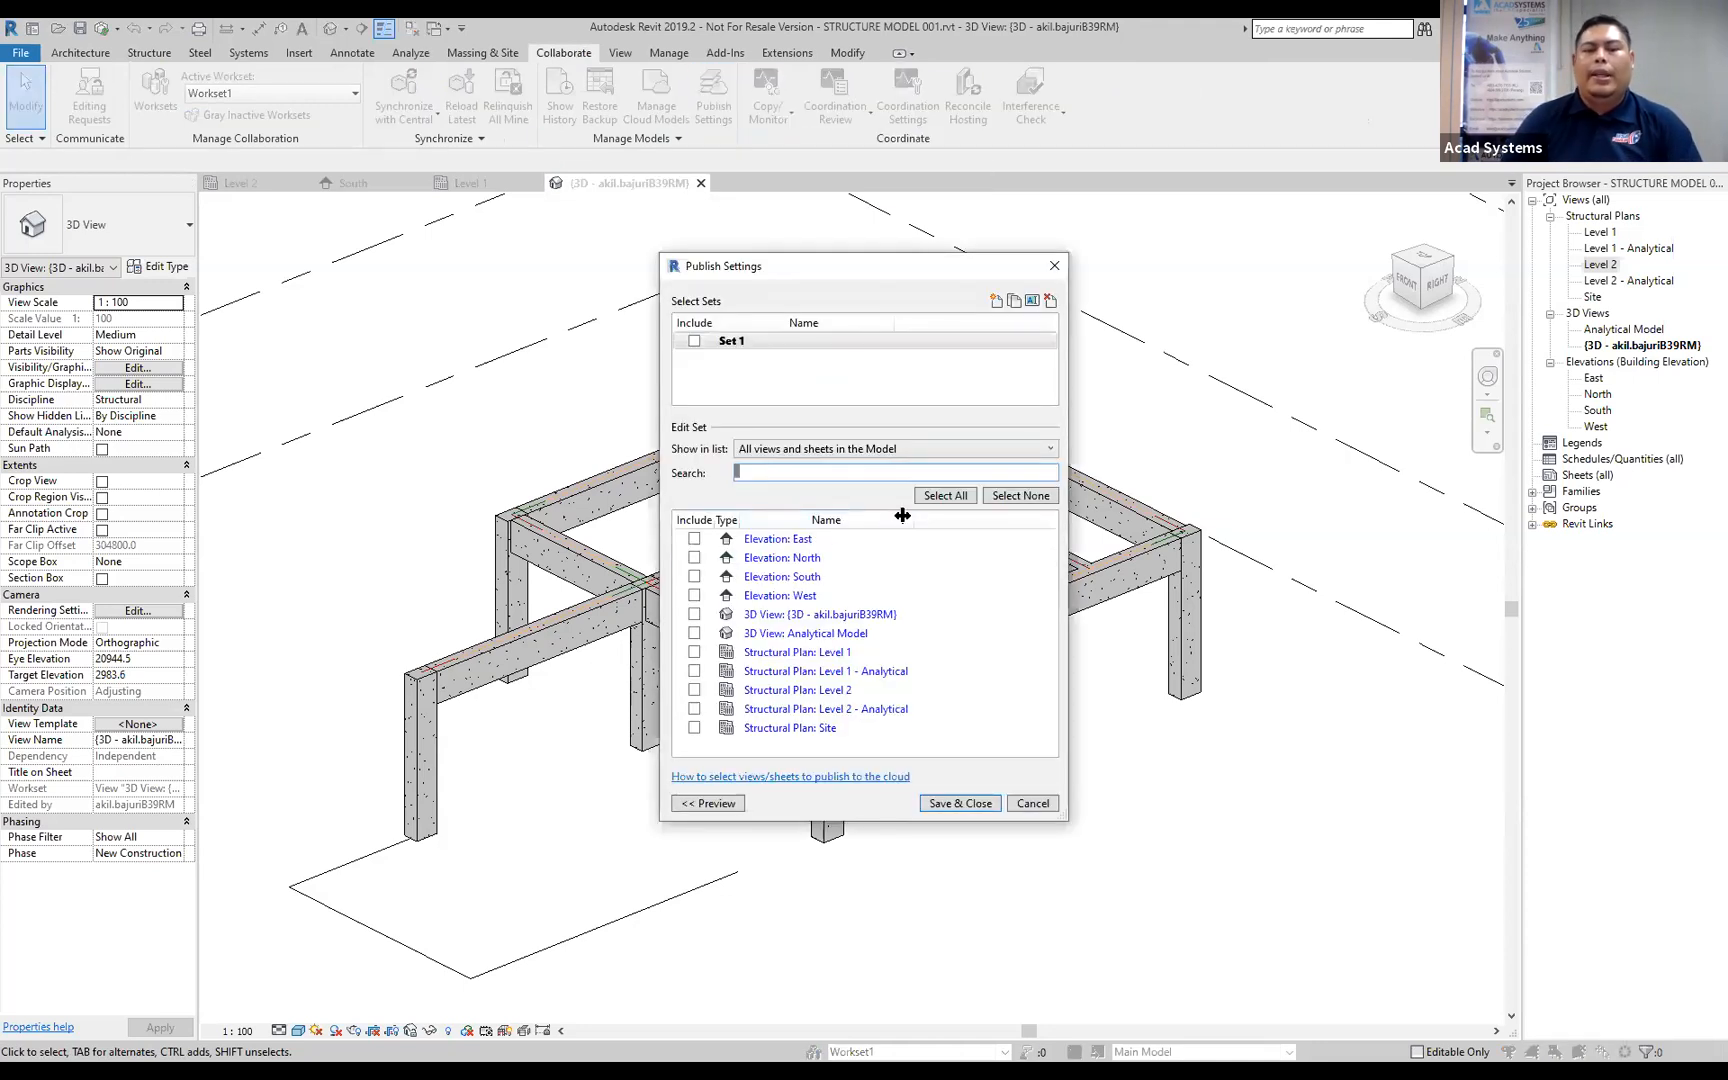
pyautogui.click(694, 342)
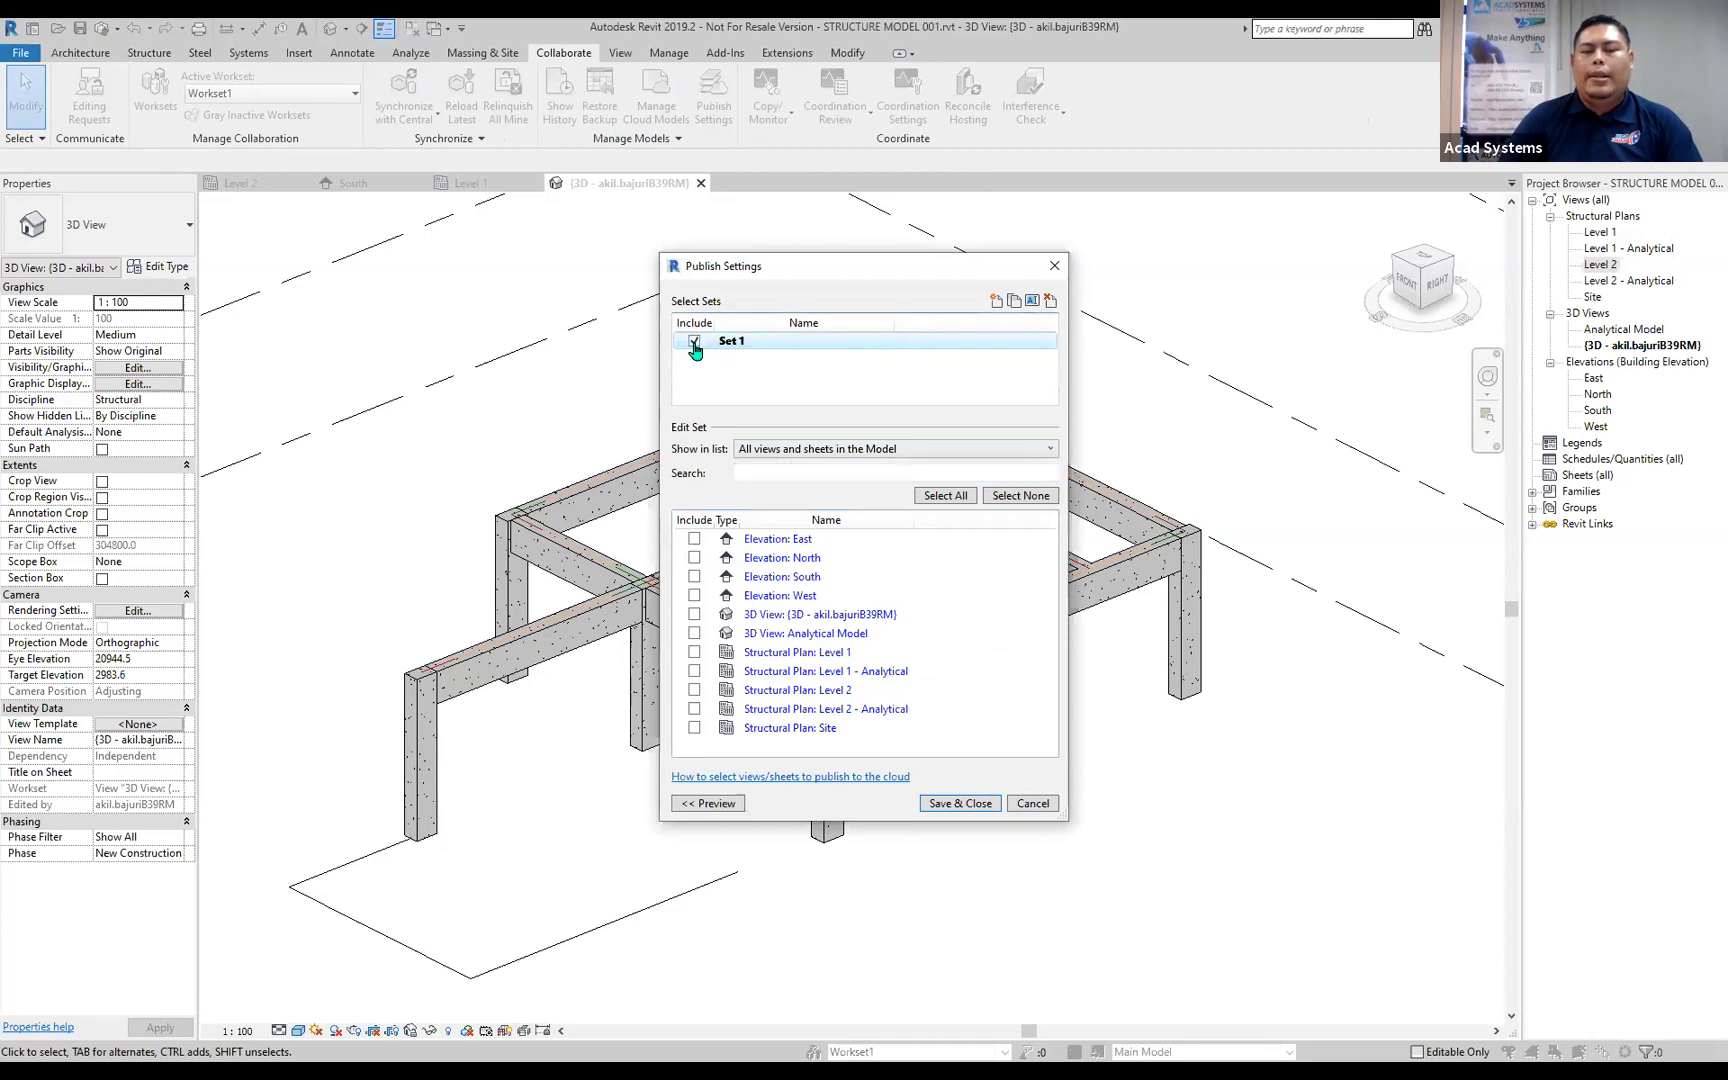
pyautogui.click(1033, 301)
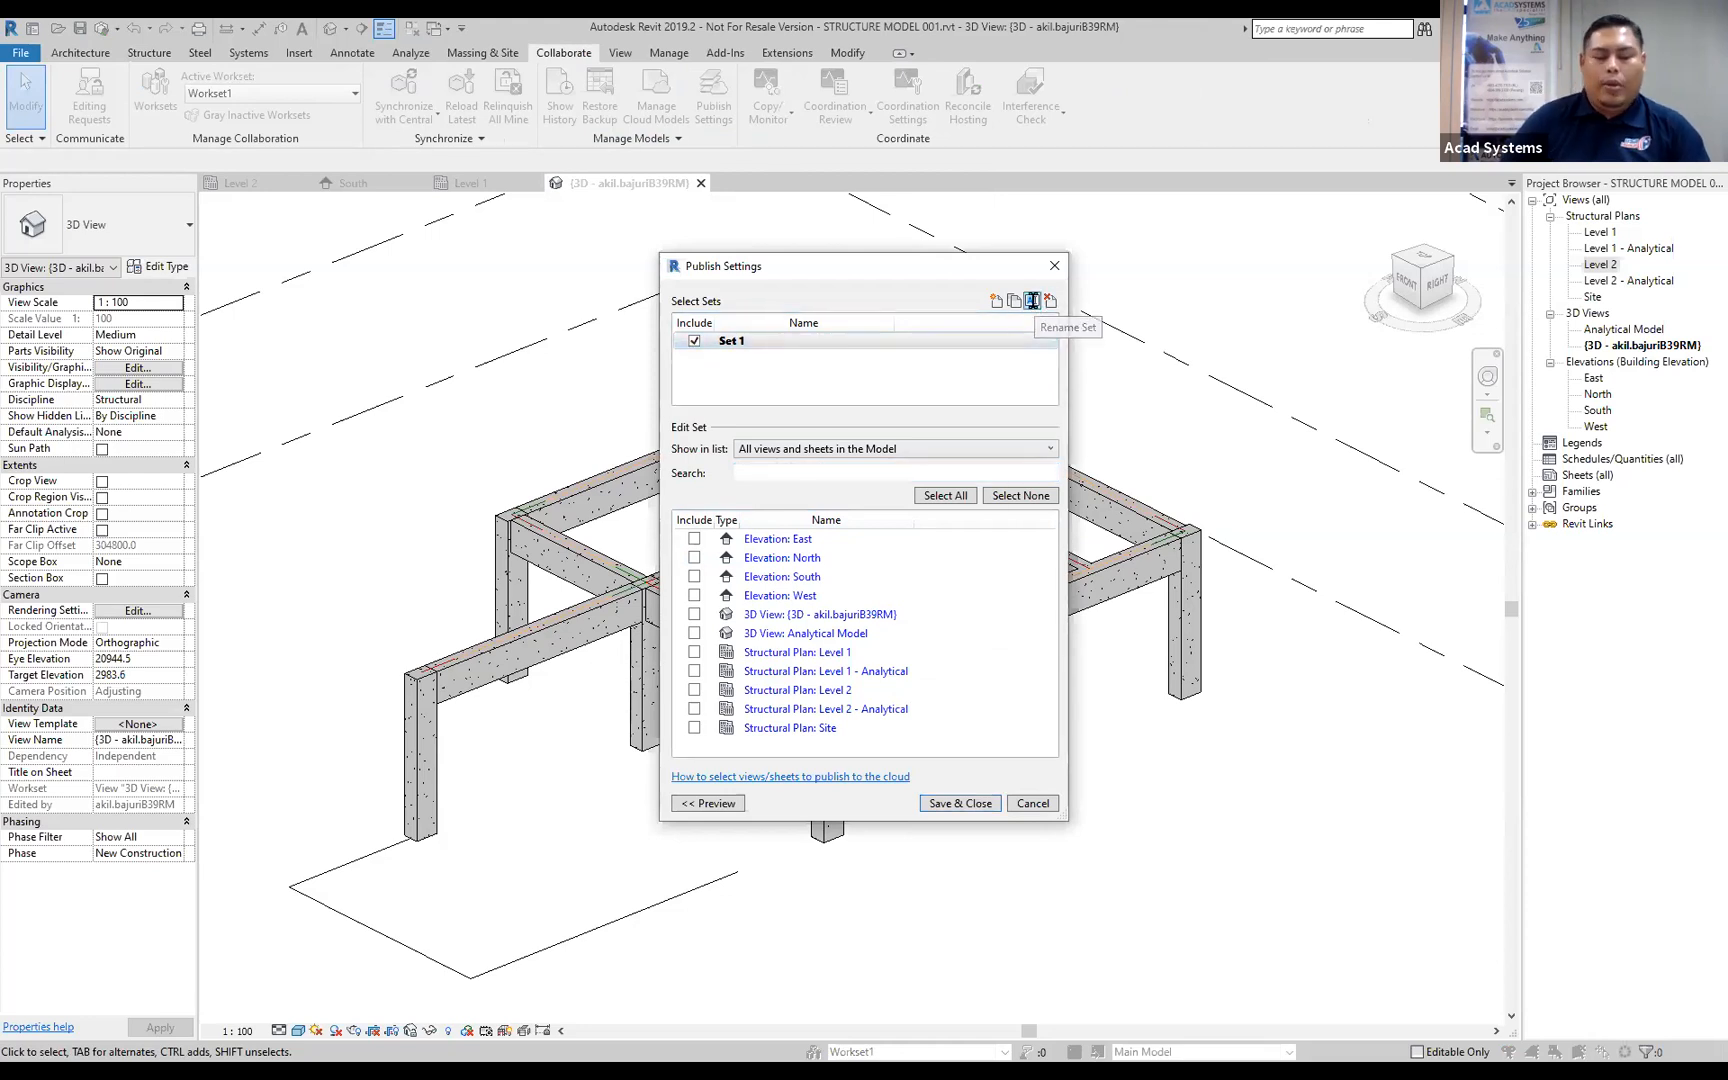
pyautogui.write('Structure model 001')
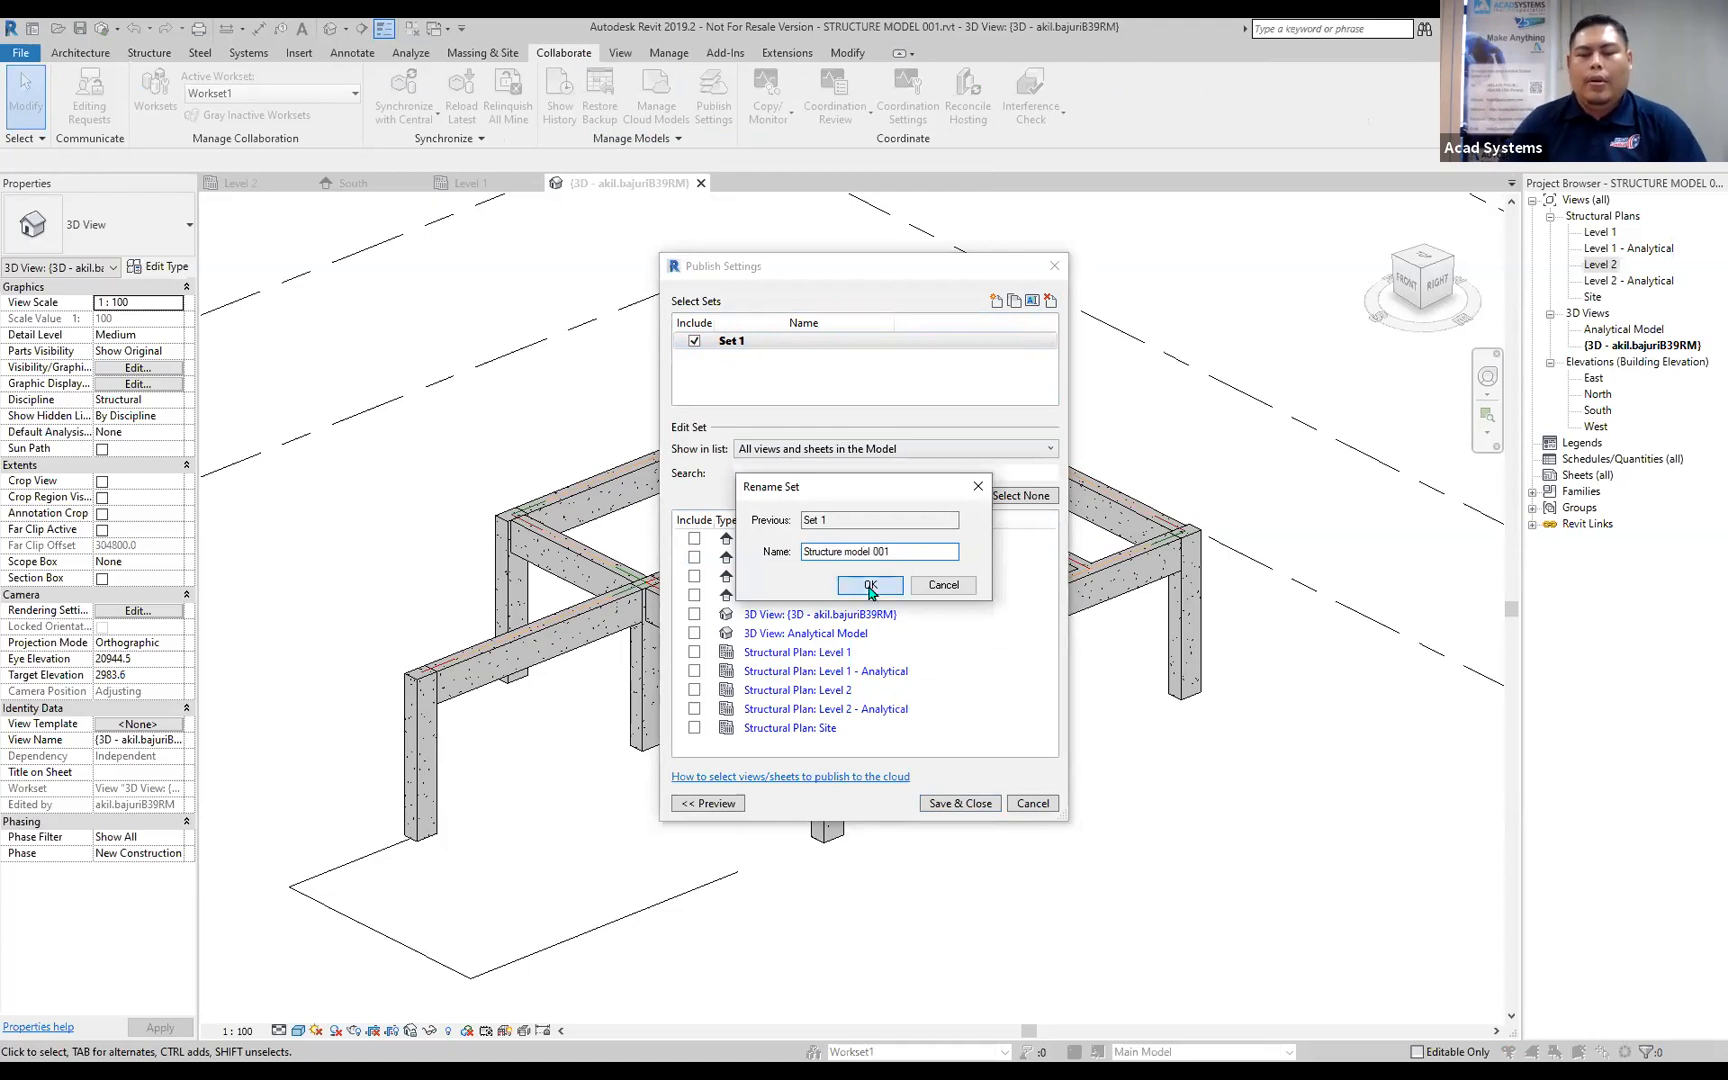
pyautogui.click(870, 587)
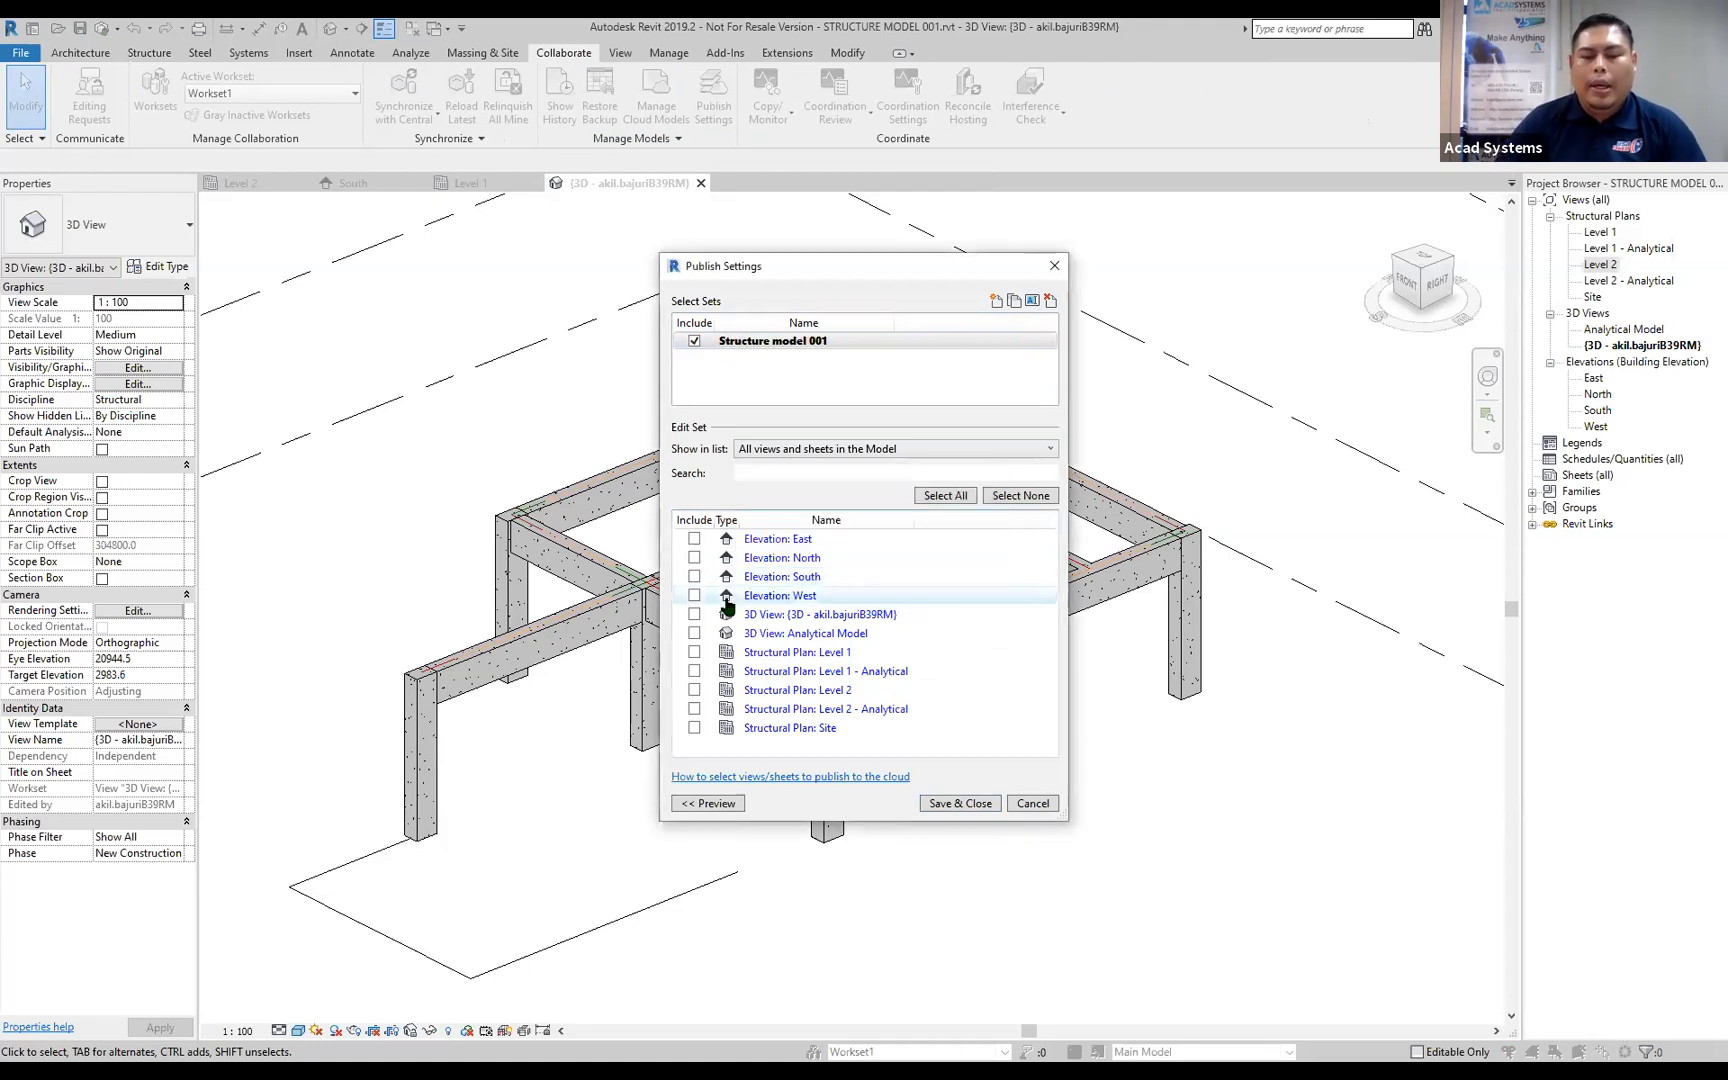
# Include the Level 1 and Level 2 structural plans, all four elevations and the default 3D view in the publish set, and save the settings.
pyautogui.click(694, 652)
pyautogui.click(694, 690)
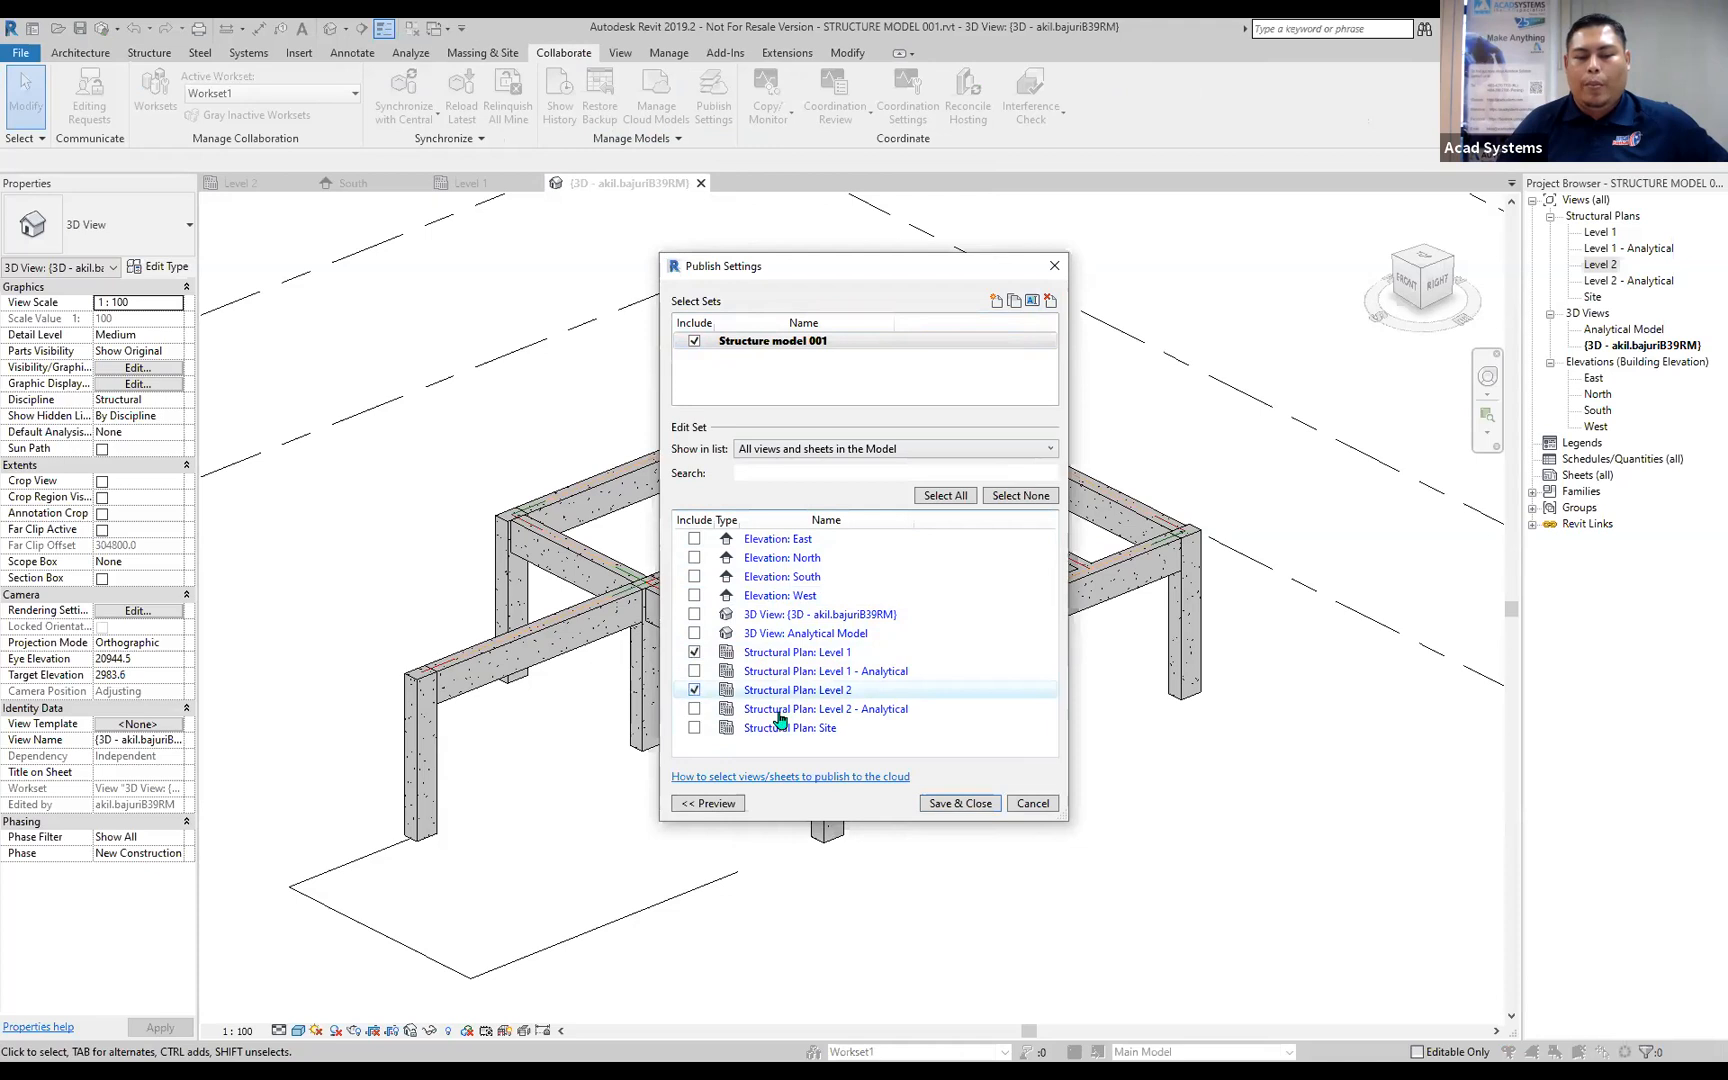
pyautogui.click(694, 539)
pyautogui.click(694, 558)
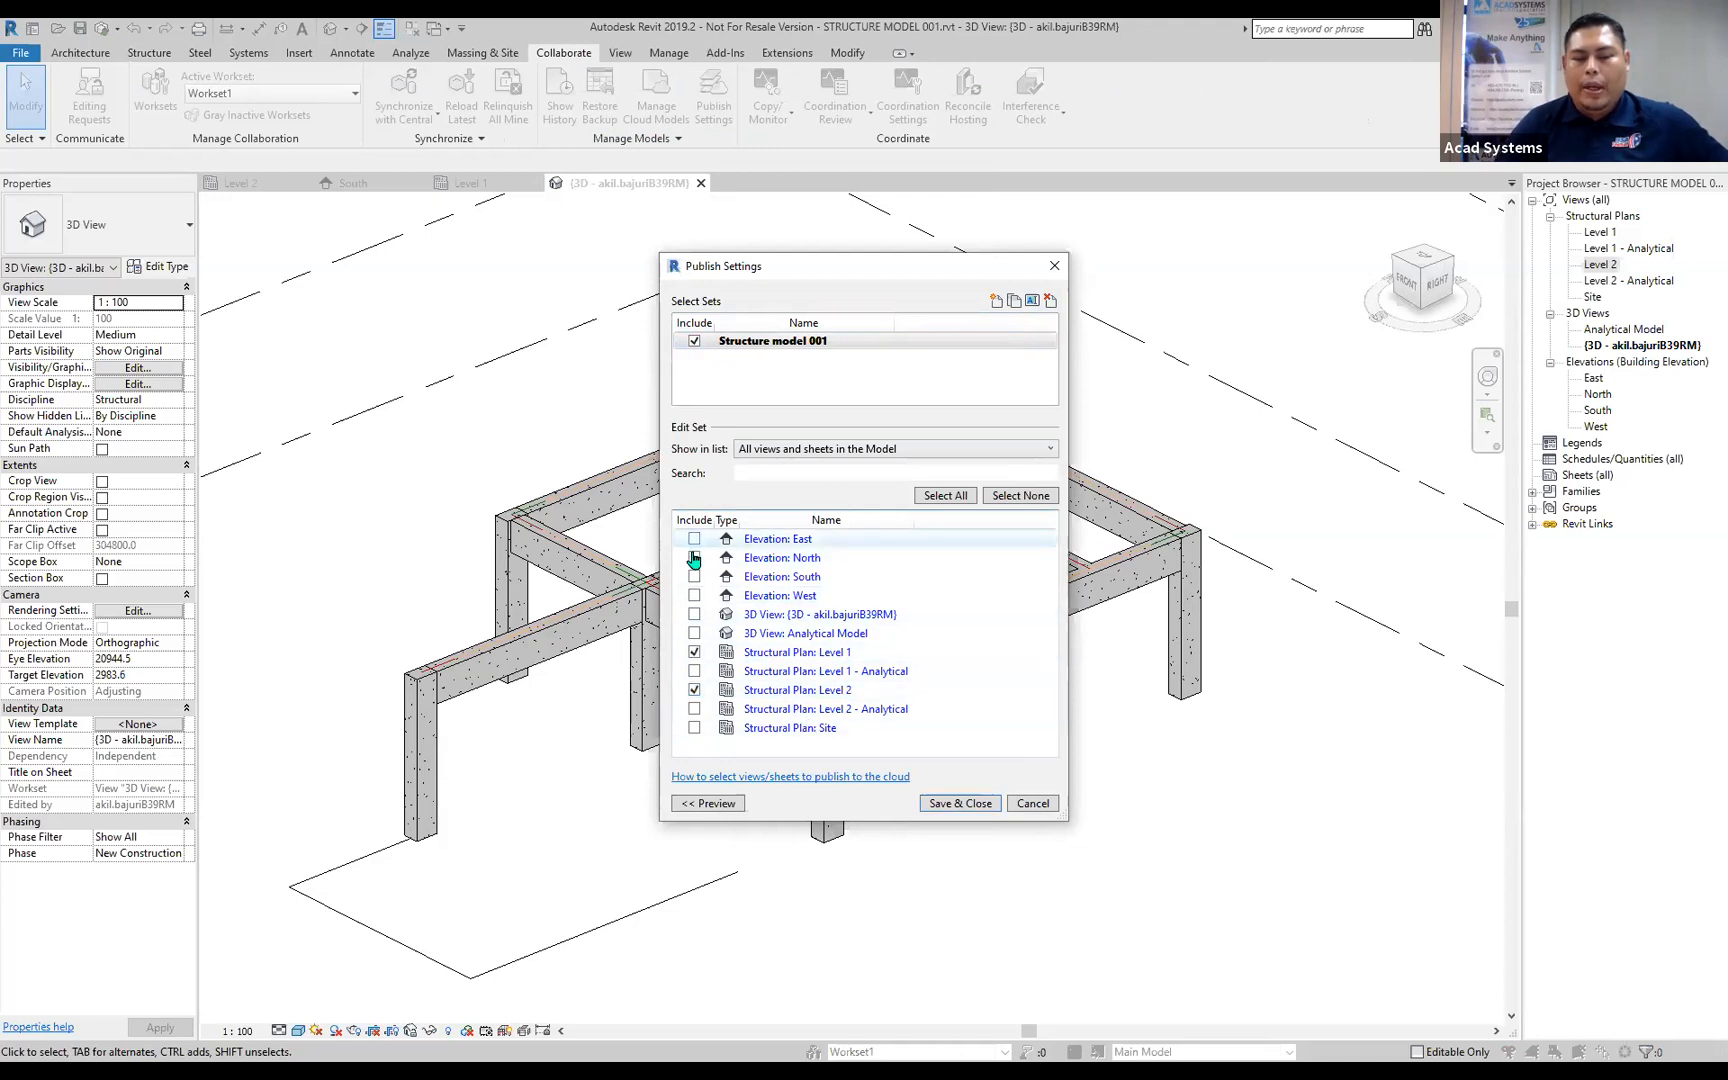
pyautogui.click(694, 577)
pyautogui.click(694, 595)
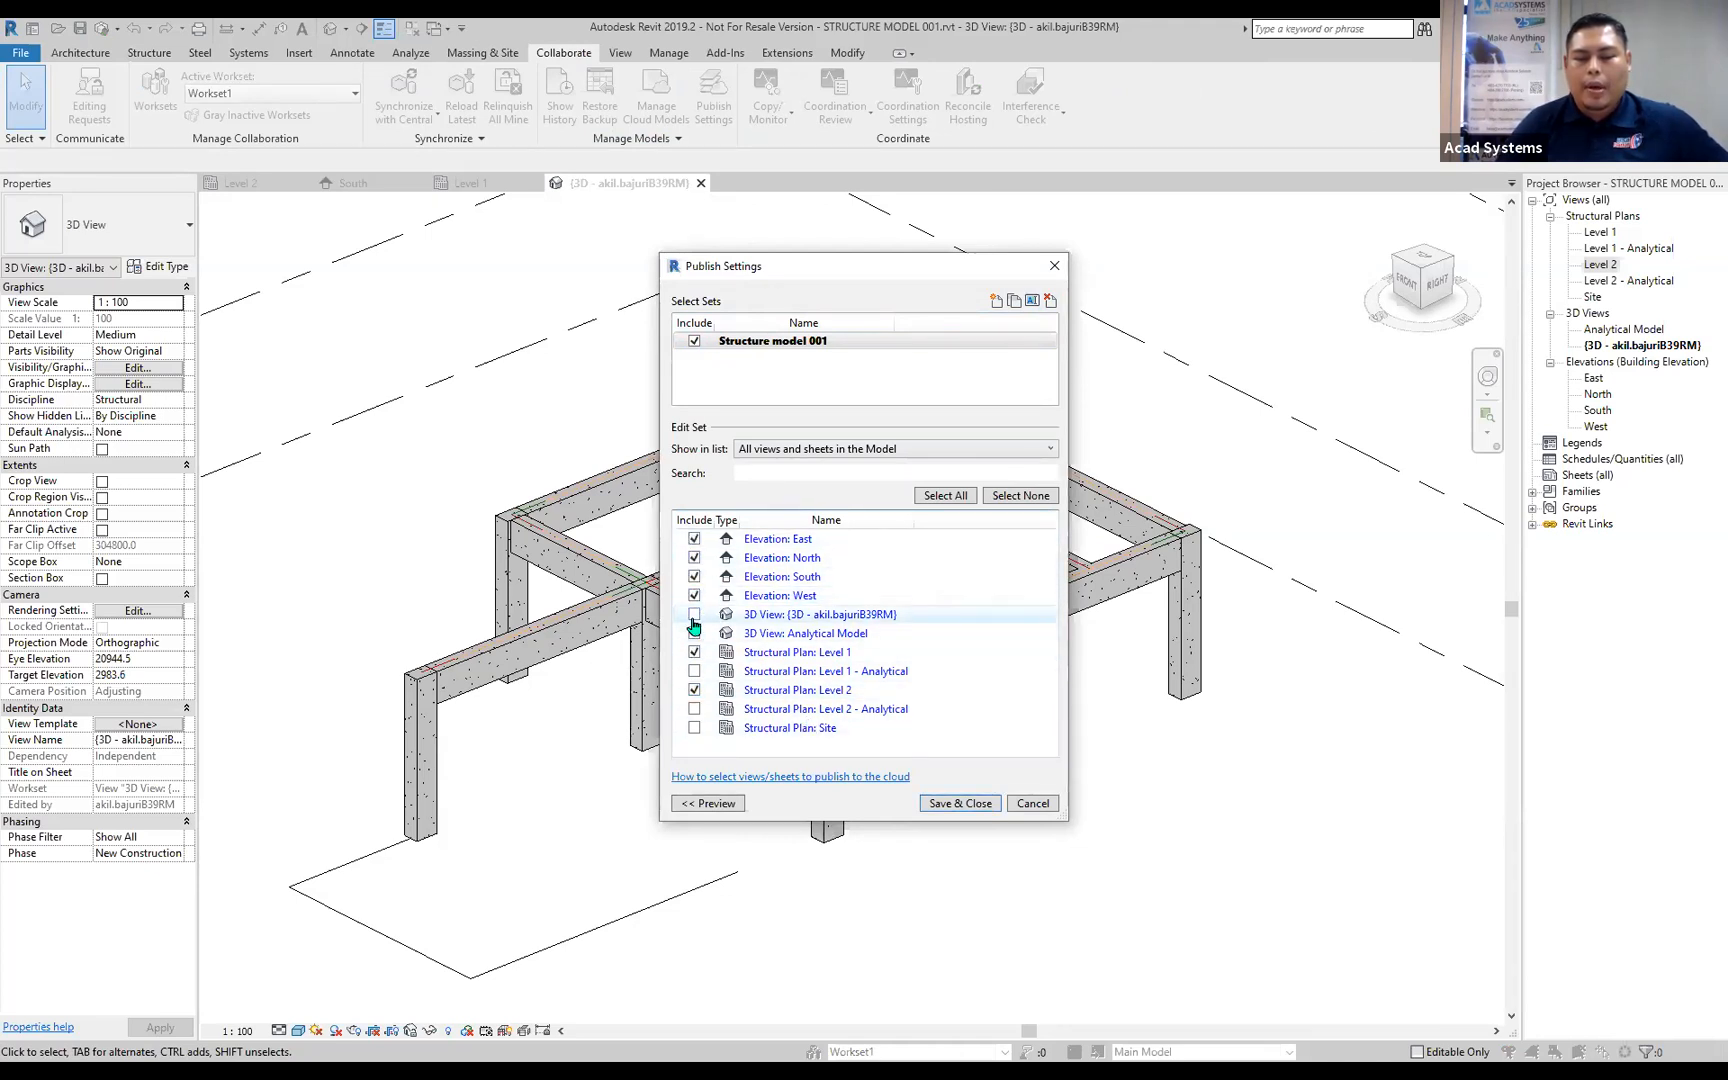
pyautogui.click(694, 615)
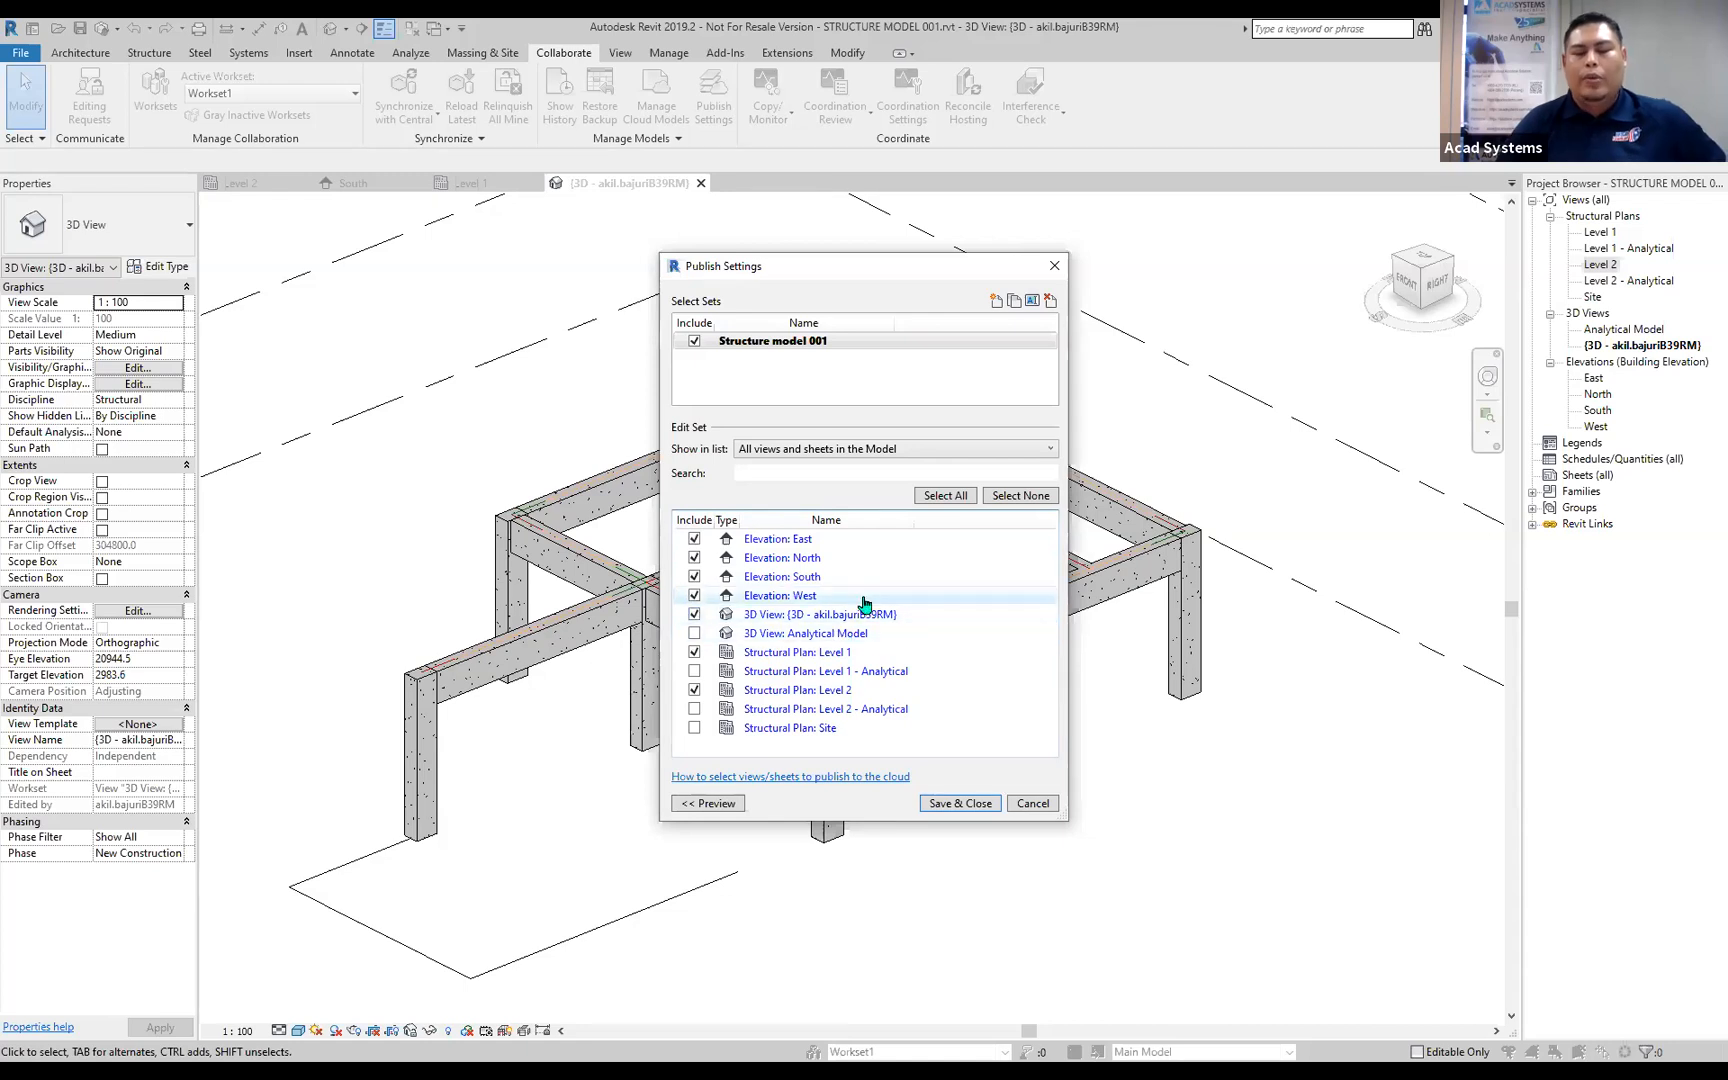
pyautogui.click(950, 805)
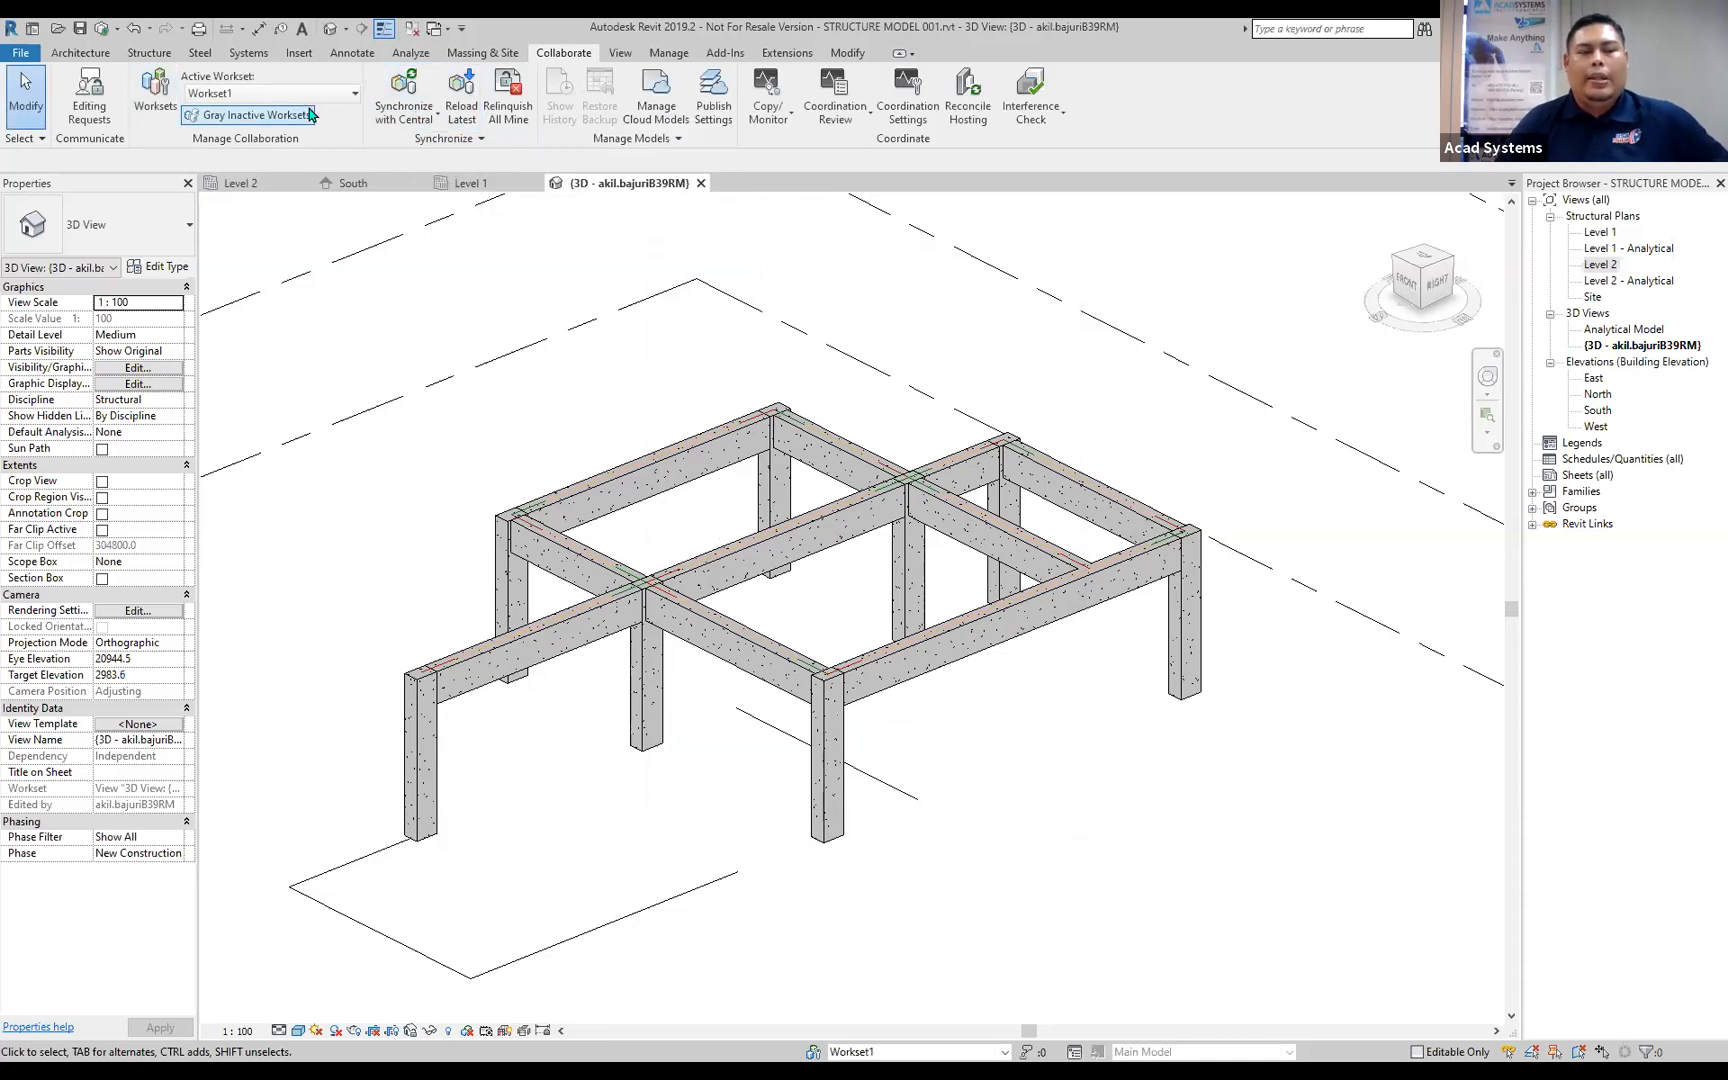
# Synchronize the structural model with the central cloud model.
pyautogui.click(397, 113)
pyautogui.click(448, 184)
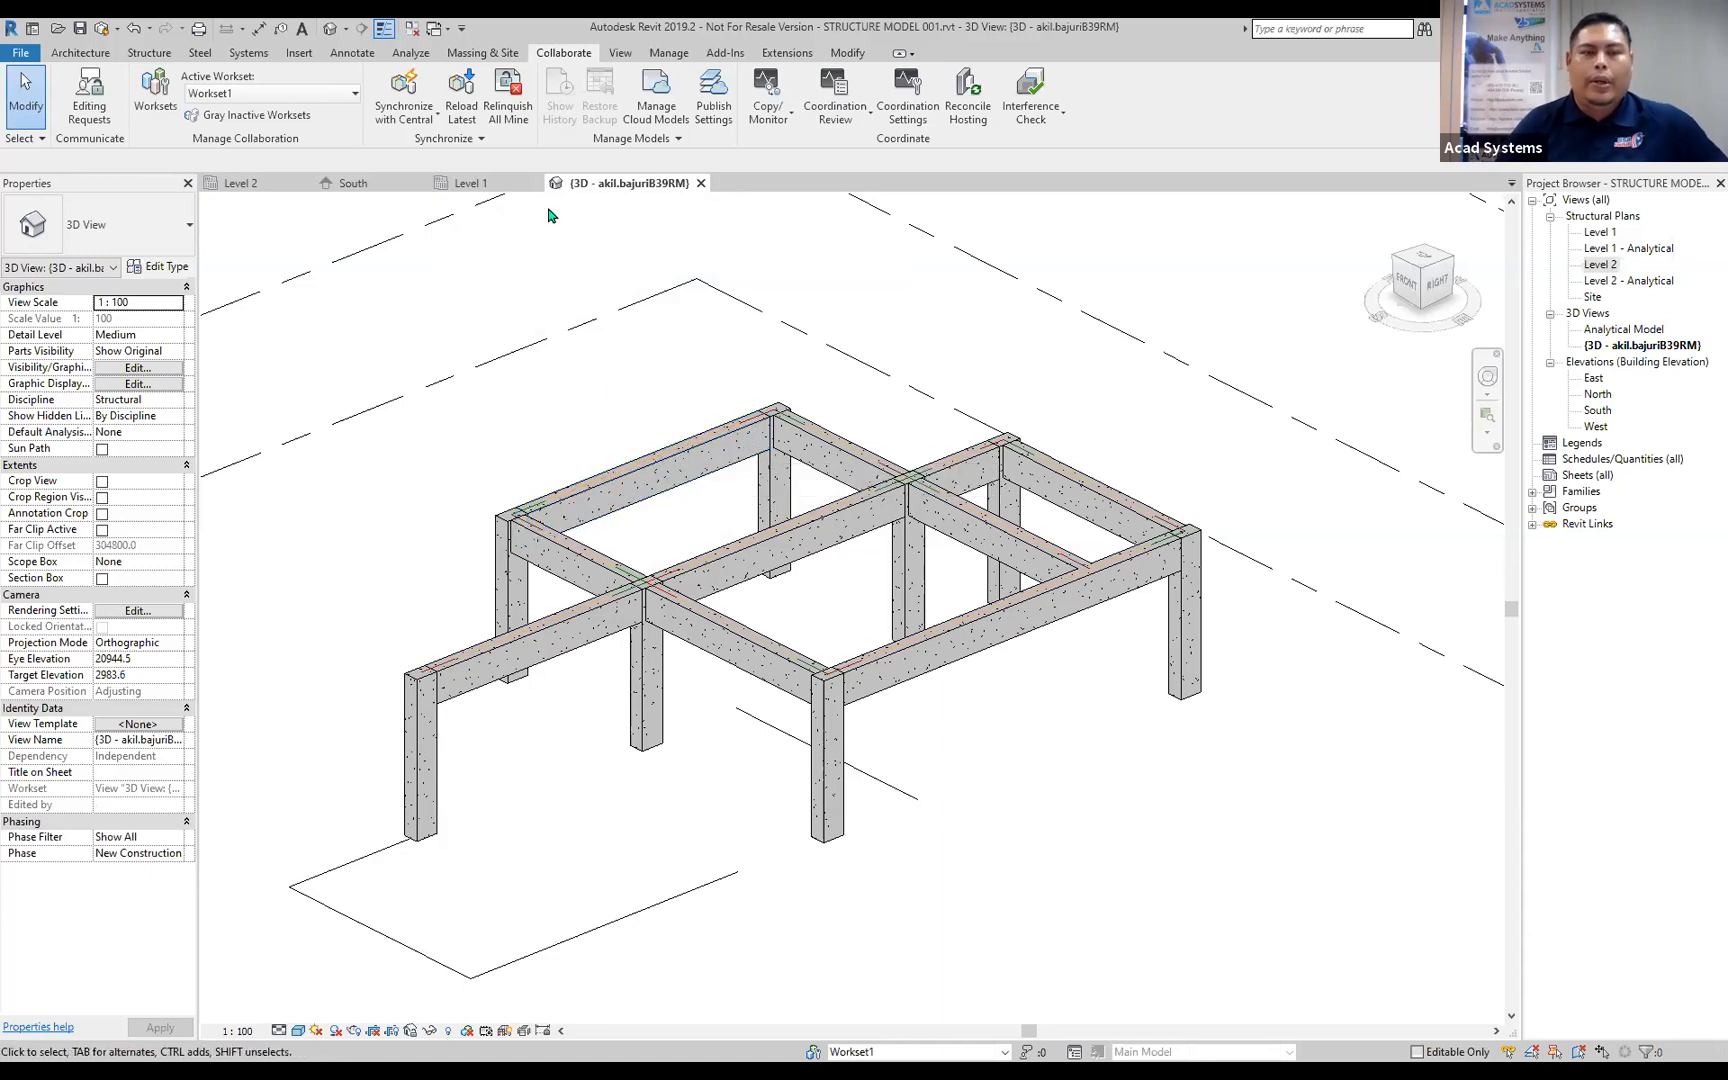
pyautogui.moveTo(706, 497); pyautogui.dragTo(775, 490, button='middle')
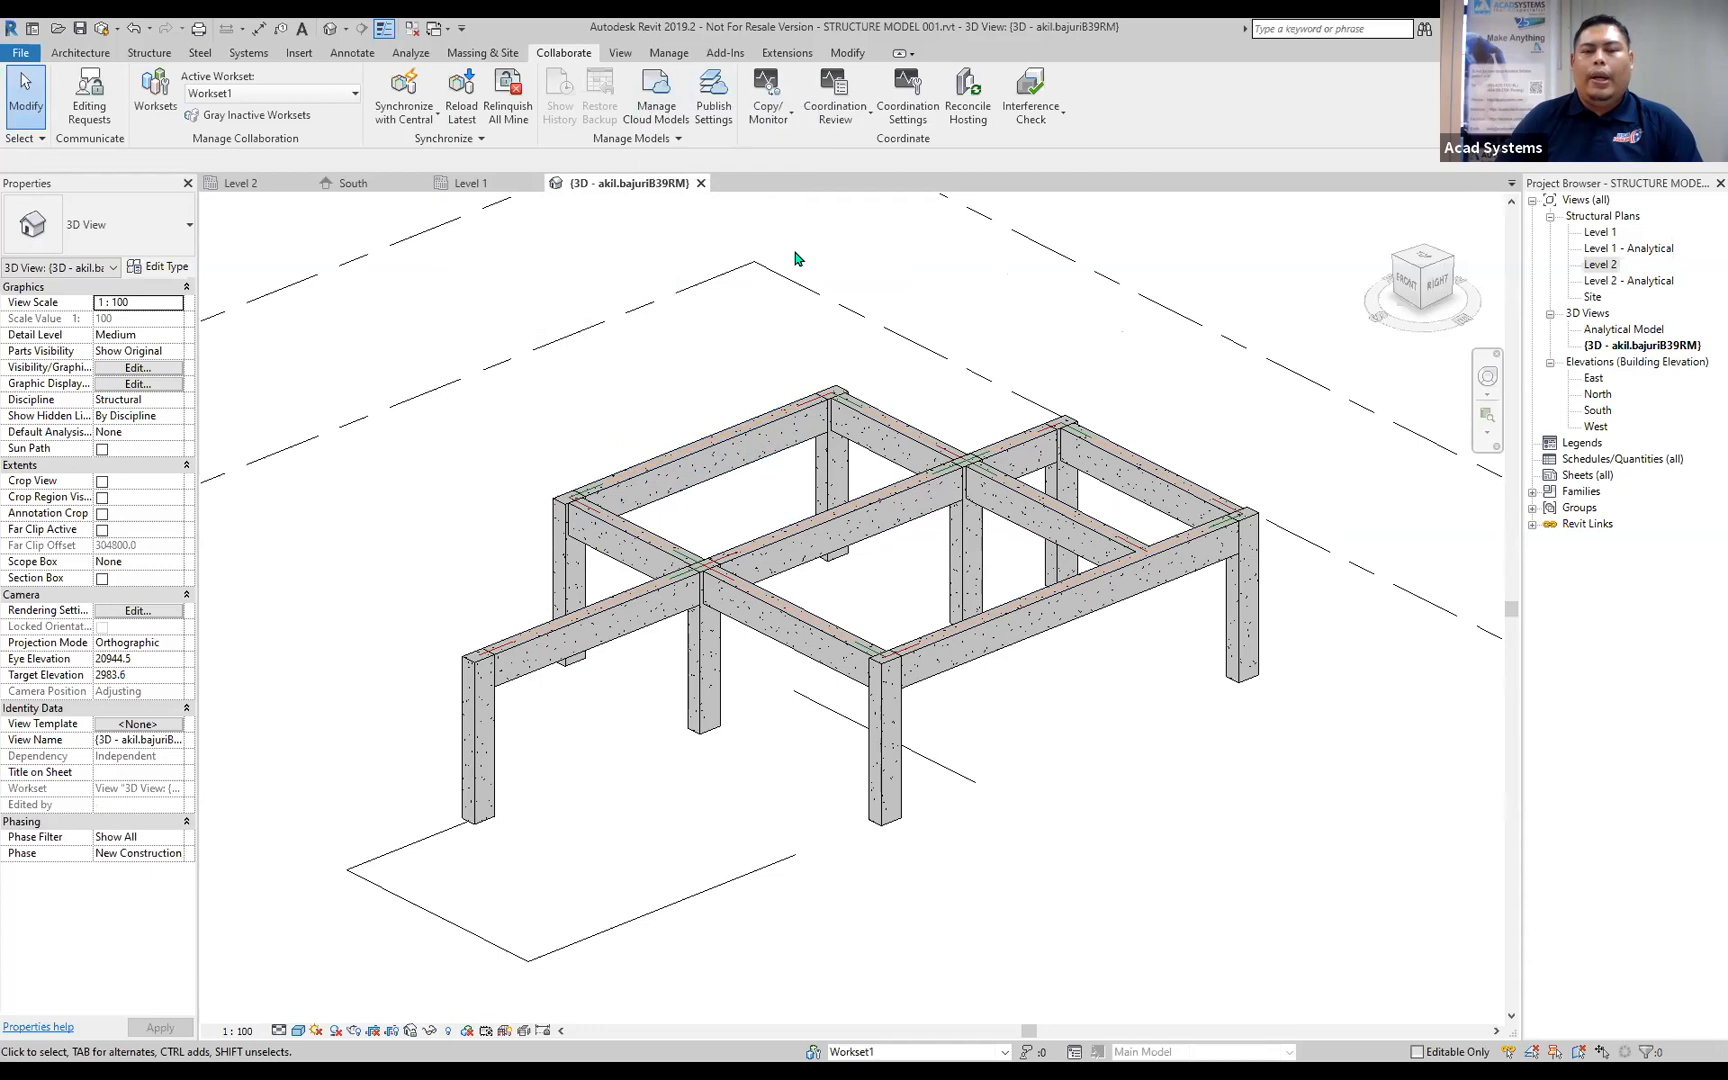
# Publish the latest version of STRUCTURE MODEL 001.rvt to the Acadsys Design Demo 2 cloud project, and close the cloud model manager.
pyautogui.click(666, 120)
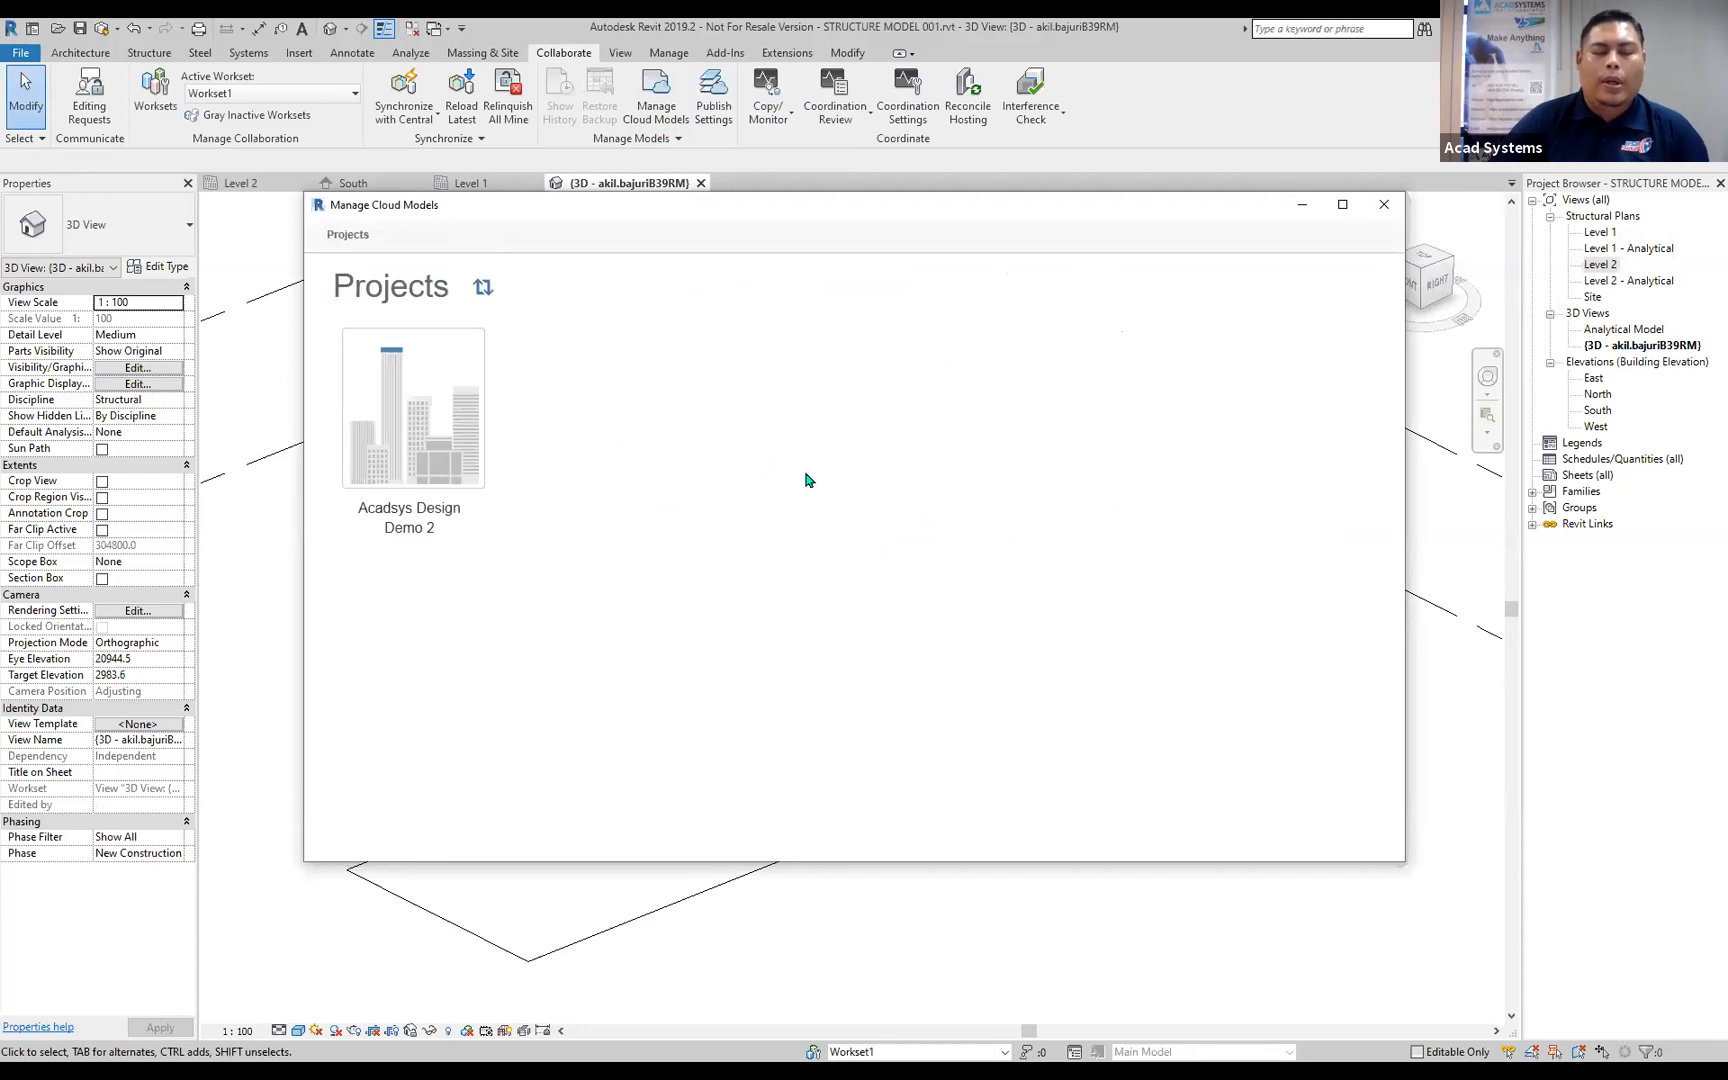
pyautogui.click(408, 519)
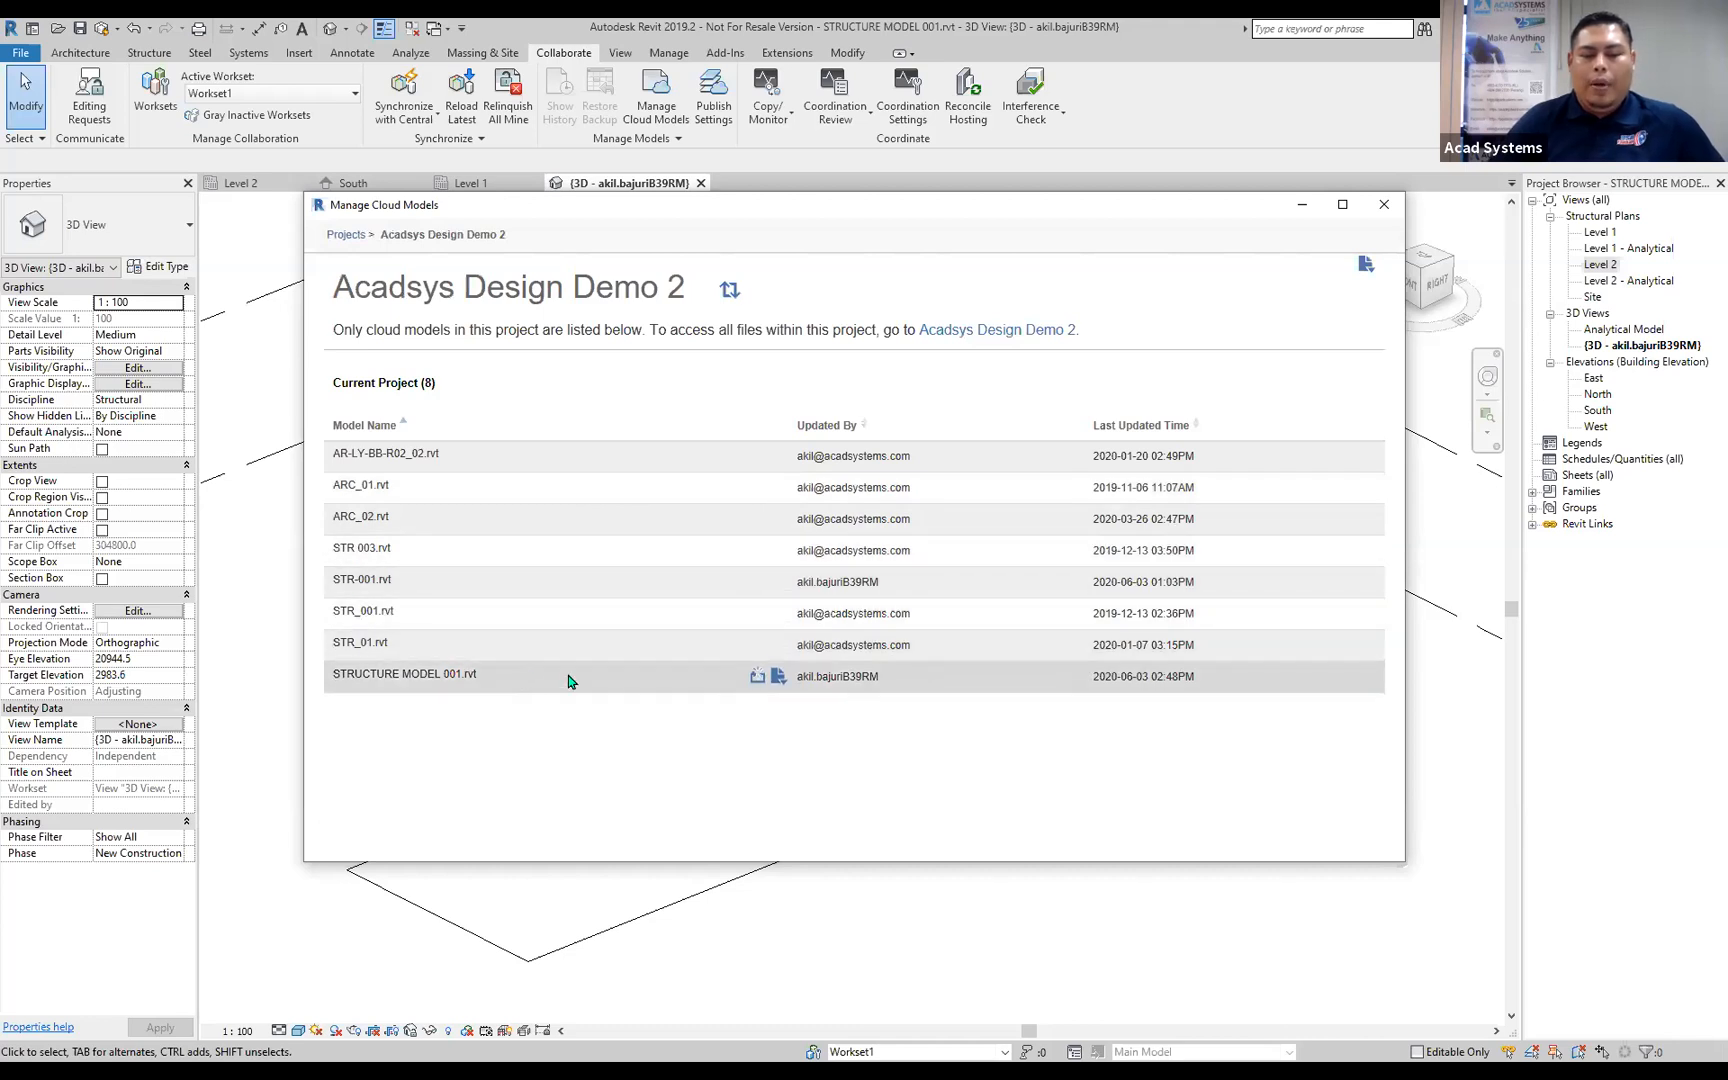
pyautogui.click(756, 678)
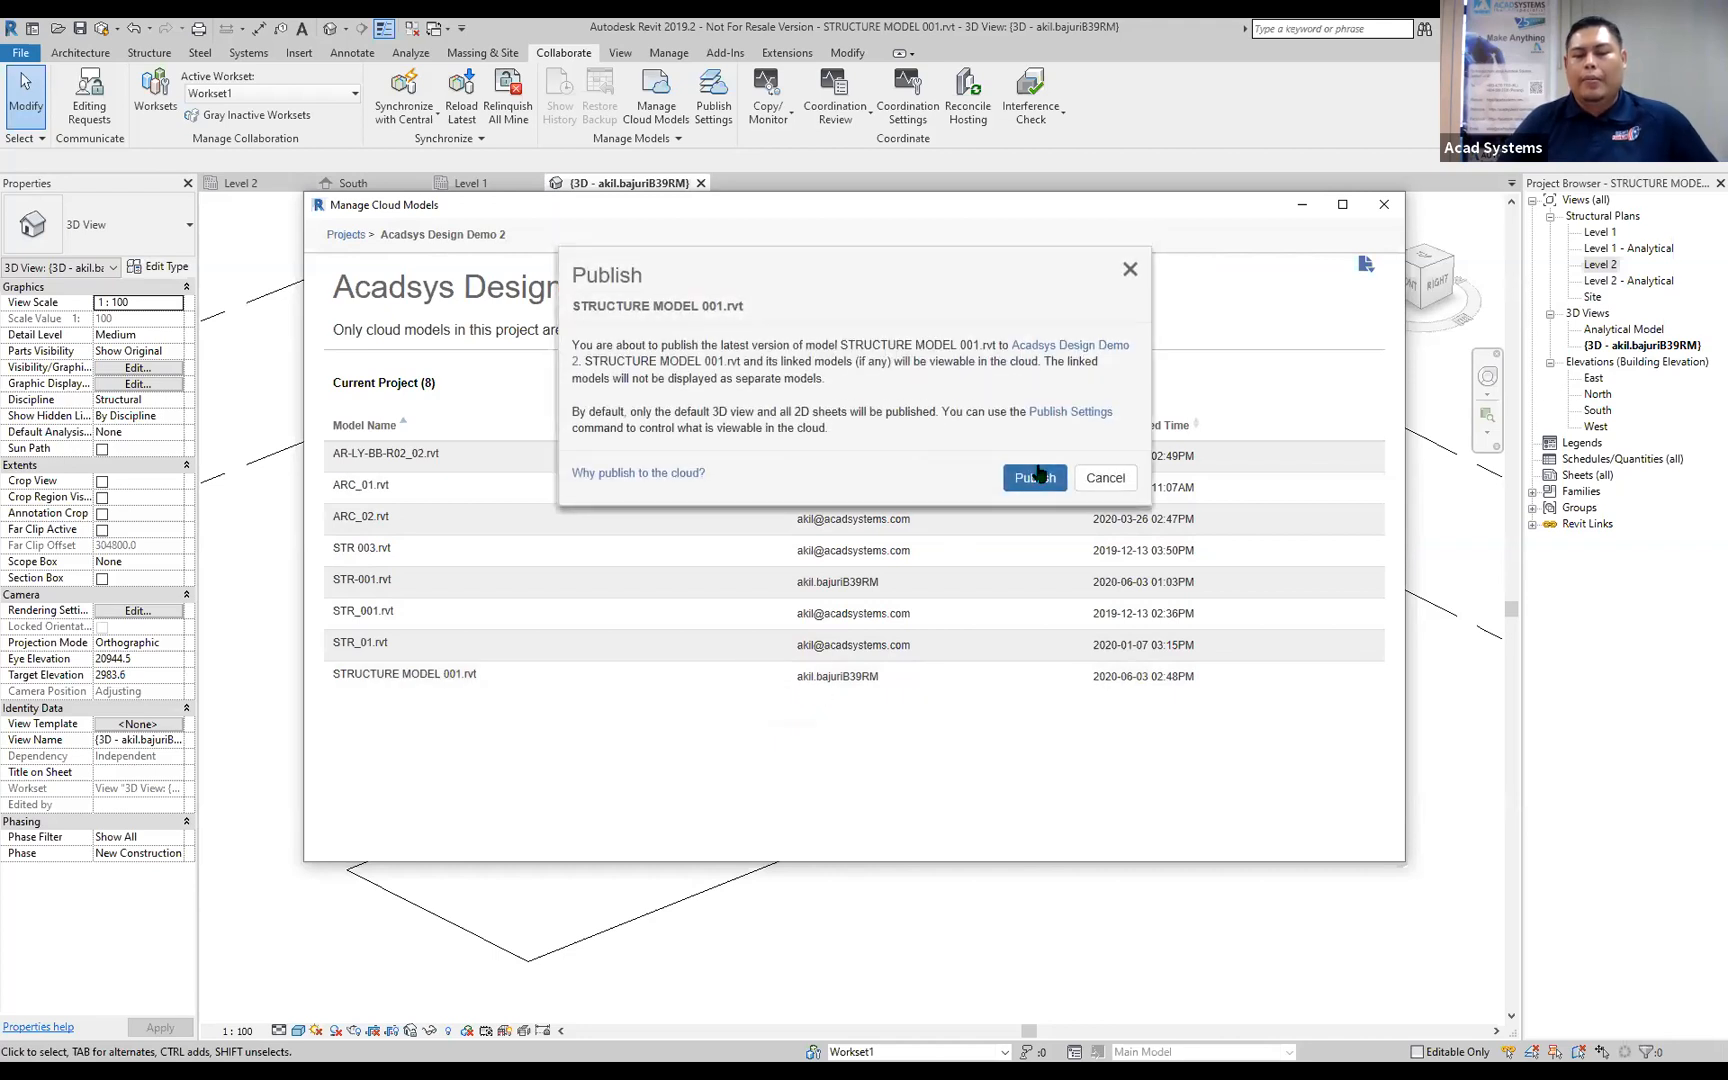
pyautogui.click(1036, 479)
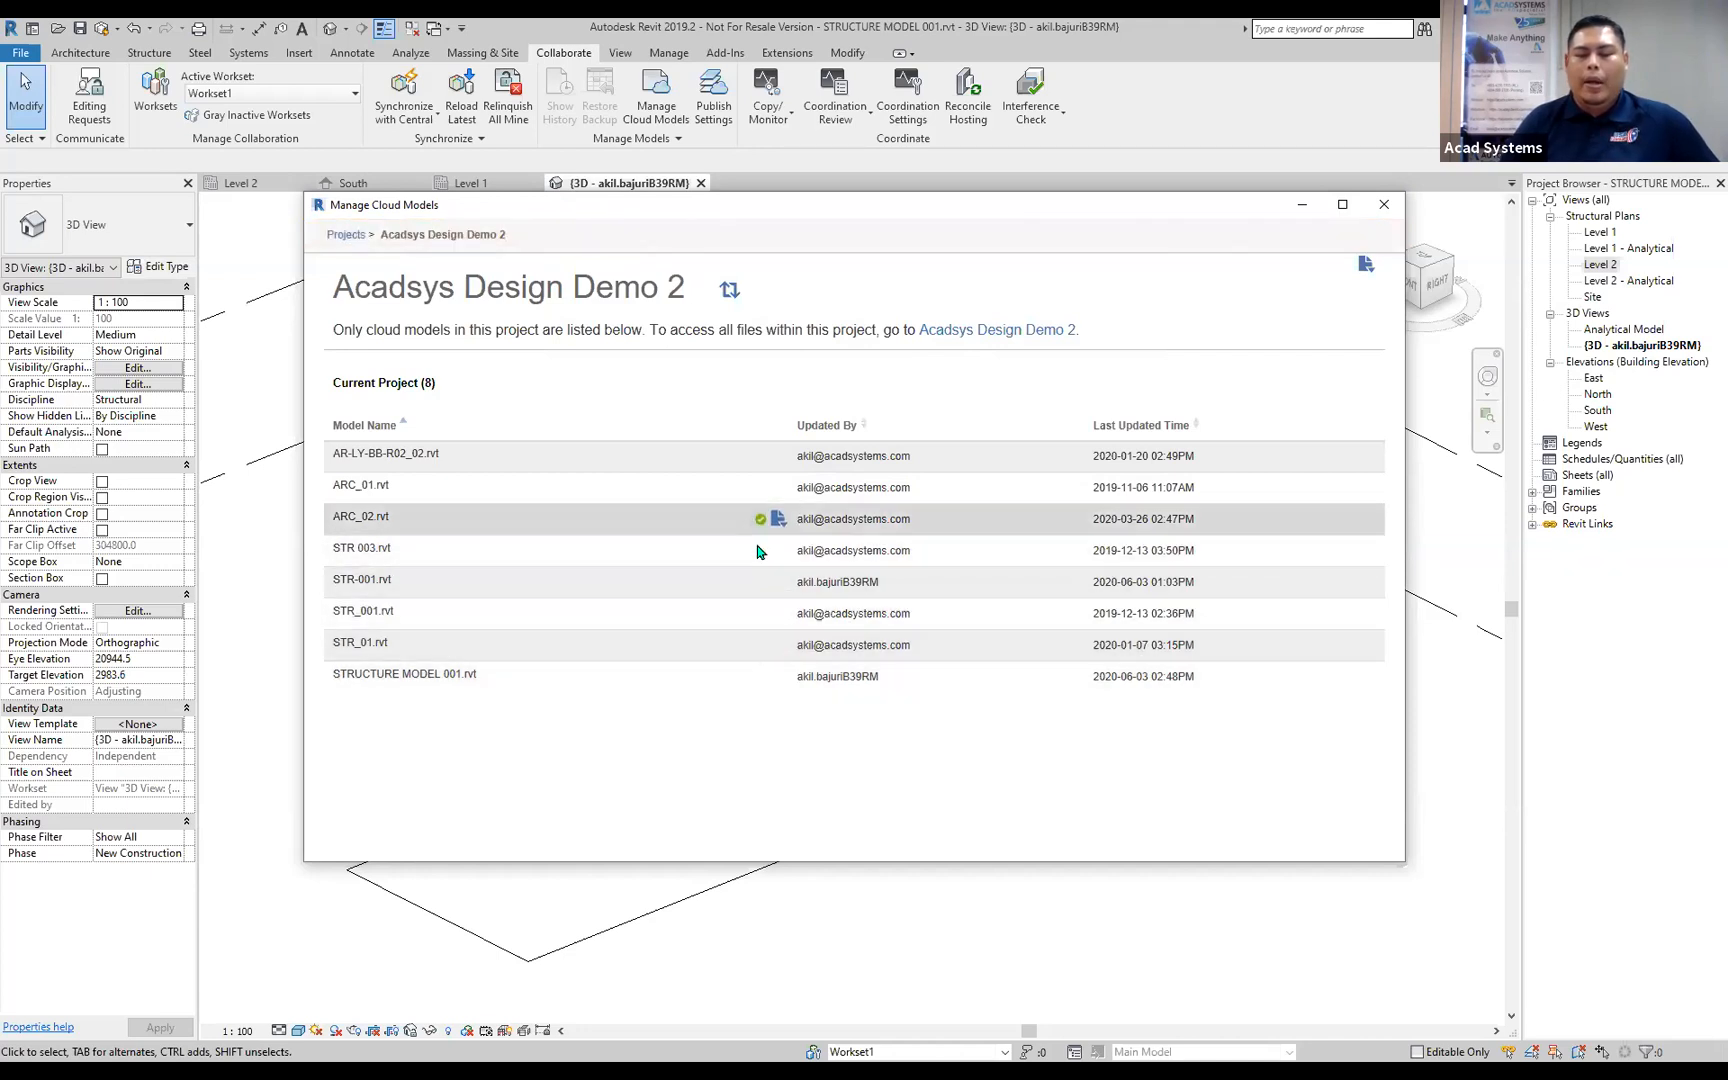
pyautogui.moveTo(763, 522)
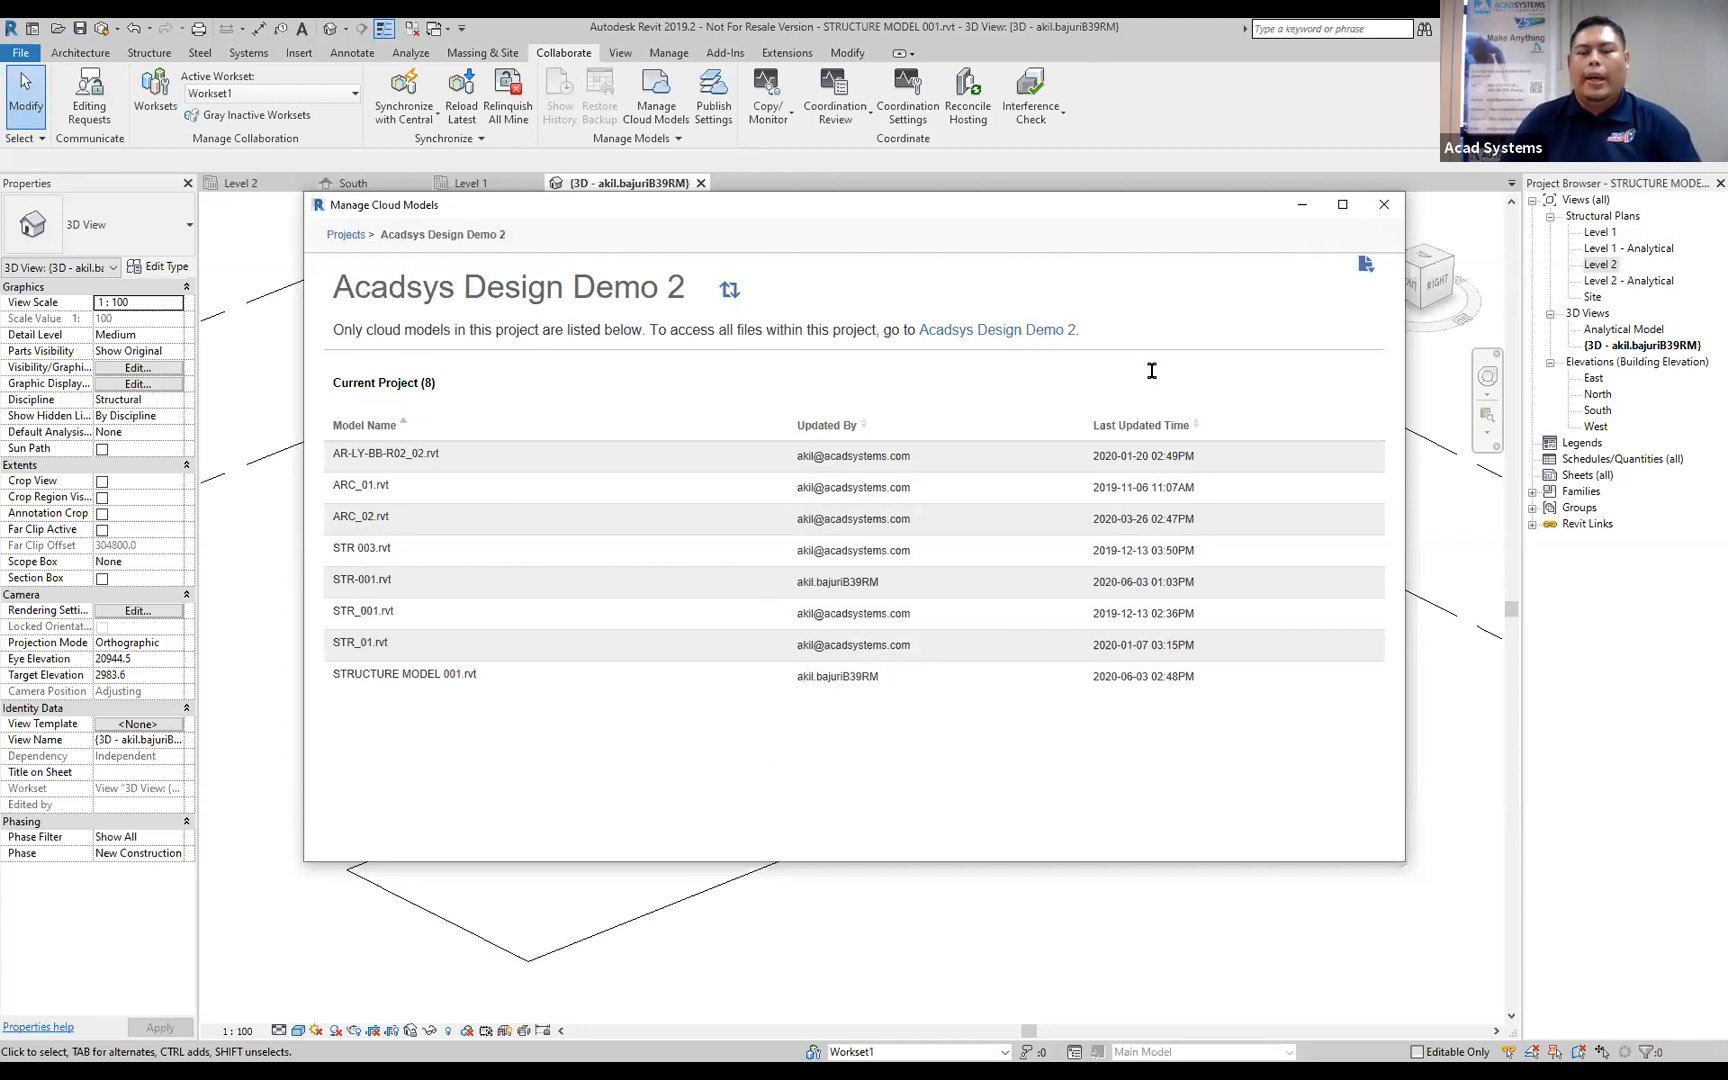
pyautogui.click(1397, 212)
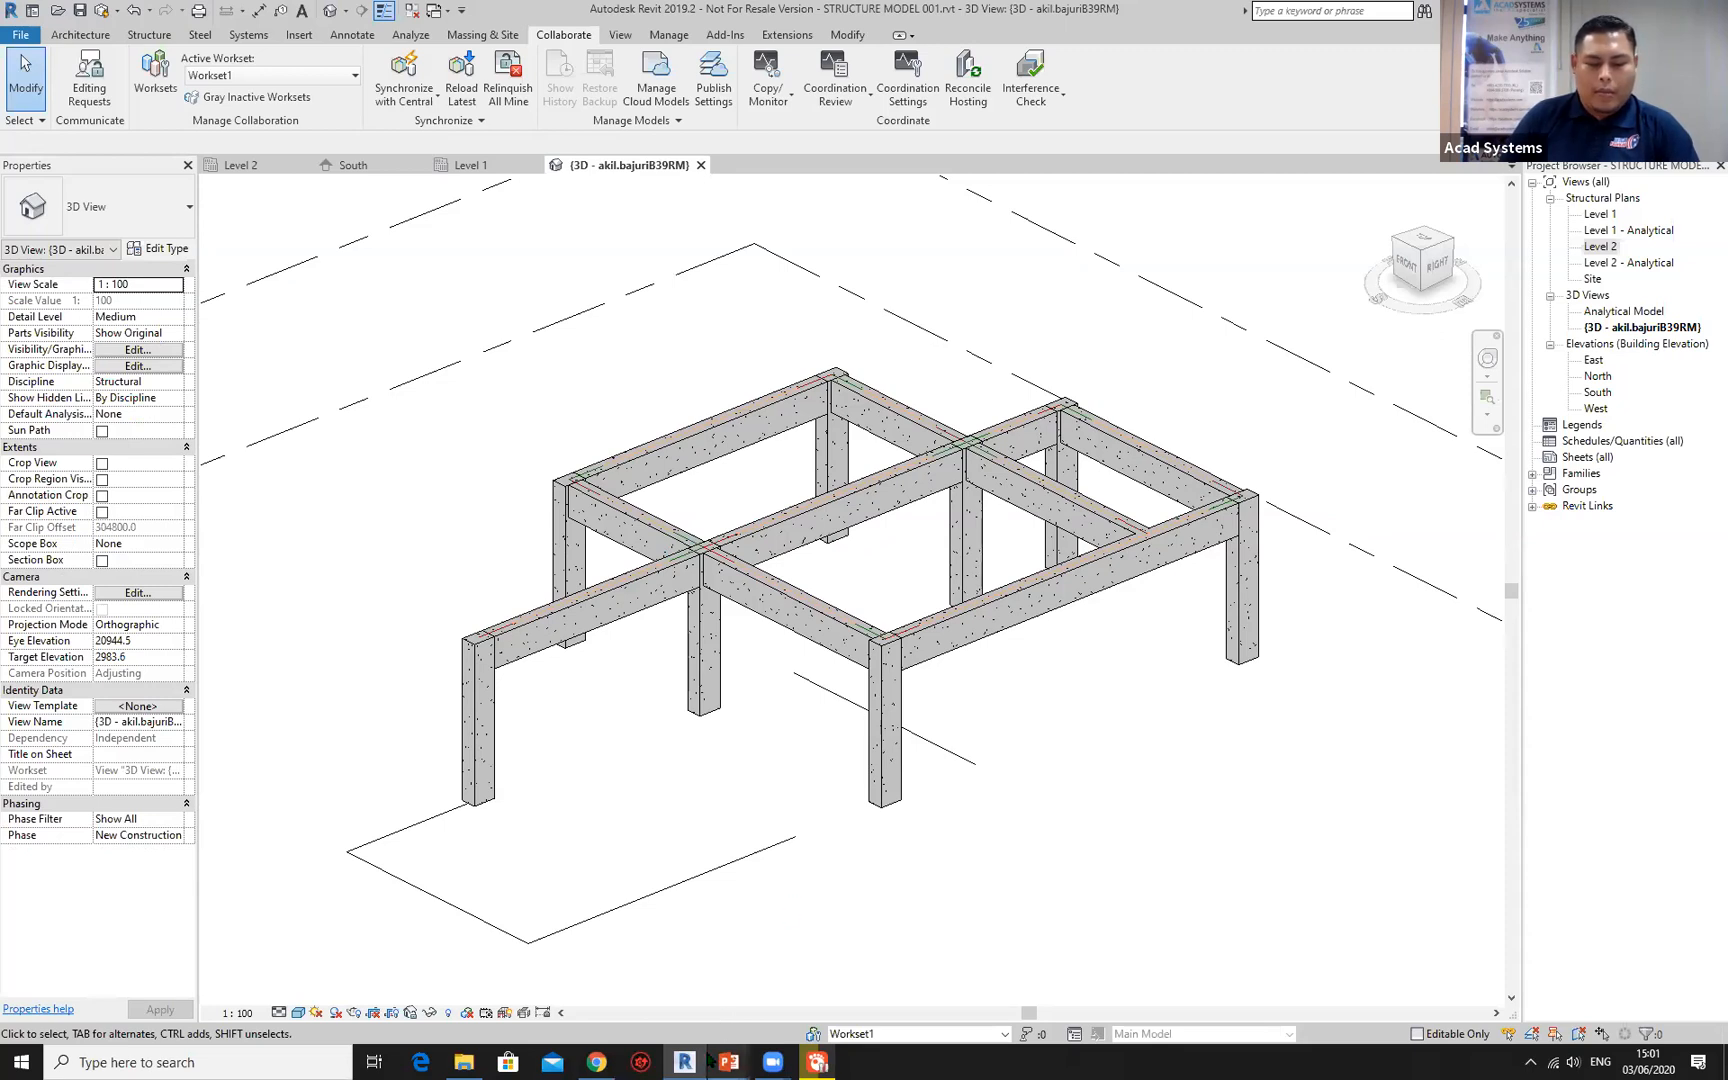
# Switch to BIM 360 in Chrome, inspect the open STR_001.rvt model, and return to the Civil and Structure folder.
pyautogui.click(596, 1062)
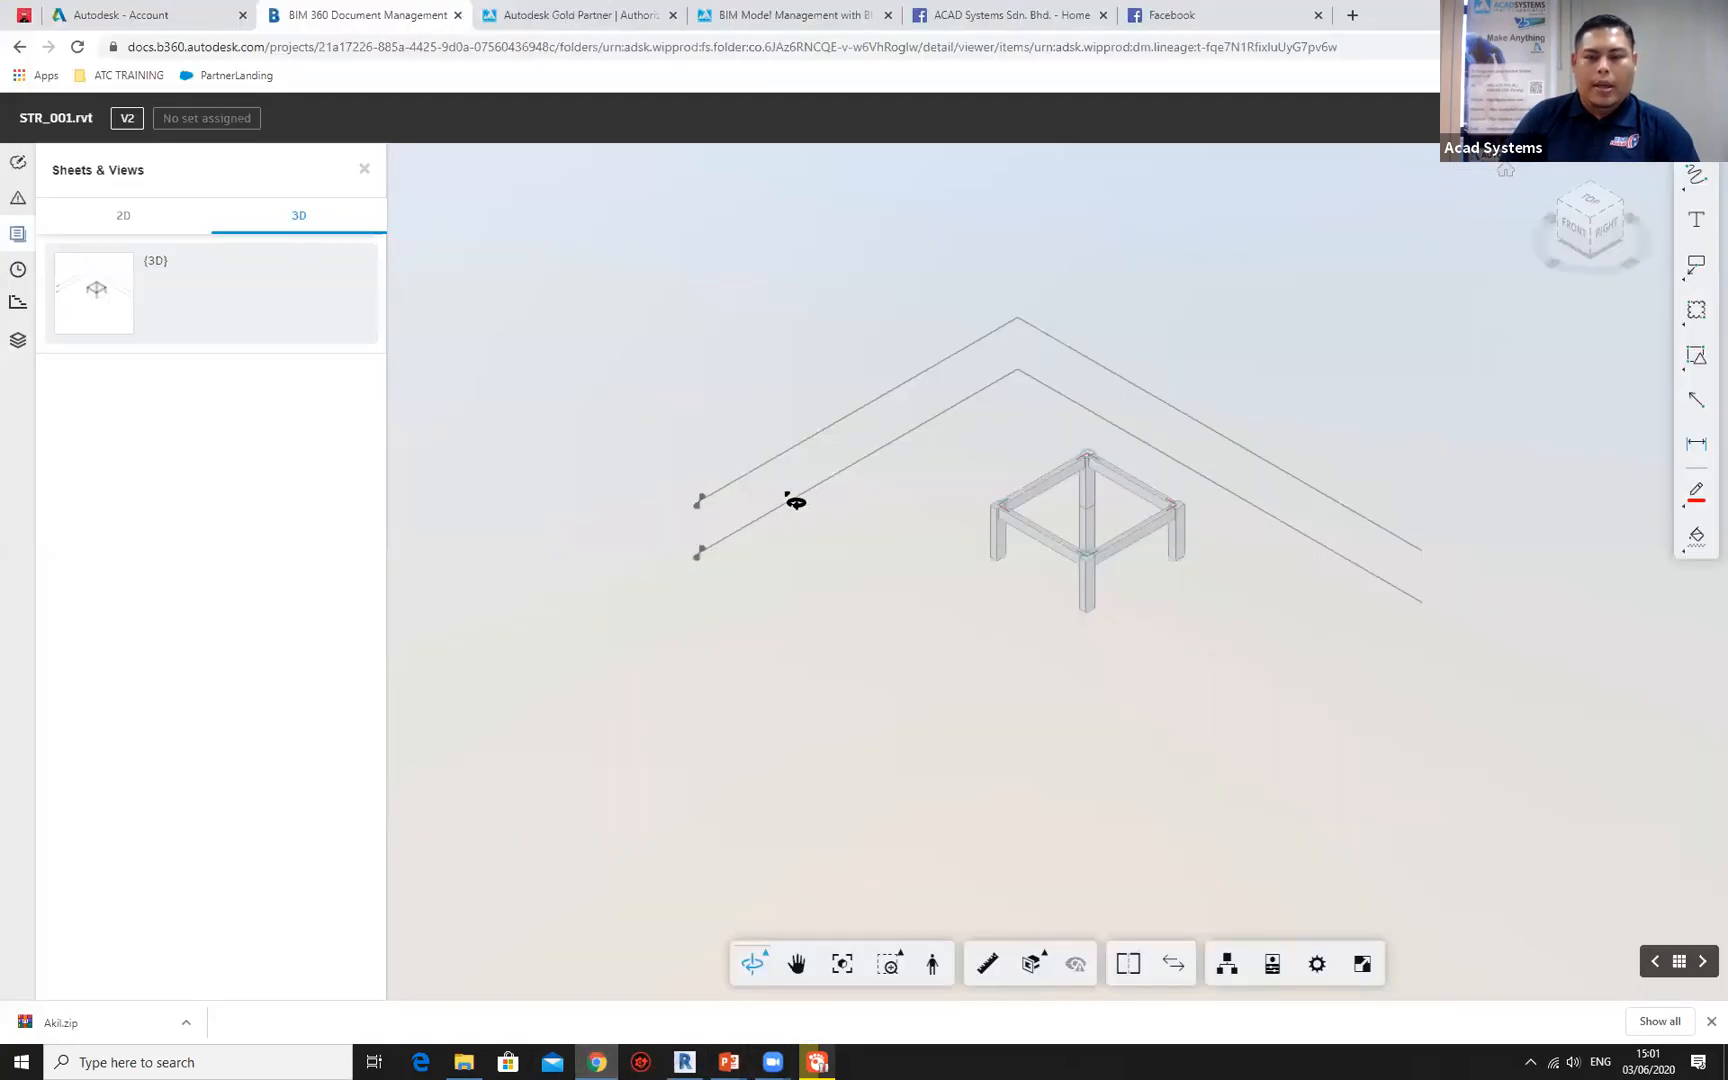
pyautogui.scroll(5, 1045, 550)
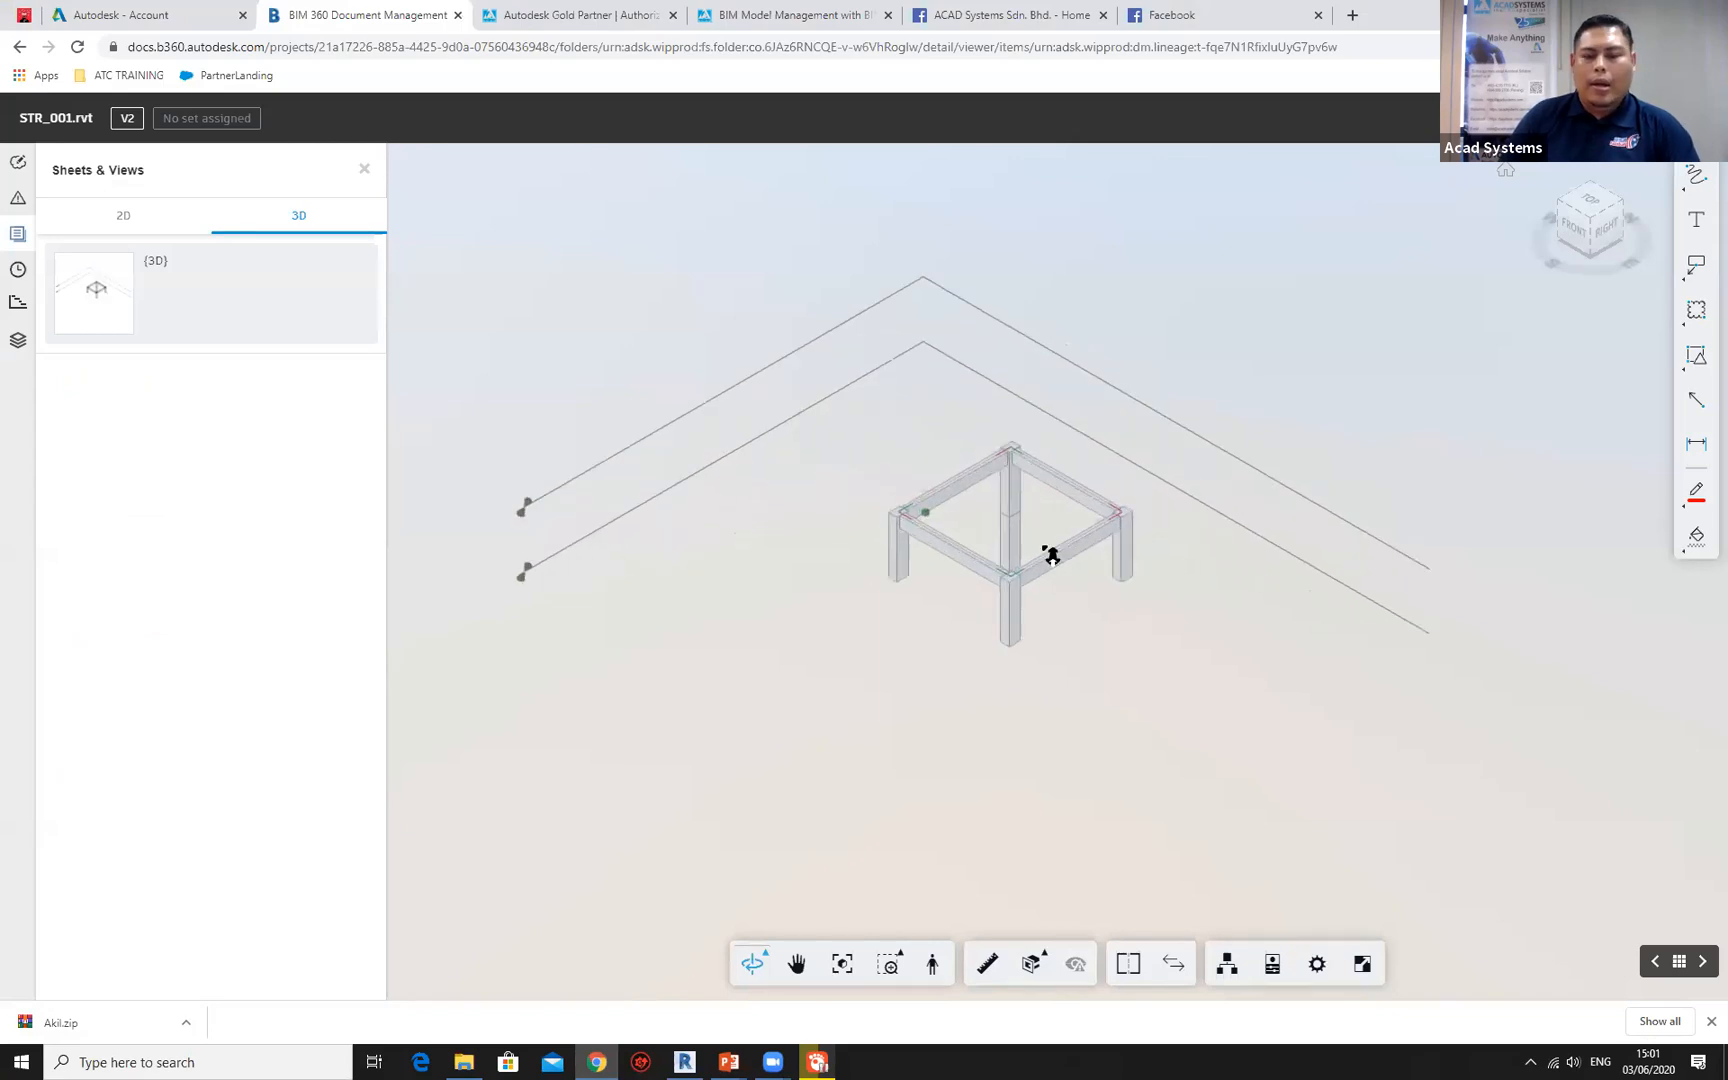
pyautogui.click(364, 169)
pyautogui.click(1702, 118)
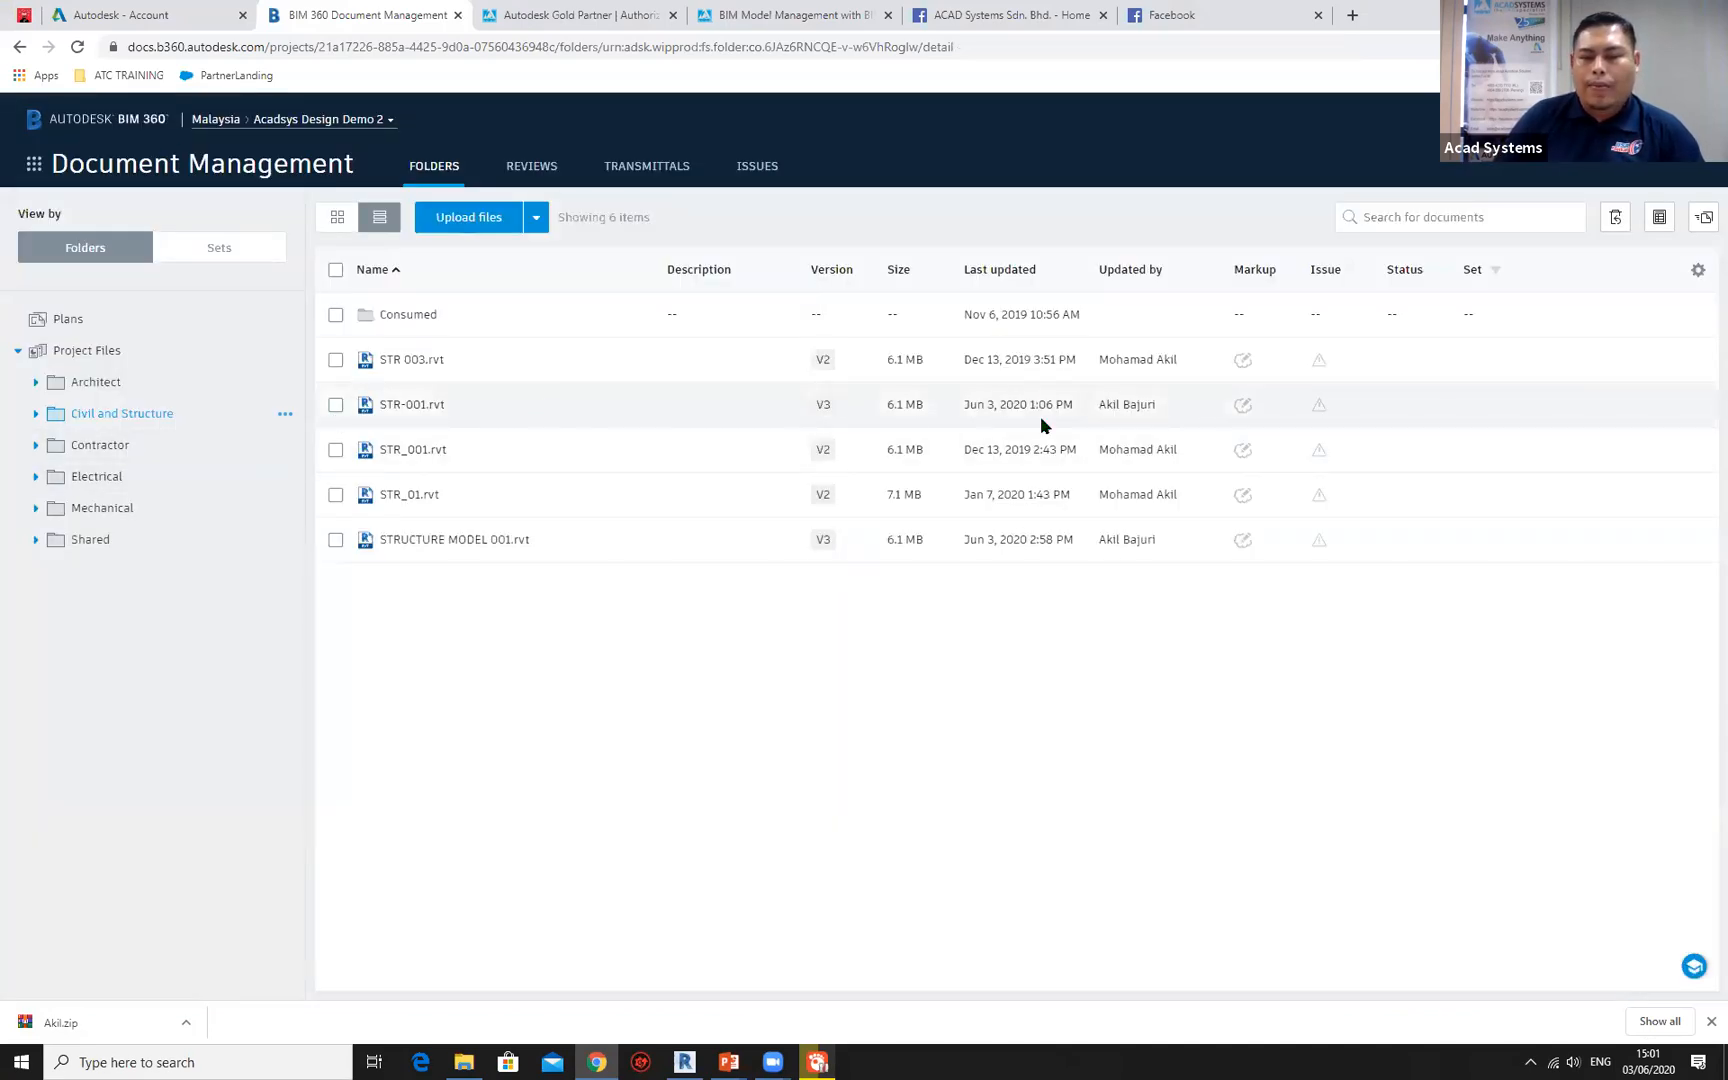
# Open STR-001.rvt from the Civil and Structure folder, inspect its columns in the 3D viewer, and close the model.
pyautogui.click(412, 405)
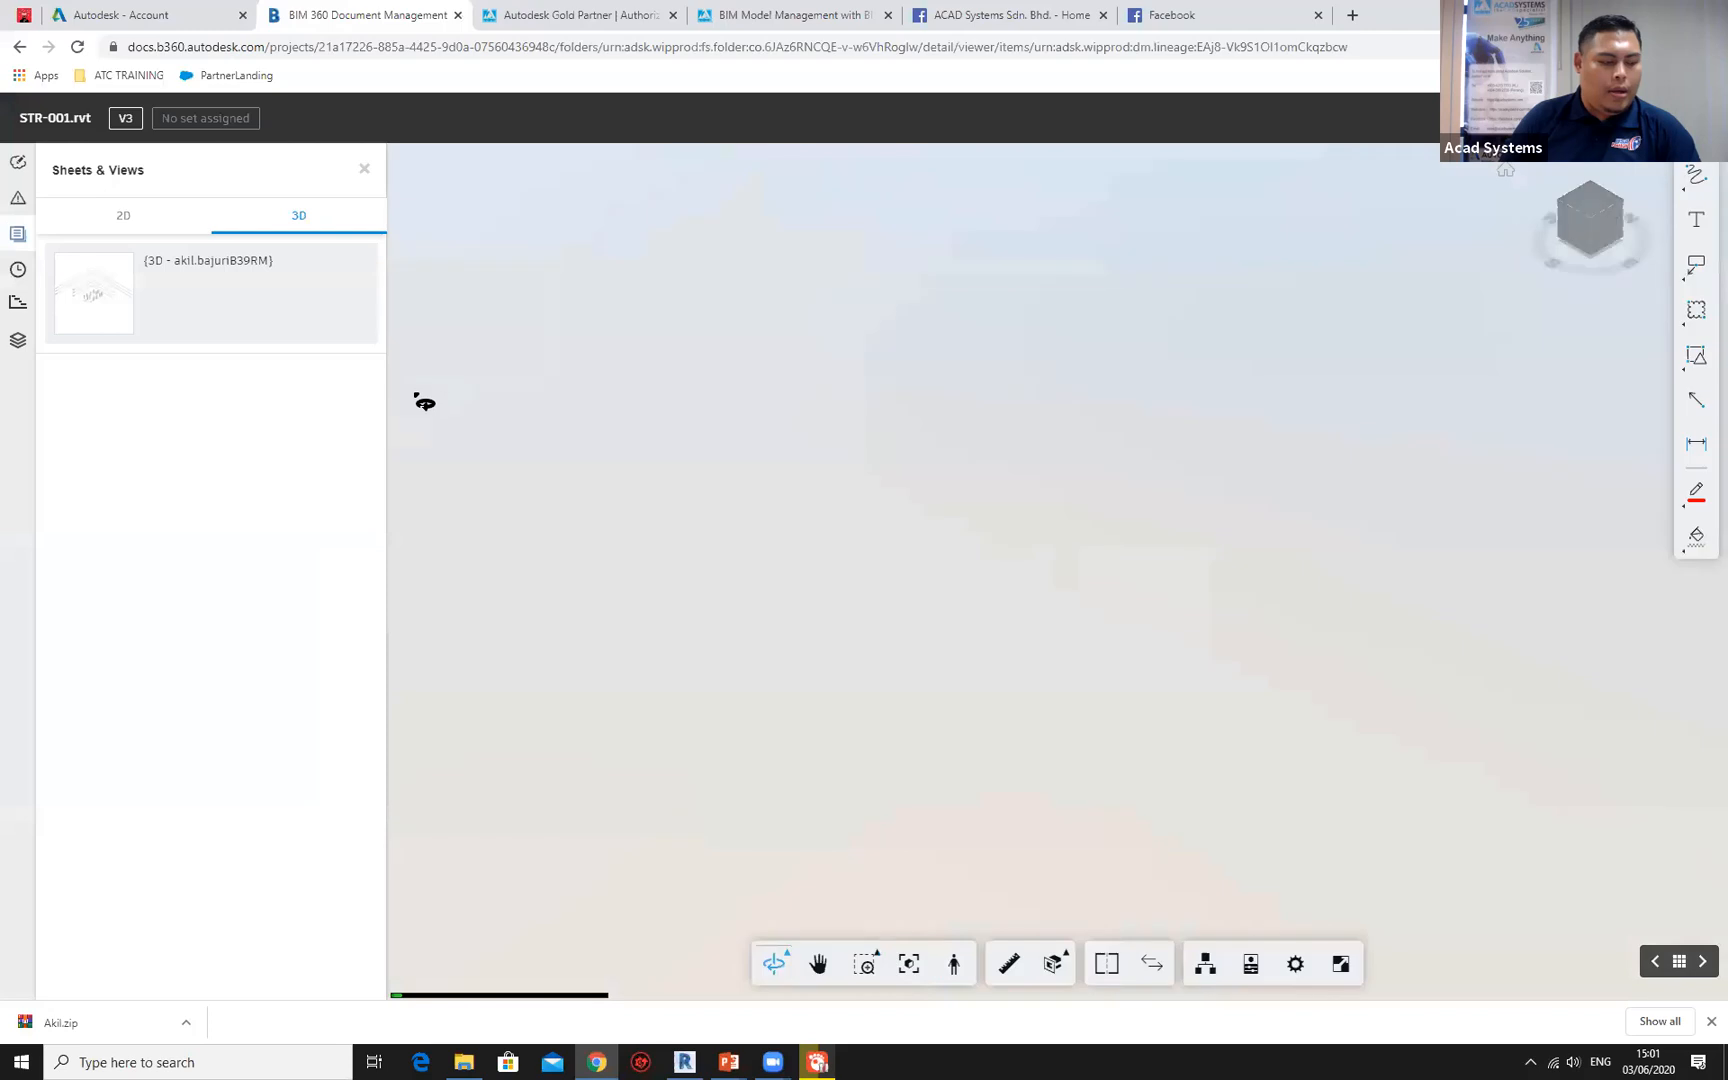
pyautogui.scroll(5, 1142, 605)
pyautogui.scroll(1, 1091, 654)
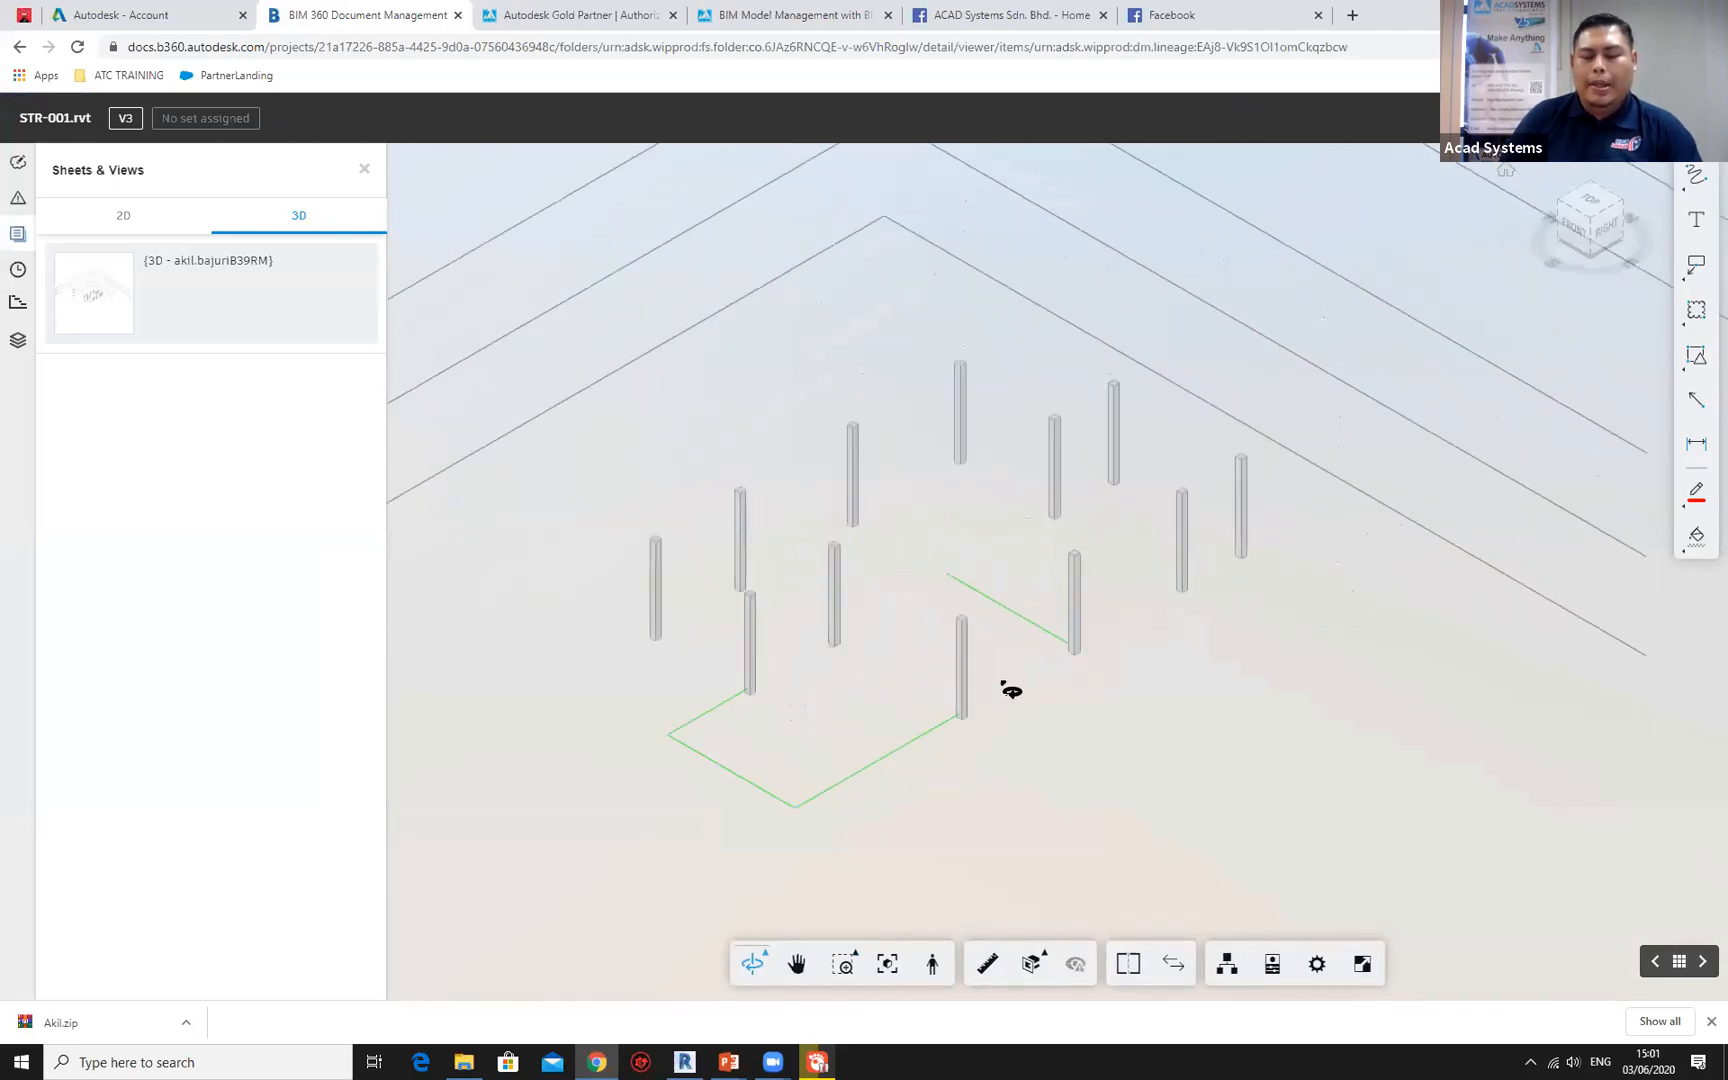
pyautogui.moveTo(991, 694)
pyautogui.mouseDown()
pyautogui.moveTo(1296, 698)
pyautogui.moveTo(1041, 694)
pyautogui.moveTo(1015, 674)
pyautogui.mouseUp()
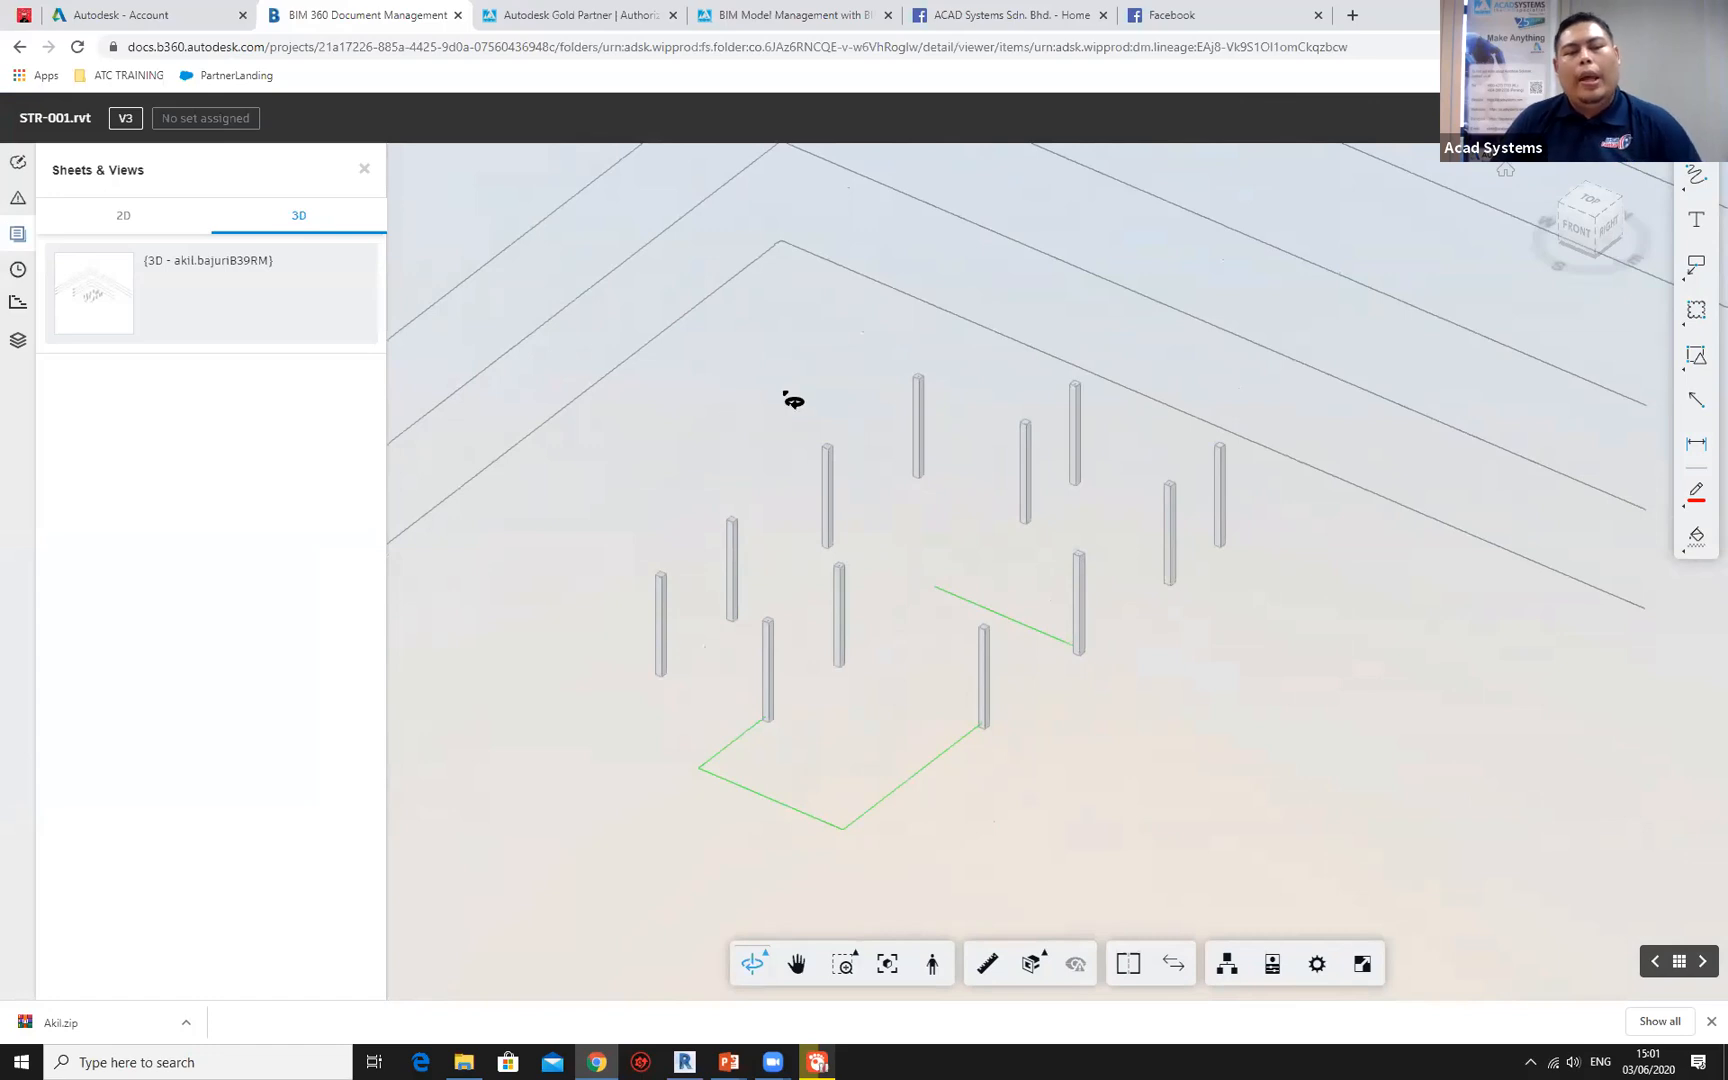
pyautogui.click(364, 169)
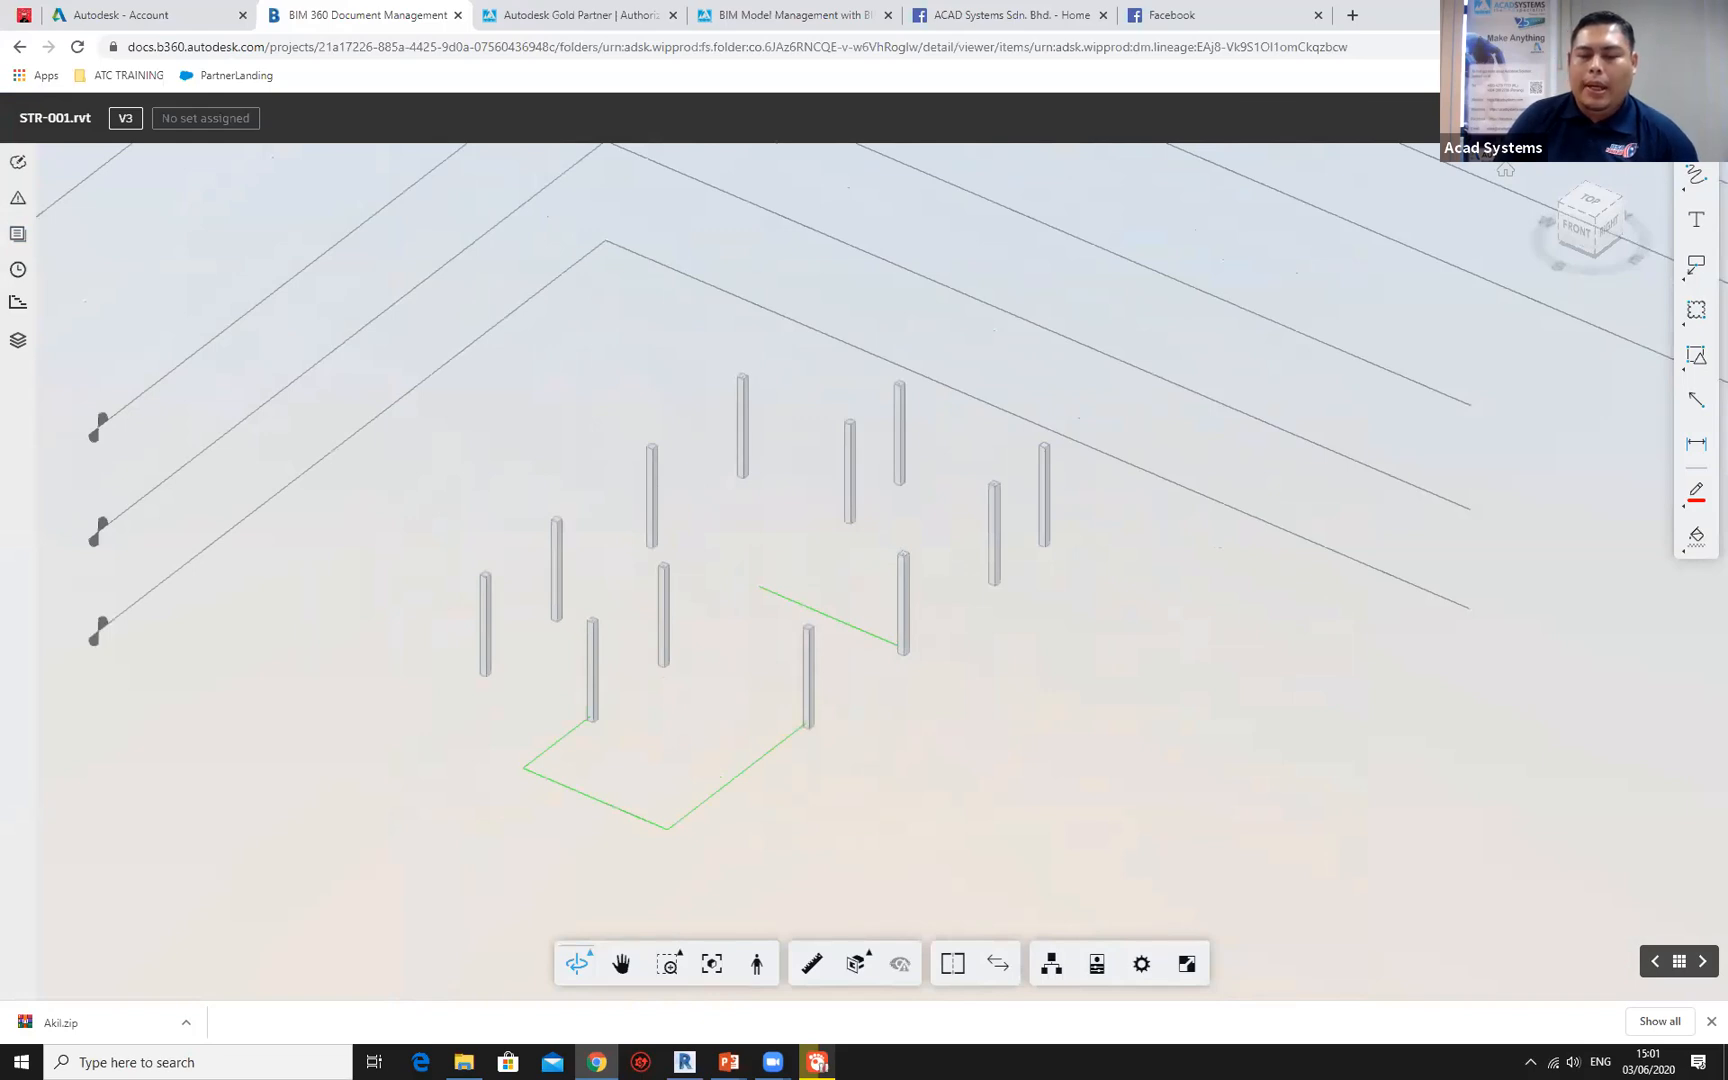
pyautogui.click(1698, 118)
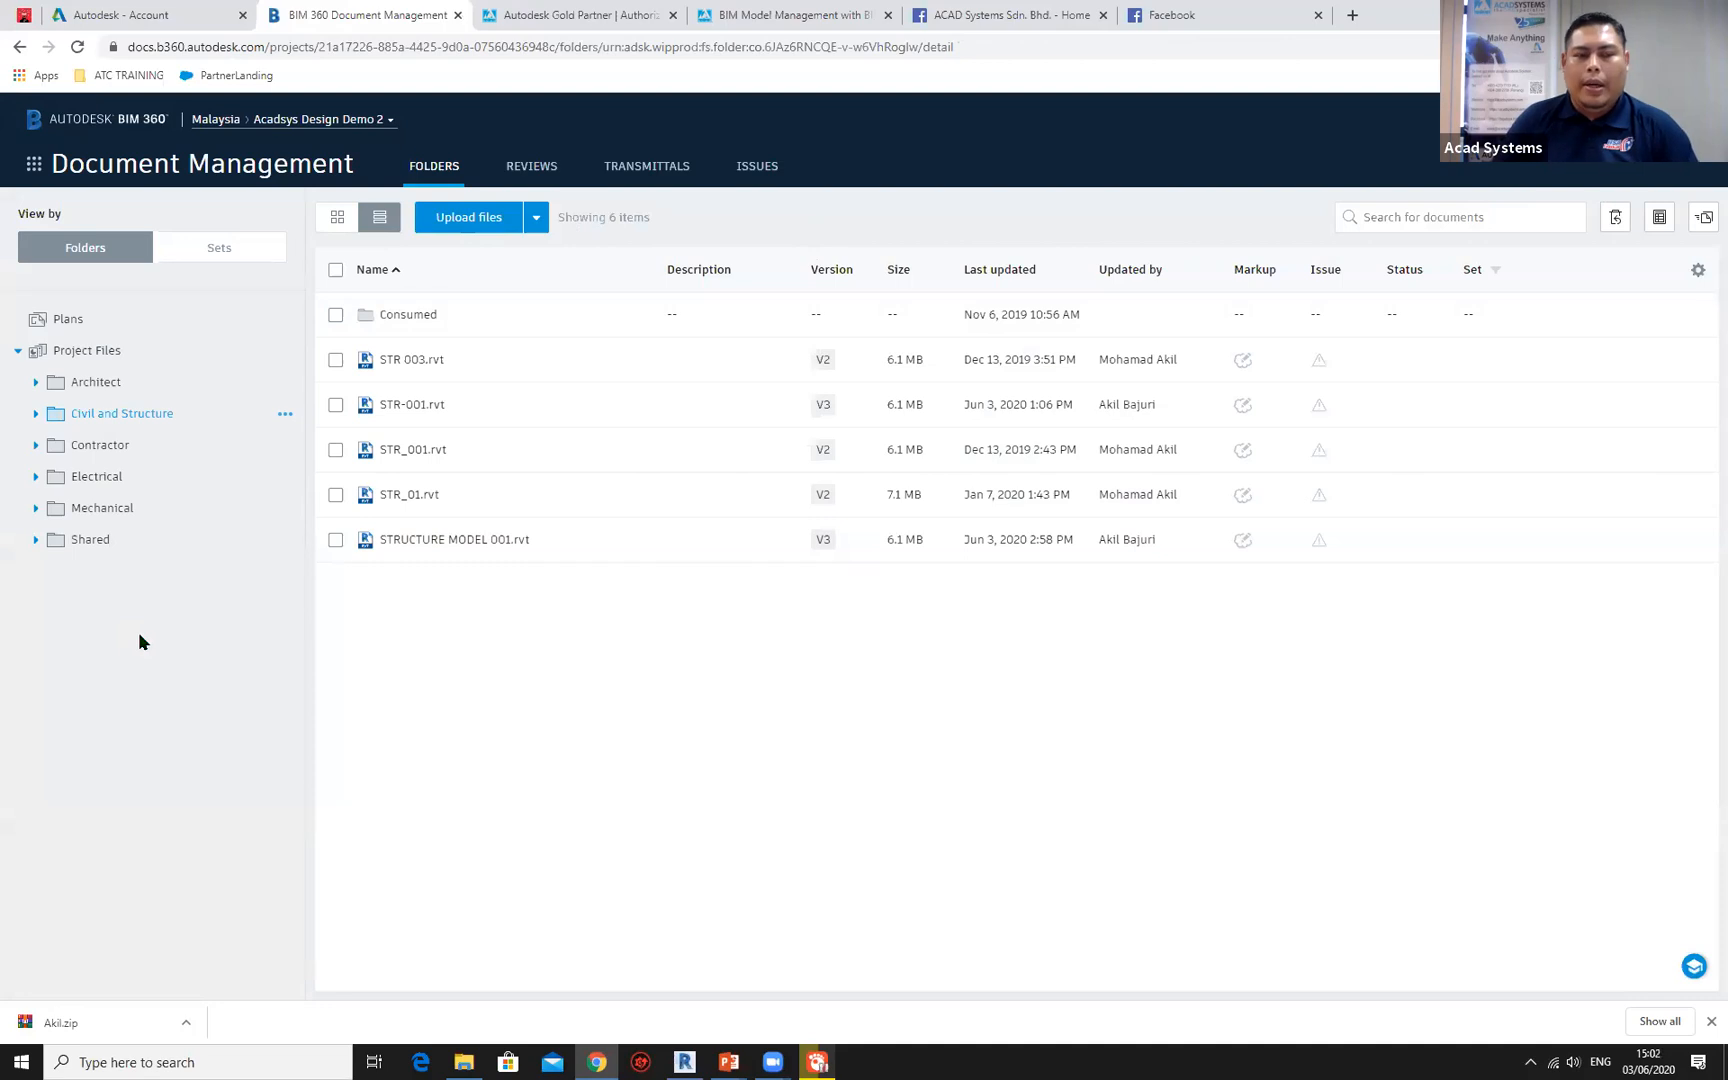
# Switch the BIM 360 project from Document Management to the Design Collaboration module.
pyautogui.click(34, 170)
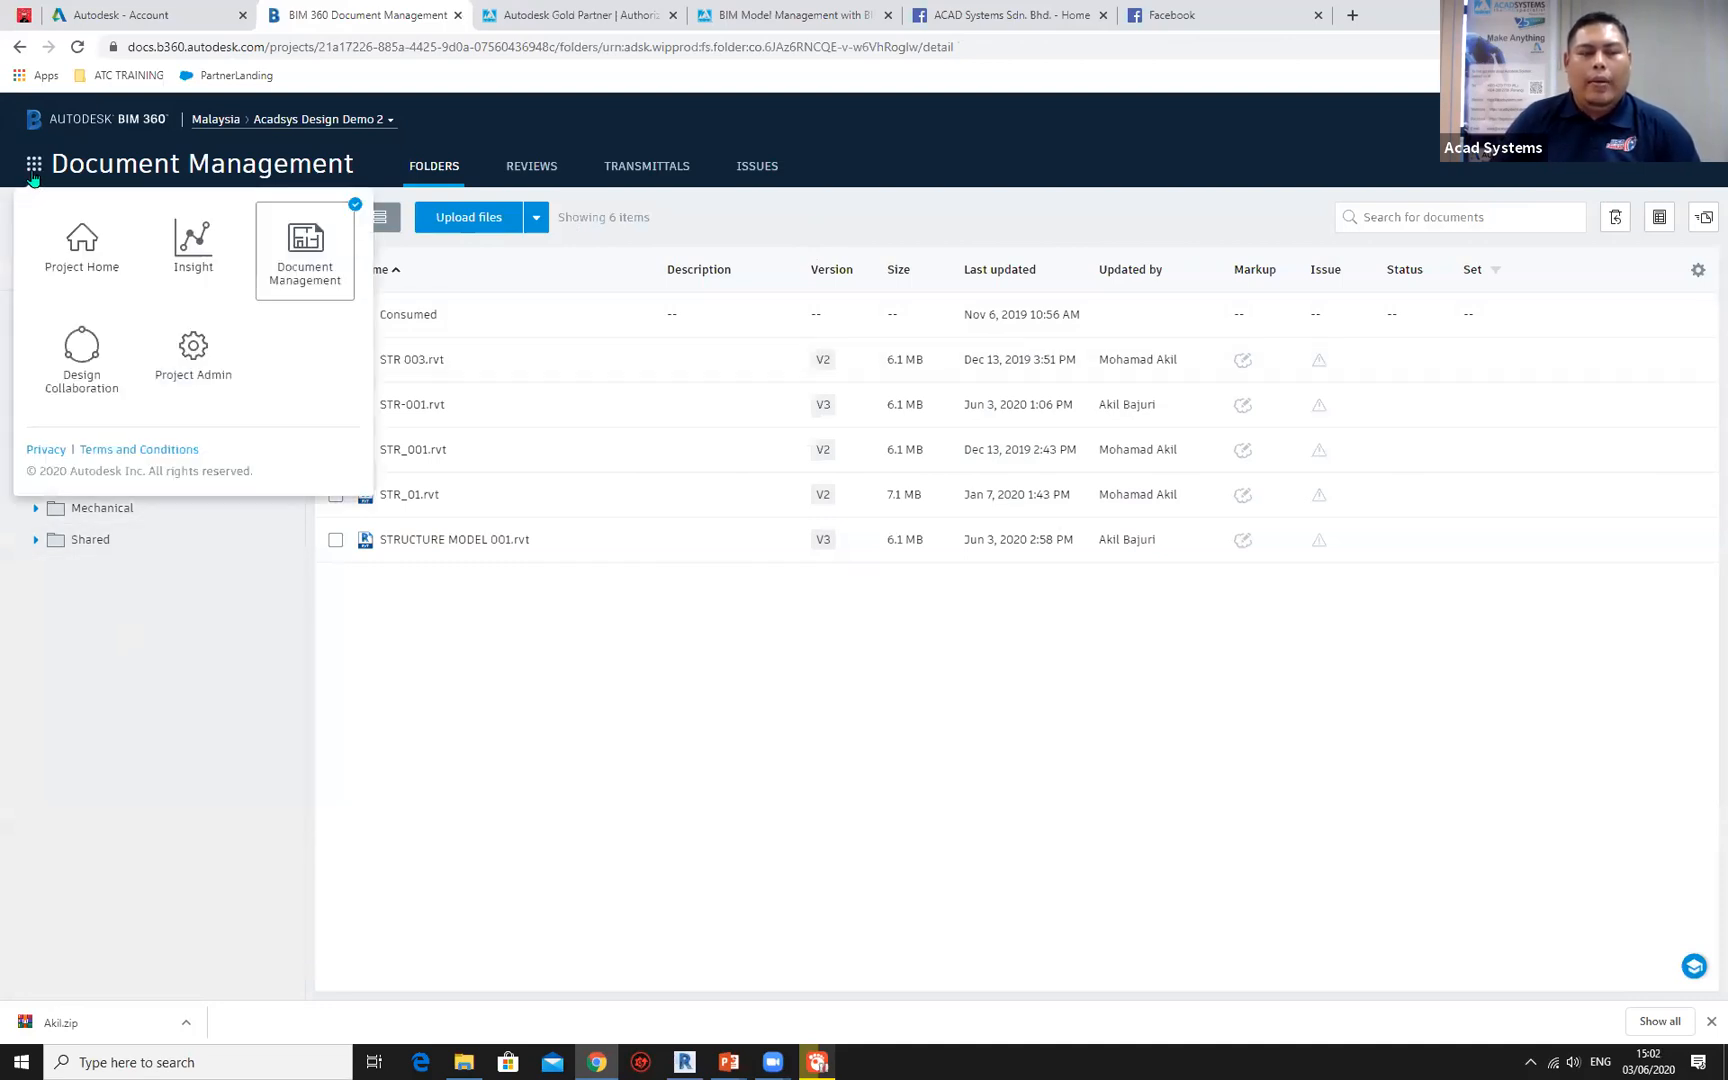
pyautogui.click(91, 353)
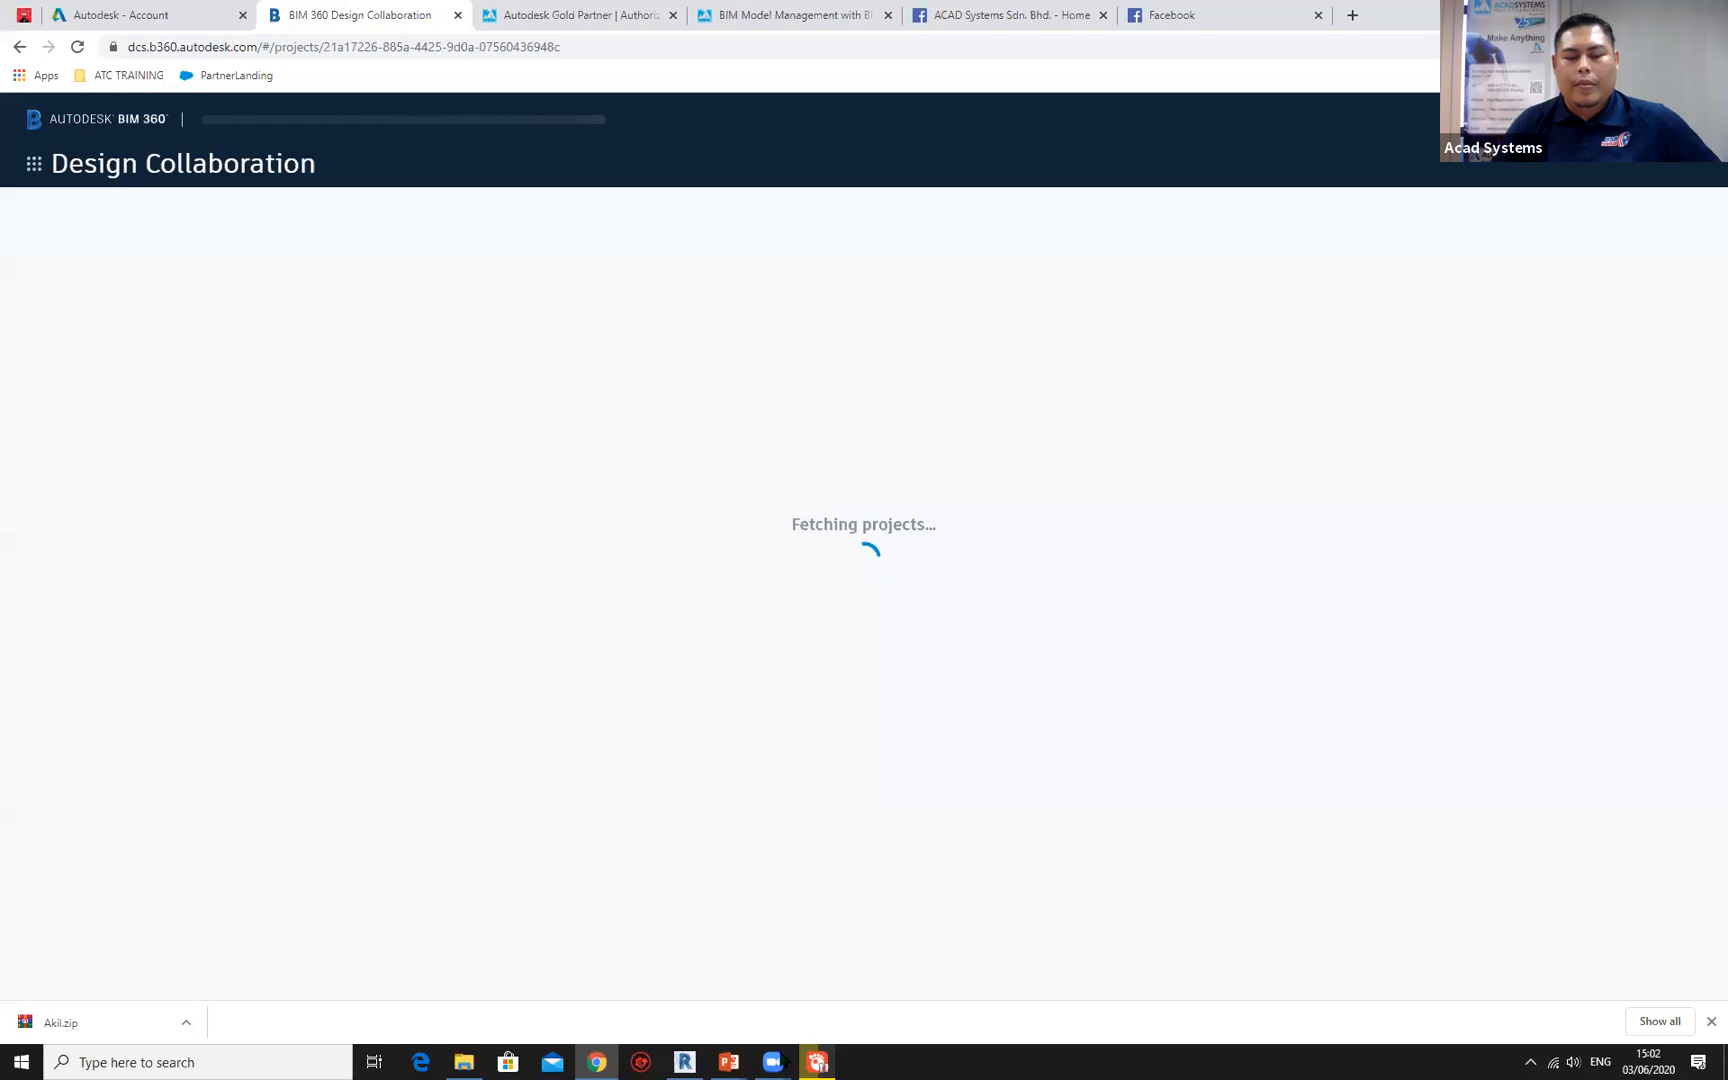
# Switch to Revit, check the publish status of STRUCTURE MODEL 001.rvt among the Acadsys Design Demo 2 cloud models, and close the list.
pyautogui.click(685, 1062)
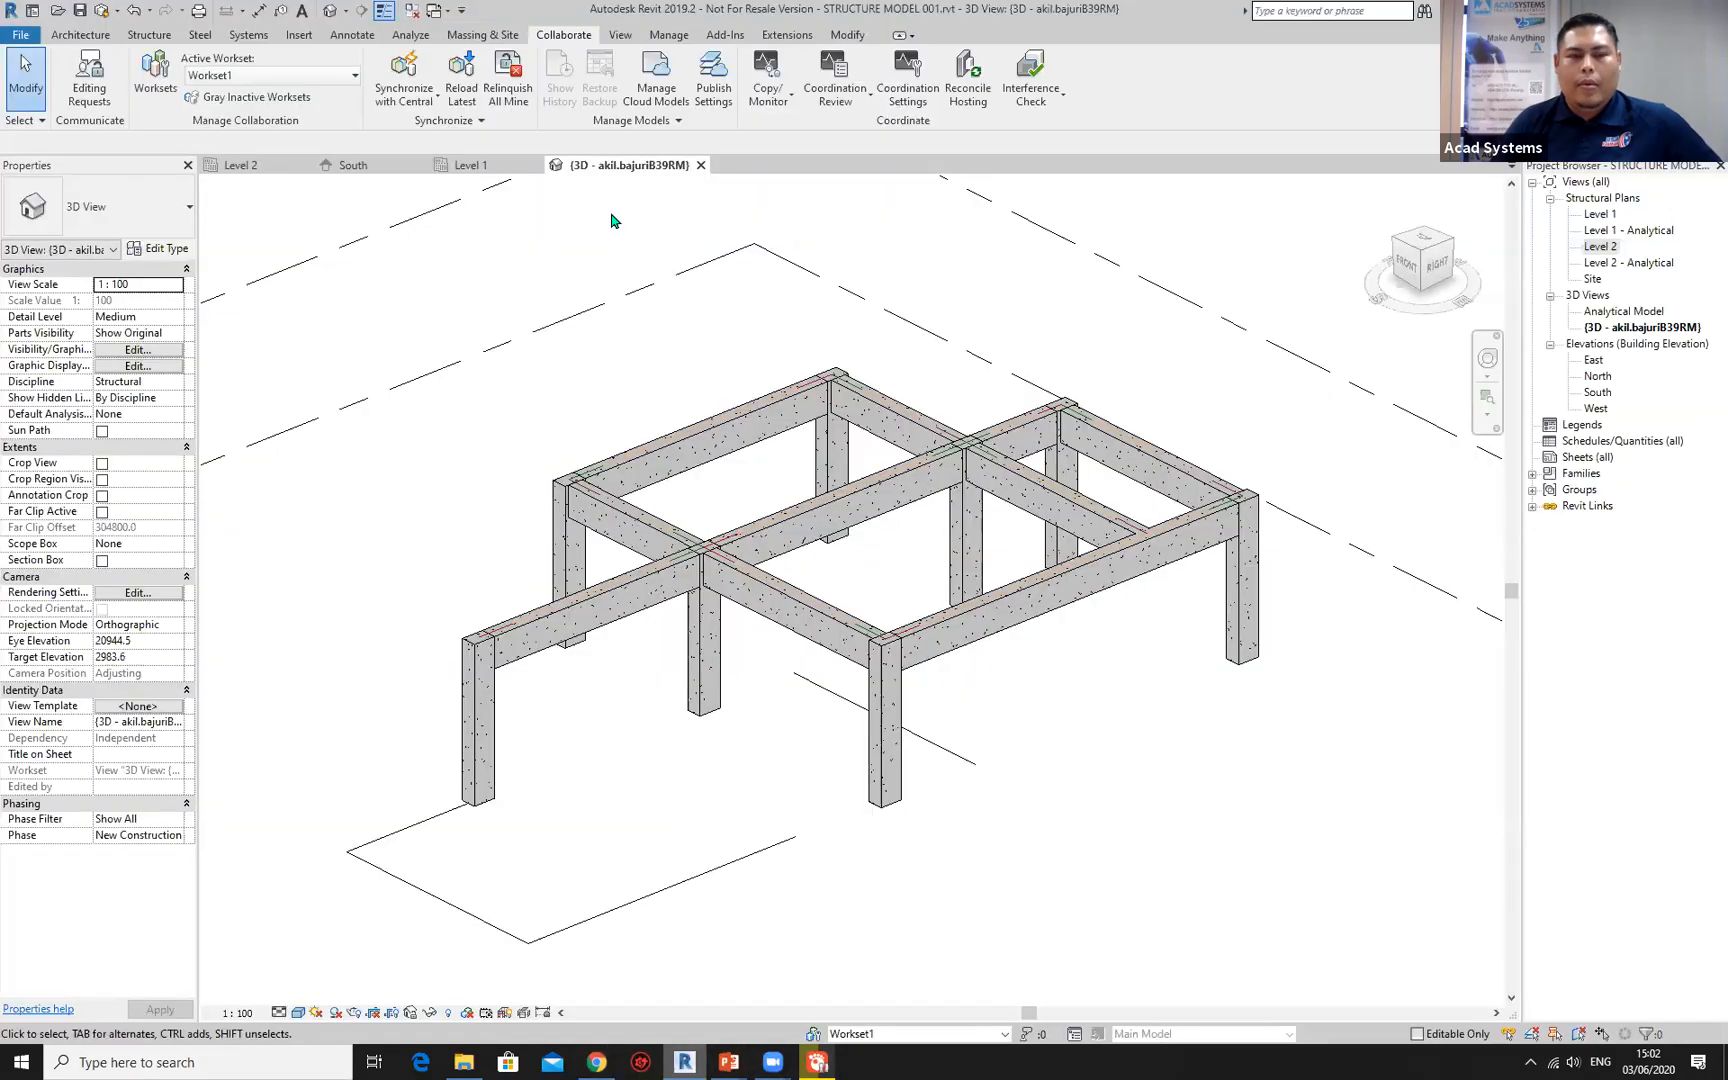
pyautogui.click(656, 92)
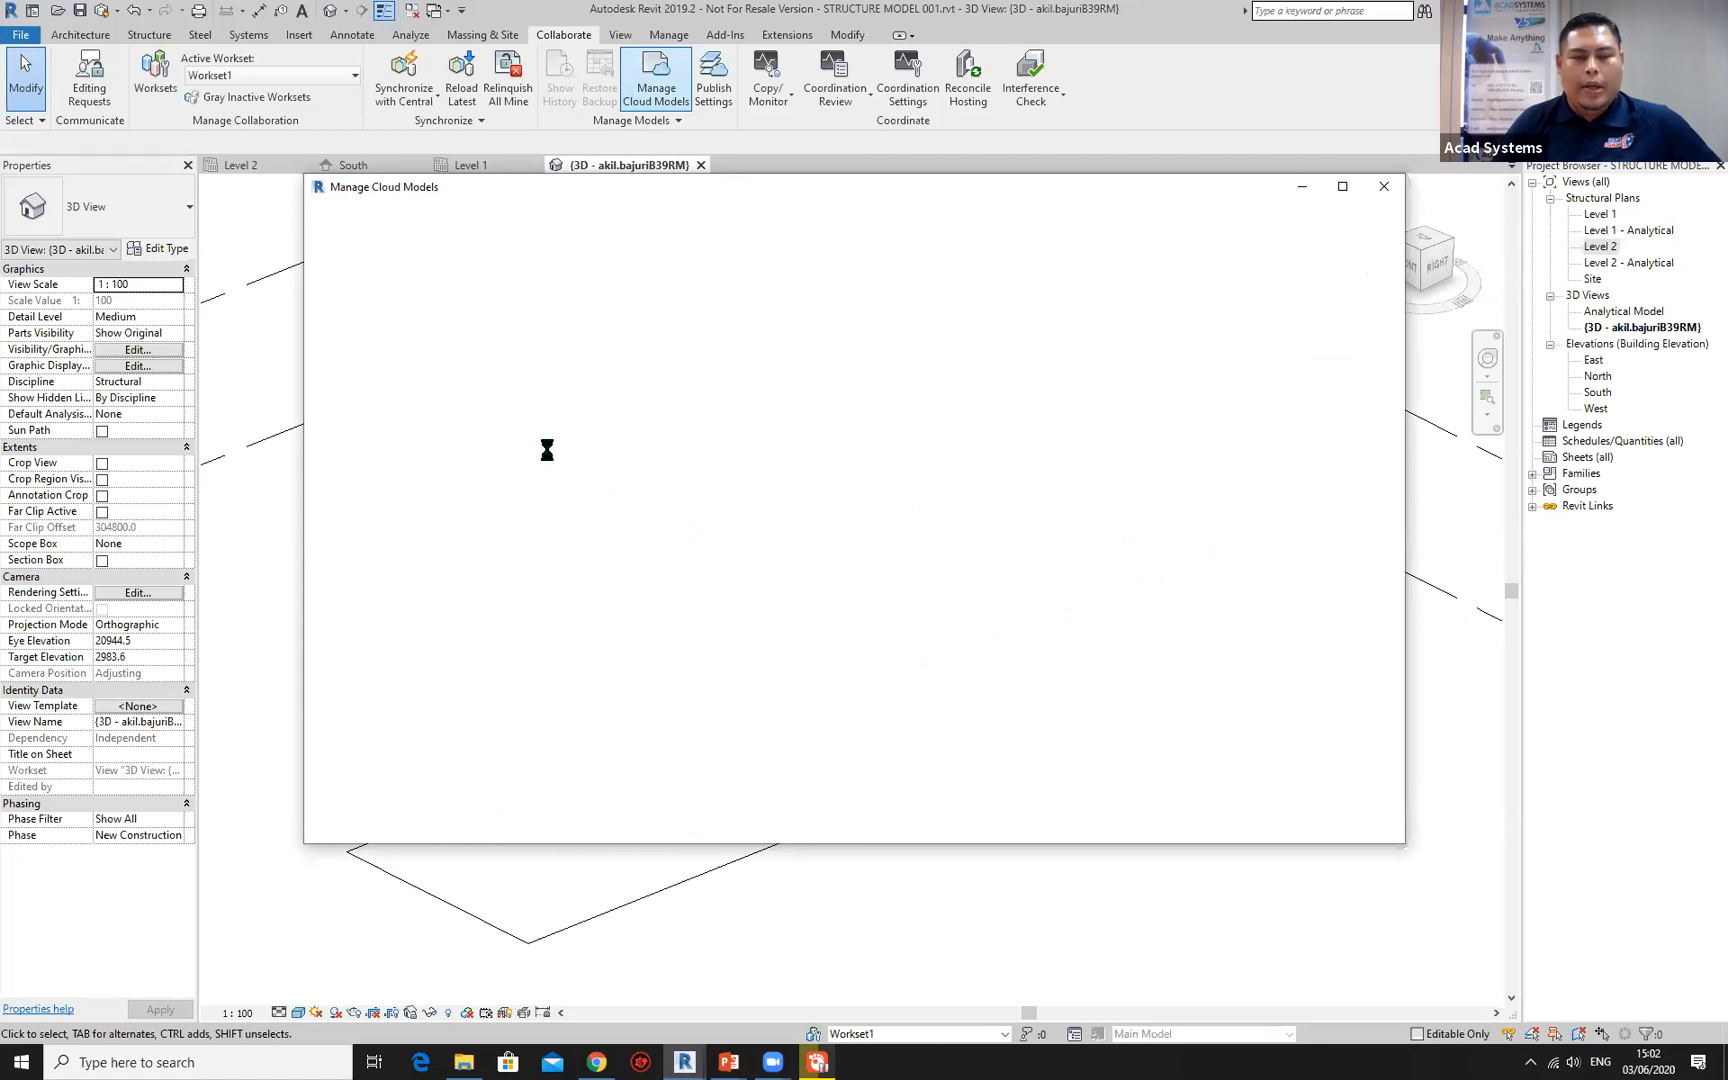
pyautogui.click(415, 497)
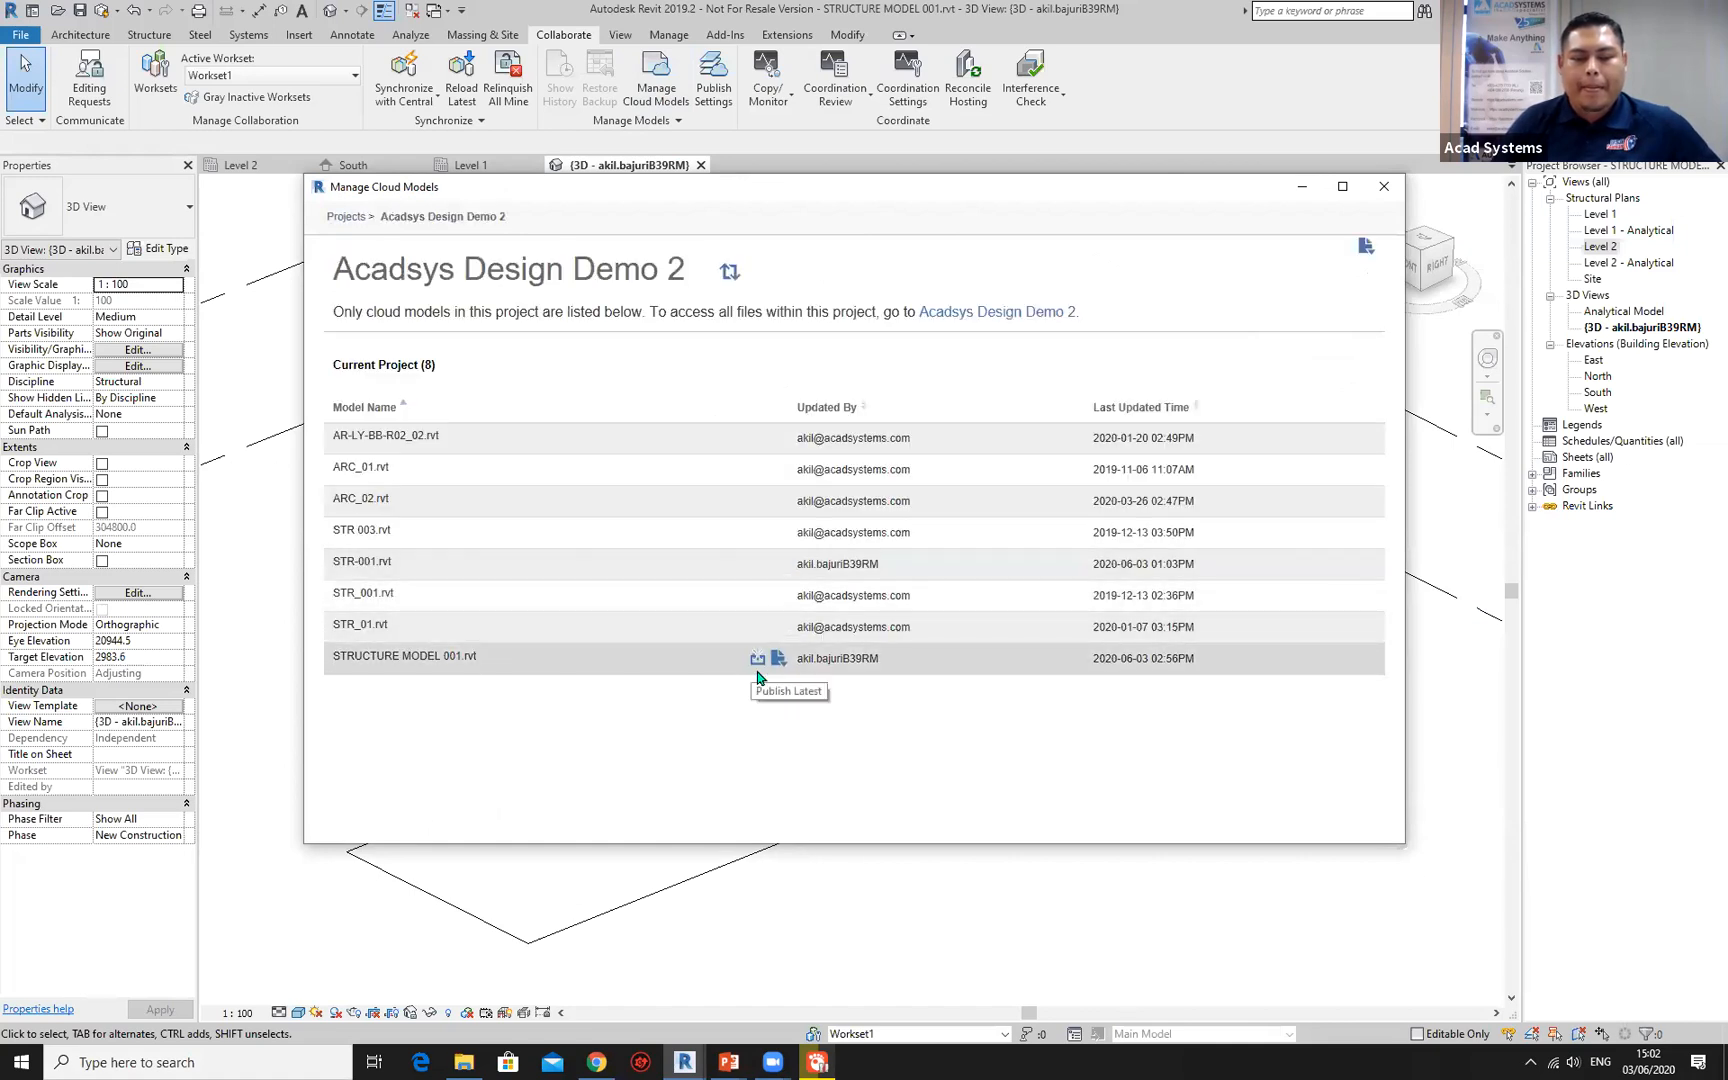
pyautogui.click(914, 866)
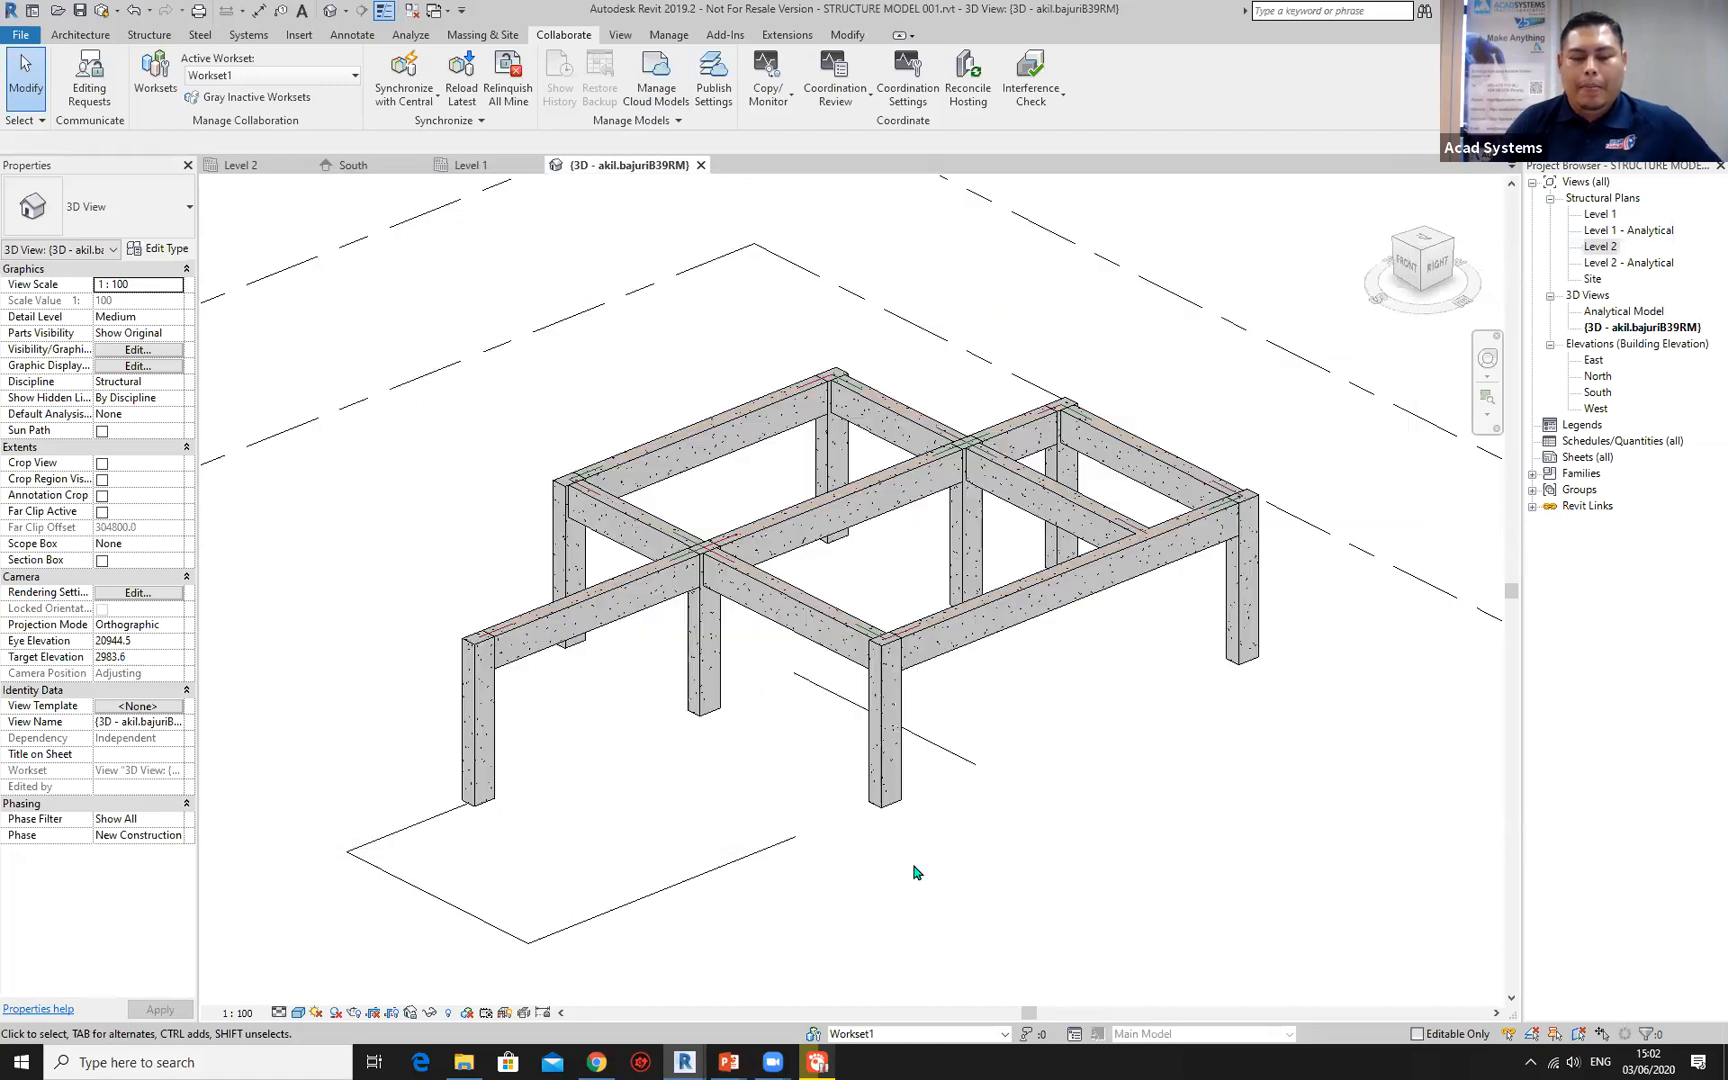
# Return to Design Collaboration in Chrome and dismiss the introduction to Issues.
pyautogui.click(596, 1062)
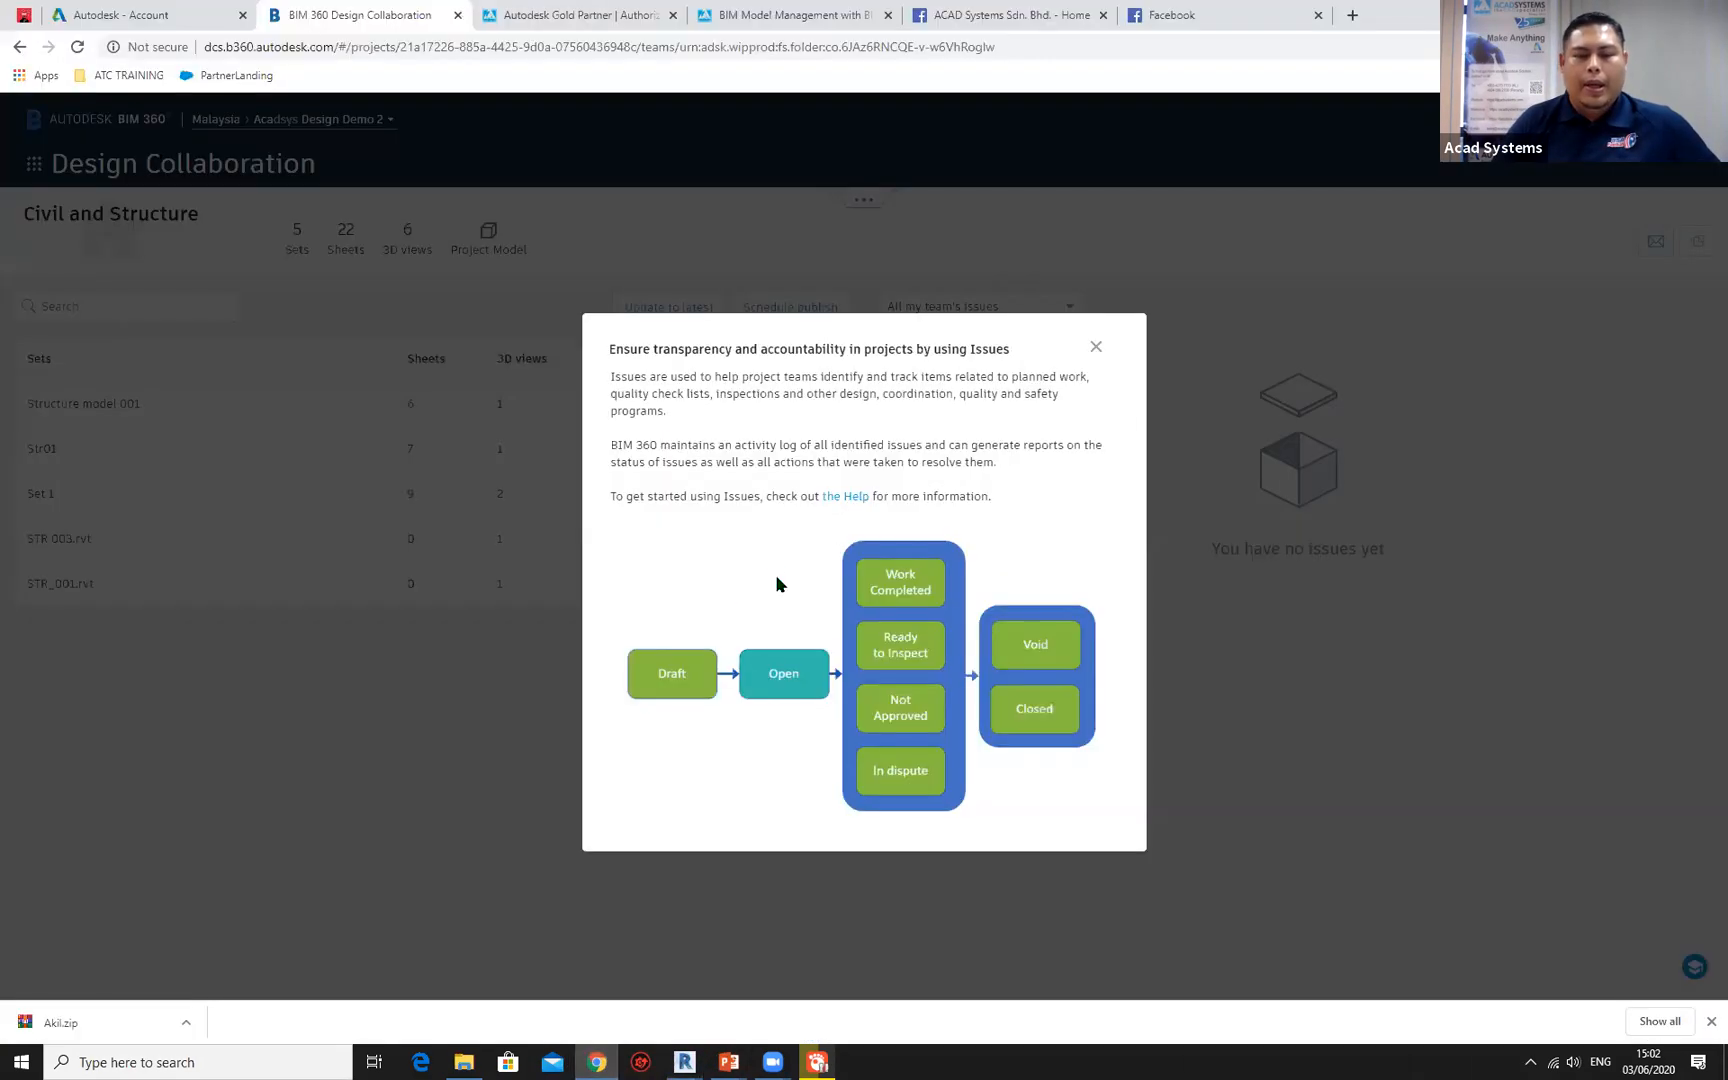
pyautogui.click(1095, 350)
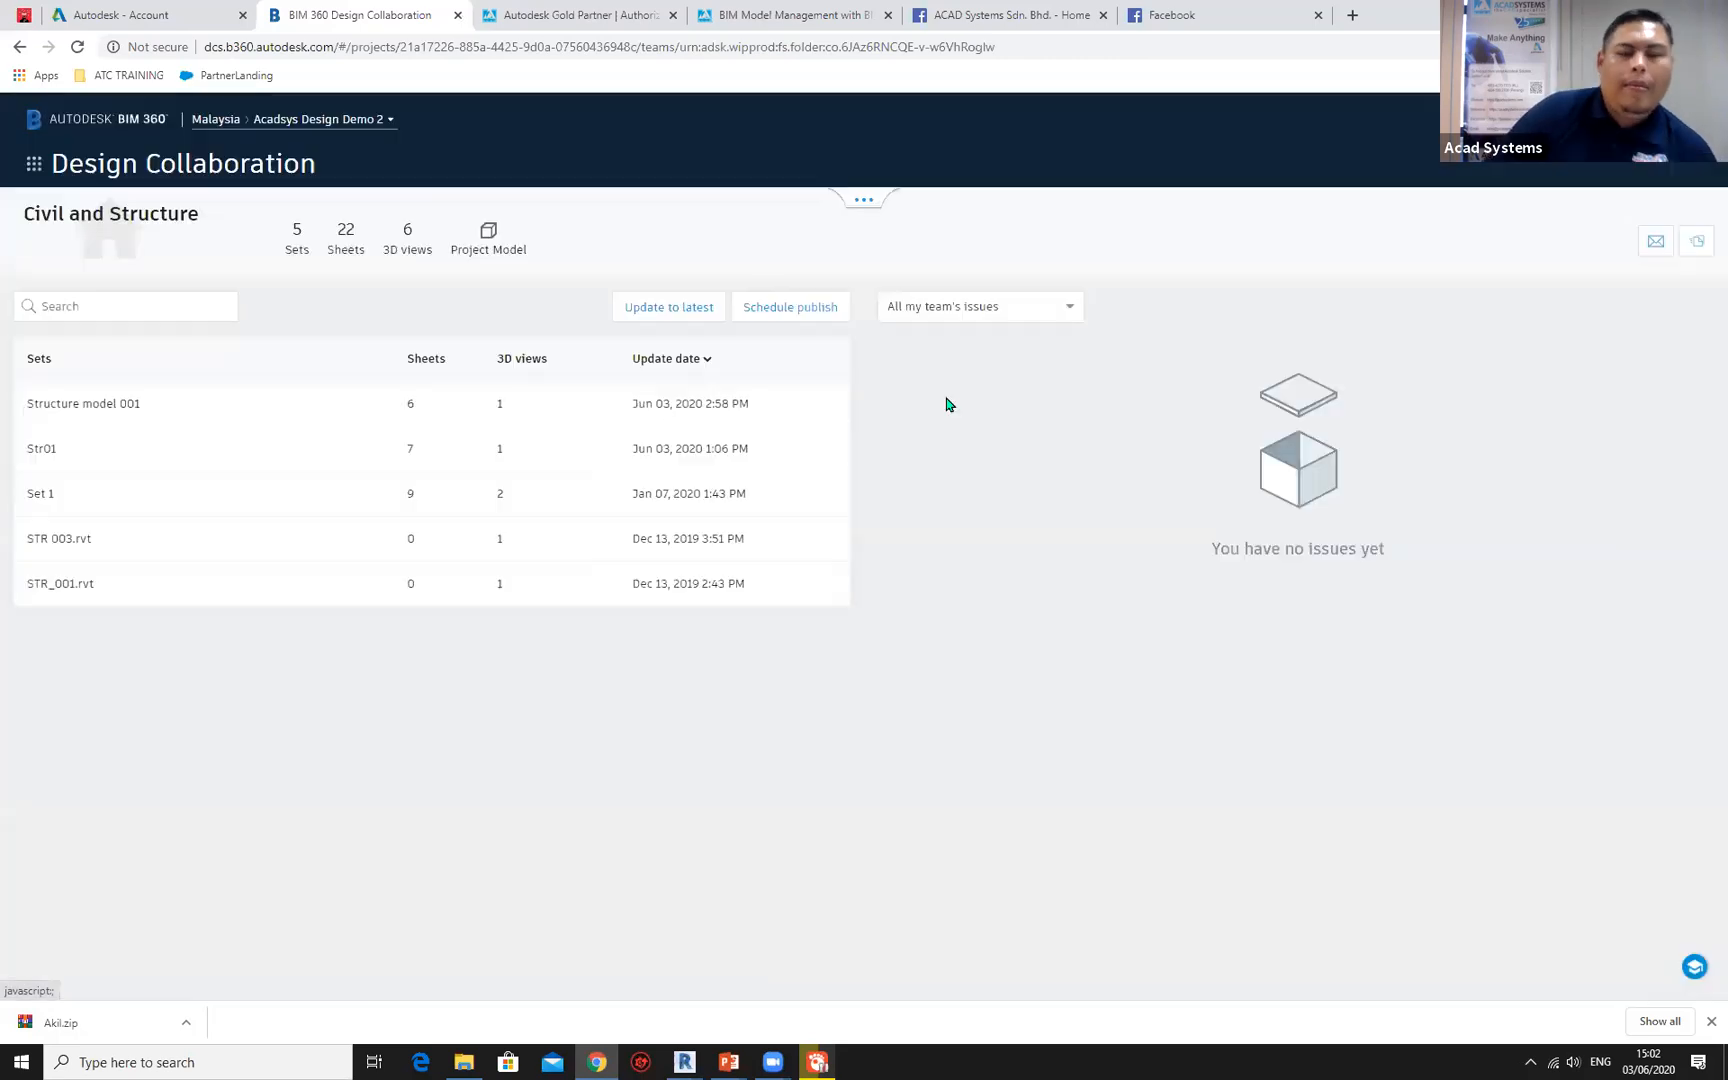
# Expand the project timeline, open the latest Civil and Structure package, STRUCTURE MODEL 001.rvt, and inspect its columns and beams in 3D.
pyautogui.click(864, 204)
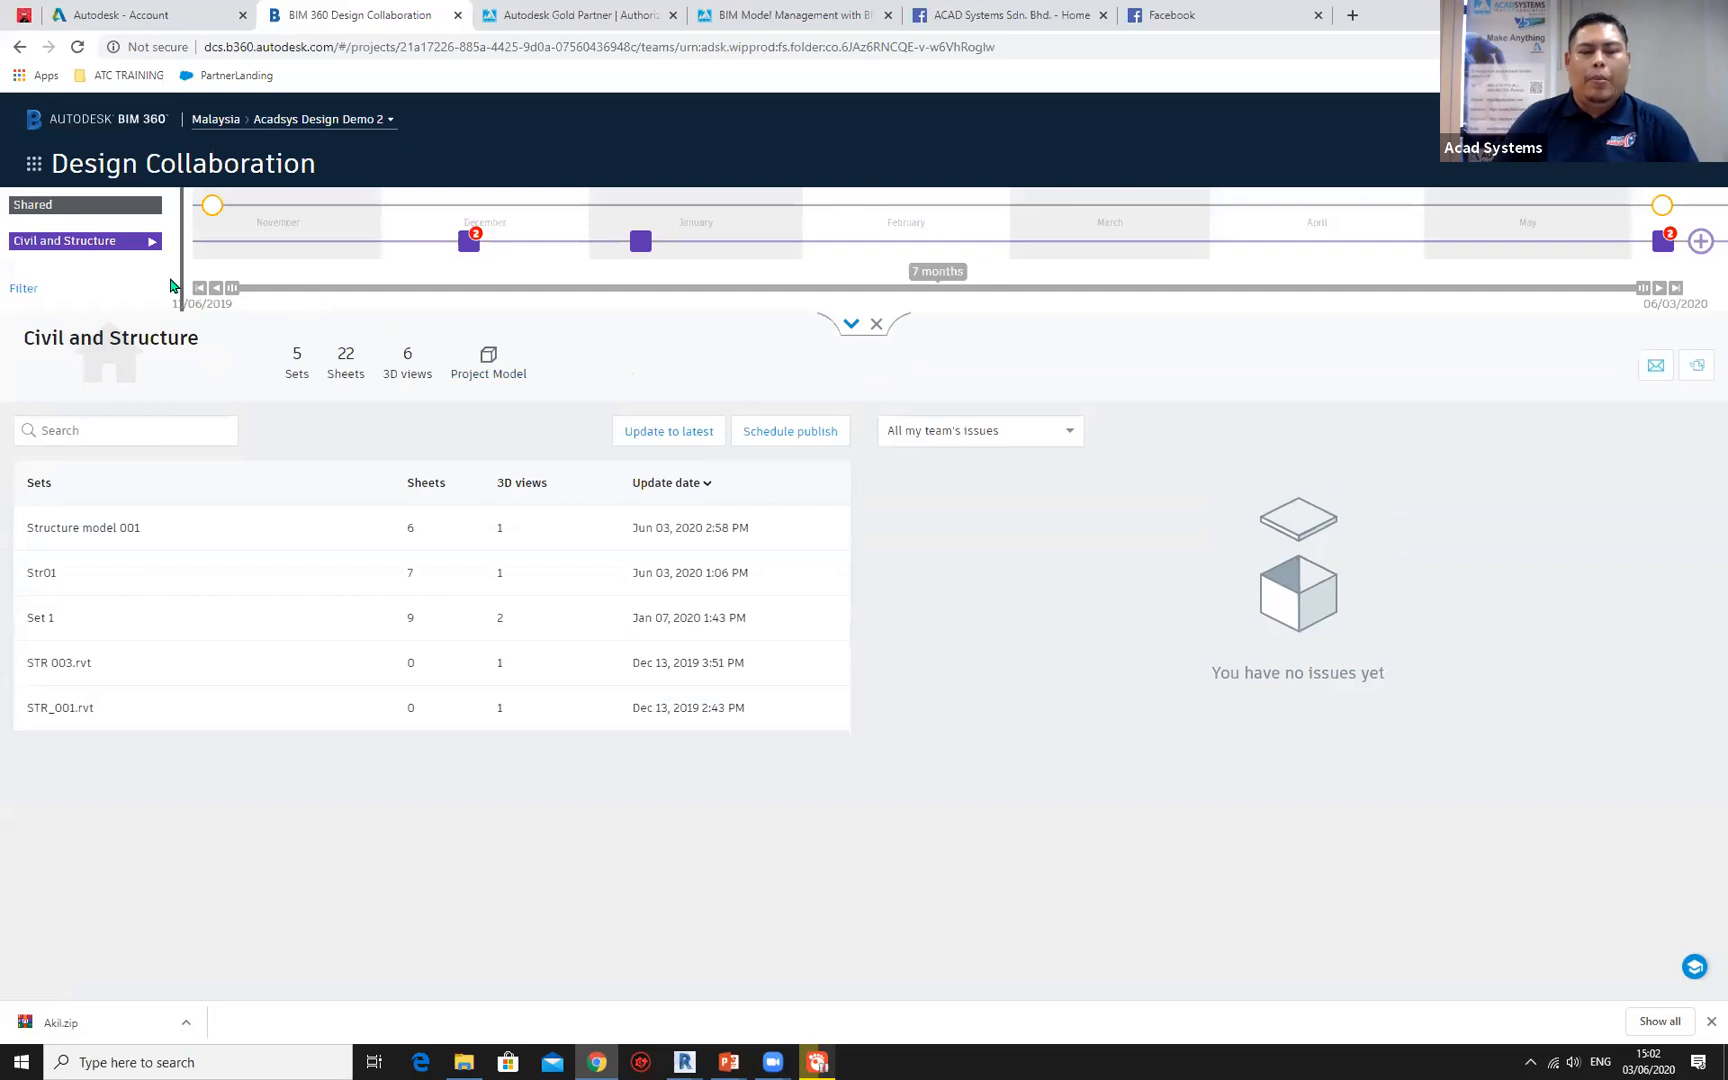
pyautogui.click(1657, 248)
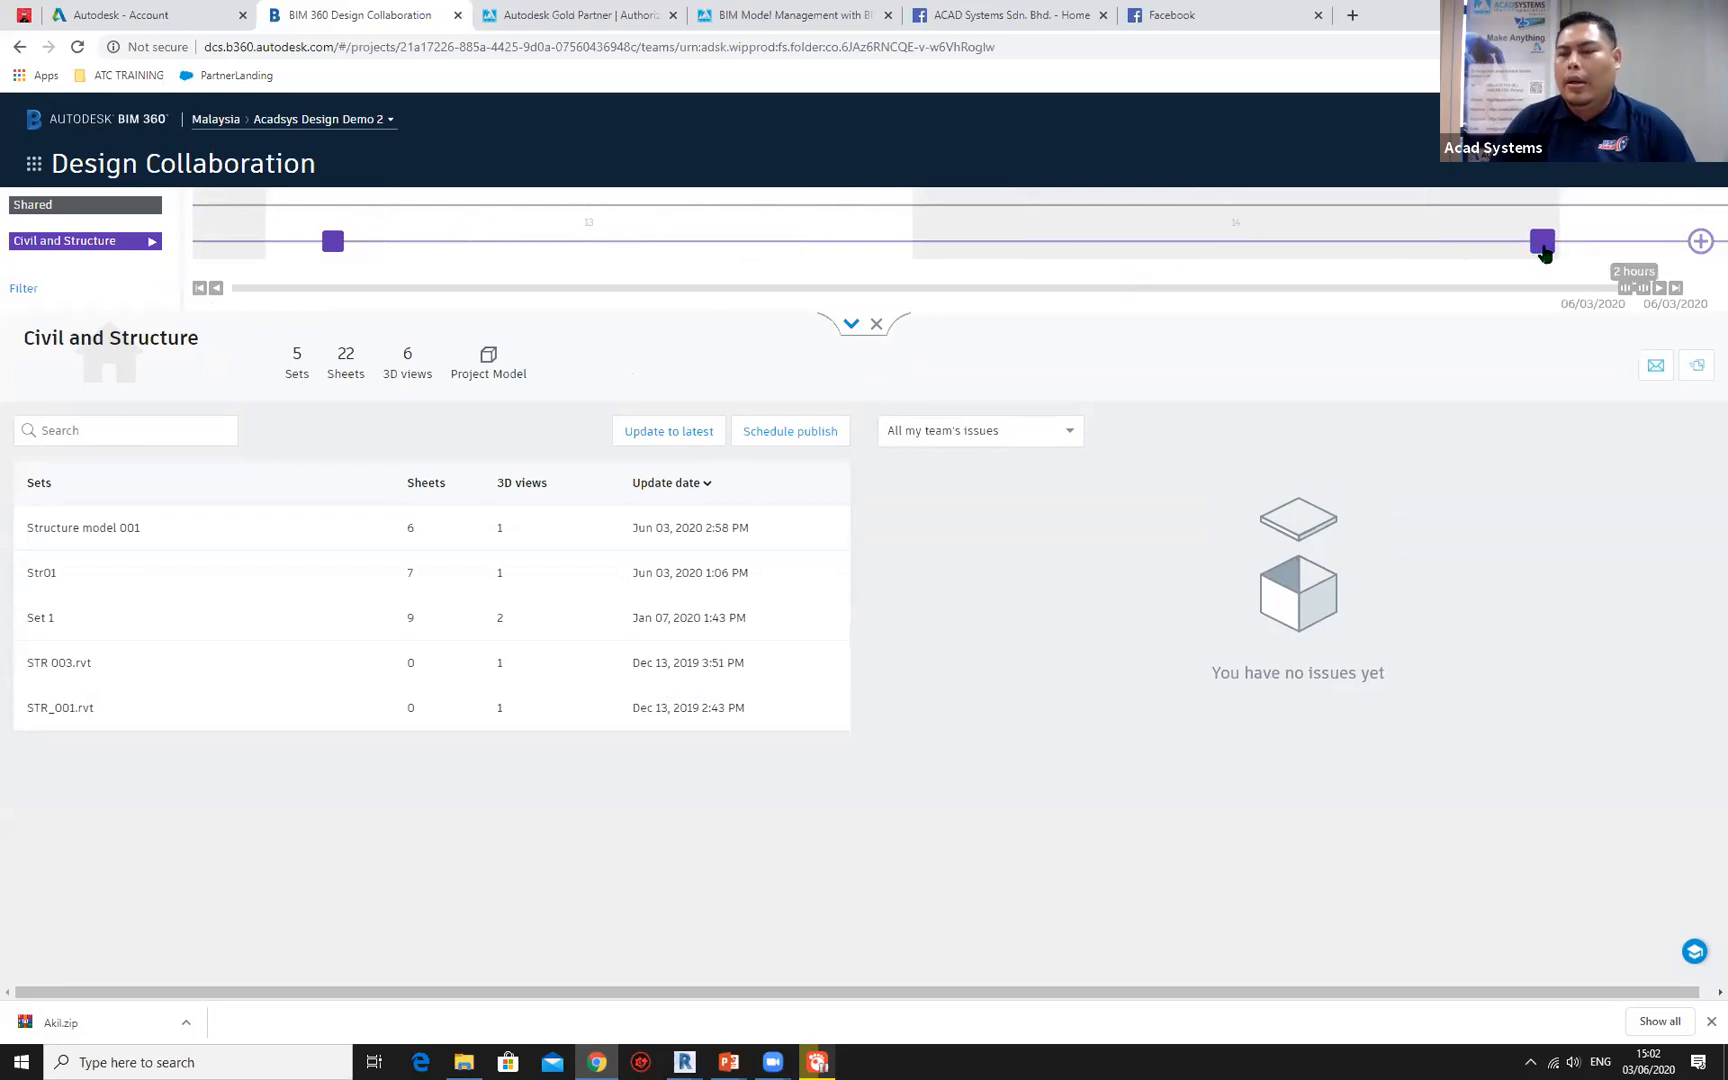
pyautogui.moveTo(1546, 247)
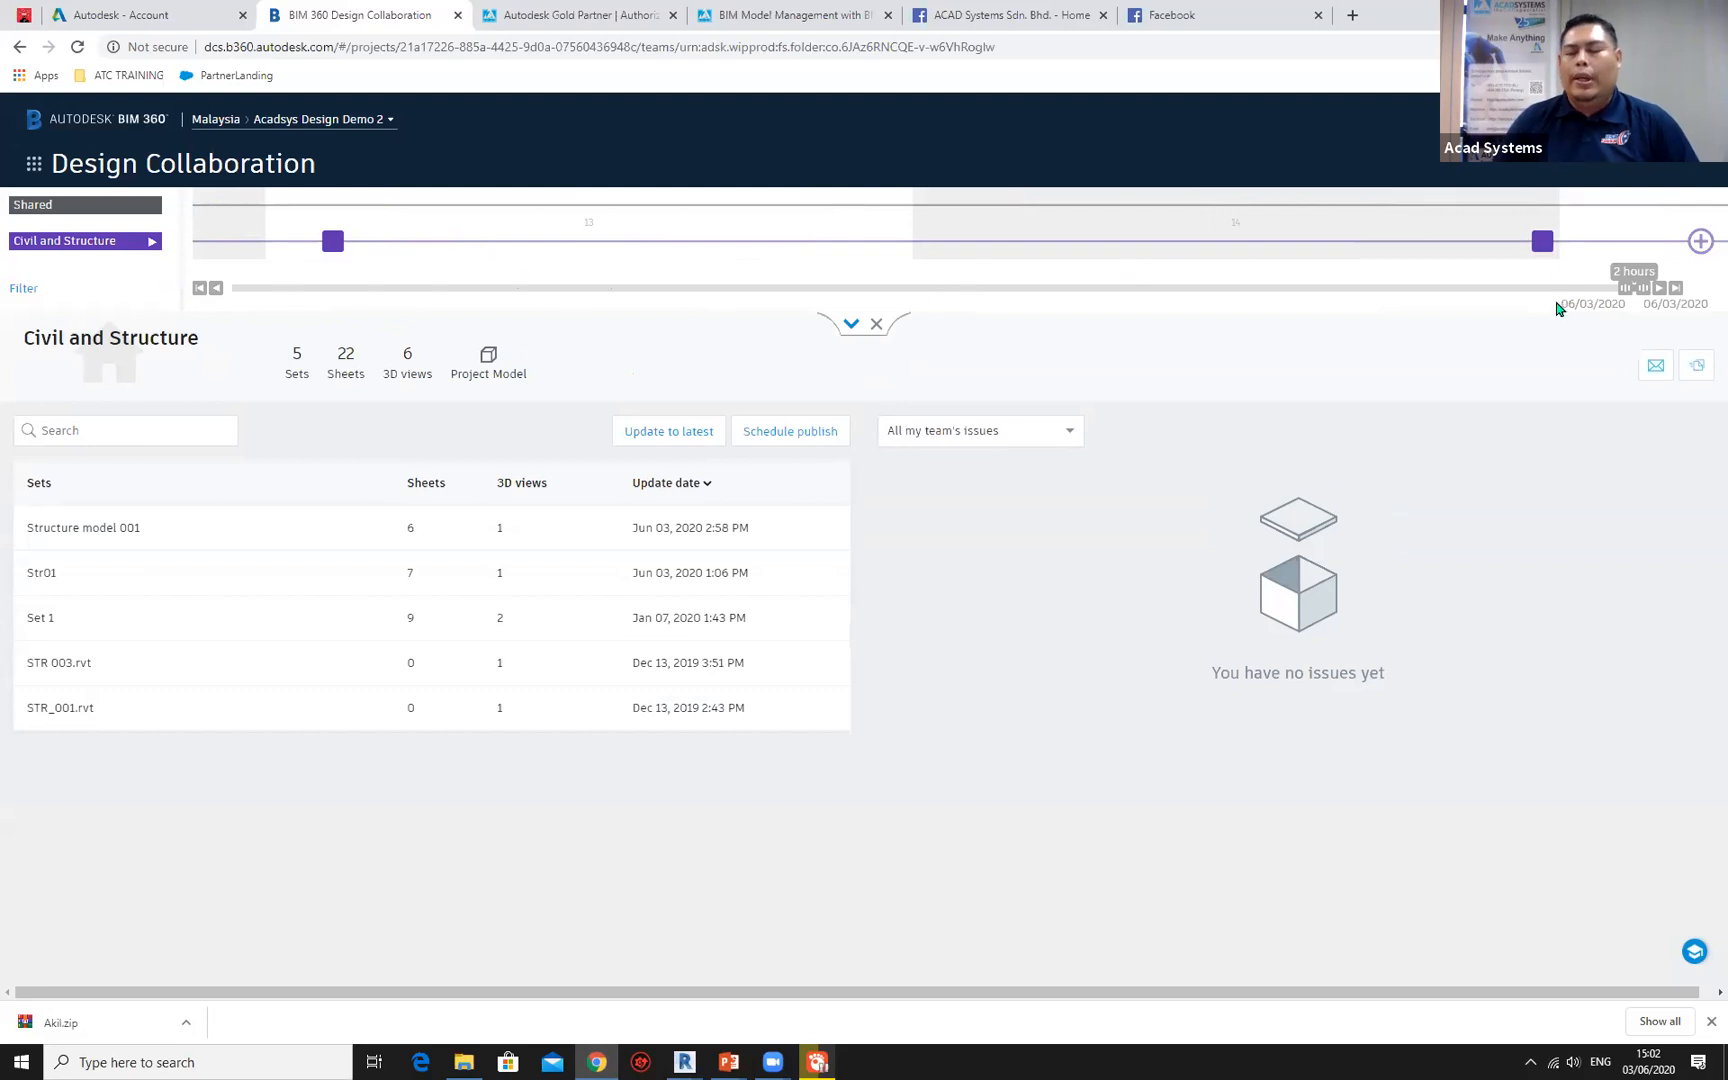
pyautogui.click(1542, 244)
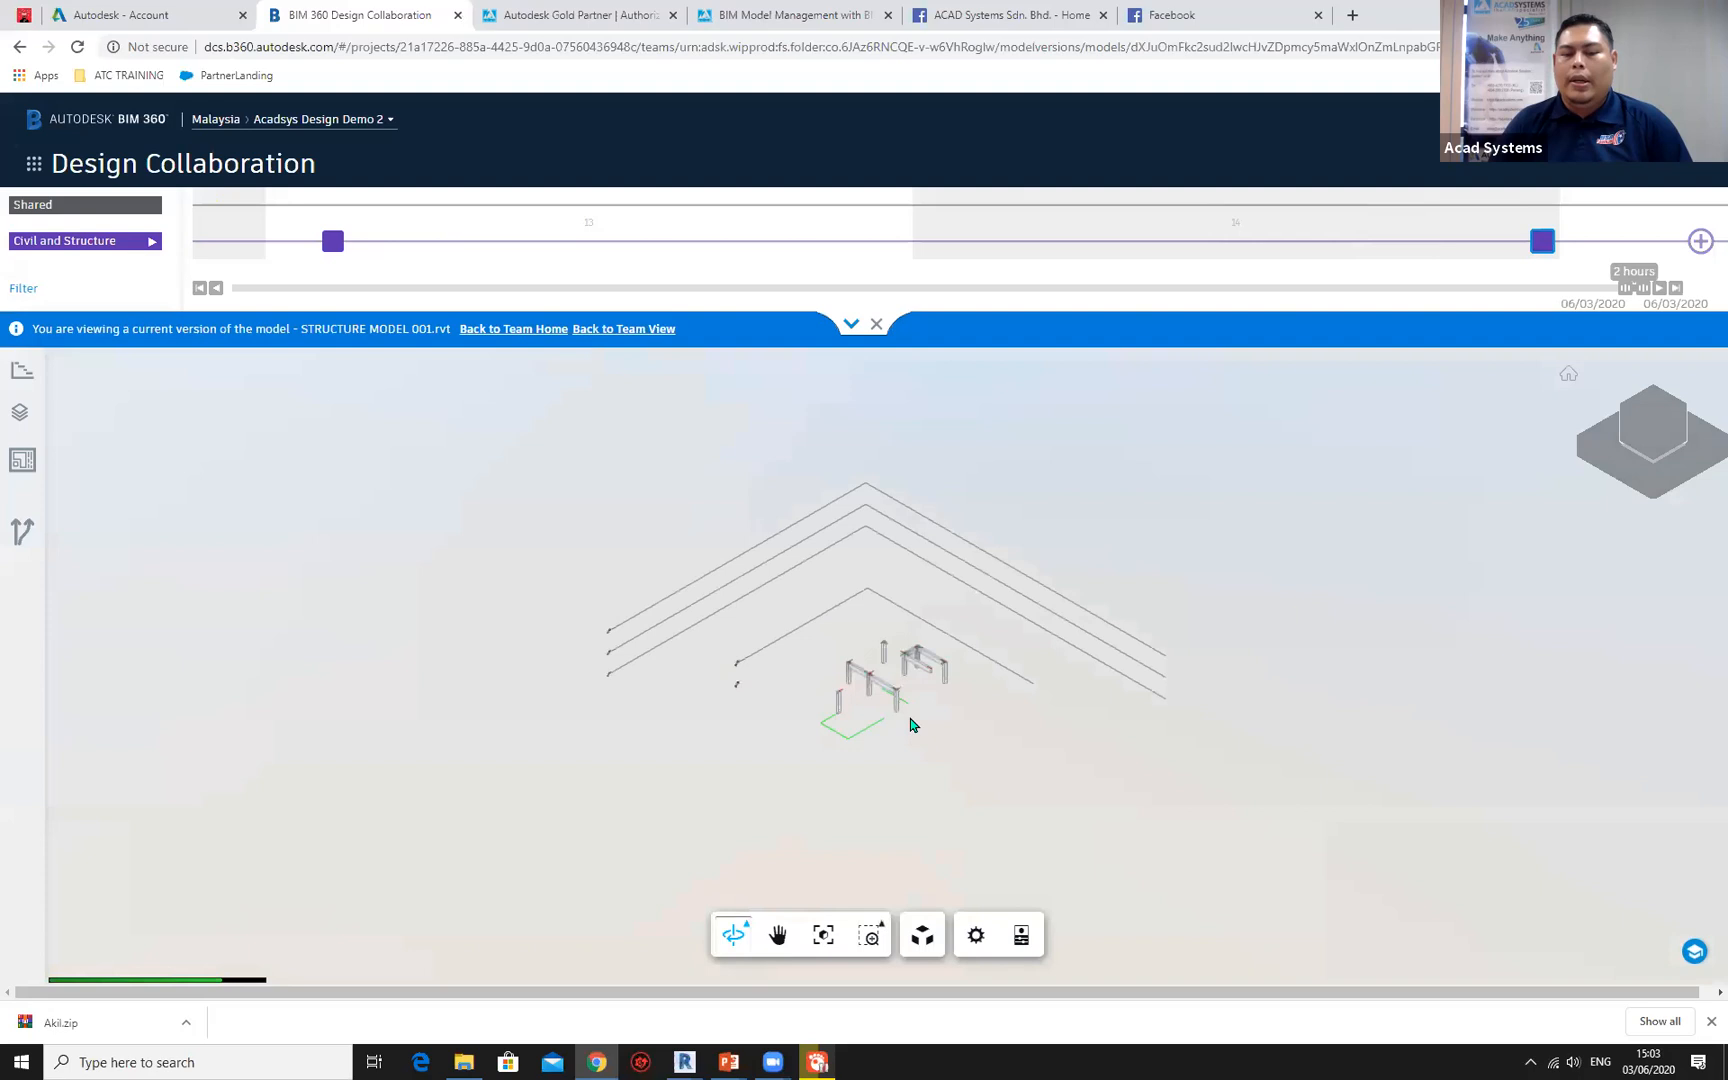
pyautogui.scroll(5, 918, 713)
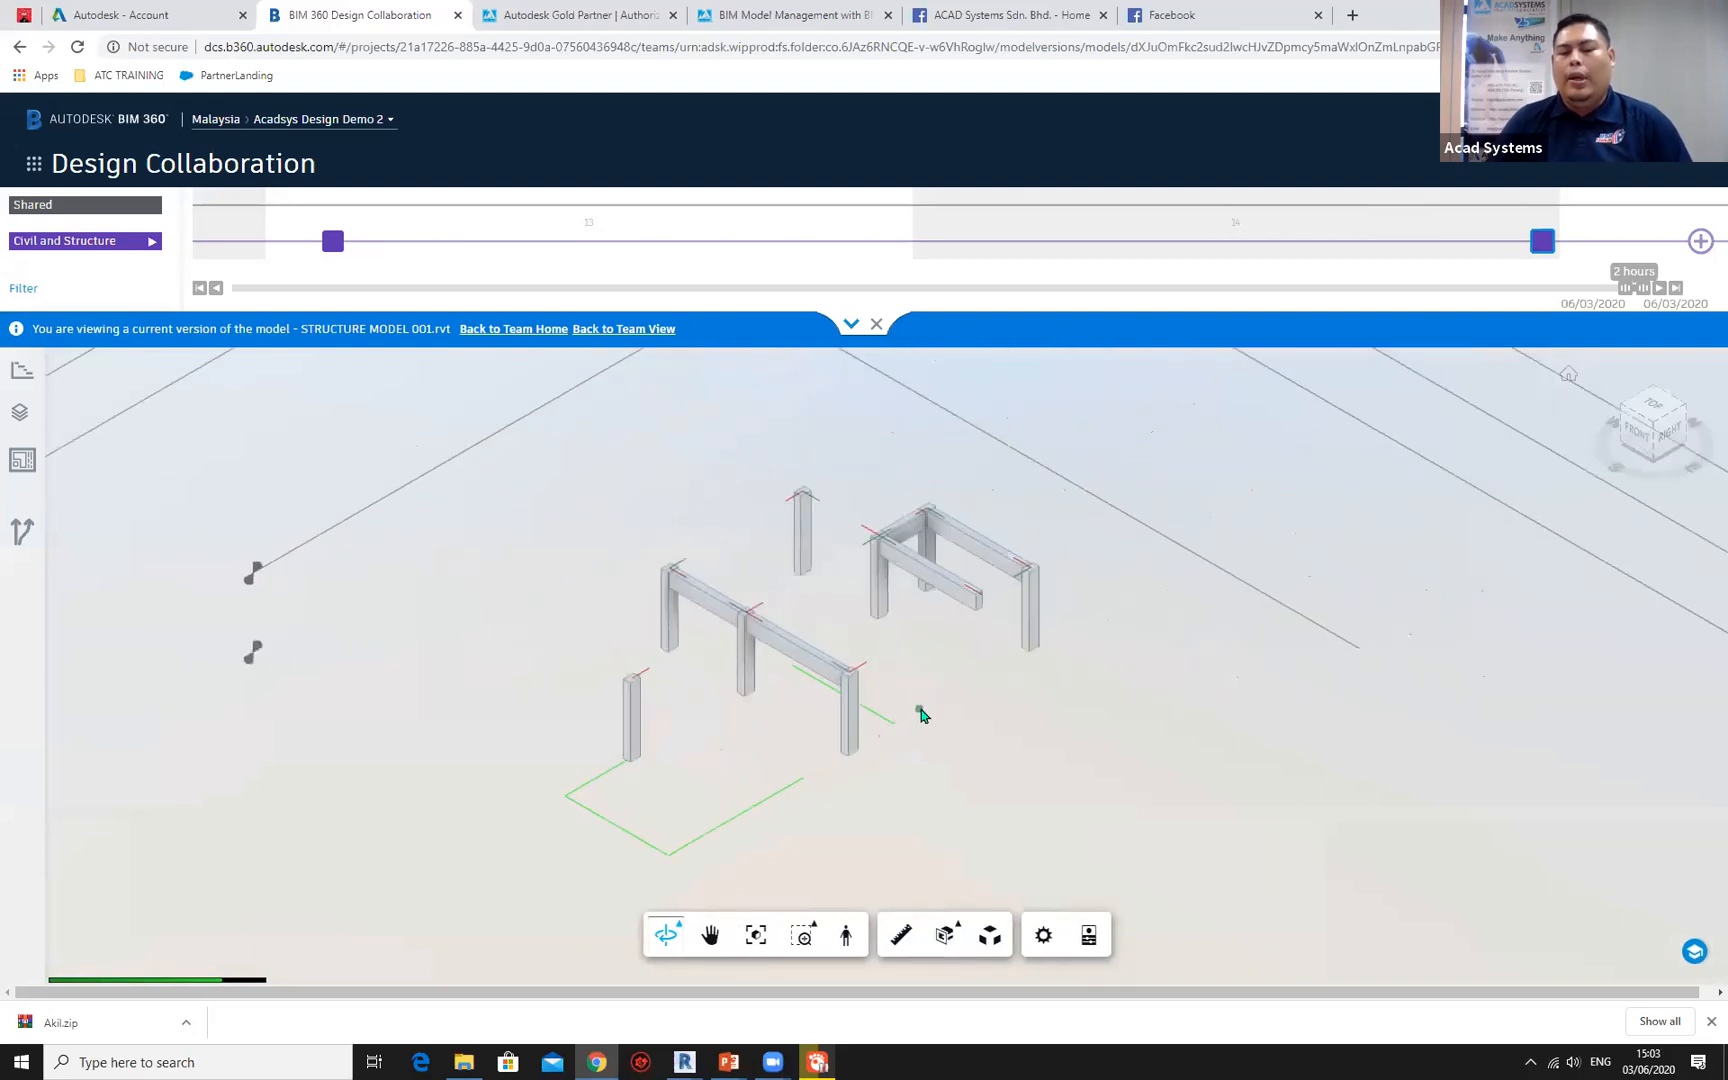
pyautogui.scroll(3, 893, 688)
pyautogui.moveTo(890, 688); pyautogui.dragTo(838, 678)
pyautogui.moveTo(838, 678)
pyautogui.mouseDown(button='middle')
pyautogui.moveTo(1059, 679)
pyautogui.moveTo(1346, 648)
pyautogui.moveTo(864, 658)
pyautogui.mouseUp(button='middle')
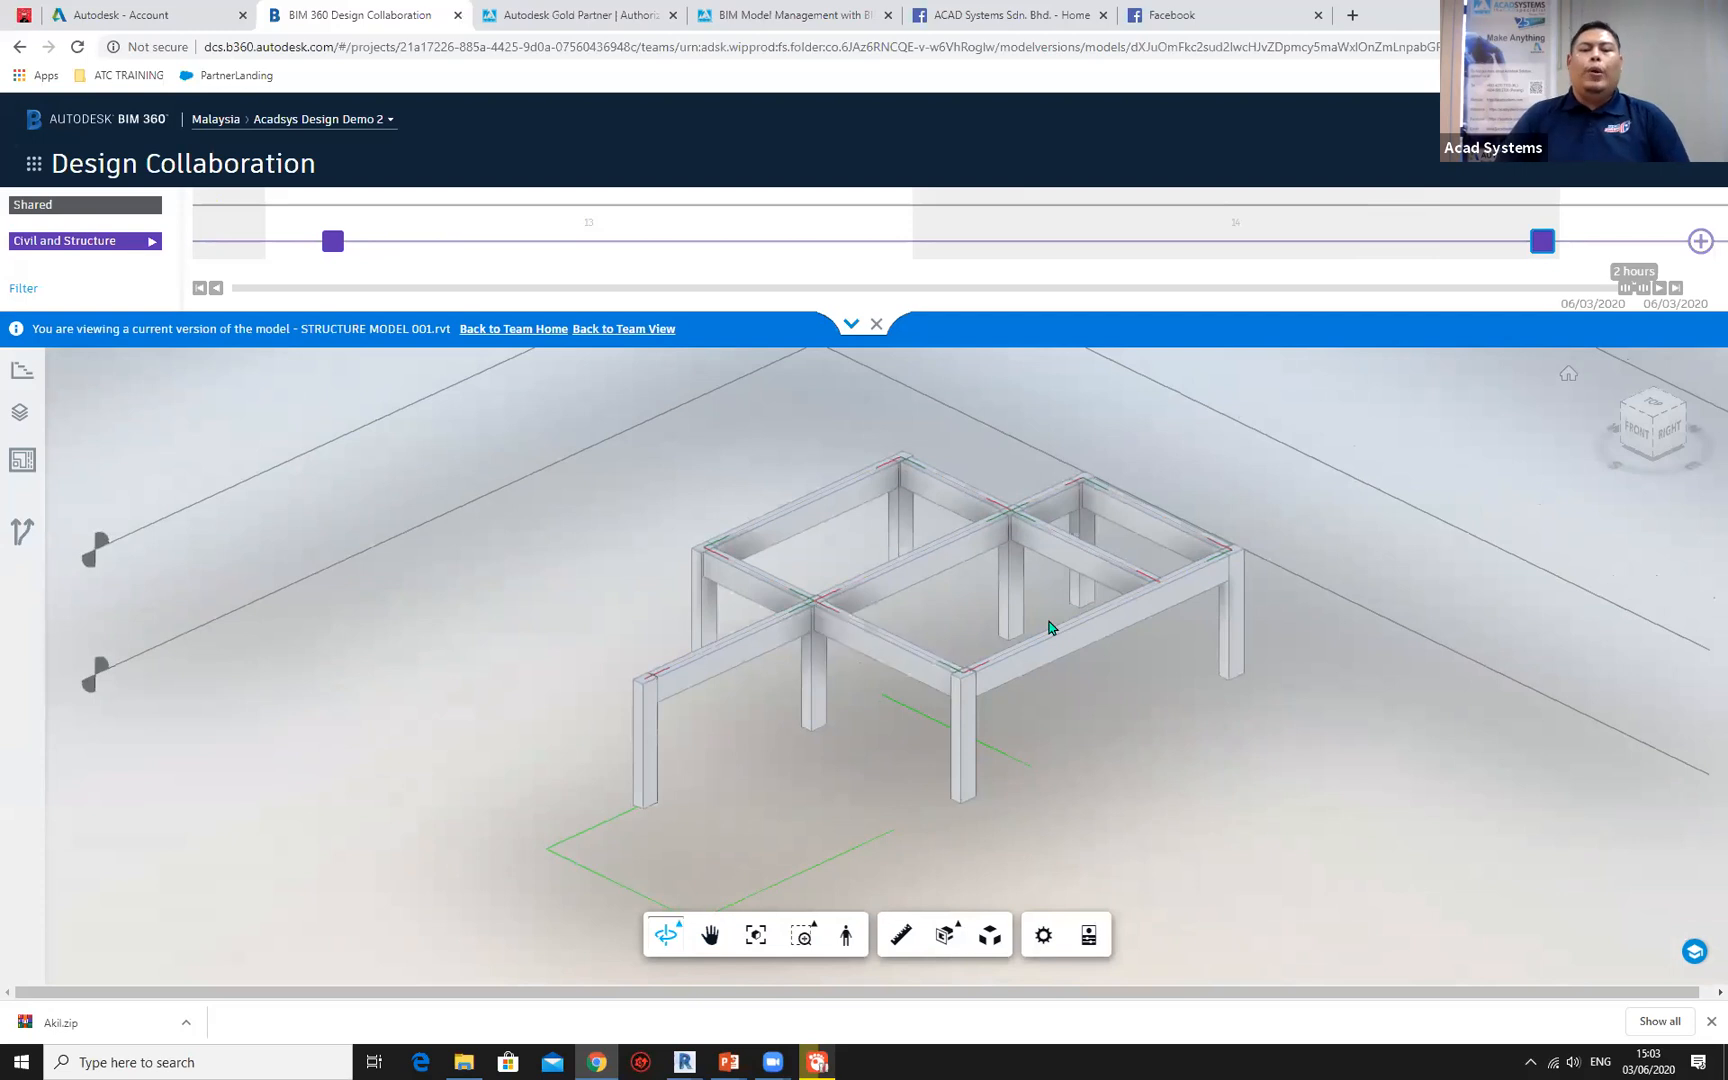
pyautogui.moveTo(1102, 662); pyautogui.dragTo(893, 620)
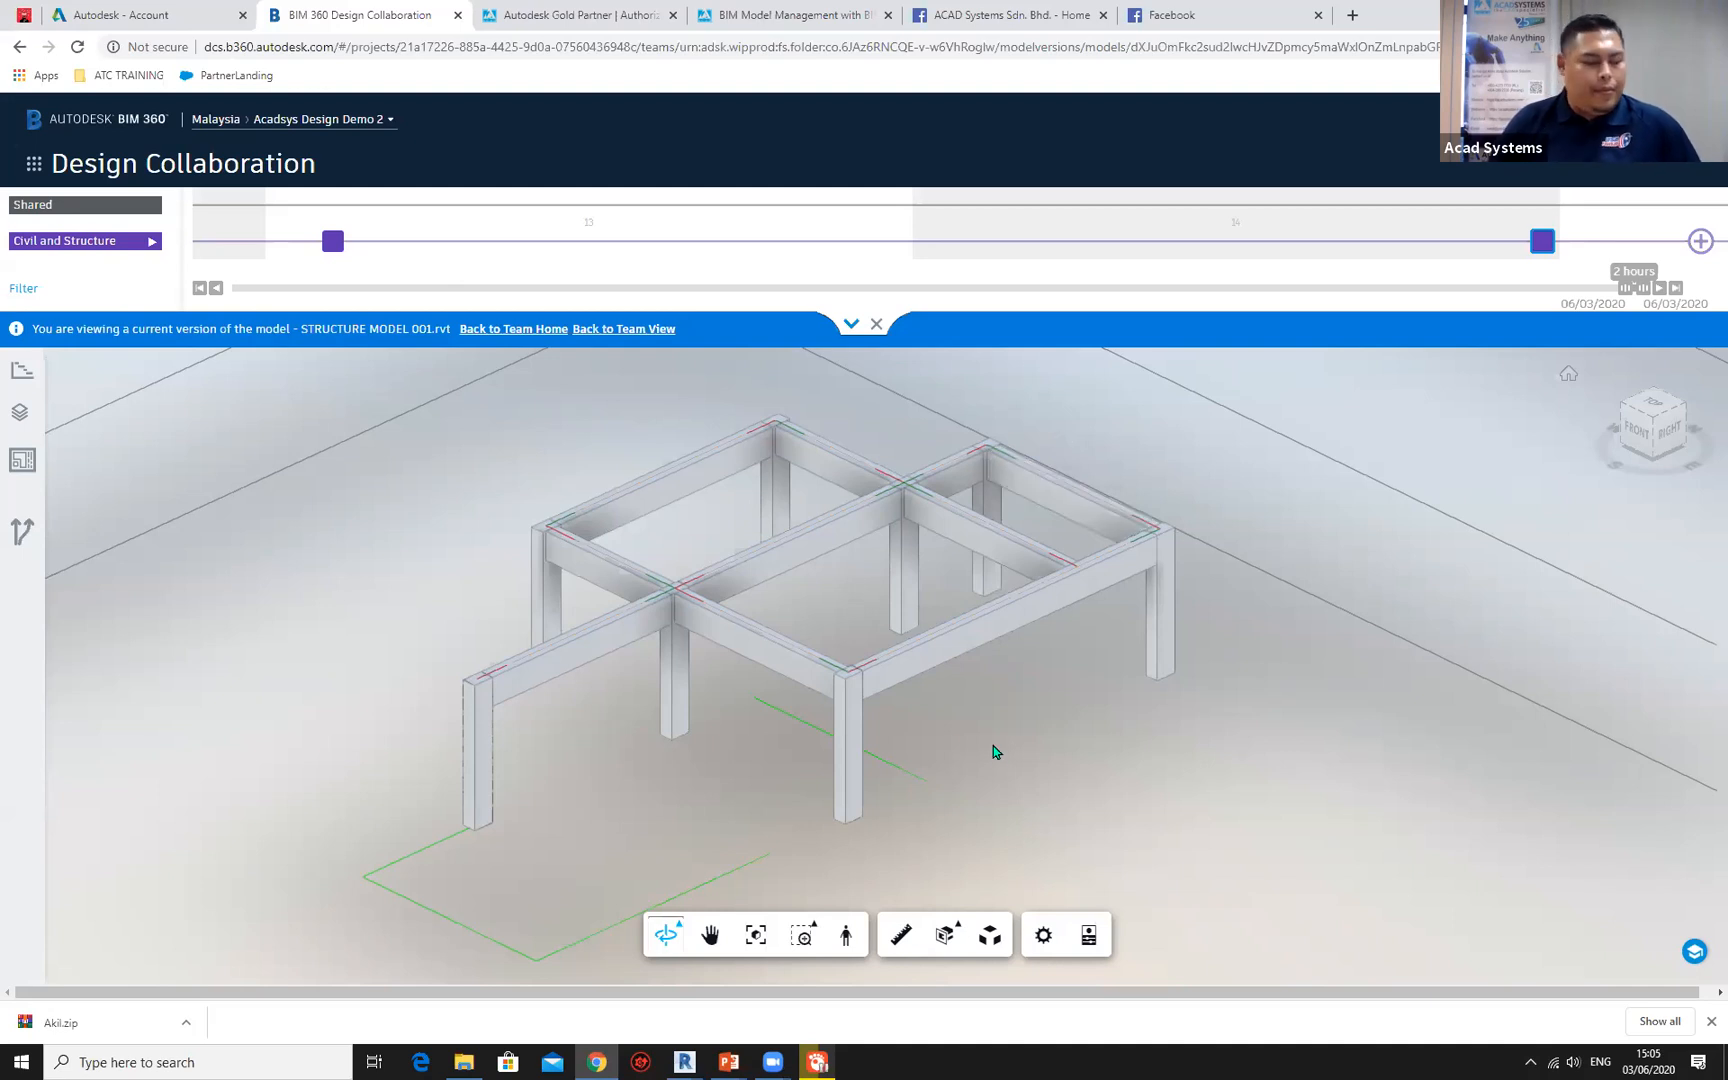
pyautogui.moveTo(729, 1060)
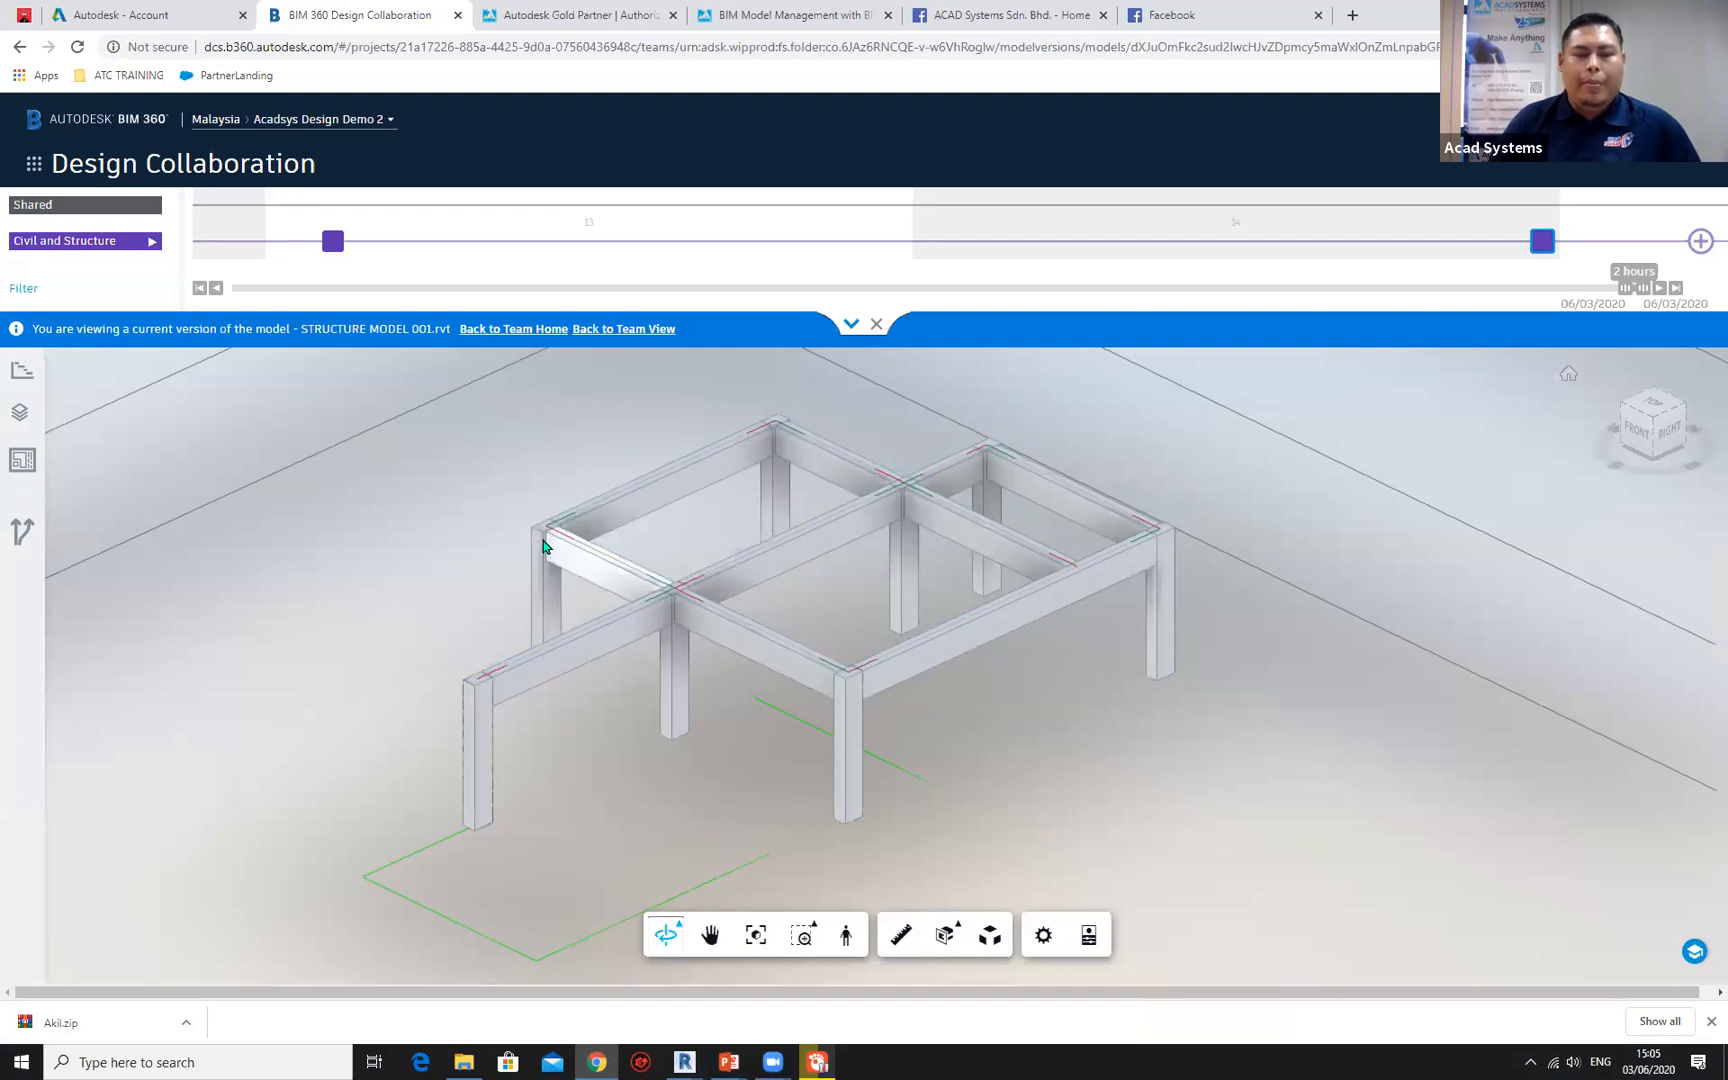
pyautogui.click(702, 1022)
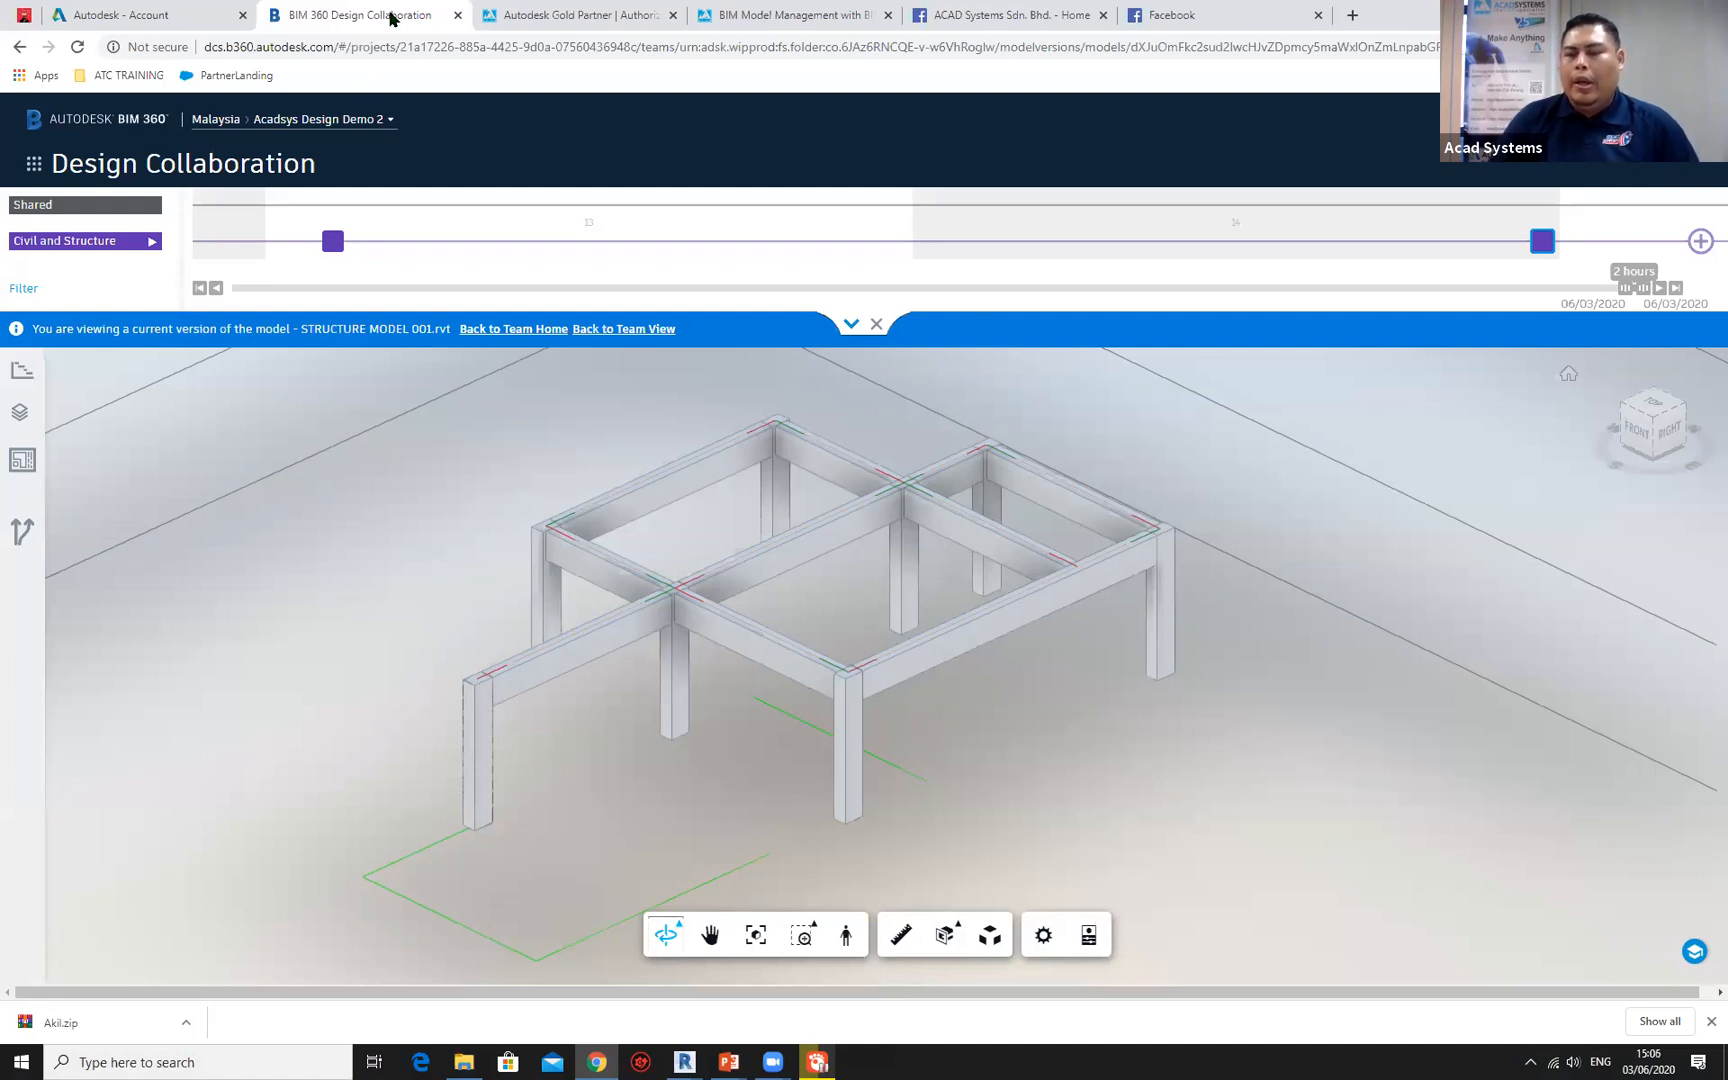
# Look at the BIM Model Management event page, switch to the Acad Systems home page, and view its HelpDesk options.
pyautogui.click(752, 13)
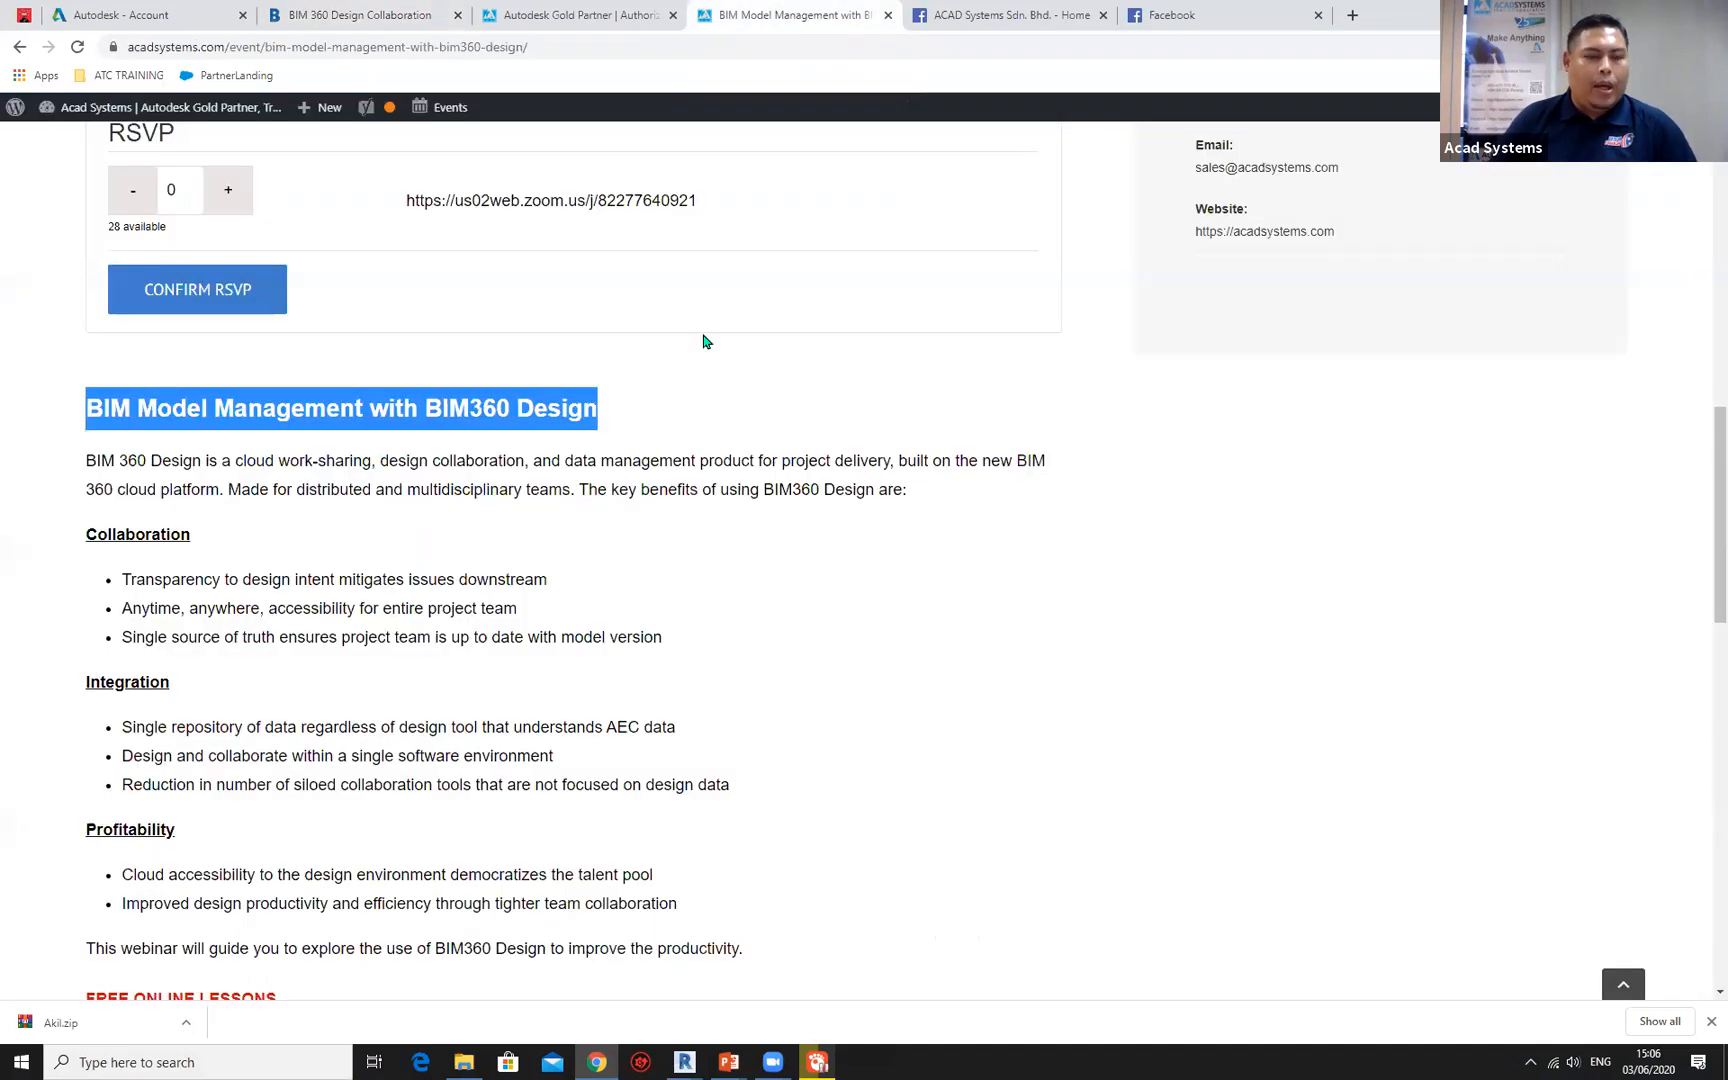
pyautogui.click(548, 8)
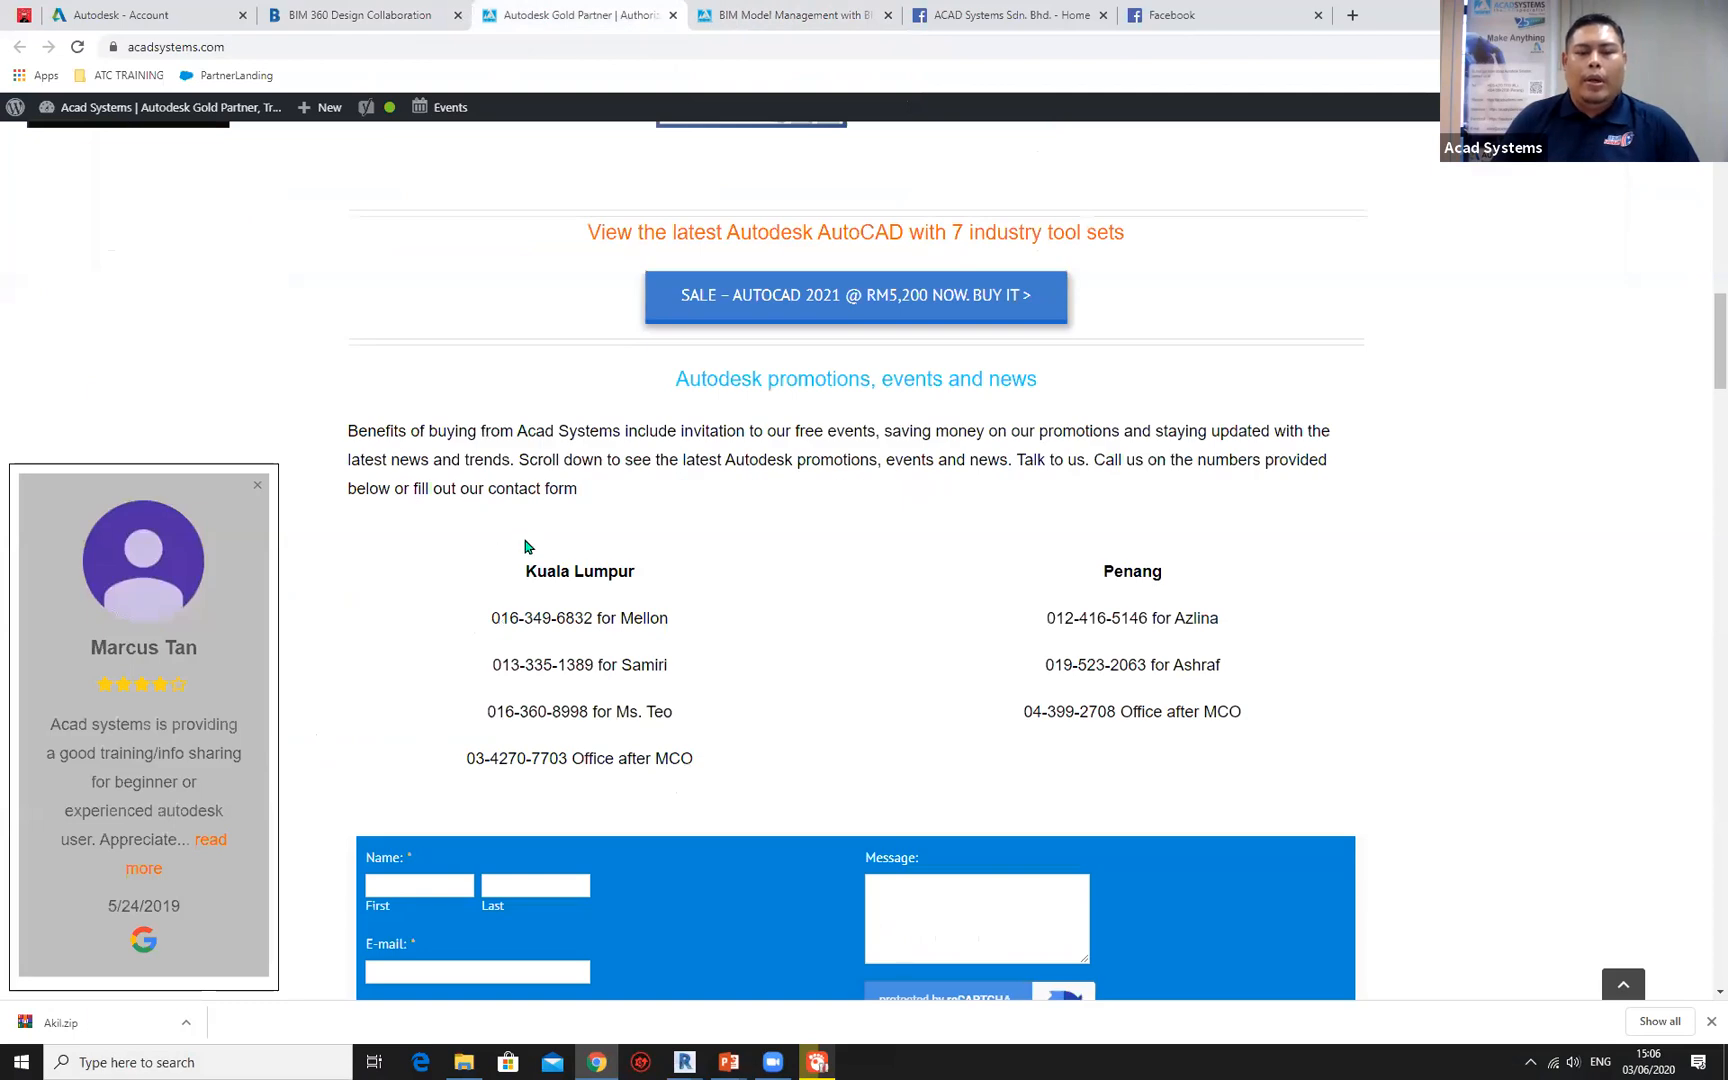
pyautogui.scroll(4, 524, 547)
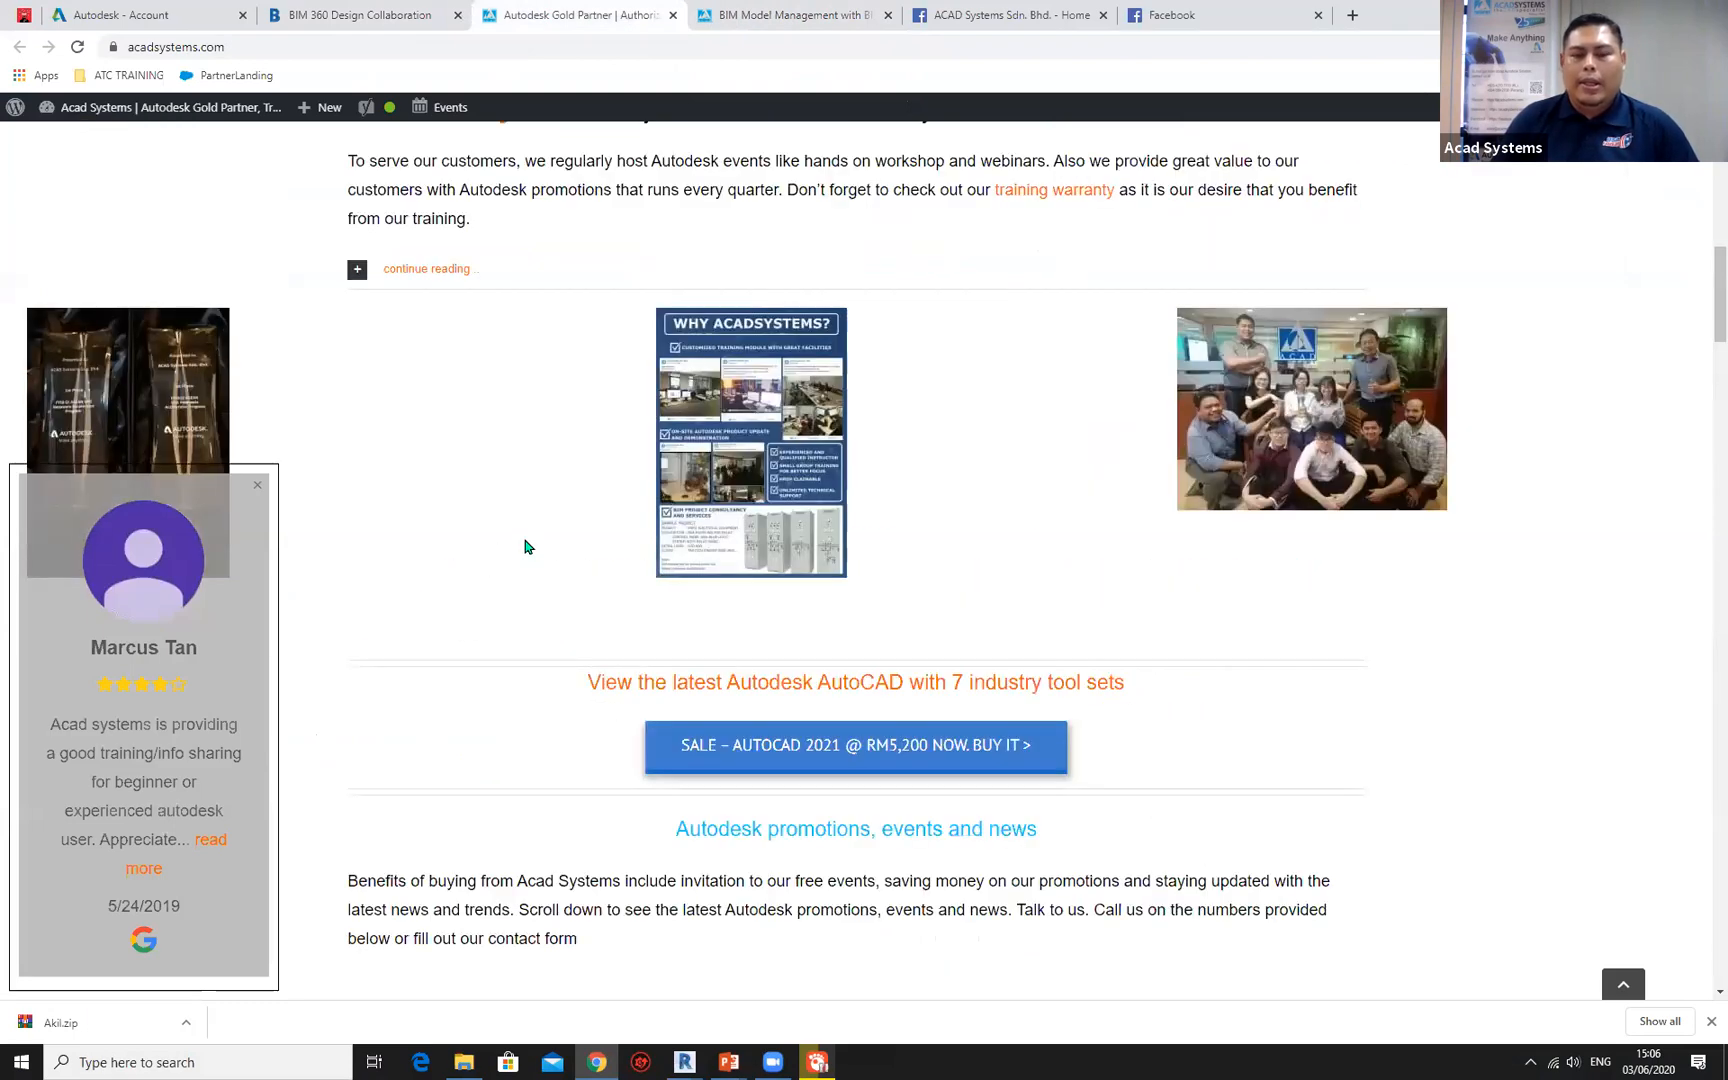
pyautogui.scroll(8, 484, 490)
pyautogui.scroll(5, 481, 496)
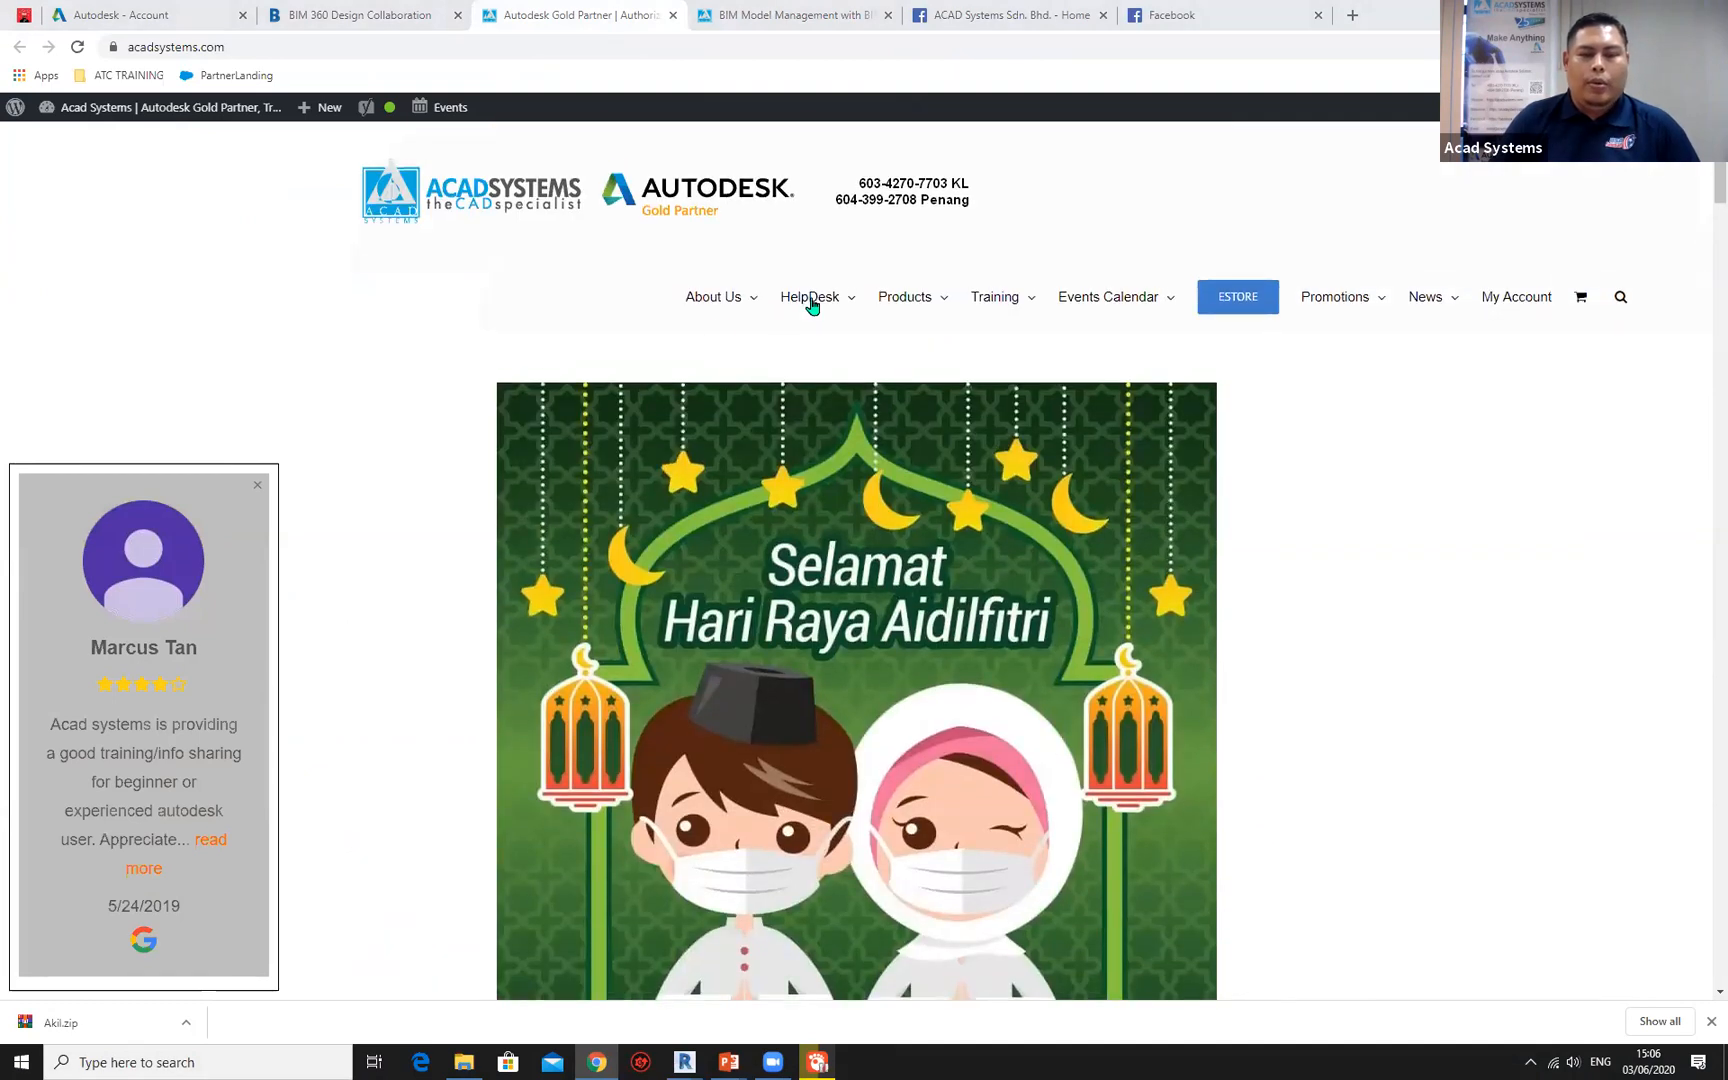
pyautogui.moveTo(812, 305)
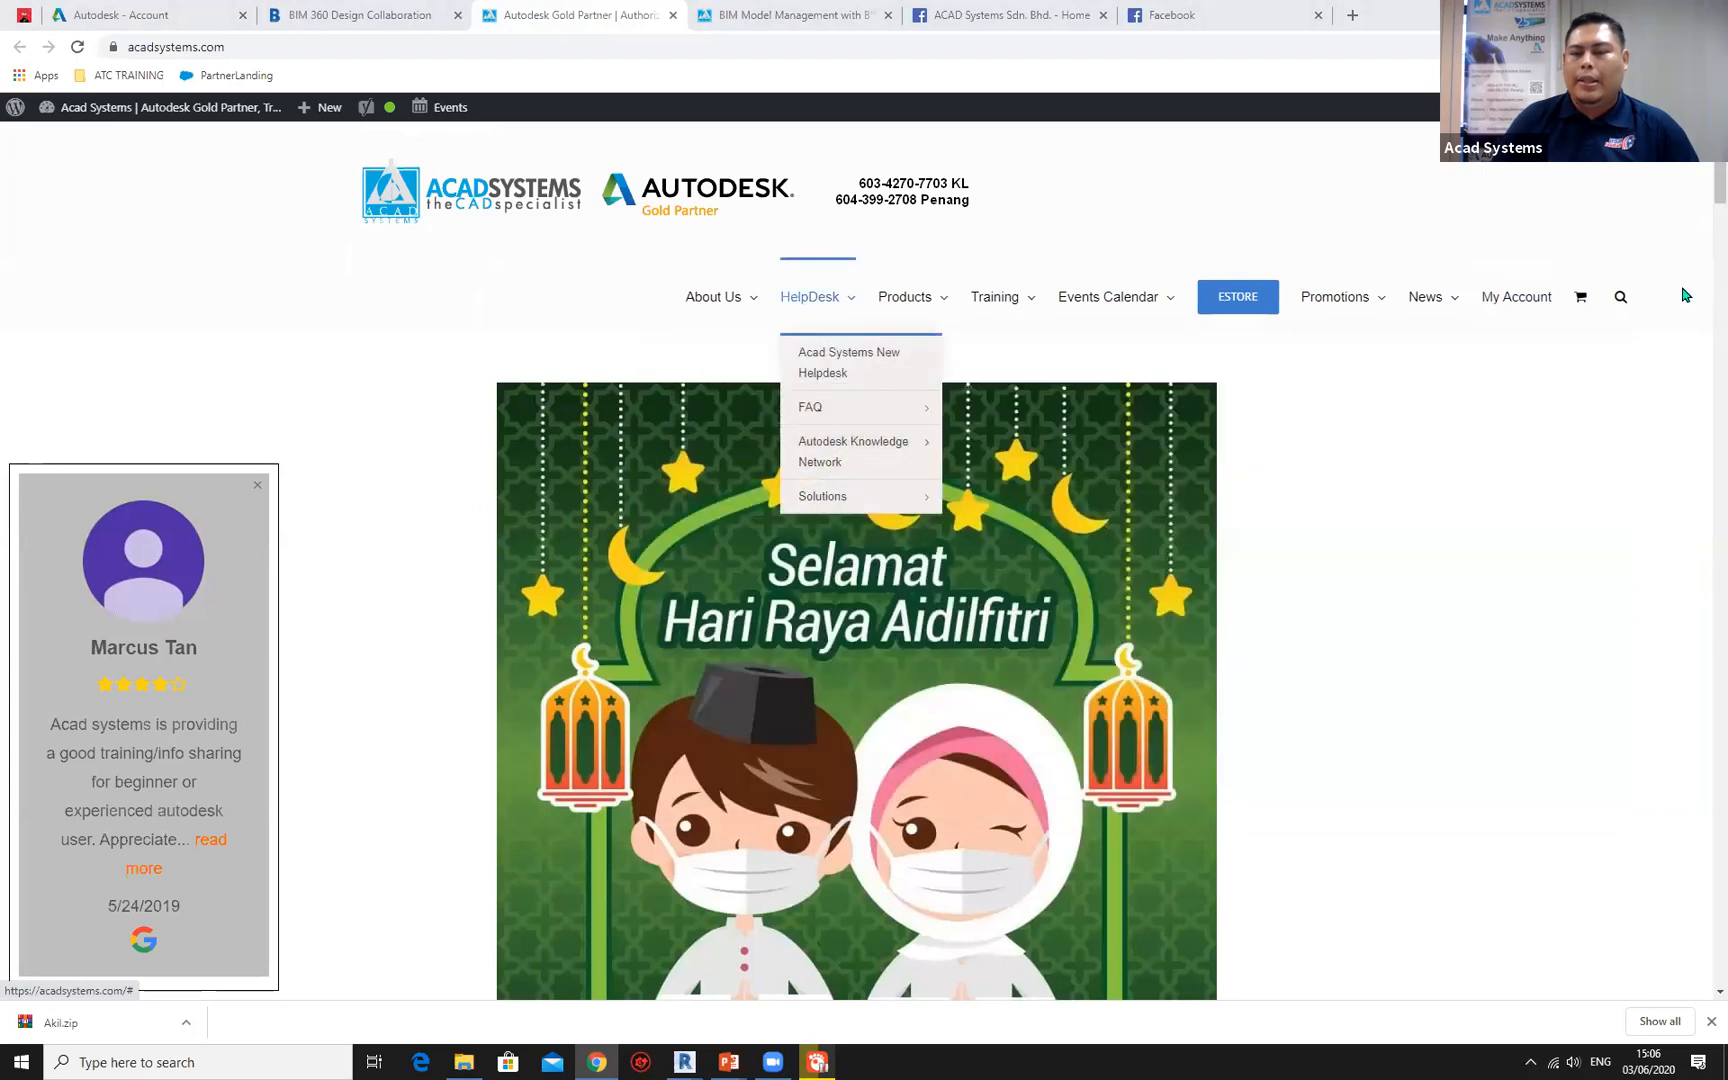
# Open the My Account page of the Acad Systems website and log out of the account.
pyautogui.click(1525, 302)
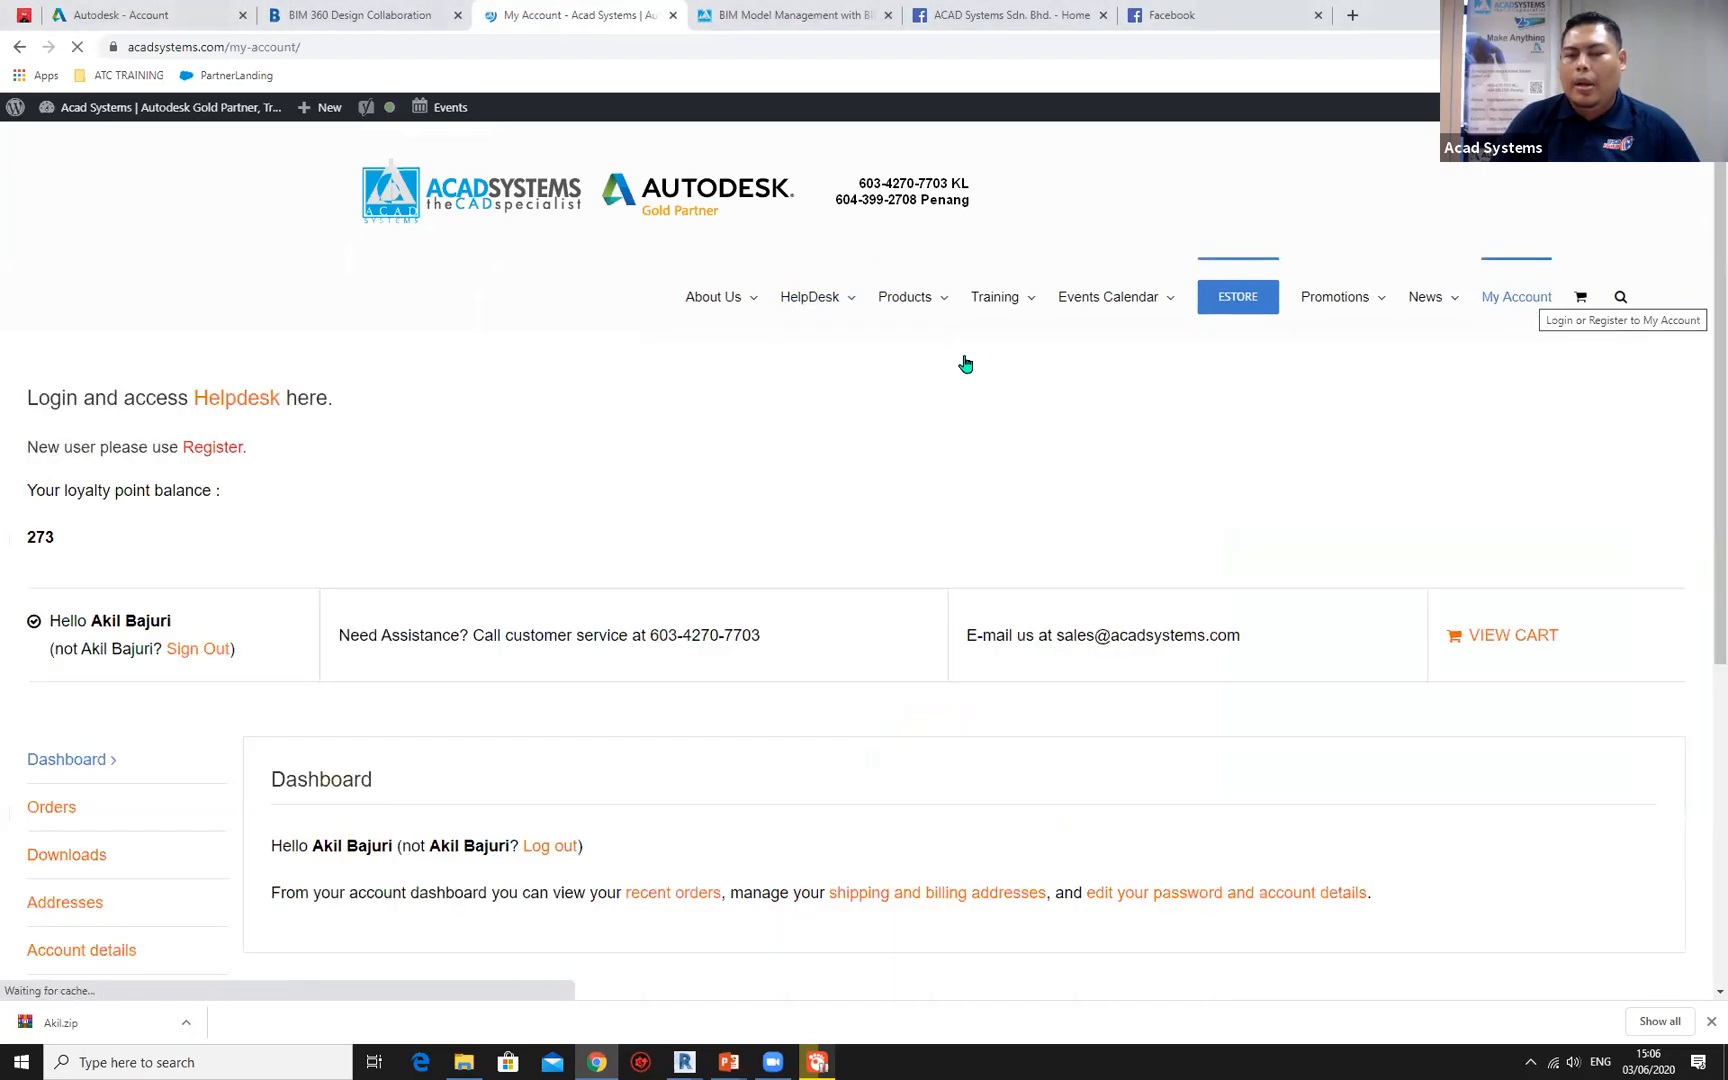
pyautogui.click(563, 846)
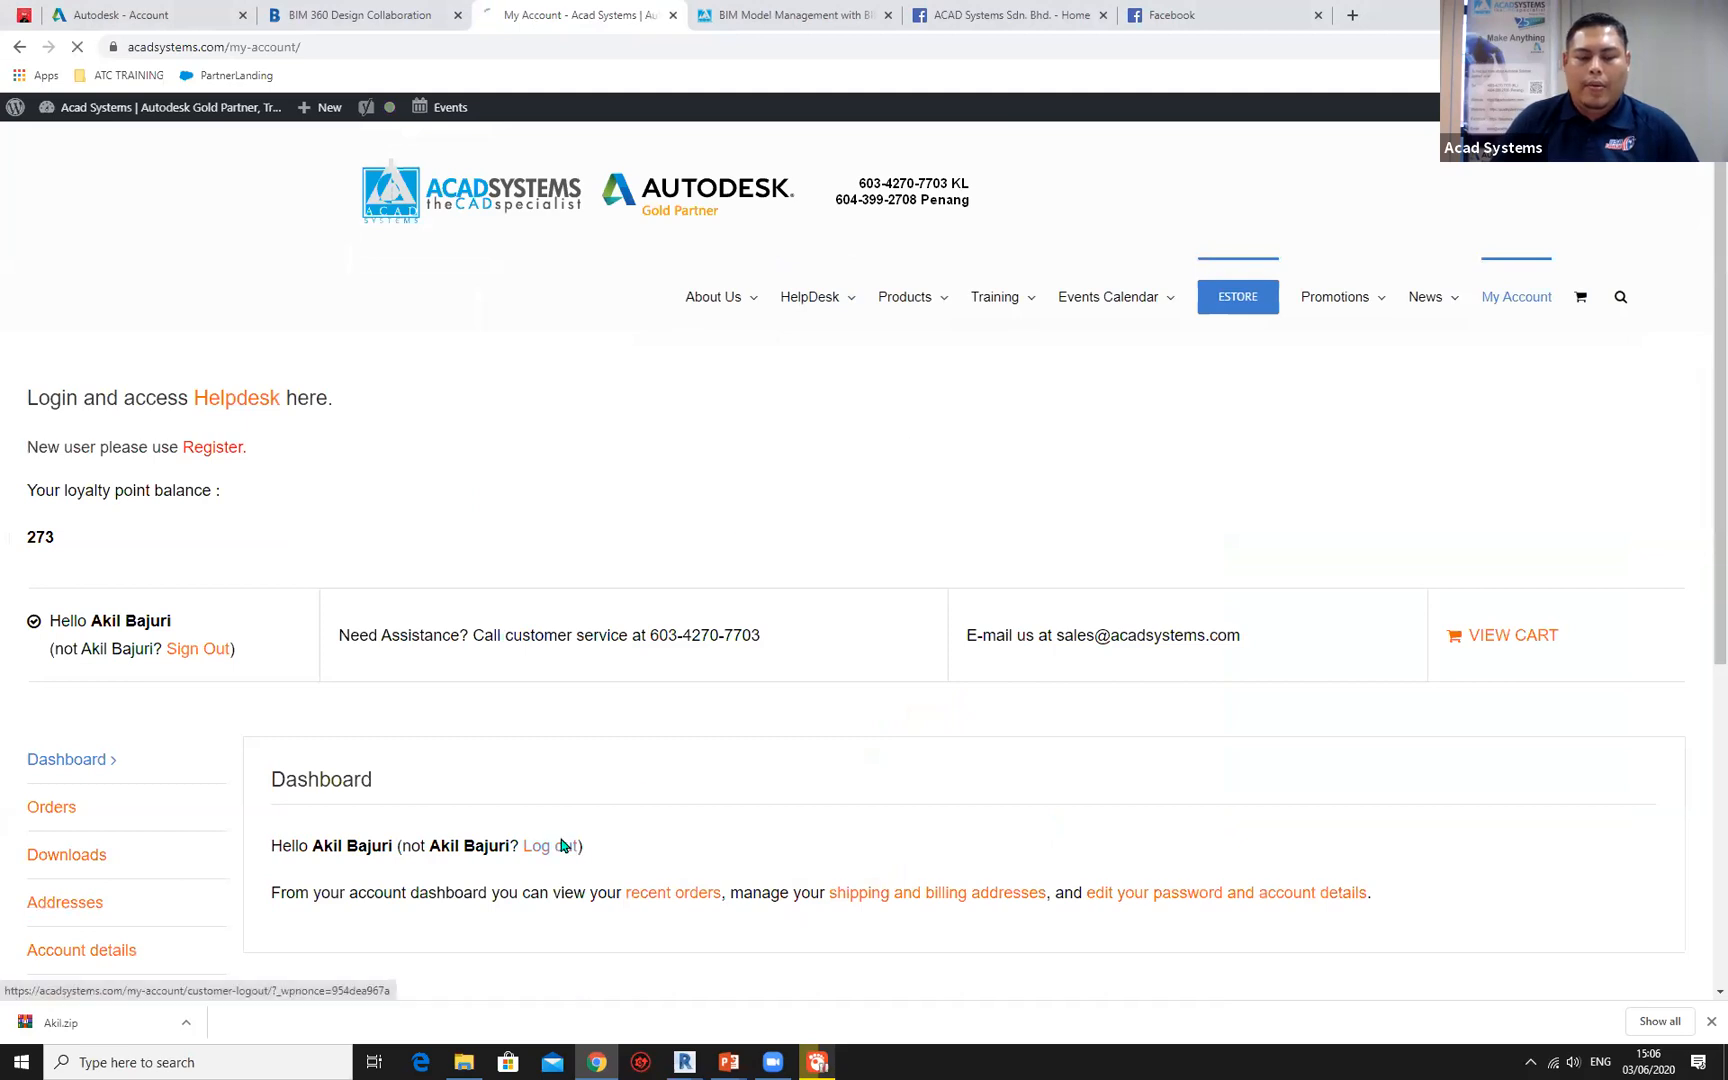
pyautogui.click(540, 842)
# Open the Acad Systems New Helpdesk page and continue as a guest.
pyautogui.moveTo(813, 282)
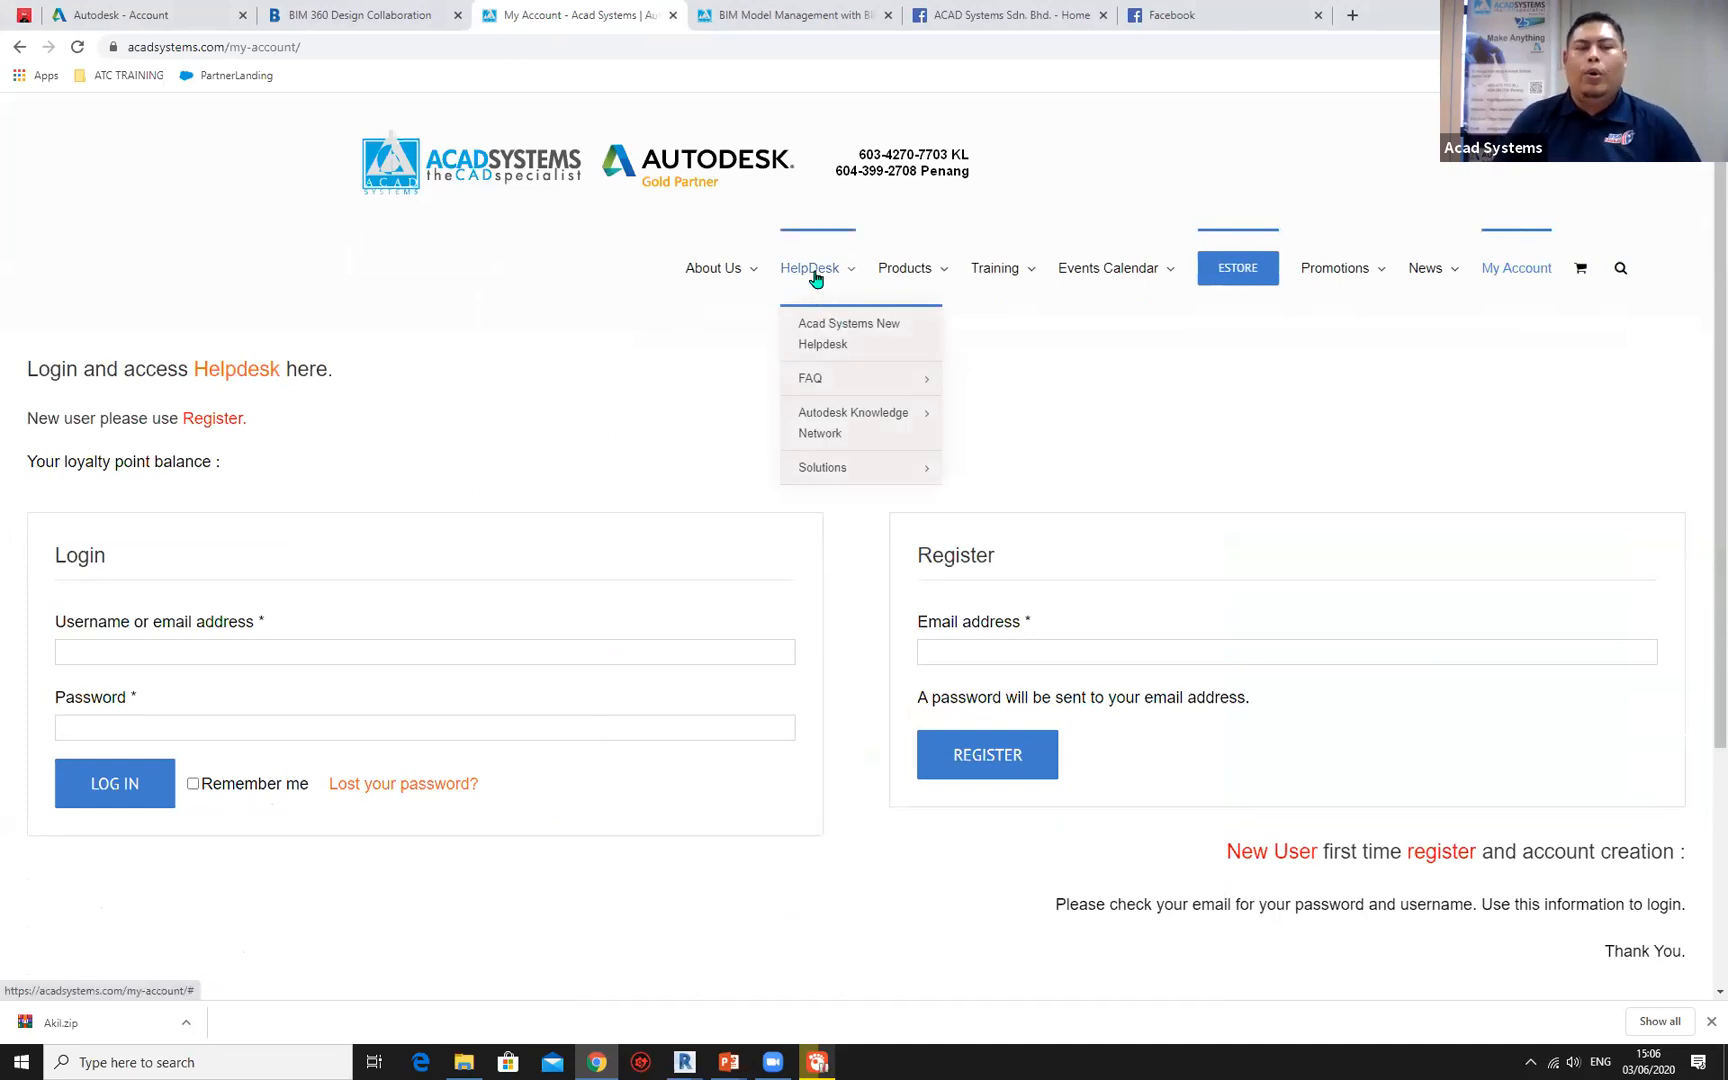
pyautogui.click(834, 344)
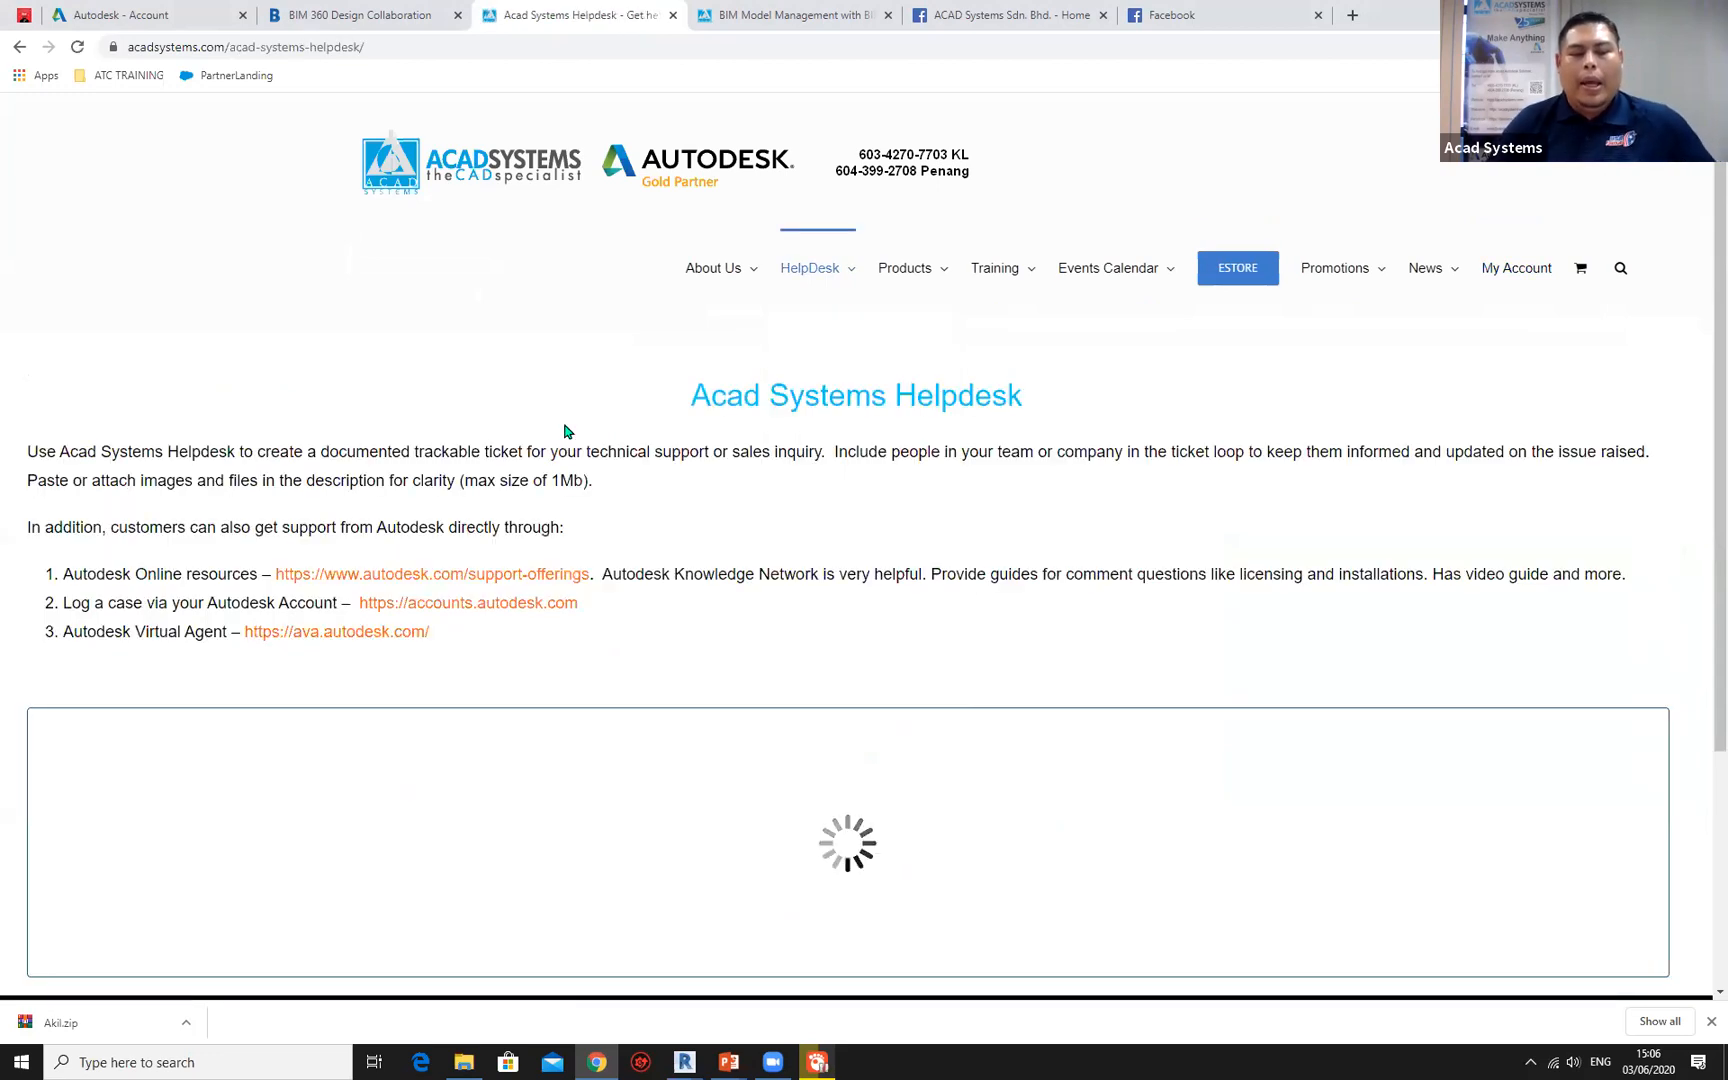
pyautogui.scroll(-2, 564, 431)
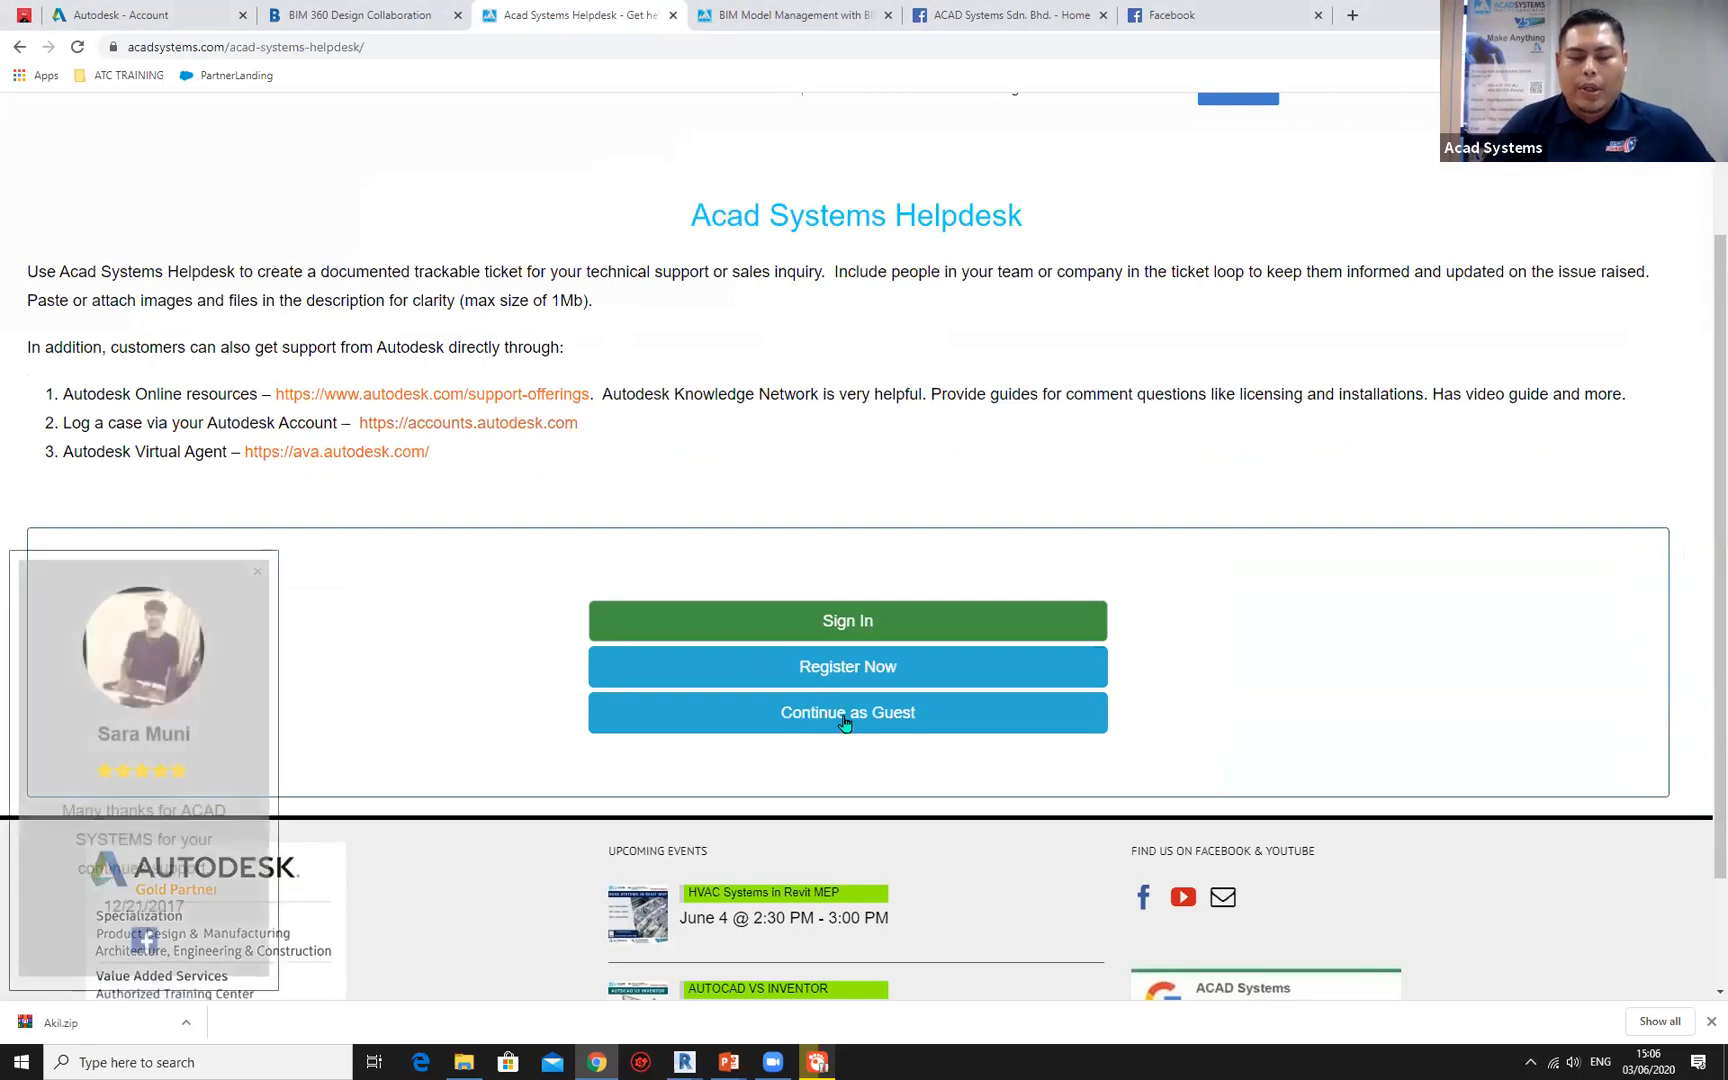
pyautogui.click(848, 722)
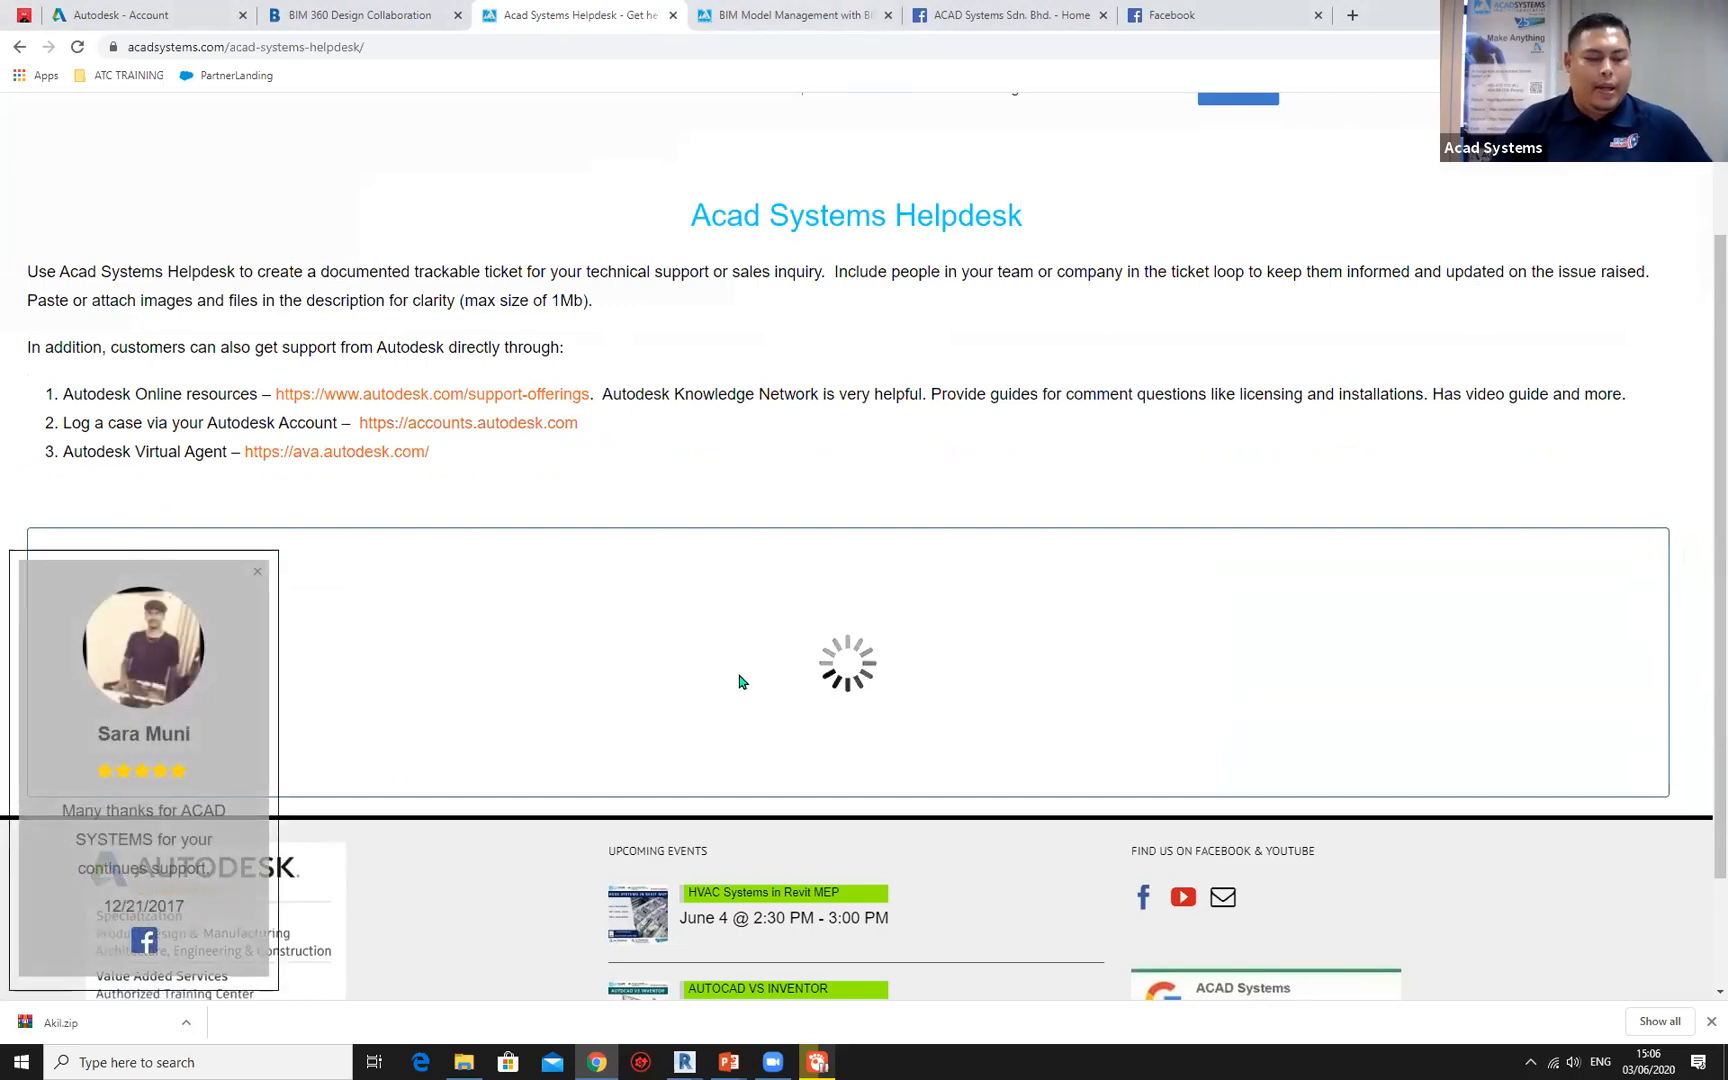
# Dismiss the customer review pop-up and go through the ticket form's Name, Subject, Email Address, Company and Description fields without filling them in.
pyautogui.scroll(-5, 706, 674)
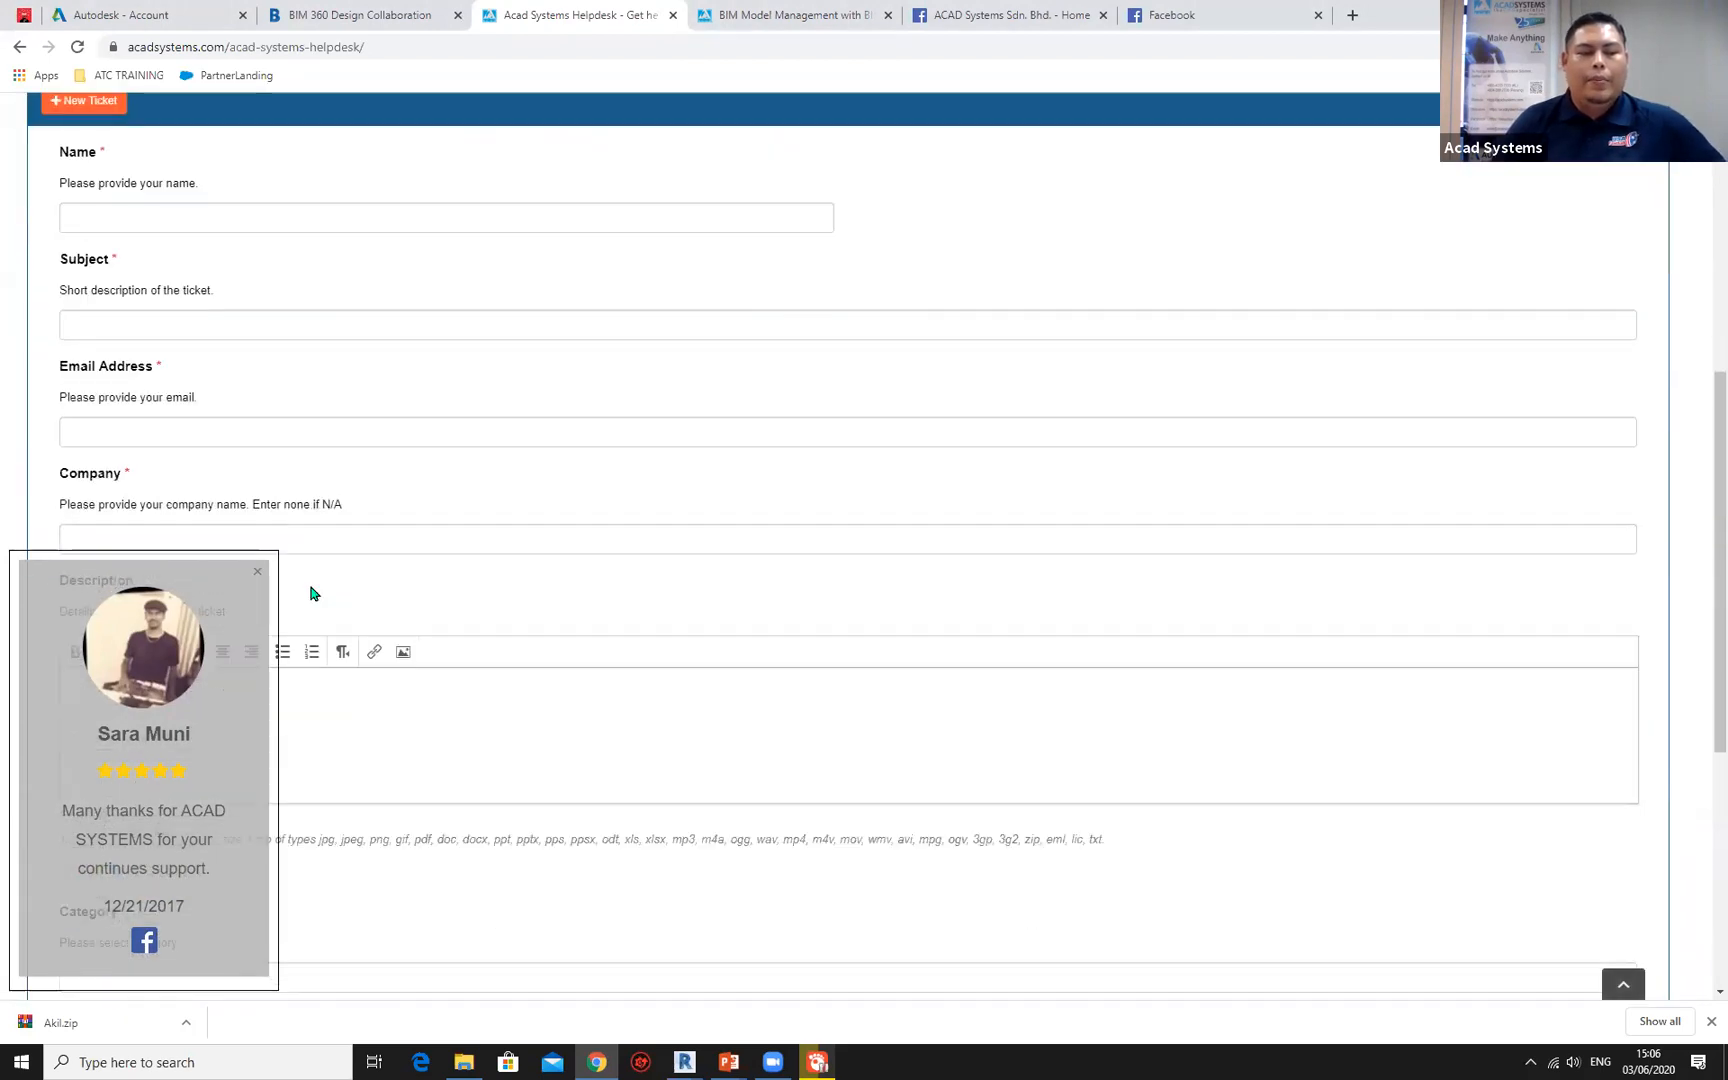
pyautogui.click(257, 572)
pyautogui.click(160, 215)
pyautogui.click(182, 331)
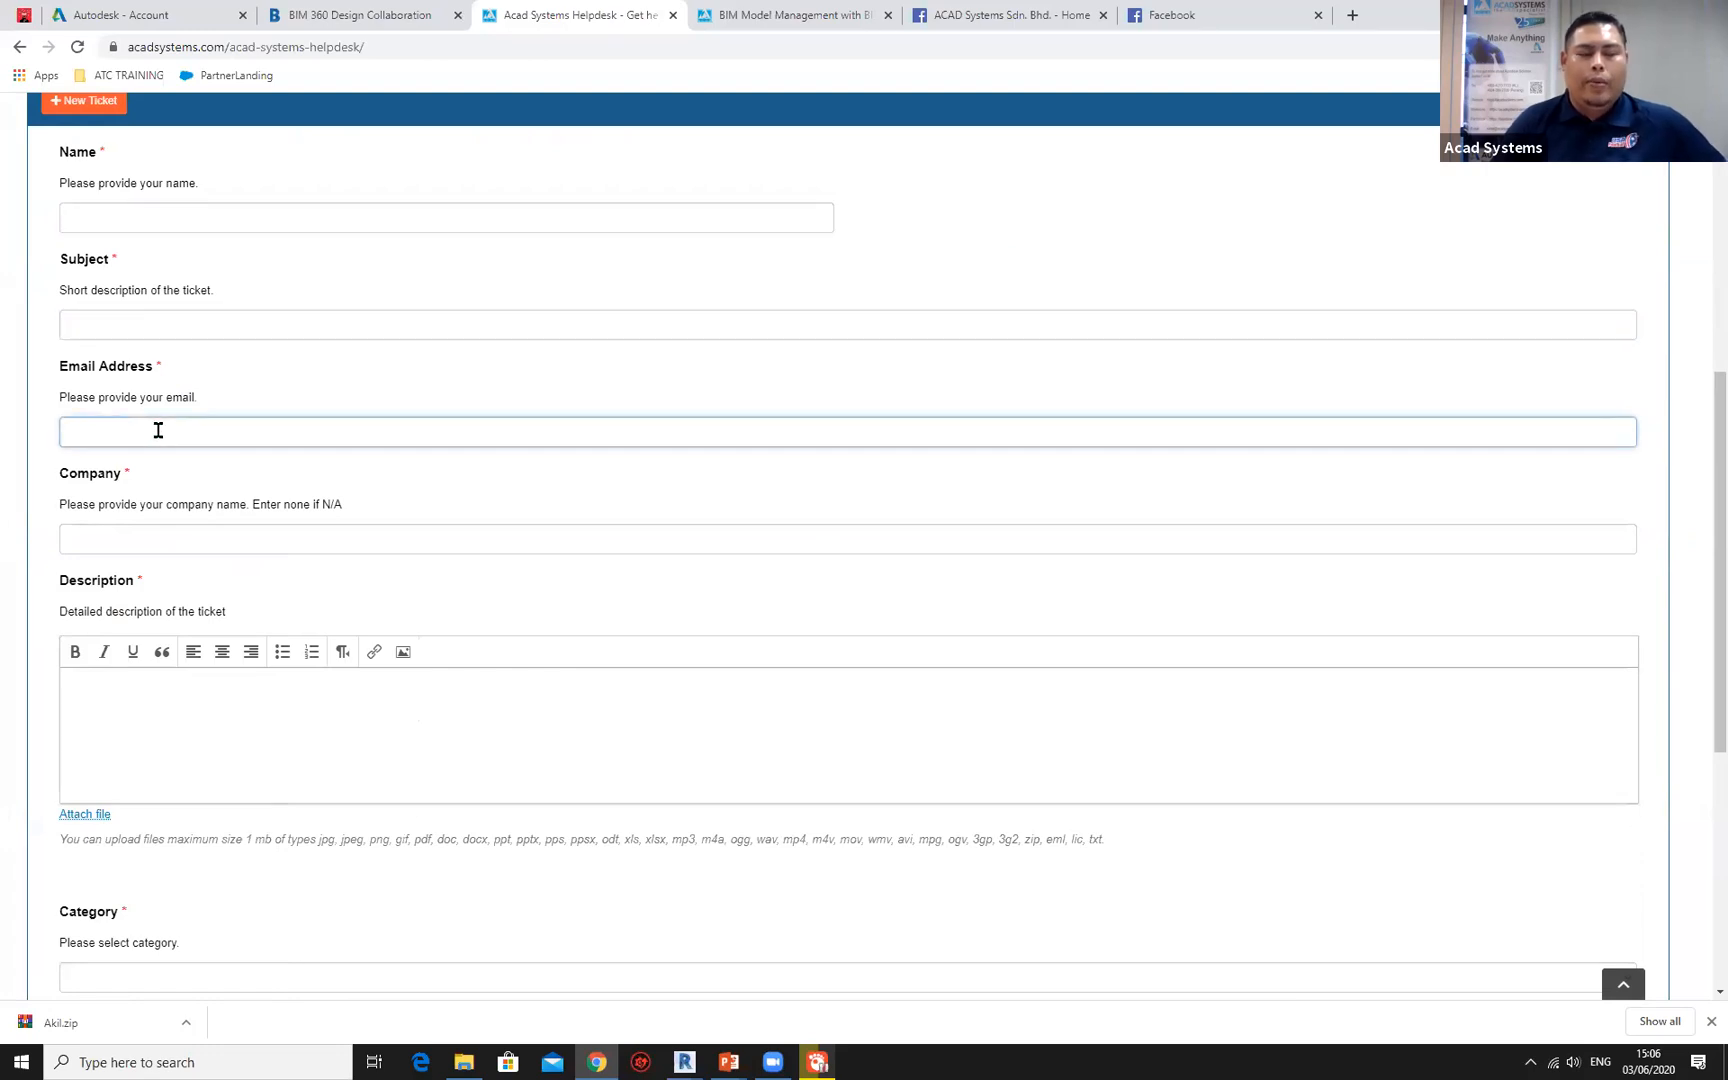
pyautogui.click(135, 537)
pyautogui.click(145, 682)
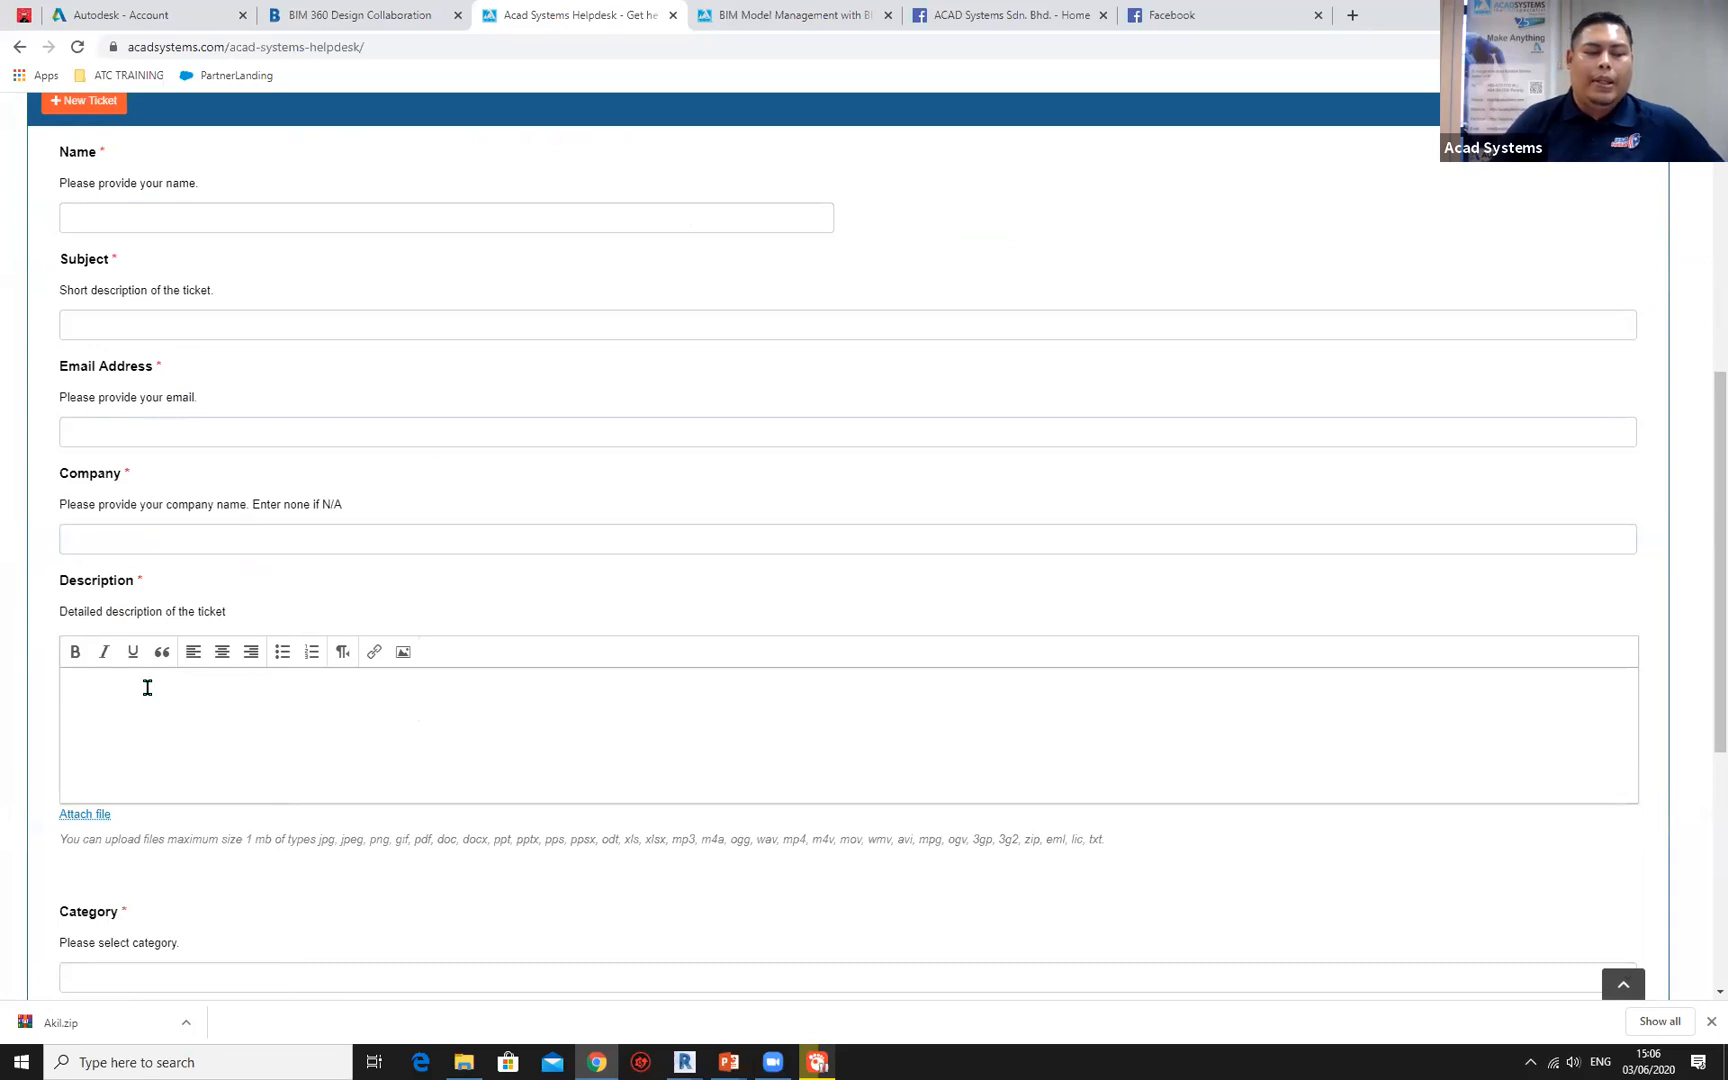
# Examine the ticket form's Category and Priority options without choosing any, and review the helpdesk page's support links and fields.
pyautogui.scroll(-1, 150, 680)
pyautogui.scroll(-3, 155, 675)
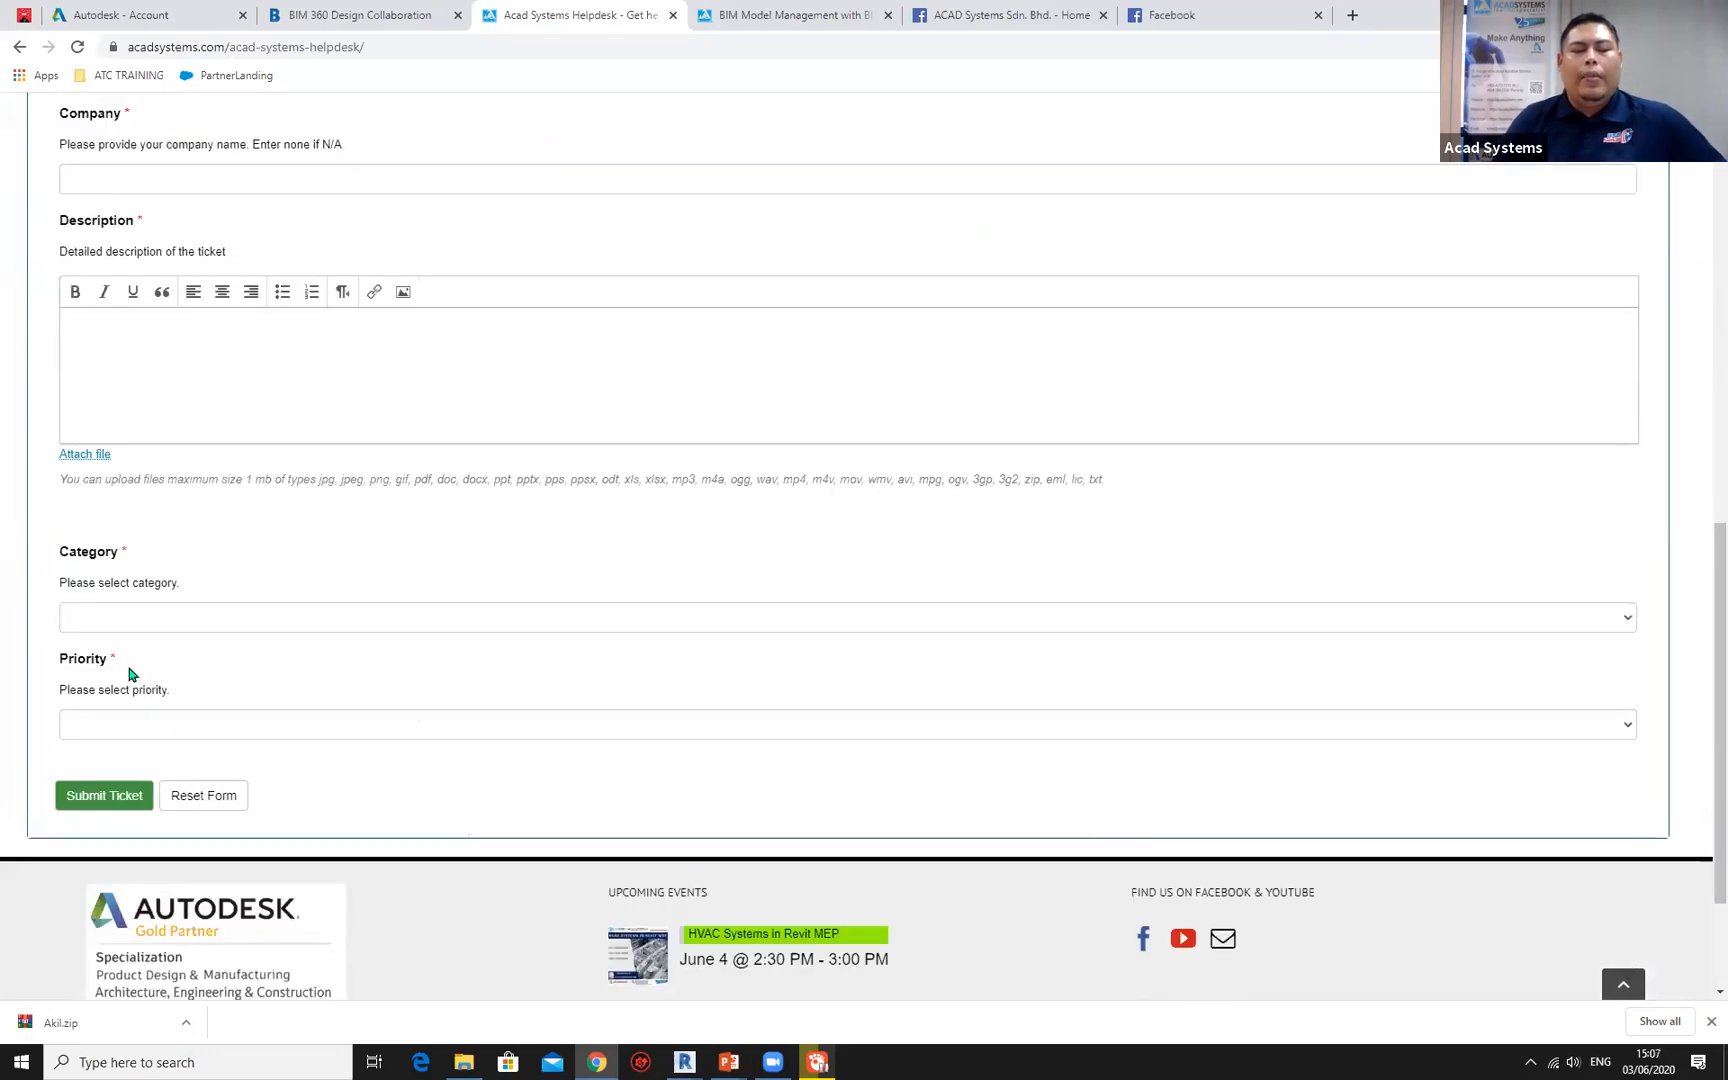
pyautogui.click(122, 617)
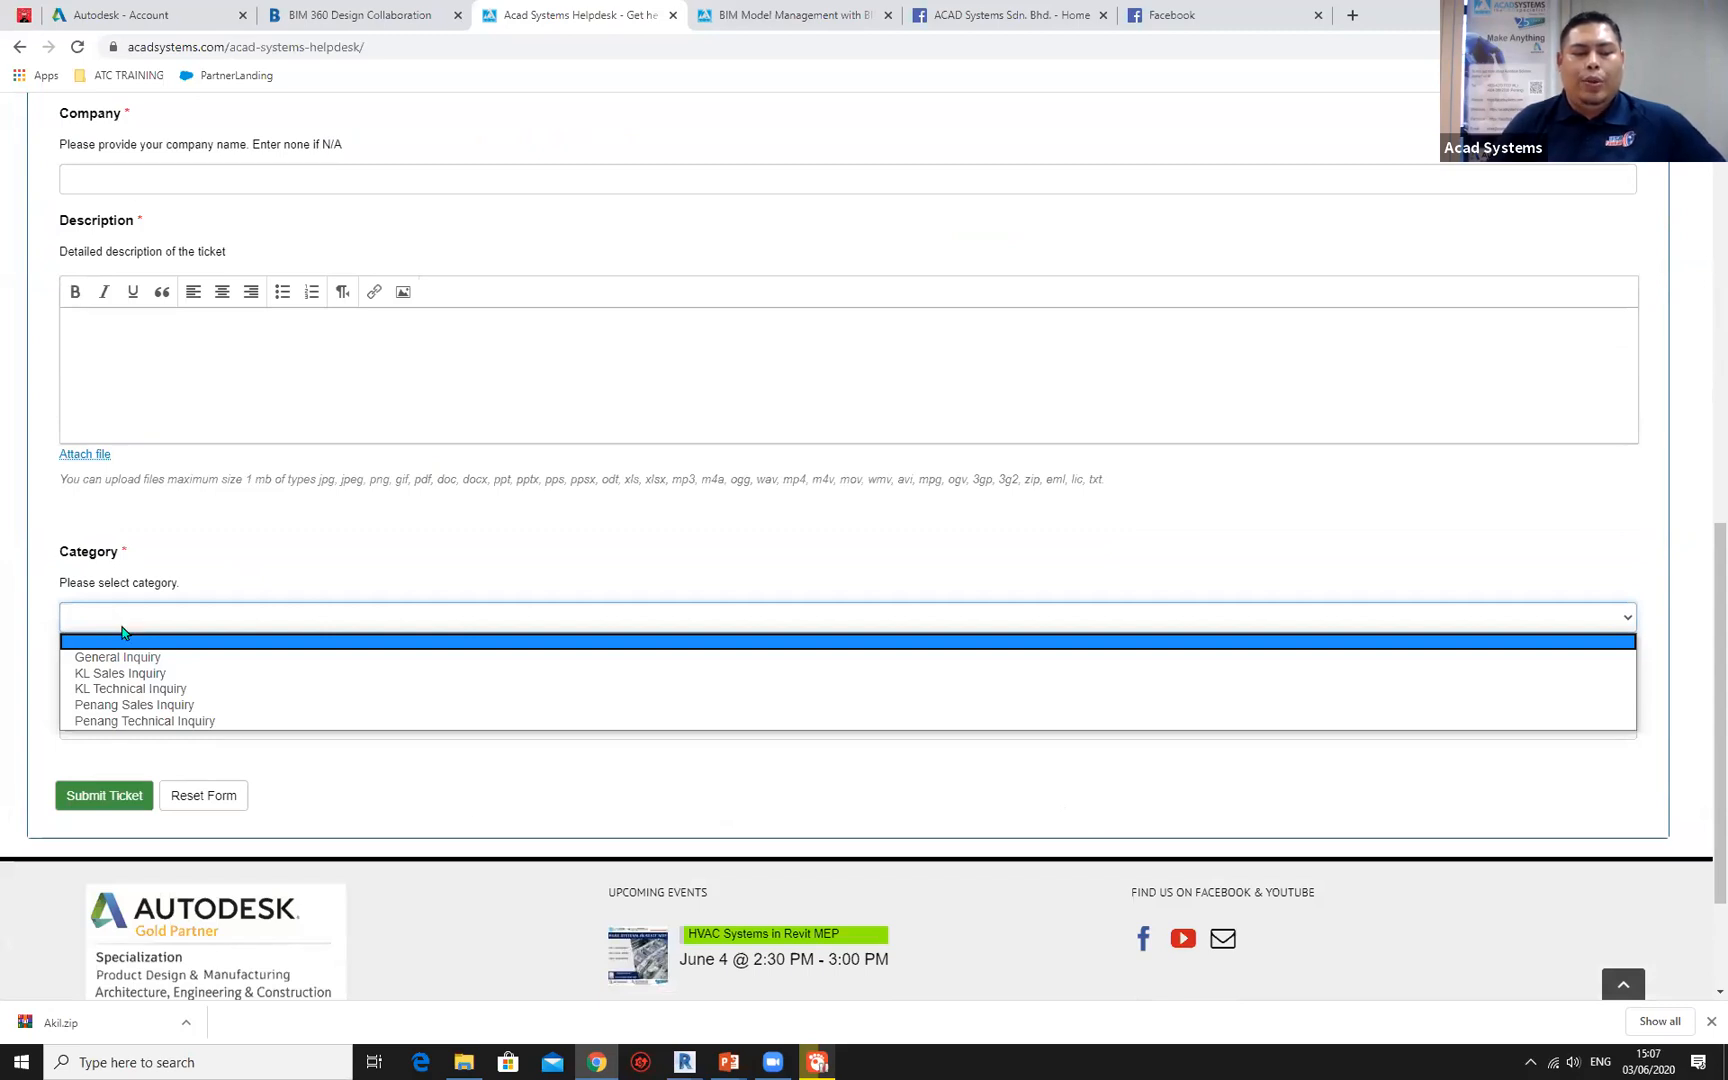
pyautogui.click(212, 583)
pyautogui.click(146, 729)
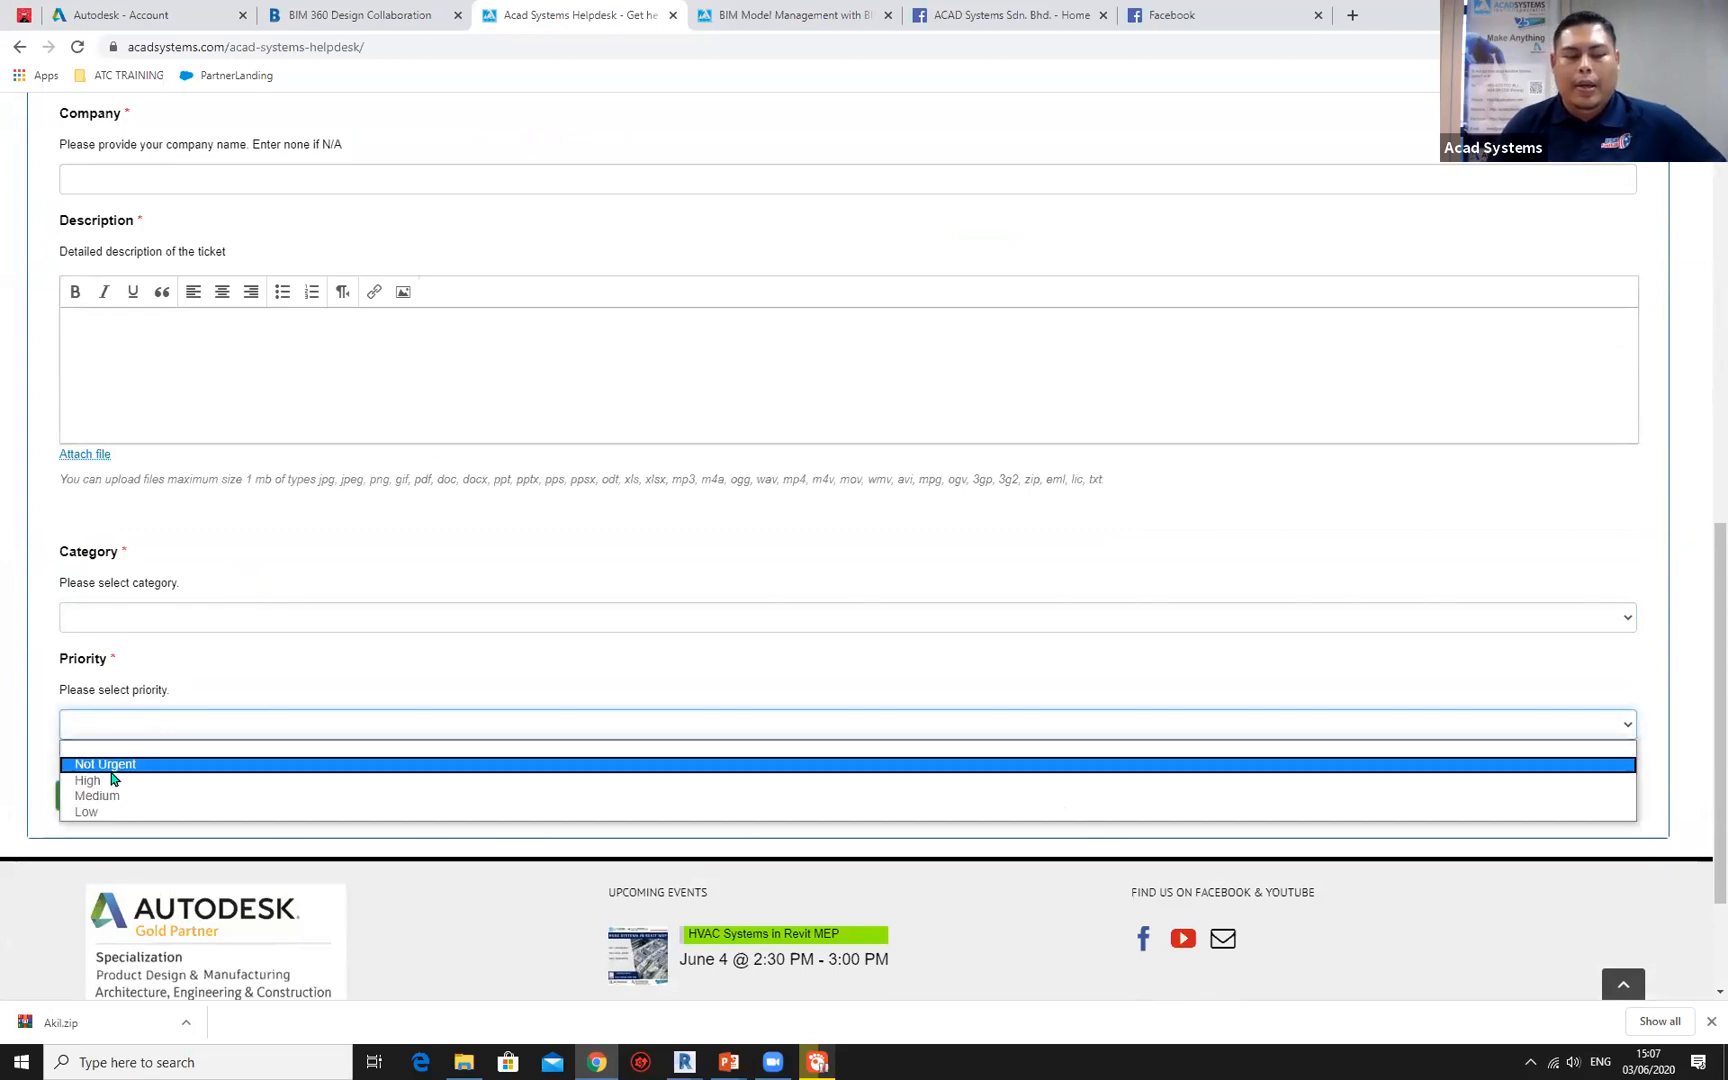
pyautogui.click(204, 661)
pyautogui.scroll(10, 204, 655)
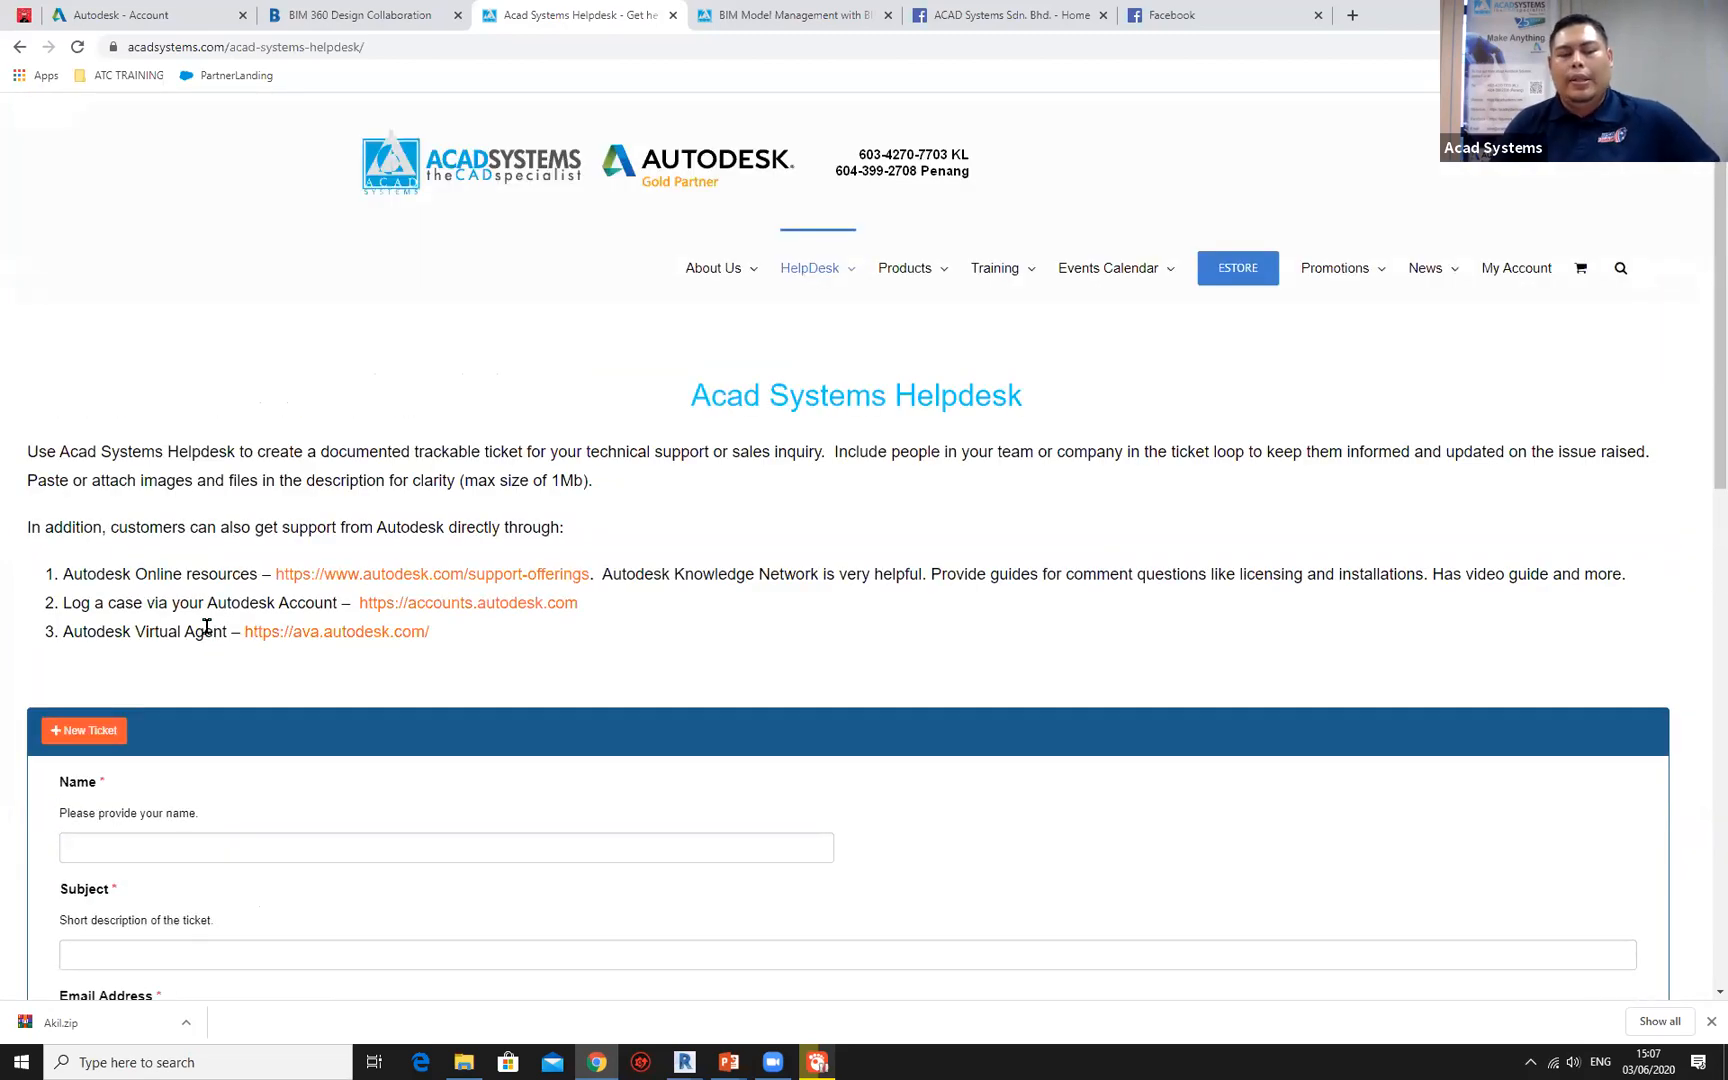
pyautogui.scroll(-1, 207, 632)
pyautogui.scroll(-3, 207, 632)
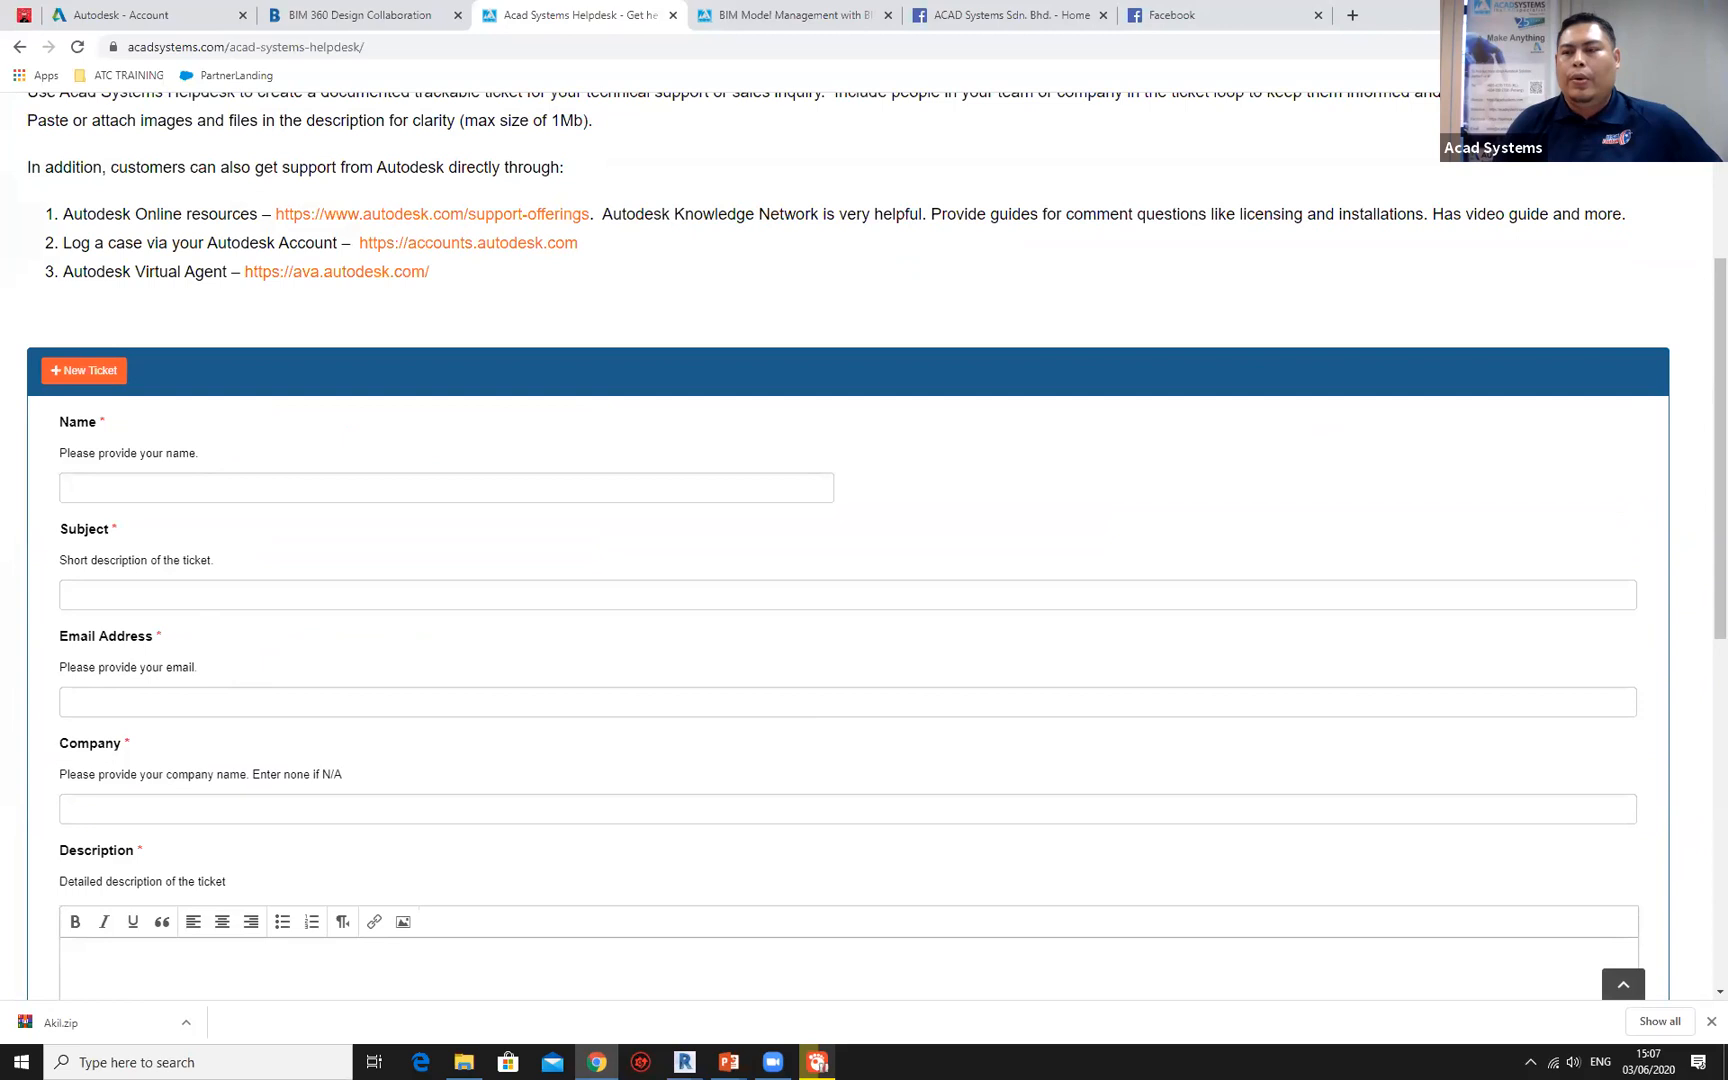
pyautogui.scroll(-2, 884, 560)
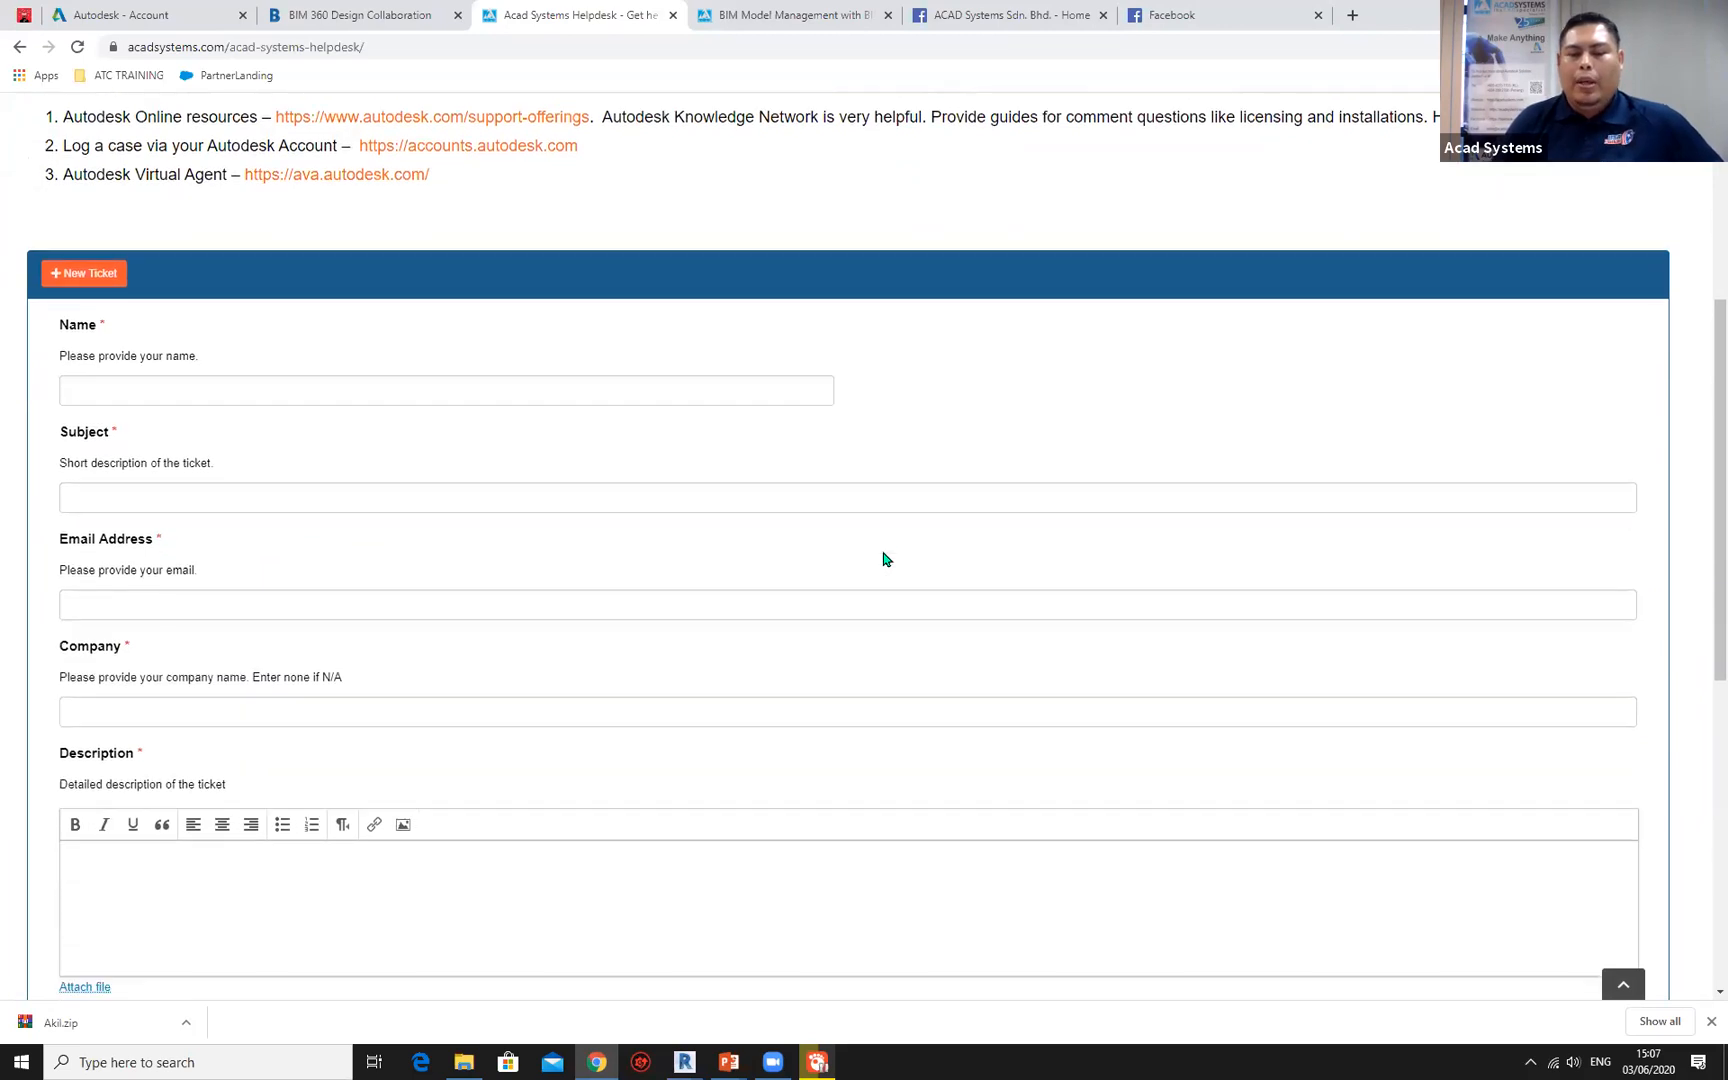
pyautogui.scroll(5, 884, 560)
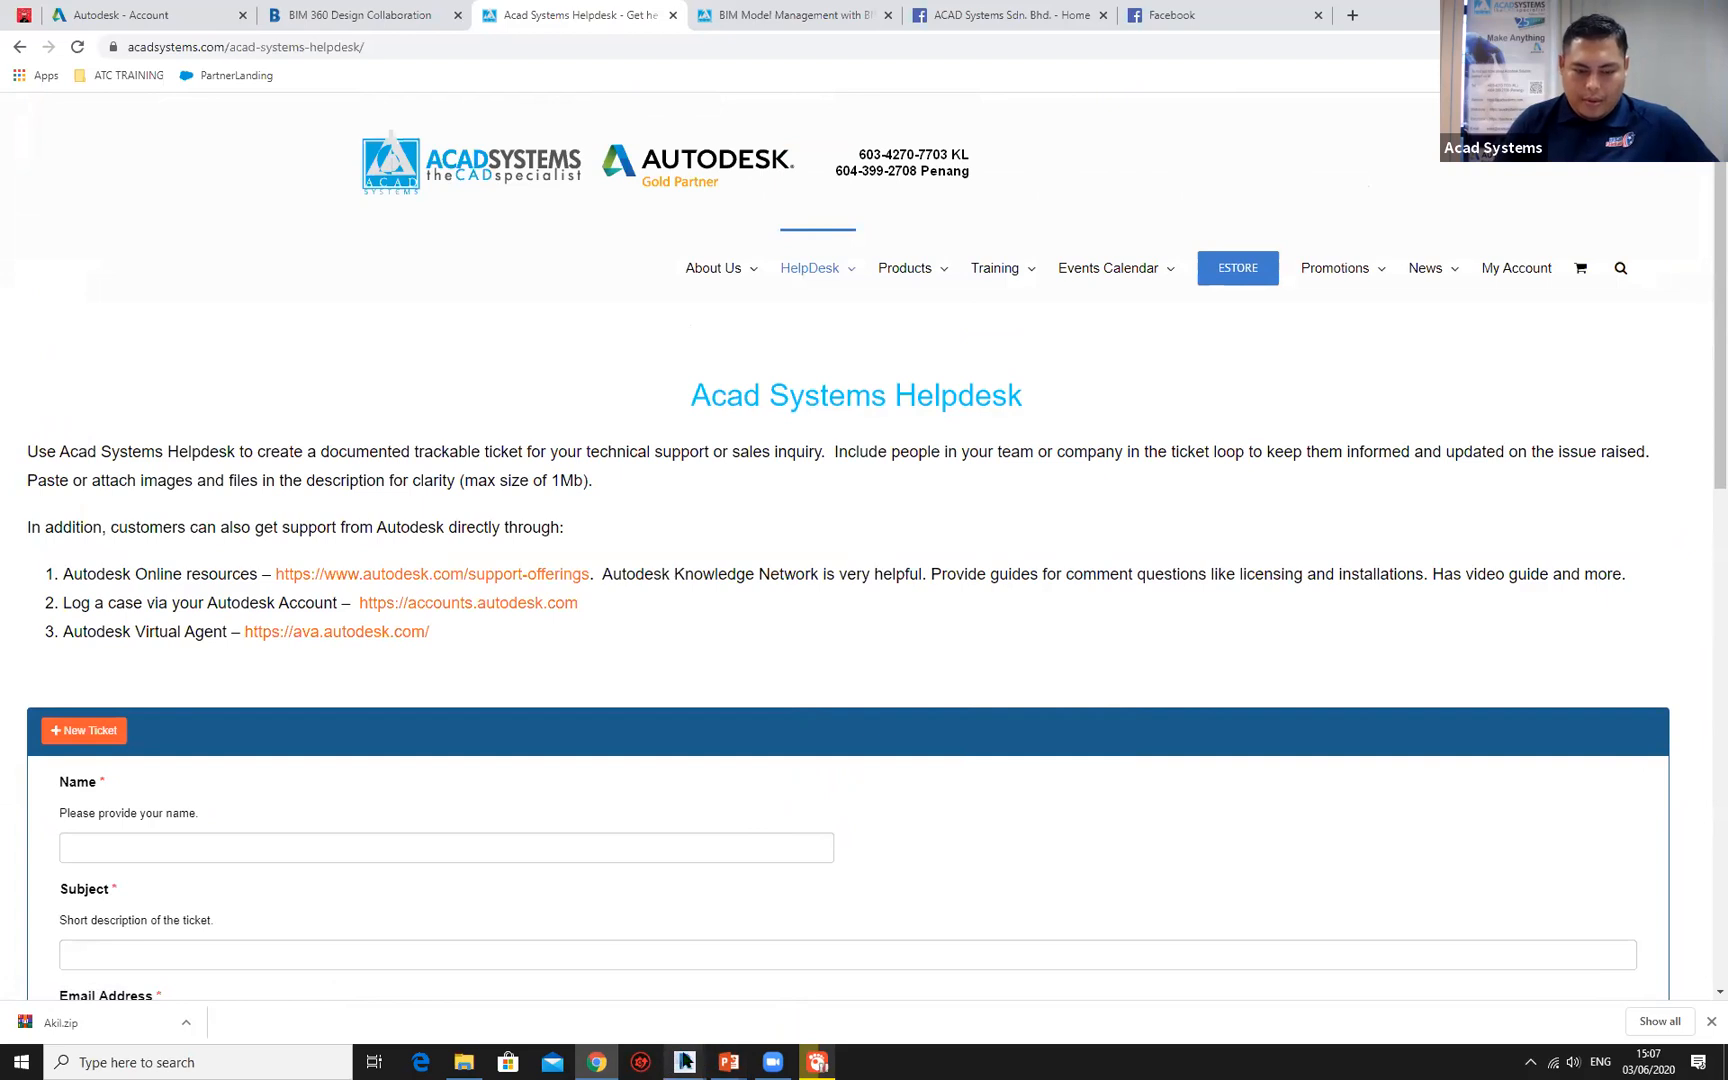
# Switch to PowerPoint and bring up the WEBINAR acad presentation at its Q&A slide.
pyautogui.moveTo(737, 1060)
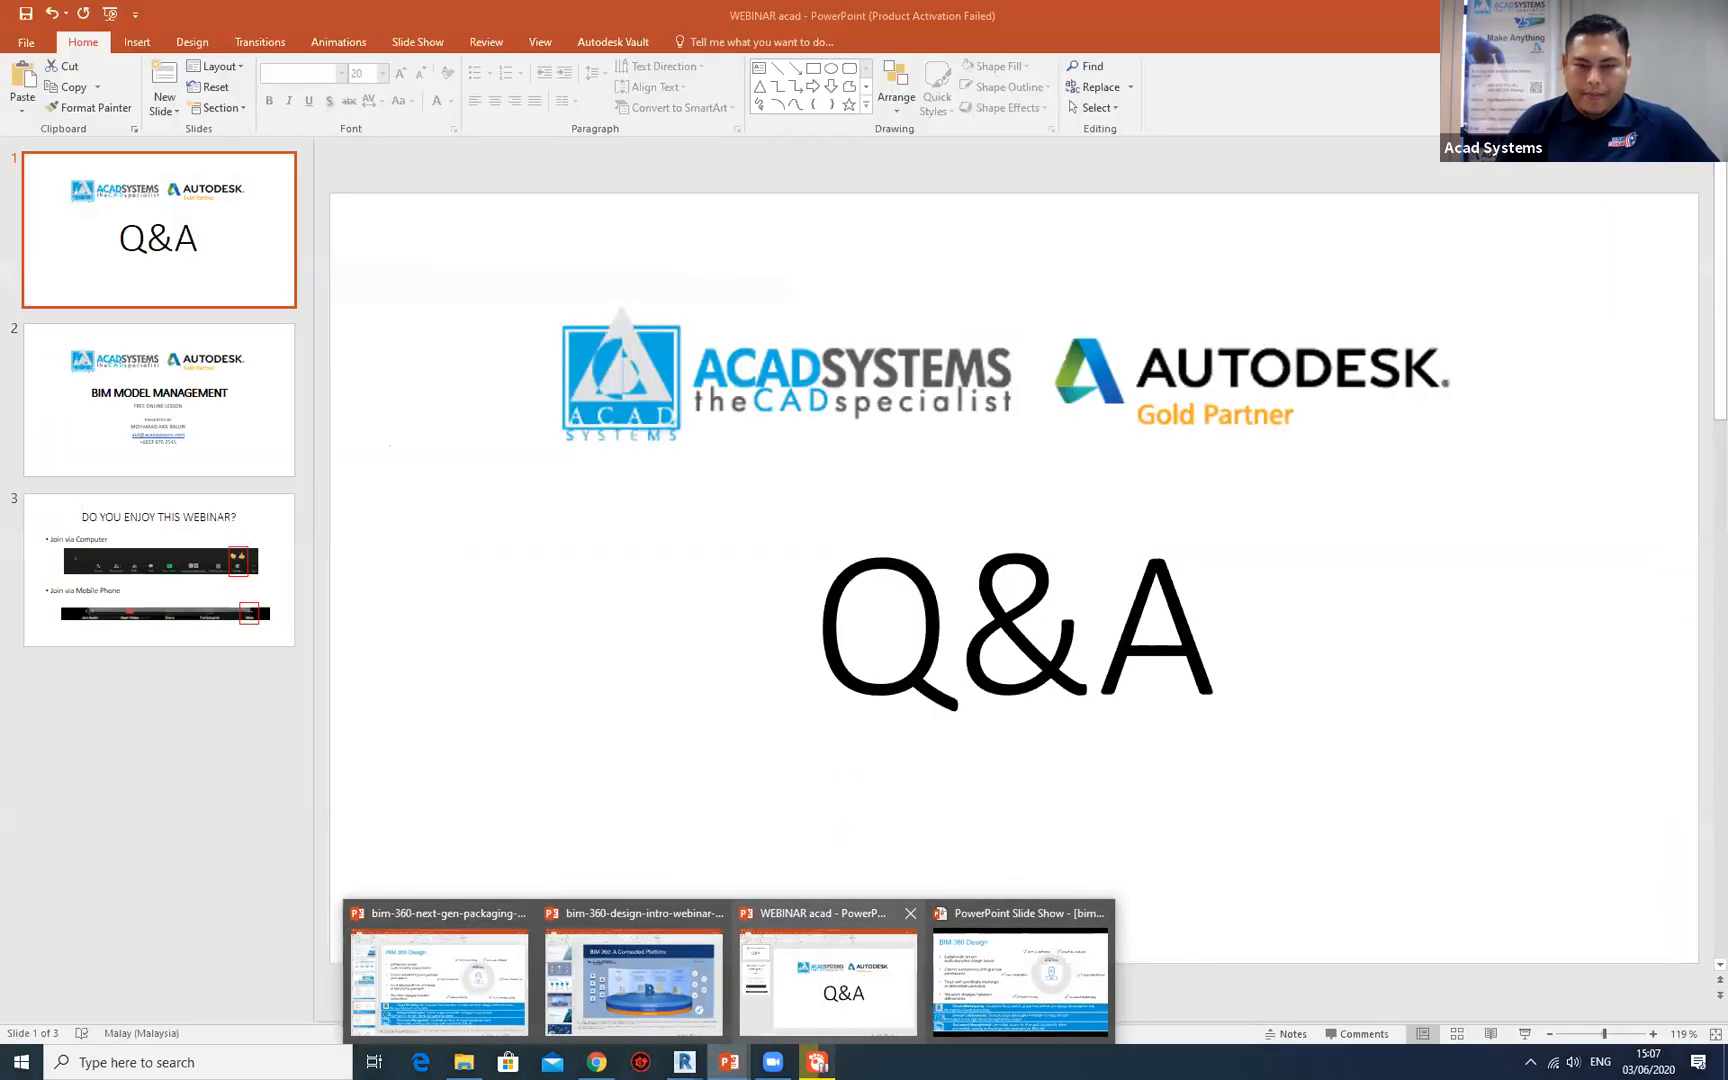
pyautogui.click(860, 980)
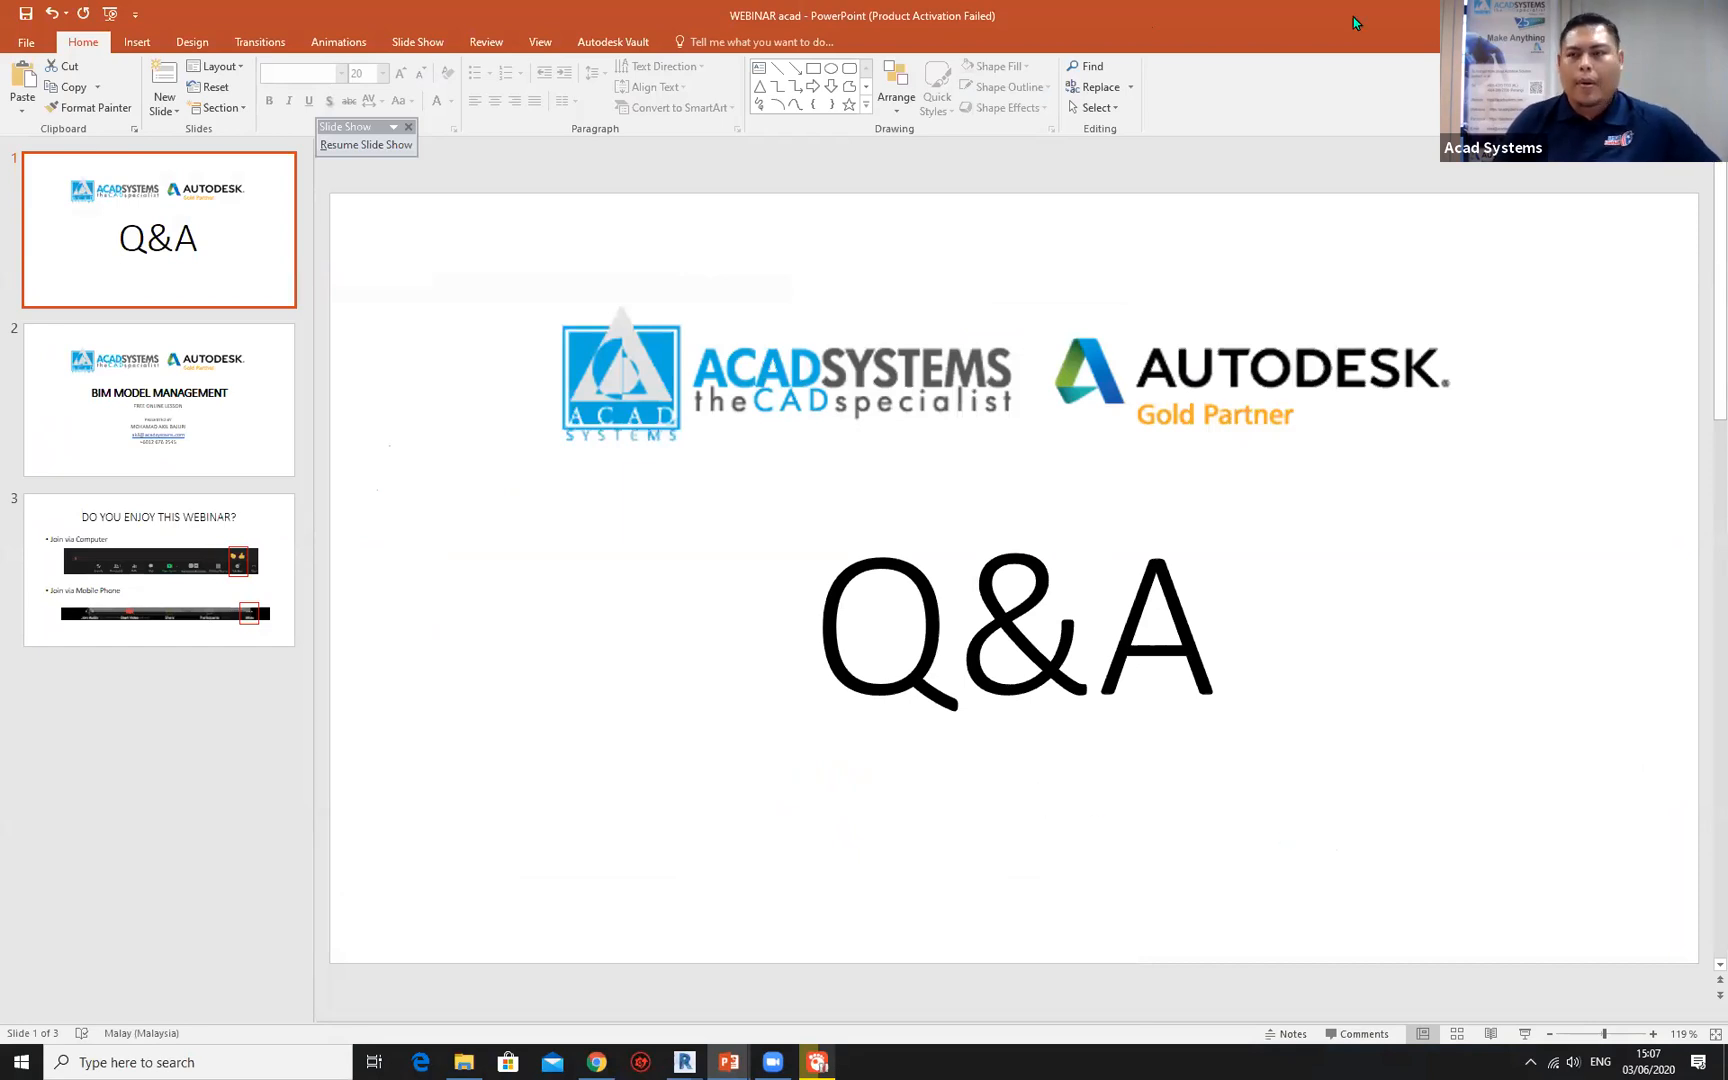
pyautogui.click(1319, 590)
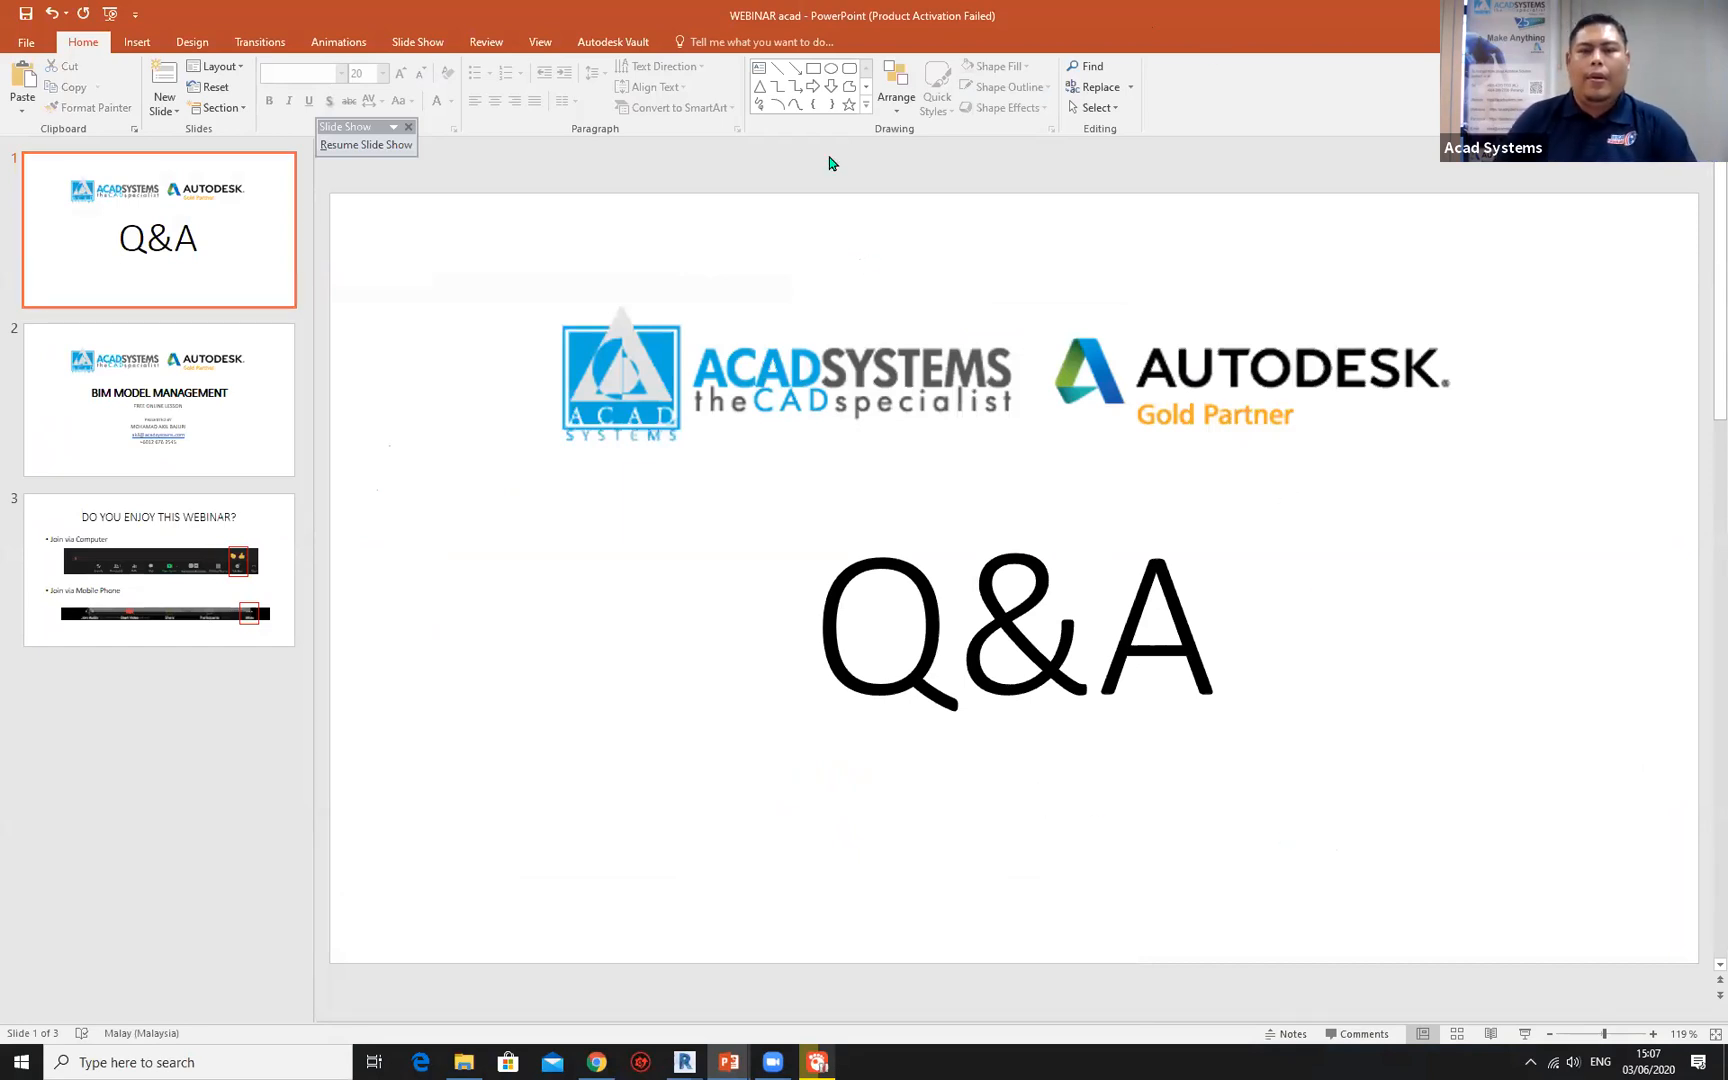